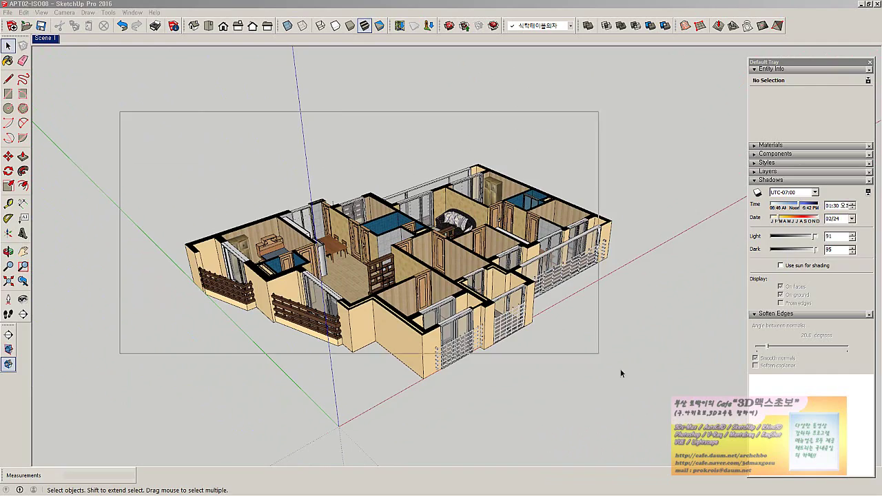
Combine the selected apartment model entities into one group and clear the selection
right_click(432, 310)
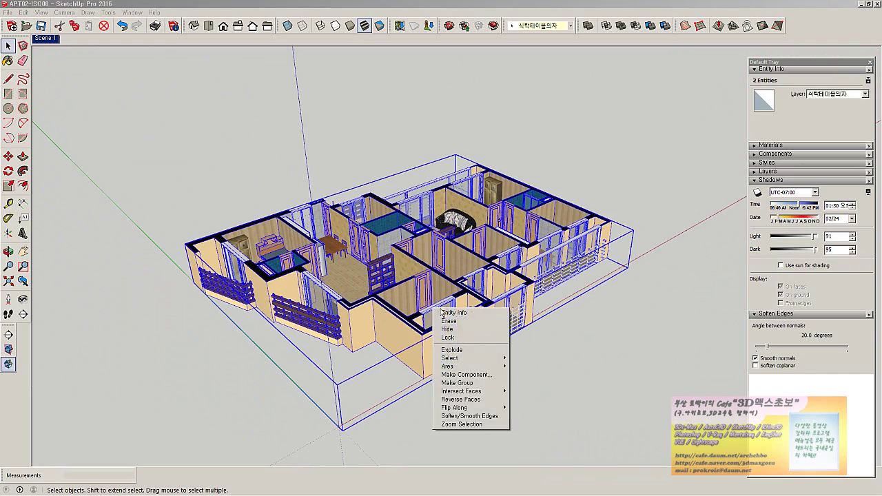
click(457, 382)
middle_drag(457, 383, 403, 245)
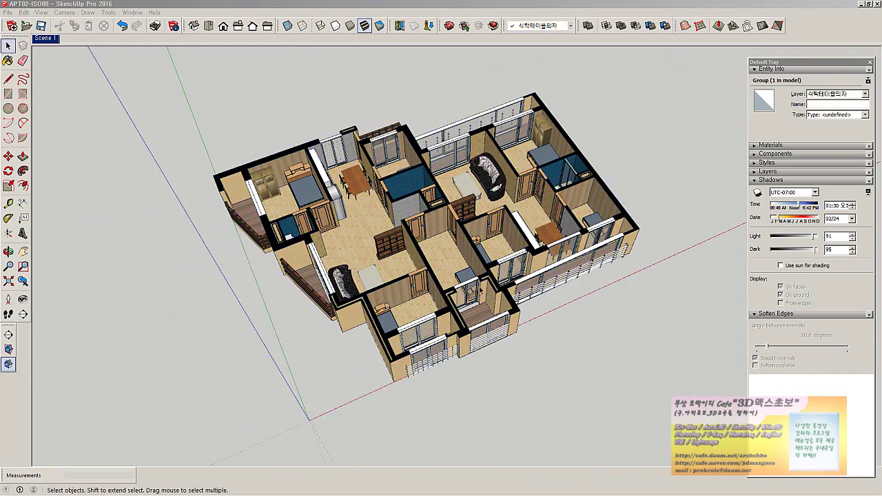
key(ctrl+t)
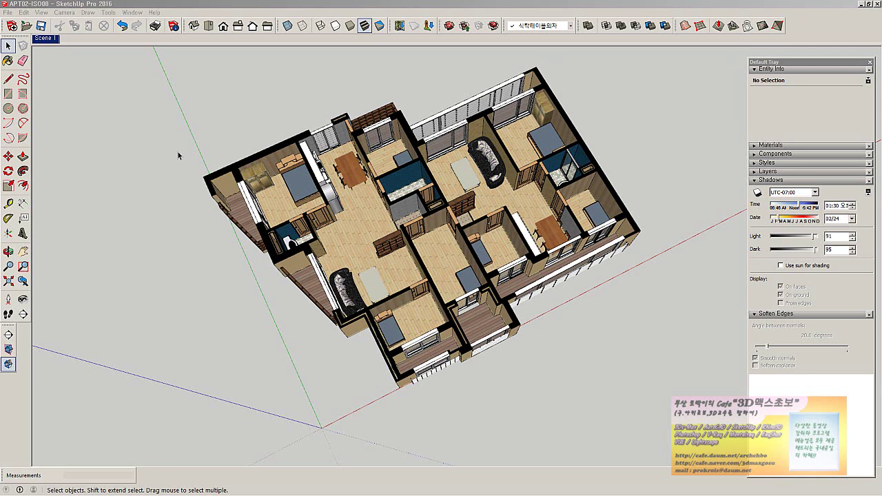
Switch the camera to Parallel Projection and show the apartment from the Top view
click(65, 13)
click(84, 52)
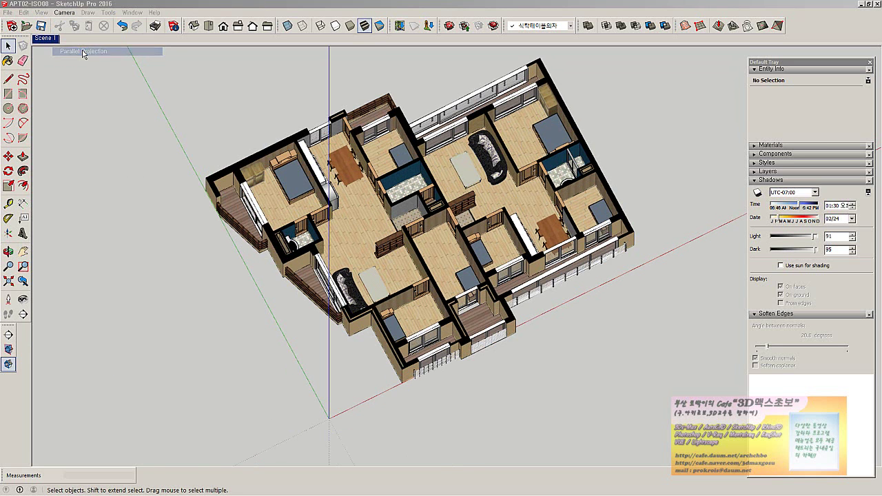
click(208, 25)
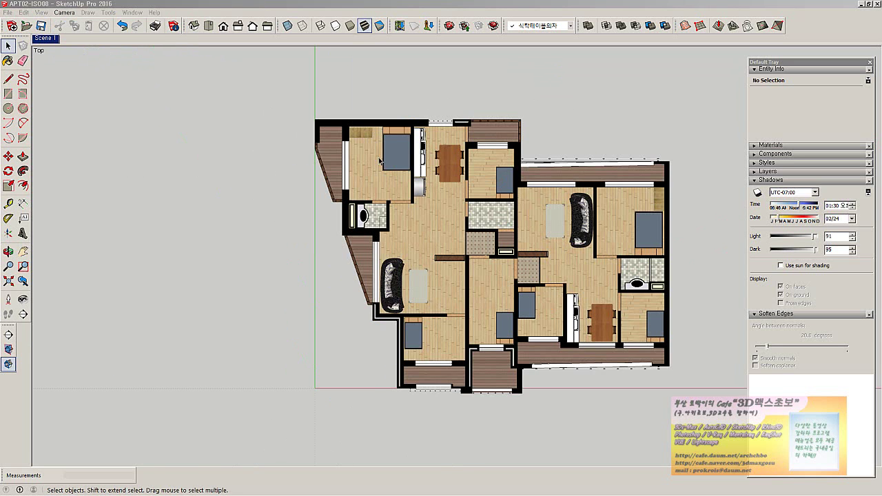
Add a new layer named Ceiling to the model
click(767, 172)
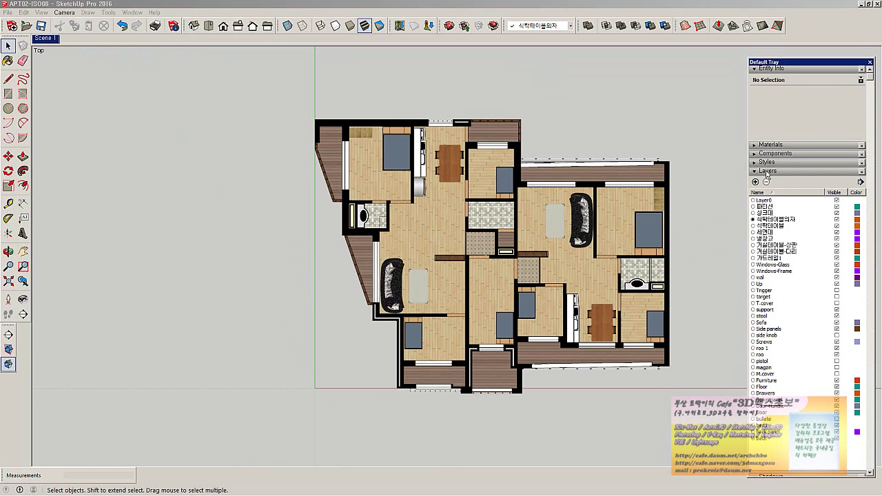
click(756, 182)
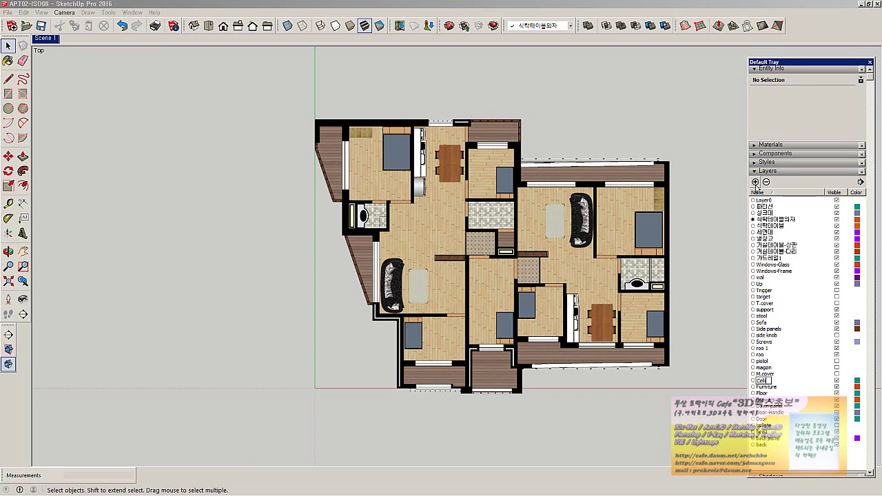
key(Return)
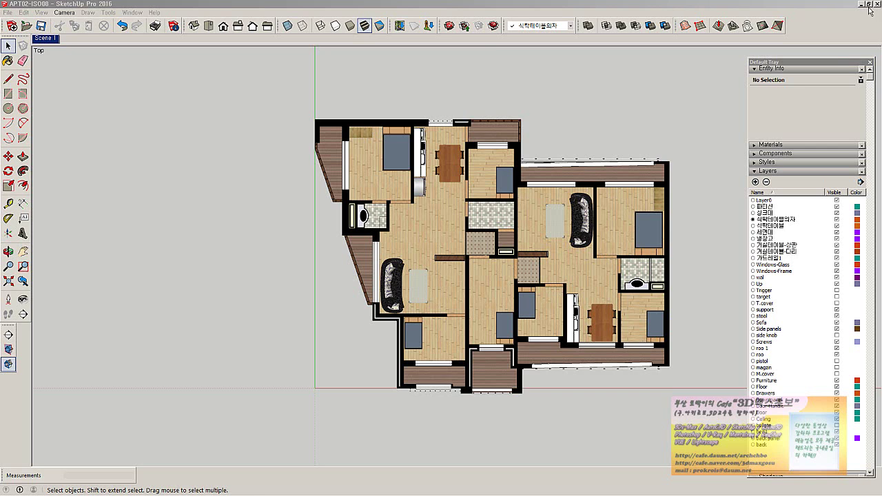
Make the Ceiling layer the active layer and rename it 층고
click(544, 25)
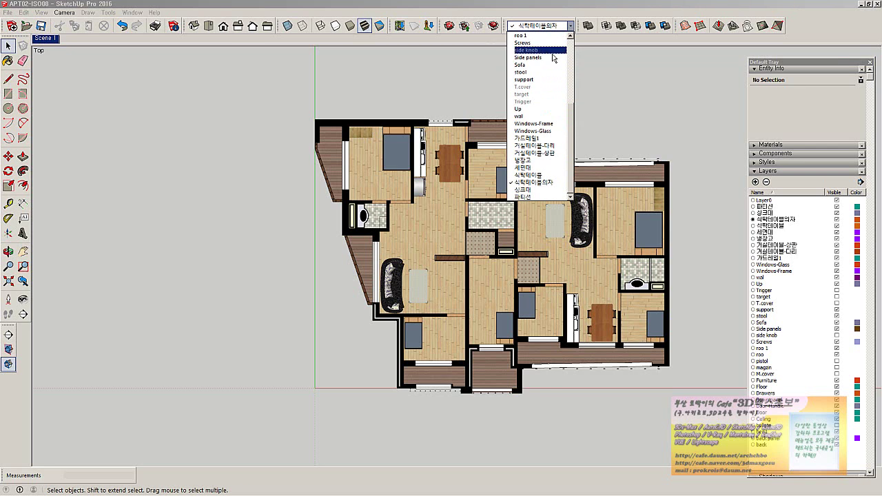
scroll(543, 103, up, 5)
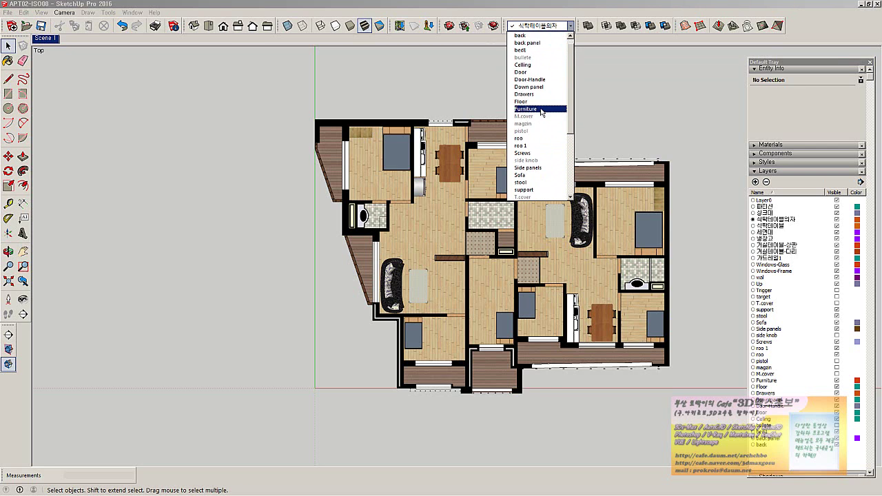
click(546, 75)
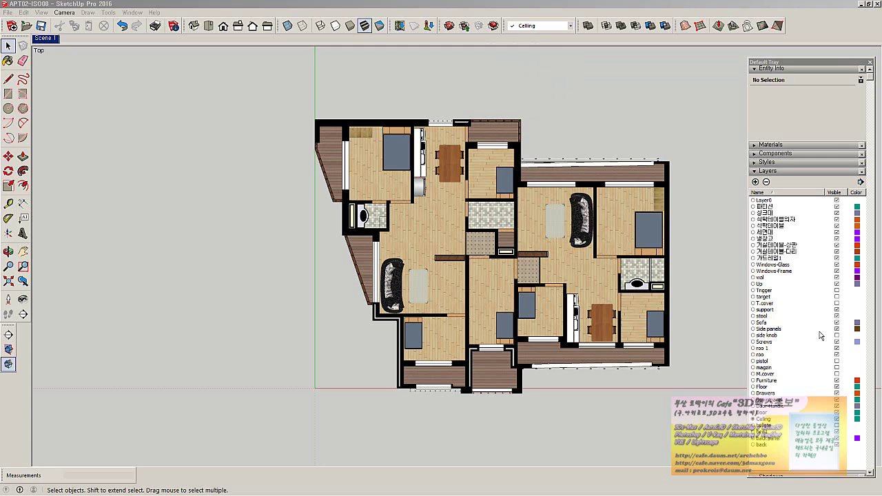
click(764, 419)
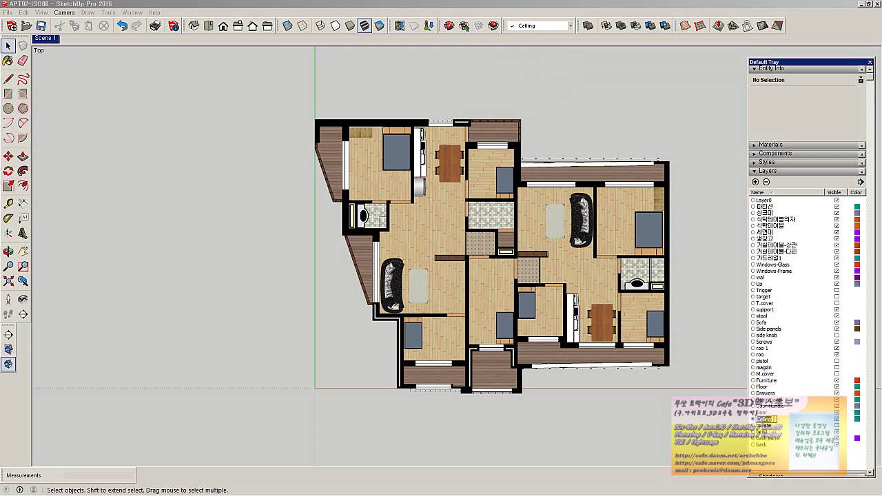
key(Return)
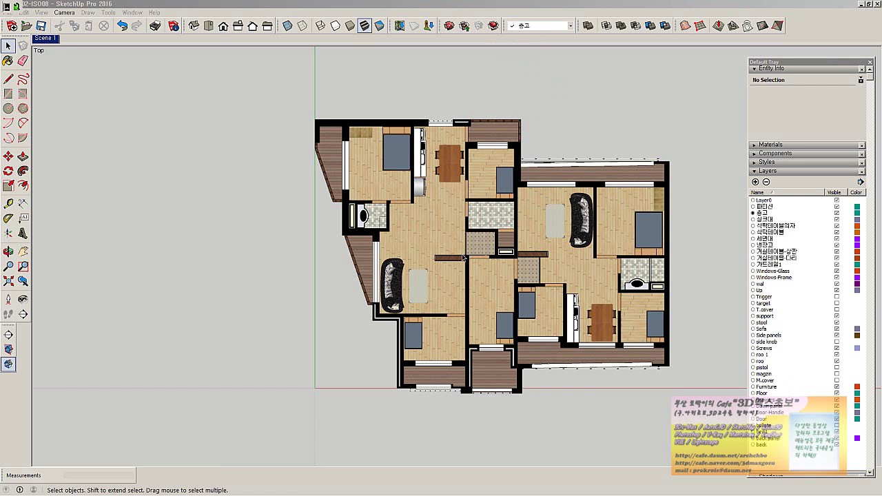
Draw a 17470 mm by 12160 mm rectangle over the floor plan, between the outer corners of its two units
shift+middle_drag(463, 258, 331, 263)
click(9, 61)
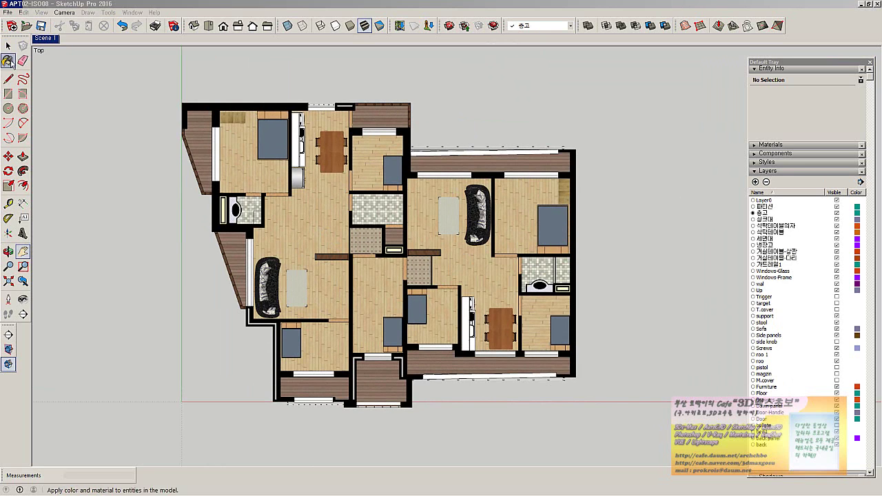
click(8, 94)
click(182, 103)
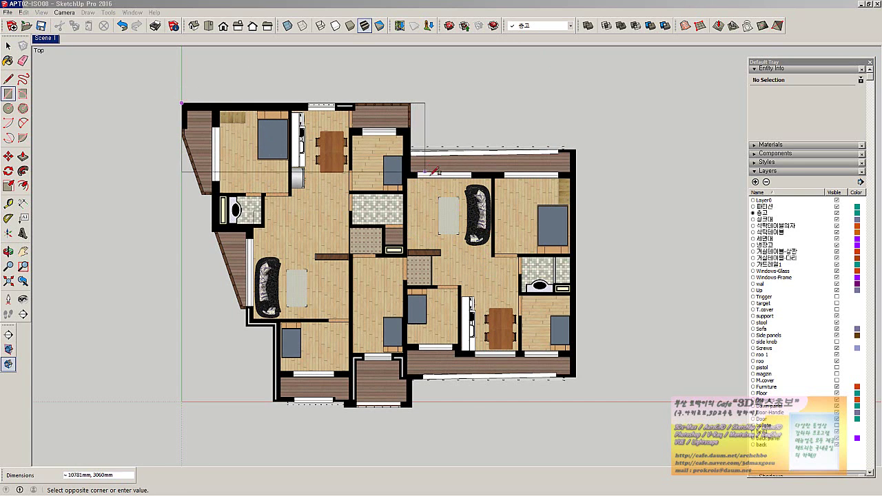
click(576, 377)
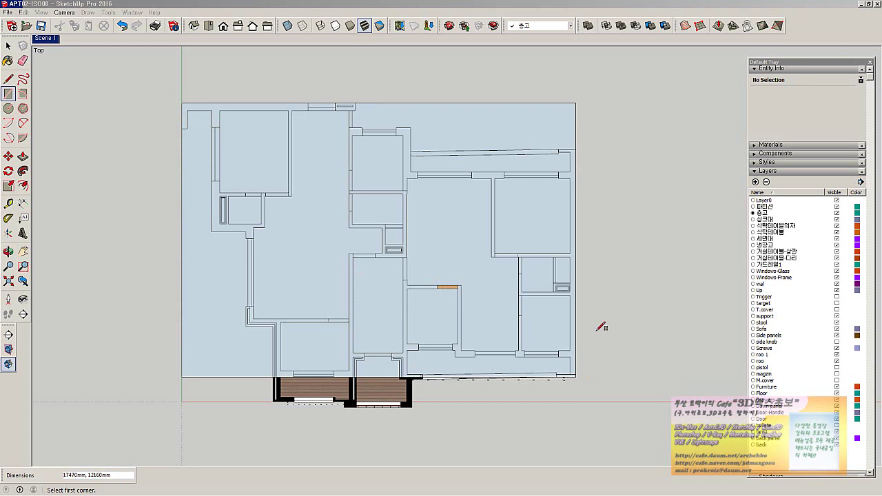
Draw a 7320 by 960 mm and a 2460 by 1100 mm rectangle in the recesses along the plan's upper edge
click(575, 148)
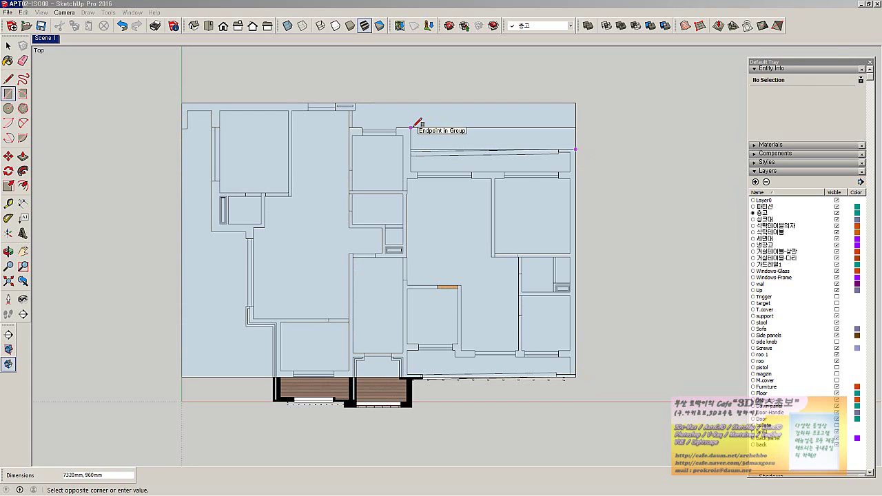
click(412, 128)
click(411, 127)
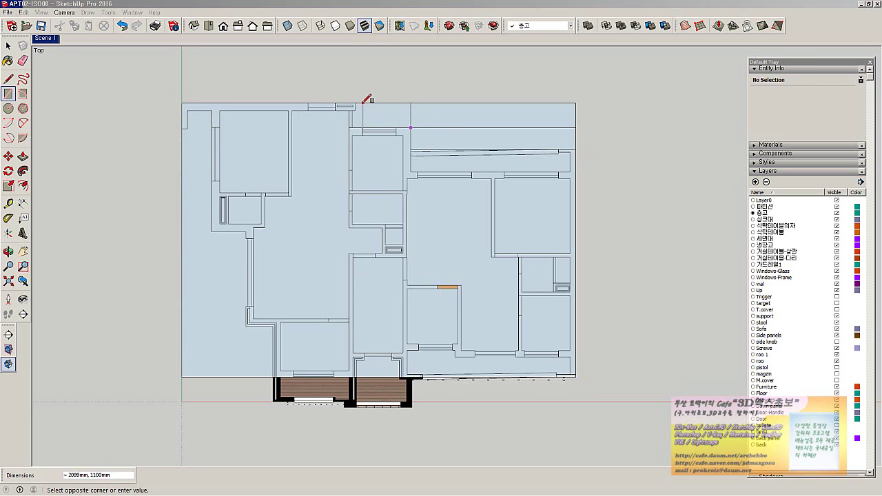
click(356, 104)
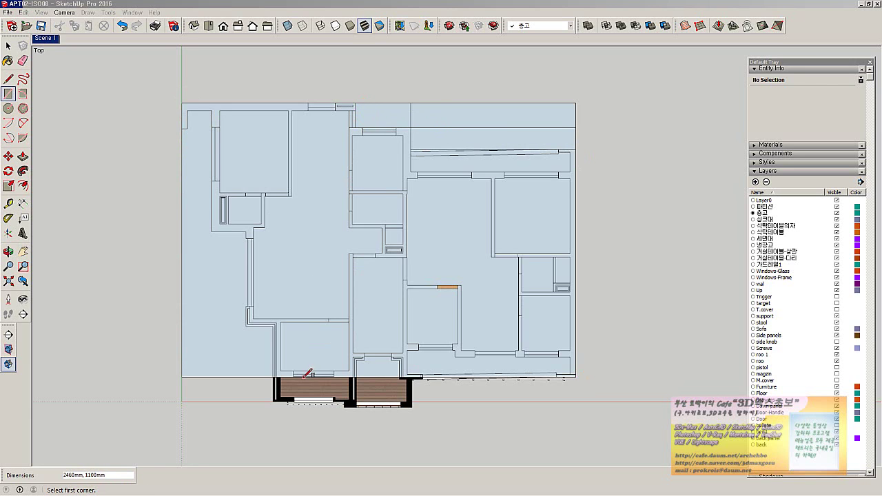
Draw a rectangle about 6170 by 1340 mm over the projecting lower balconies and a narrow one along their outer wall's recess
click(412, 406)
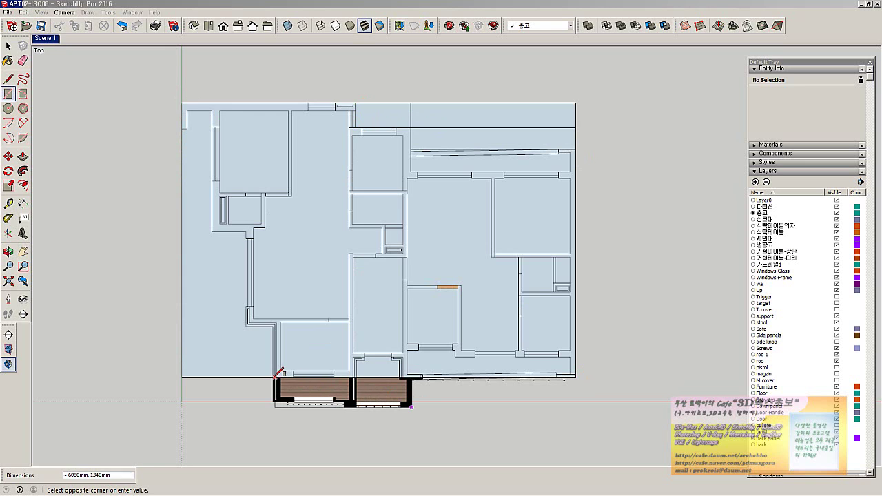
click(274, 377)
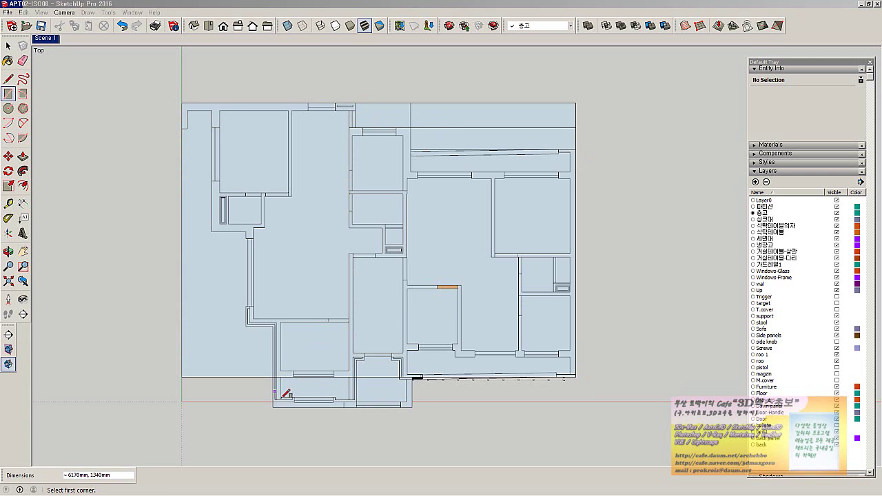
scroll(331, 410, up, 3)
scroll(347, 407, up, 2)
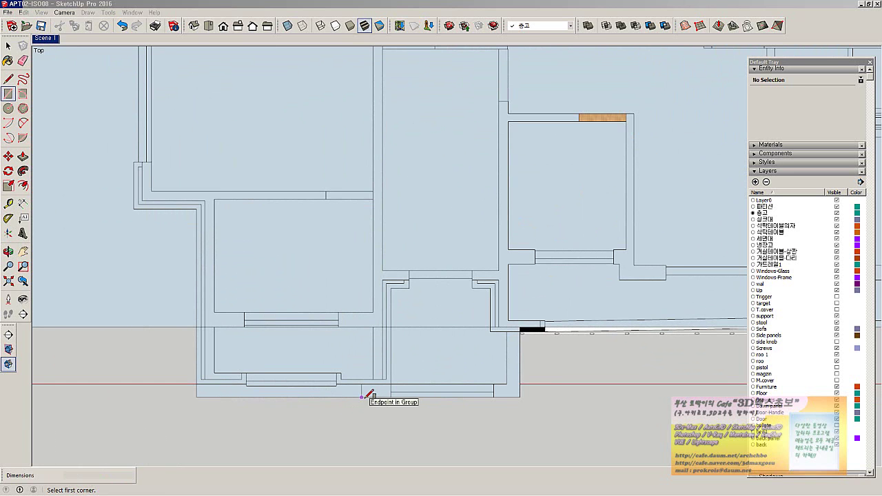
click(361, 397)
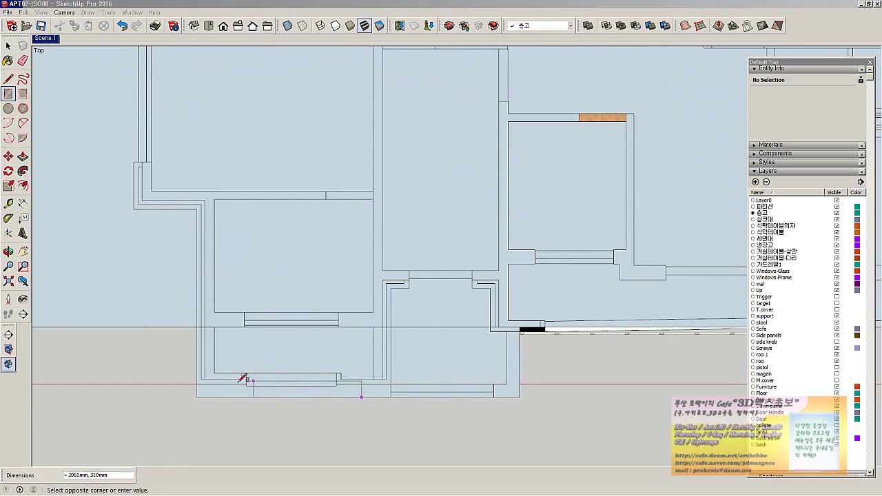
click(202, 378)
scroll(205, 330, down, 1)
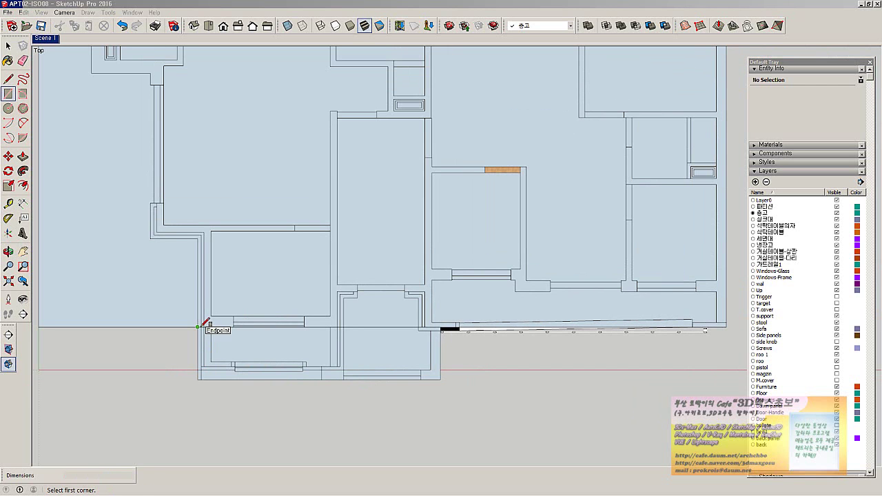
Draw a 2250 by 1200 mm and a 6450 by 2840 mm rectangle over the empty area at the plan's lower-left corner
click(199, 327)
click(151, 231)
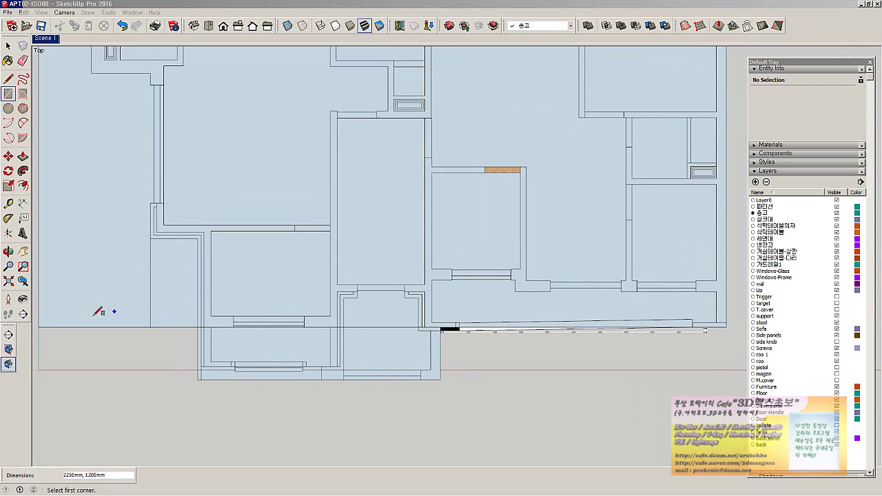
click(39, 326)
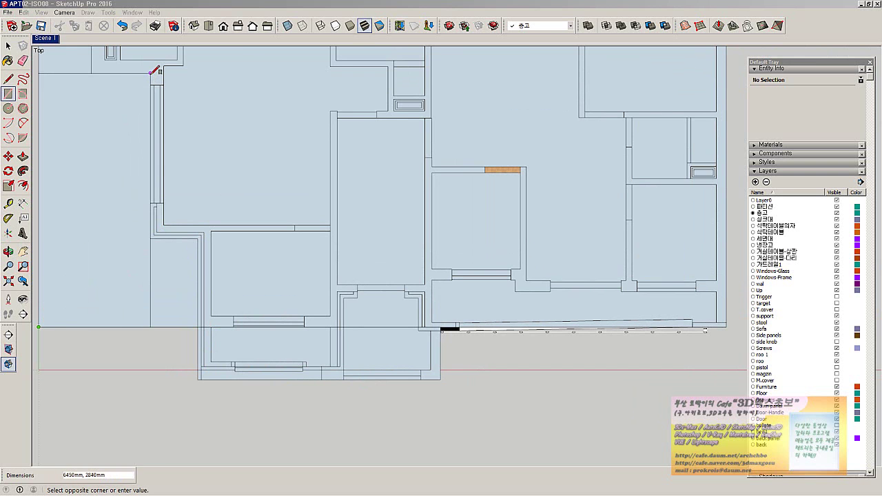
scroll(186, 167, down, 2)
Draw a rectangle about 4560 by 1340 mm over the slanted upper-left balcony of the plan
key(h)
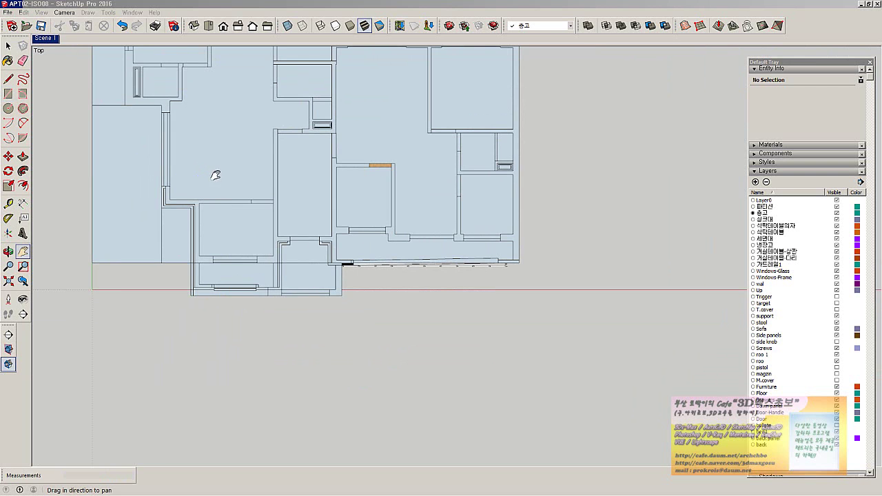
drag(216, 175, 358, 385)
right_click(286, 303)
click(298, 308)
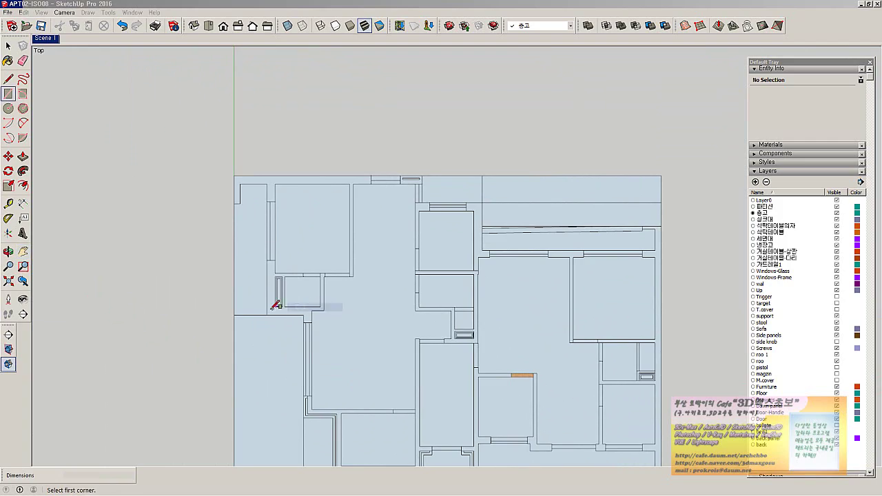
click(267, 314)
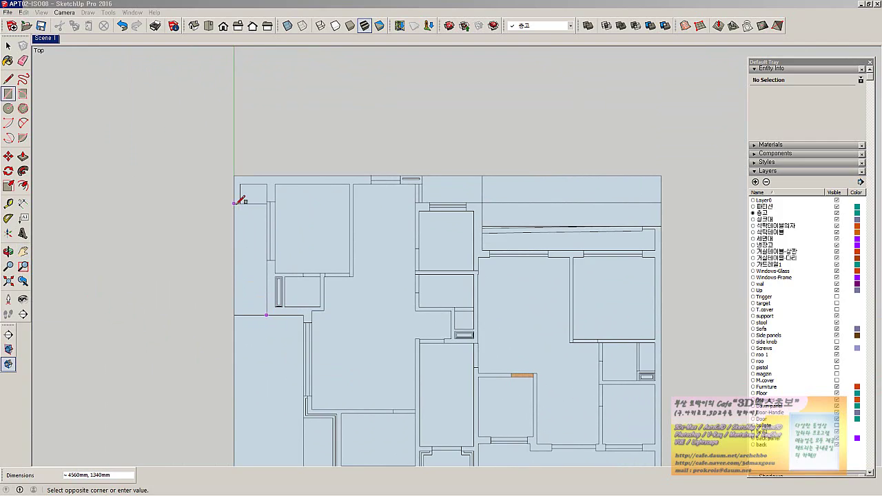
Erase the outer edge of the small surplus face beside the projecting front balcony
middle_drag(250, 353, 386, 78)
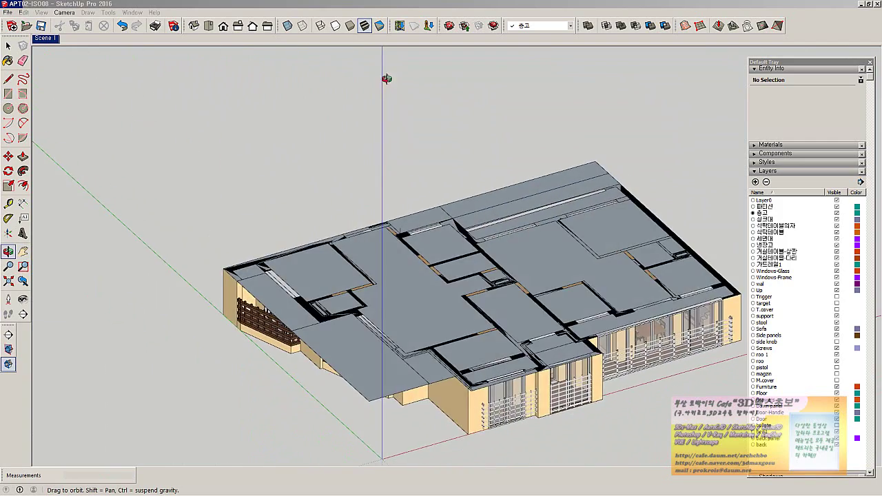
mouse_move(406, 289)
middle_down()
mouse_move(387, 236)
mouse_move(333, 250)
mouse_move(417, 353)
middle_up()
key(e)
key(ctrl+a)
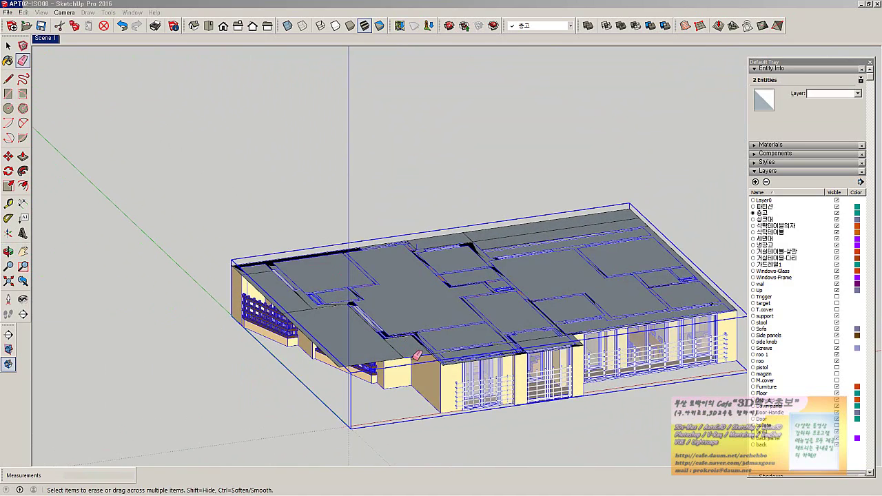
key(Delete)
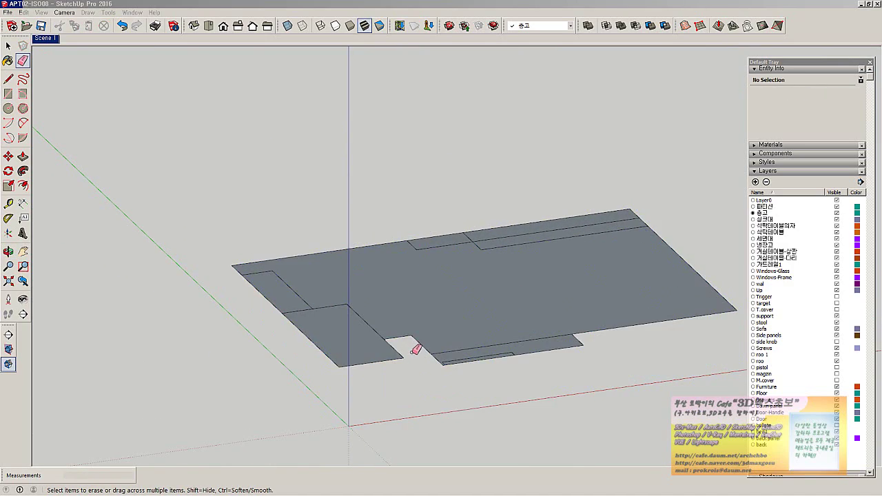
key(ctrl+z)
click(416, 354)
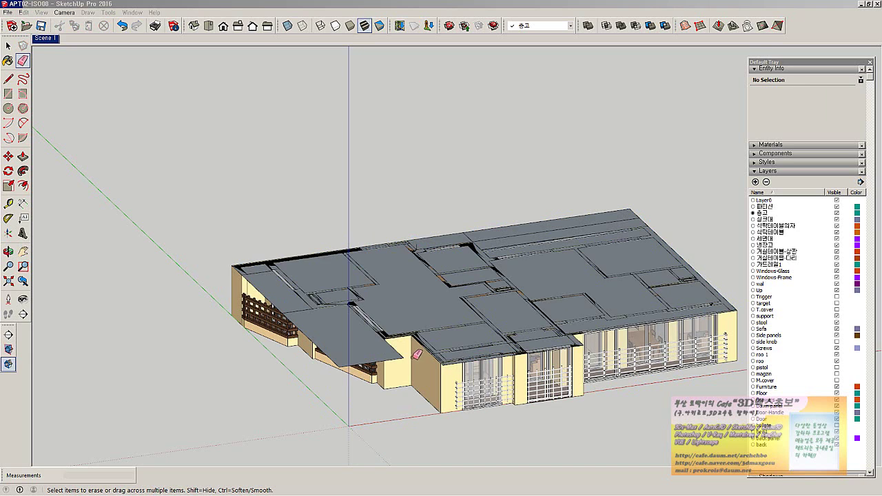
middle_drag(379, 348, 476, 335)
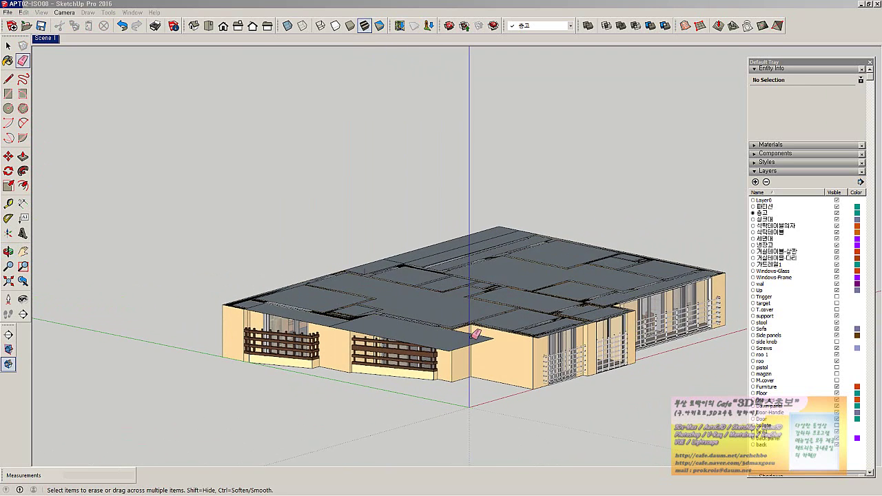
middle_drag(407, 325, 390, 379)
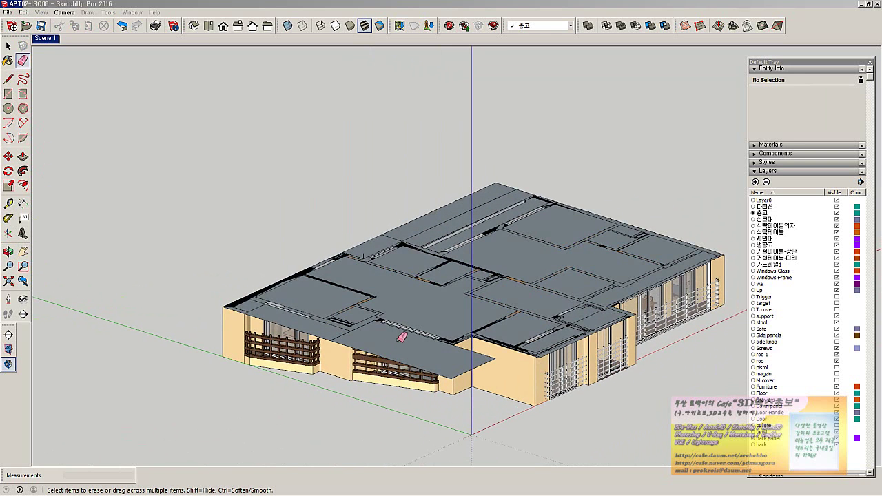
Place a guide 2200 mm above the slanted base edges of the two front balconies, level with the ceiling face
key(t)
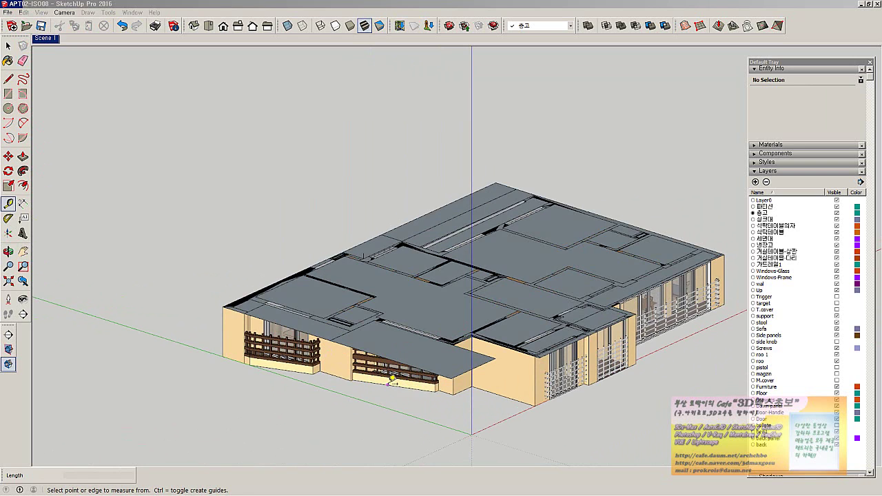
click(390, 377)
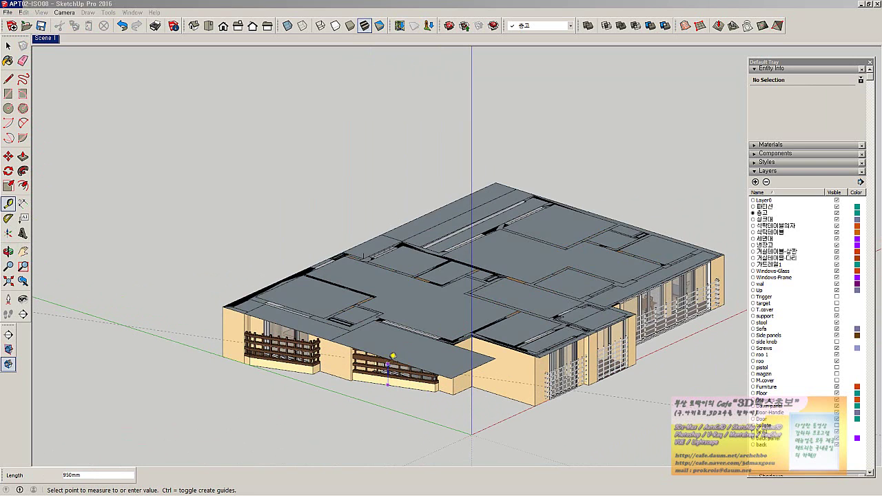
click(397, 342)
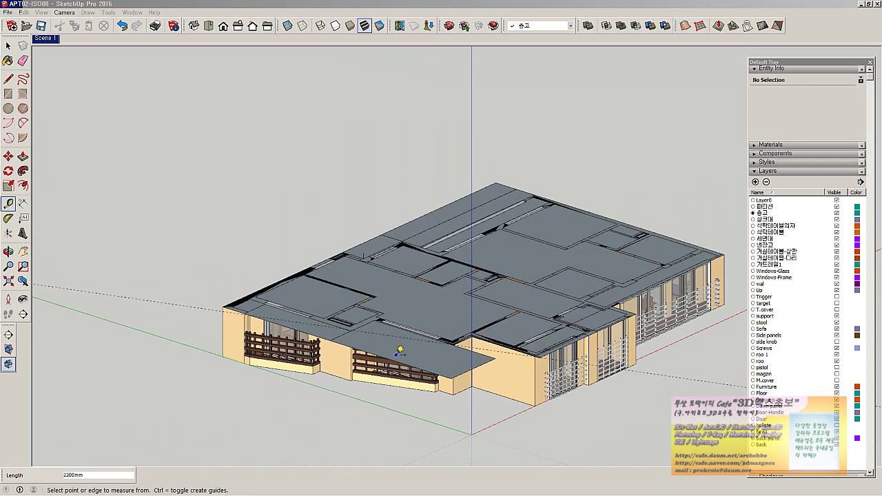
click(298, 363)
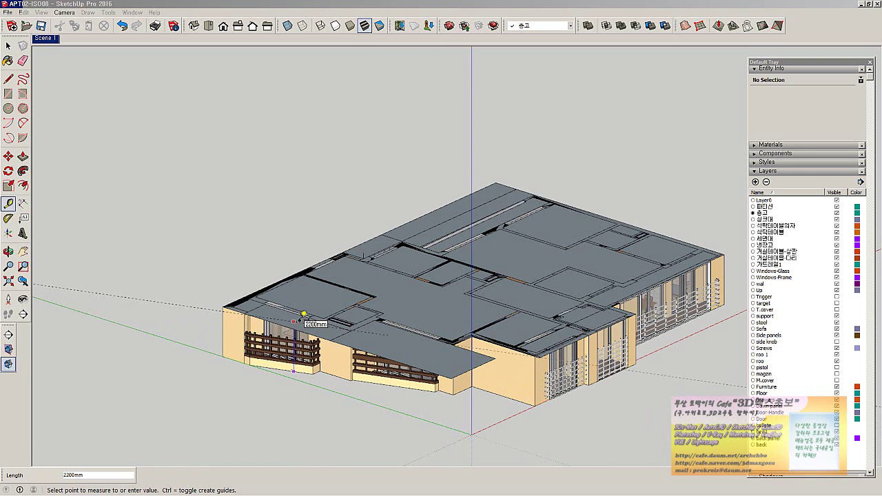
click(332, 363)
Place guides 2200 mm above the base edges at the ends of the two slanted front balconies
scroll(333, 363, up, 2)
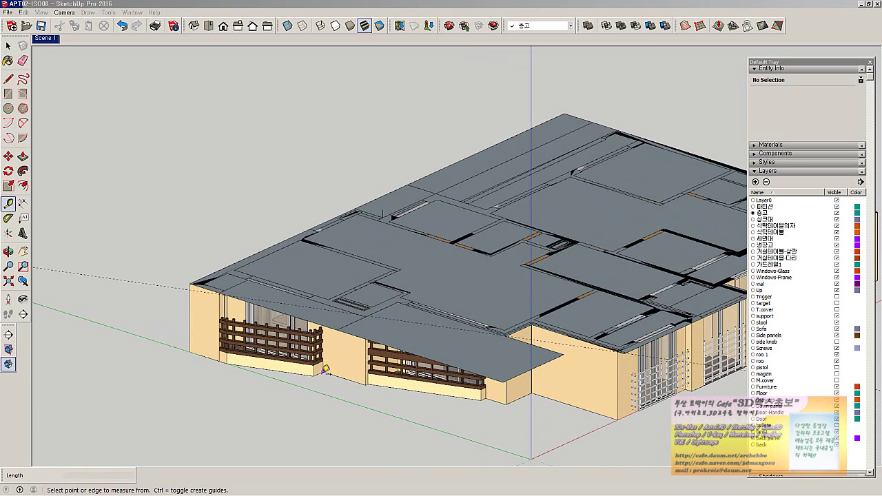
scroll(321, 368, up, 1)
click(318, 372)
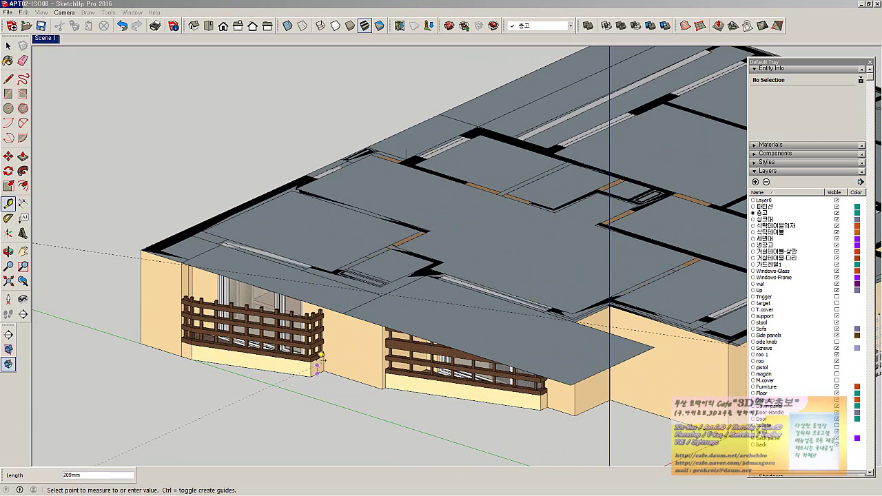
click(315, 279)
middle_drag(393, 358, 413, 394)
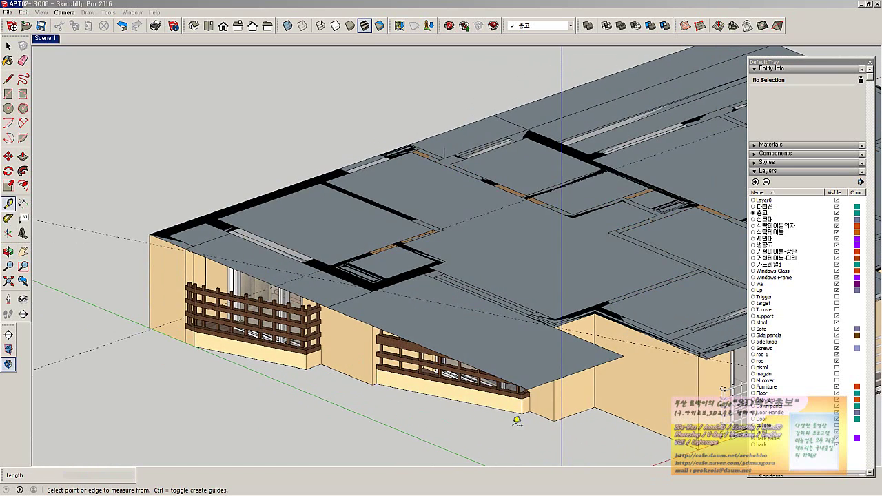
scroll(531, 405, up, 3)
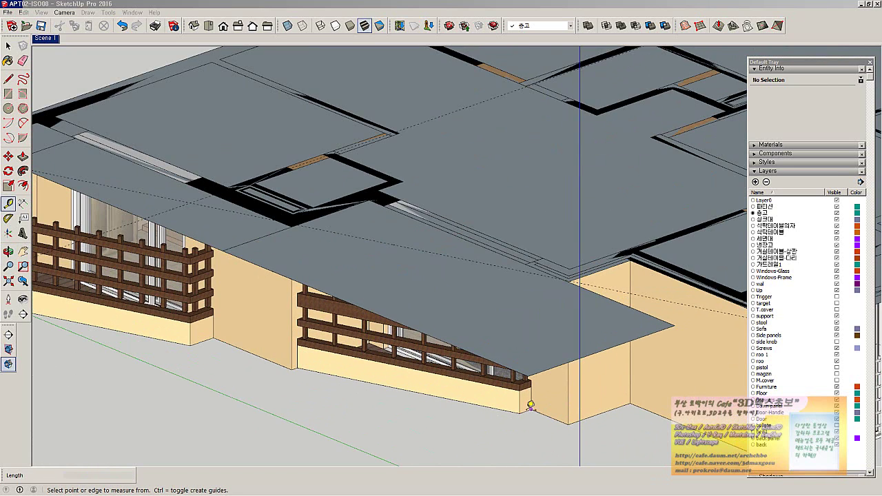
scroll(531, 407, up, 2)
click(525, 411)
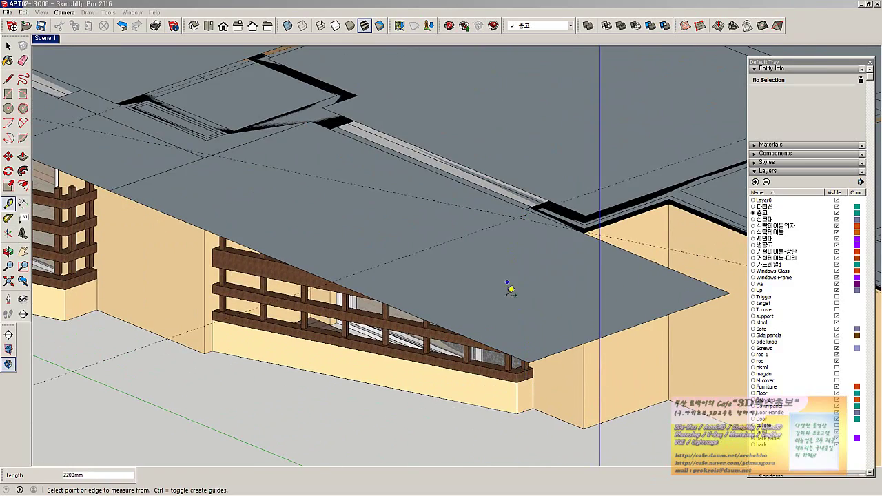
Trace the slanted and end guides with lines across the first front balcony's ceiling face, and erase the surplus edge outside them
middle_drag(510, 288, 373, 171)
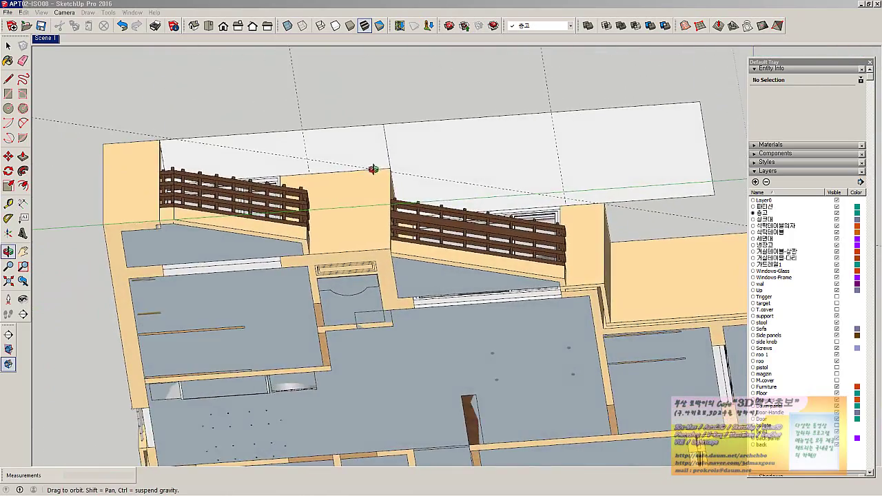
key(t)
middle_drag(230, 144, 201, 134)
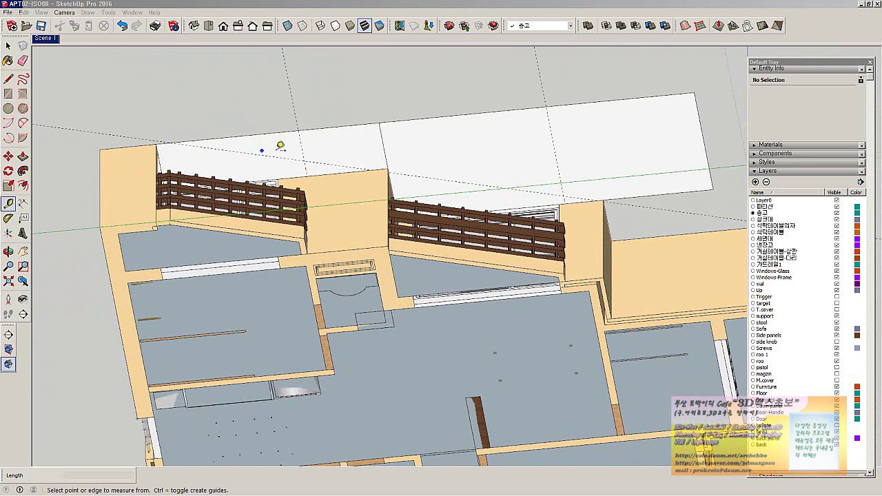
click(9, 79)
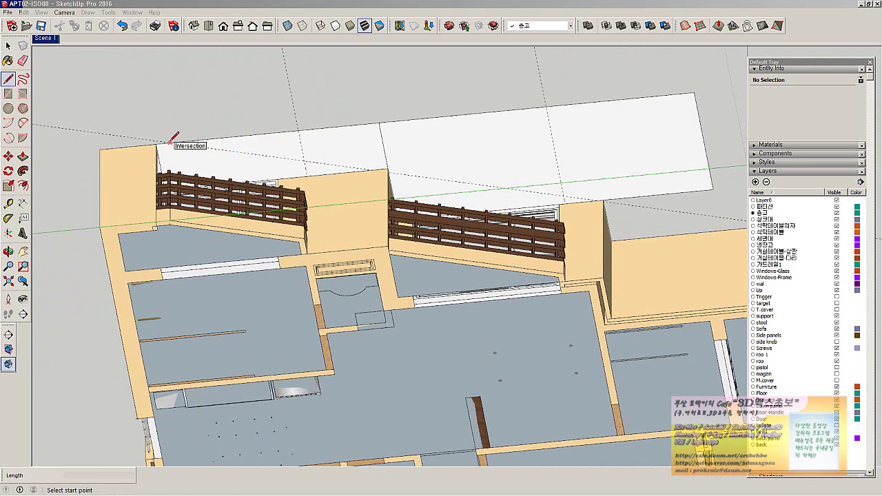
click(170, 141)
click(304, 160)
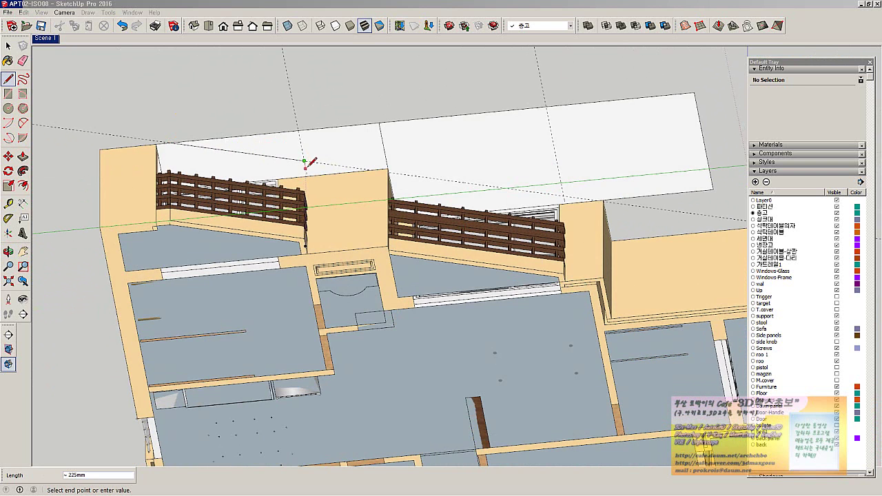
key(Escape)
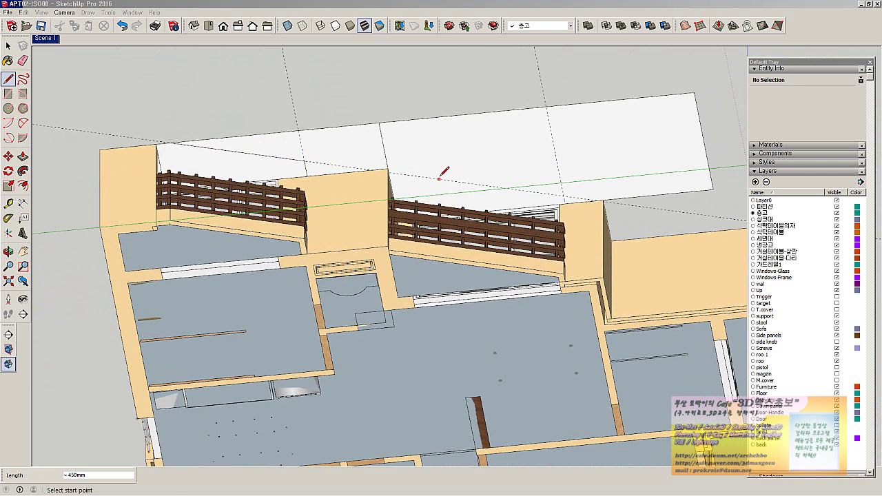
middle_drag(406, 160, 386, 149)
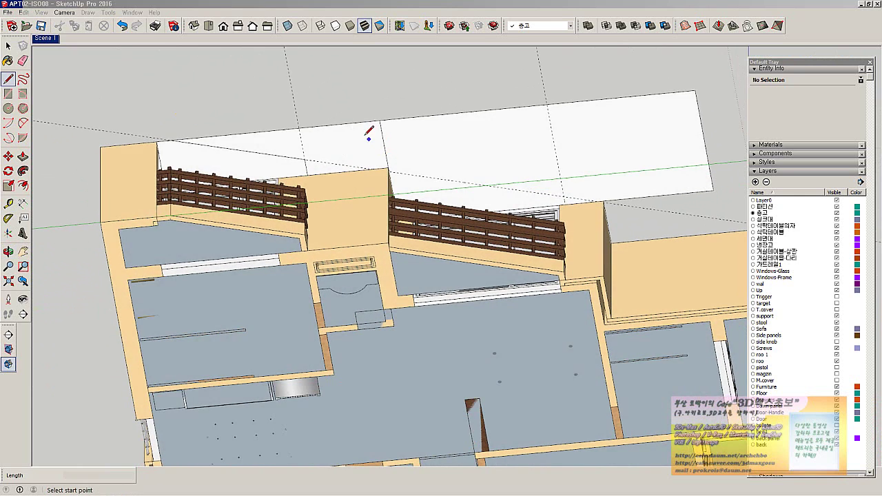
key(e)
click(349, 121)
Draw a line along the slanted guide across the second front balcony's ceiling face, from wall corner to the balcony's end guide
mouse_move(349, 120)
middle_down()
mouse_move(365, 151)
mouse_move(373, 148)
mouse_move(368, 165)
mouse_move(375, 160)
mouse_move(346, 154)
mouse_move(388, 176)
middle_up()
key(l)
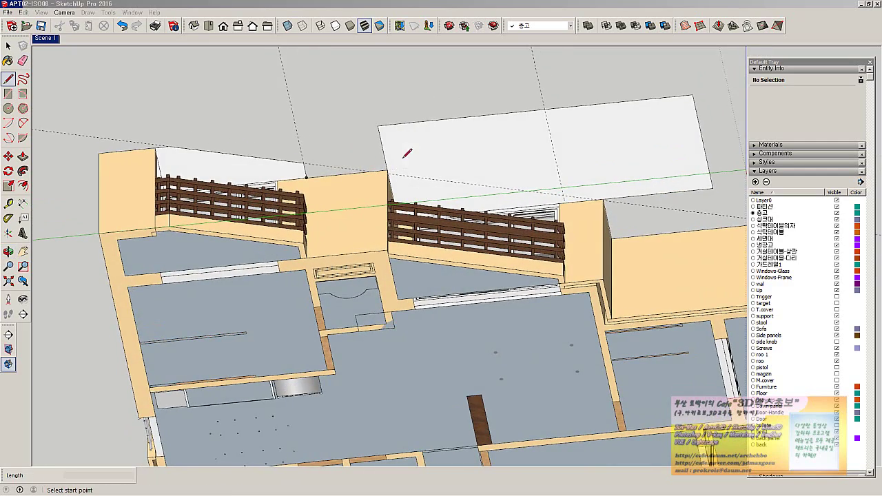
click(387, 170)
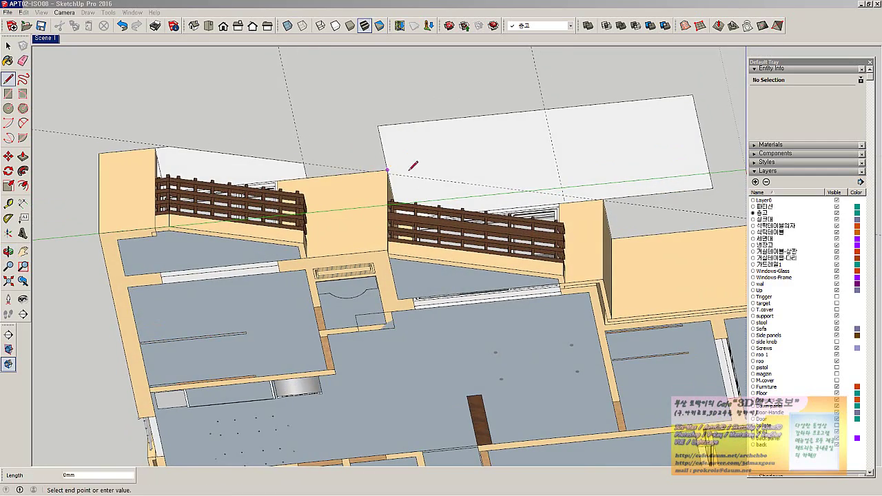
click(568, 199)
key(space)
Erase the surplus ceiling edges outside the second front balcony's slanted line
key(e)
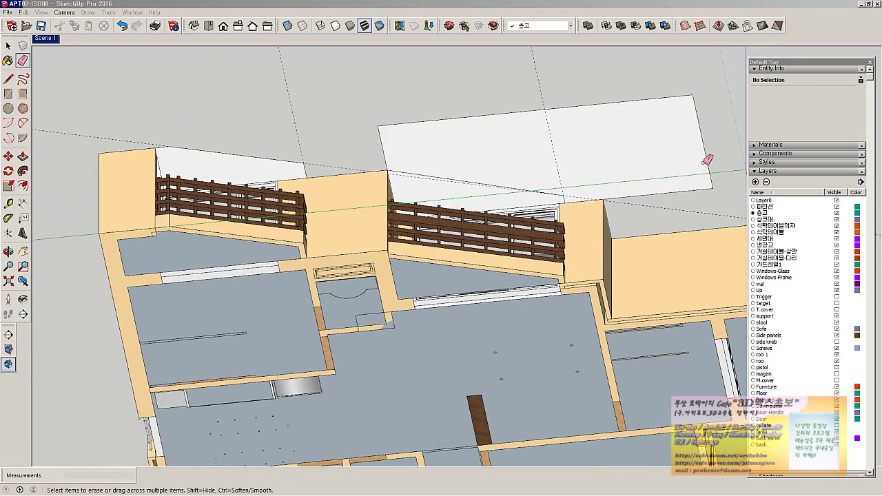
middle_drag(704, 180, 647, 118)
click(647, 120)
click(654, 167)
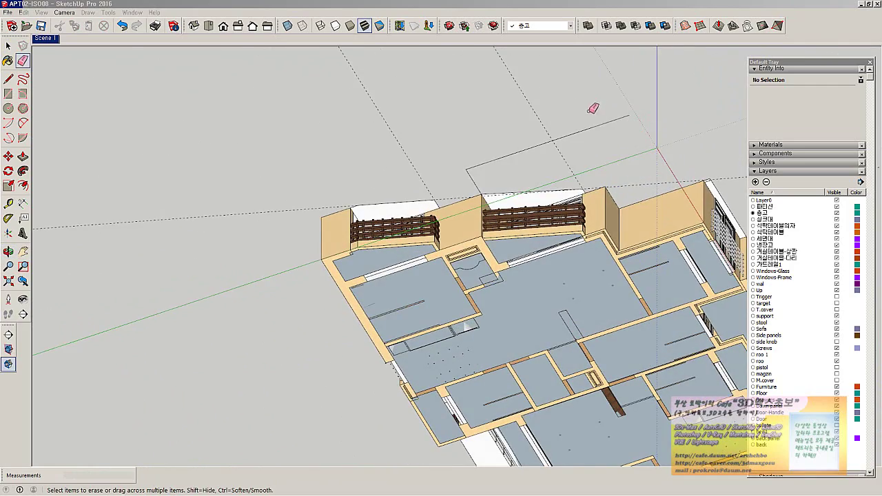
click(597, 128)
mouse_move(475, 172)
middle_down()
mouse_move(555, 183)
mouse_move(524, 222)
mouse_move(506, 363)
mouse_move(236, 285)
mouse_move(593, 360)
mouse_move(600, 394)
middle_up()
key(ctrl+a)
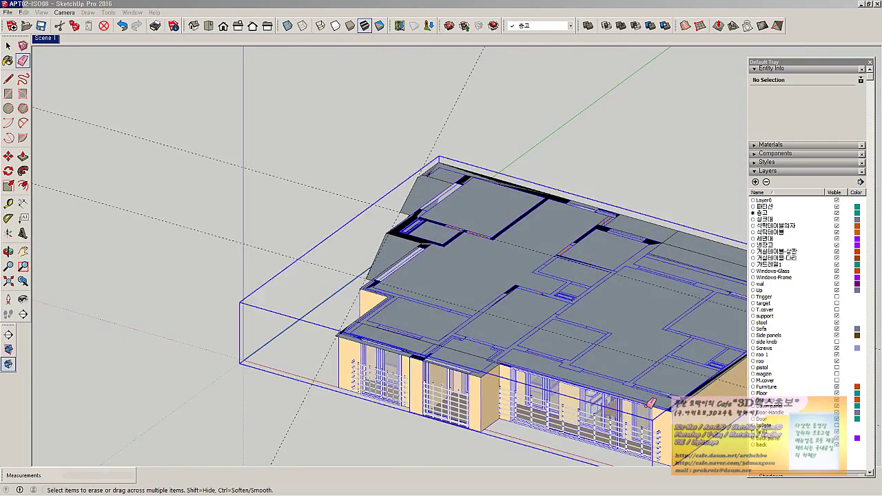
key(Delete)
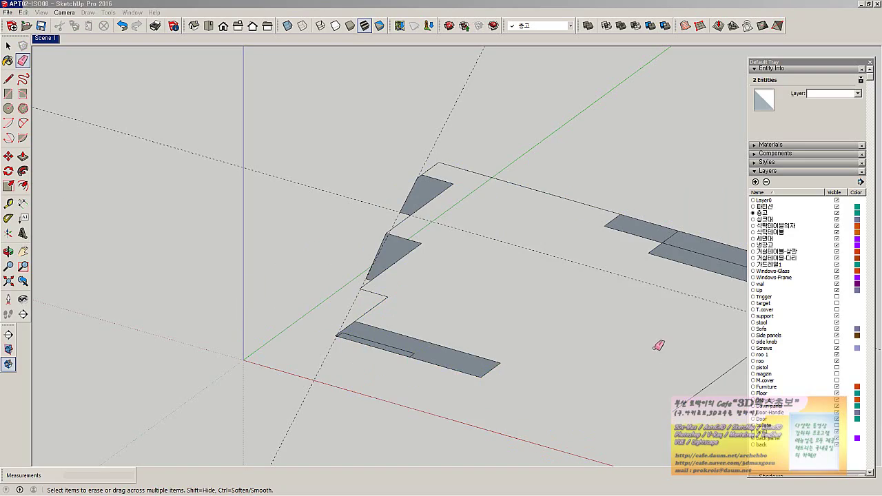
key(ctrl+z)
Inspect the ceiling faces from above and below along the whole outer wall outline and over each balcony
key(space)
click(644, 399)
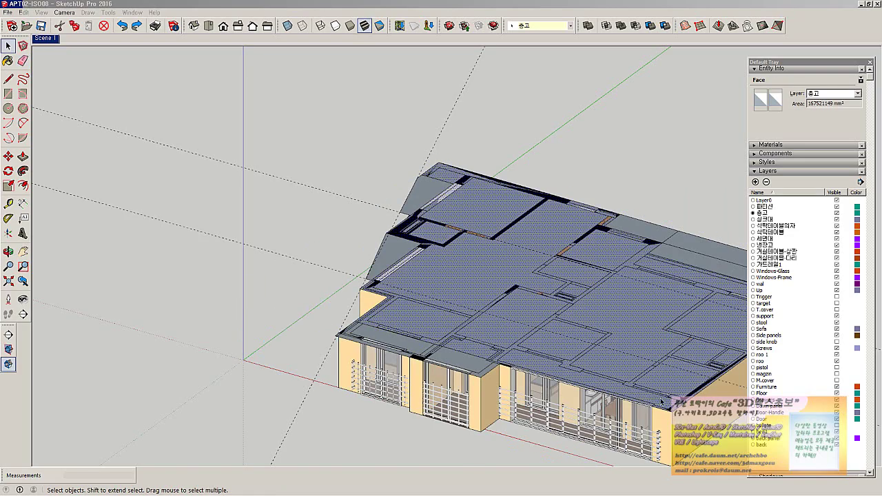
scroll(661, 403, up, 2)
mouse_move(661, 403)
middle_down()
mouse_move(645, 218)
mouse_move(482, 303)
mouse_move(348, 339)
mouse_move(536, 356)
mouse_move(516, 388)
mouse_move(536, 181)
mouse_move(556, 159)
middle_up()
click(575, 141)
drag(527, 119, 528, 121)
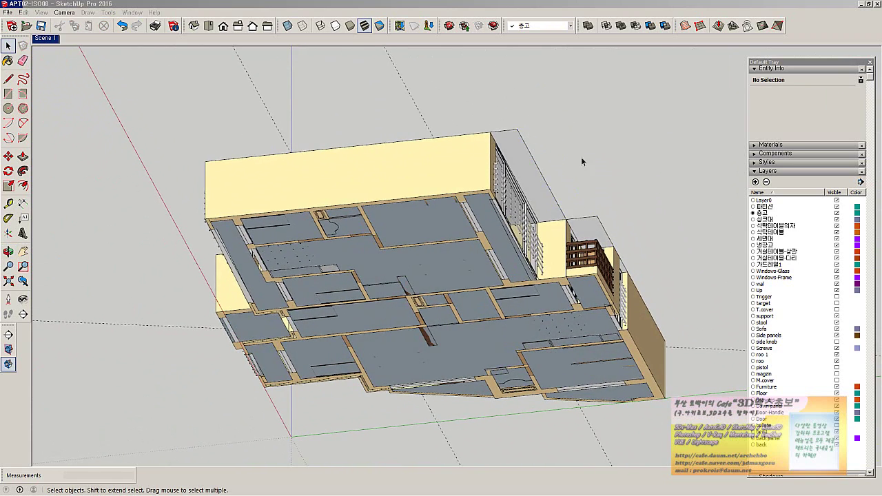
click(521, 141)
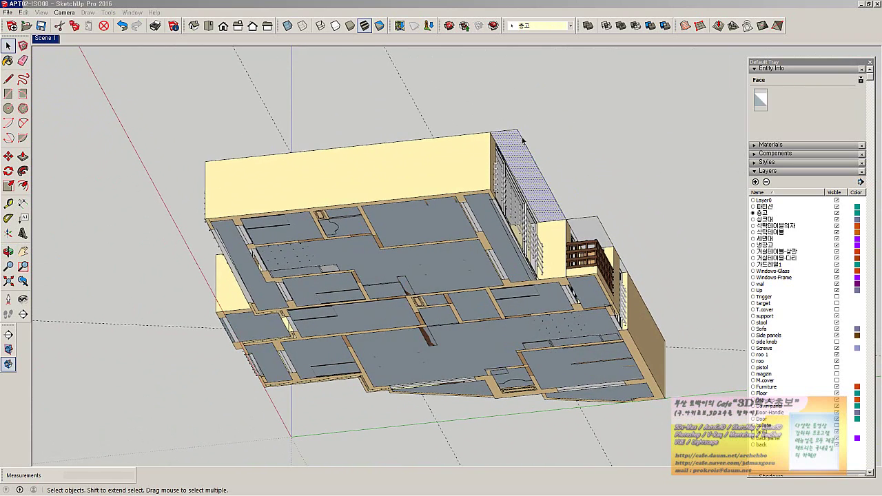
middle_drag(522, 141, 513, 200)
click(494, 181)
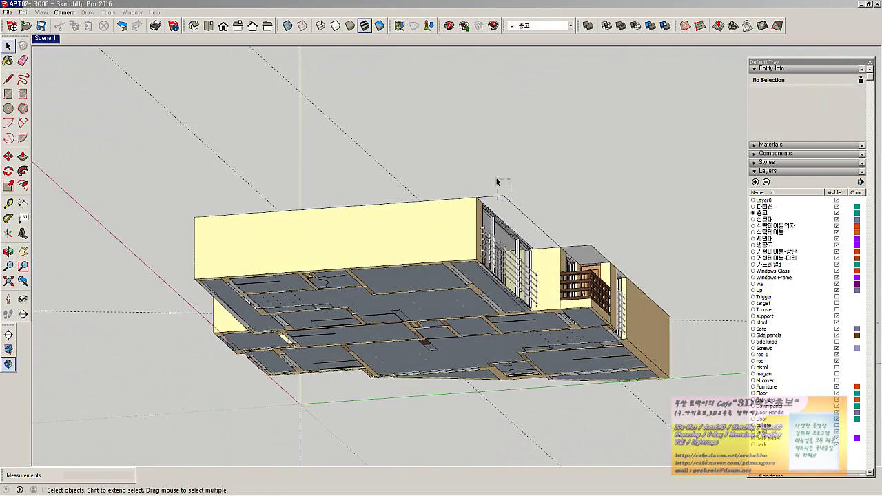
middle_drag(575, 231, 654, 334)
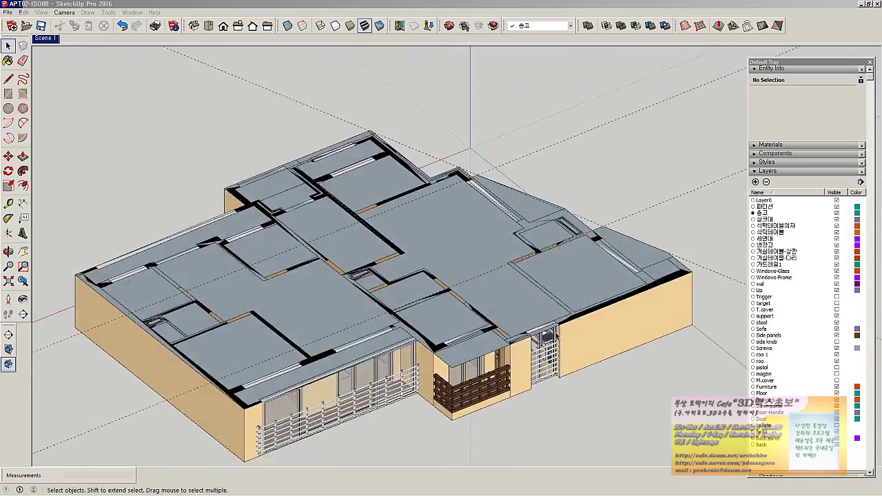
scroll(554, 335, up, 3)
middle_drag(555, 335, 388, 112)
scroll(413, 120, down, 2)
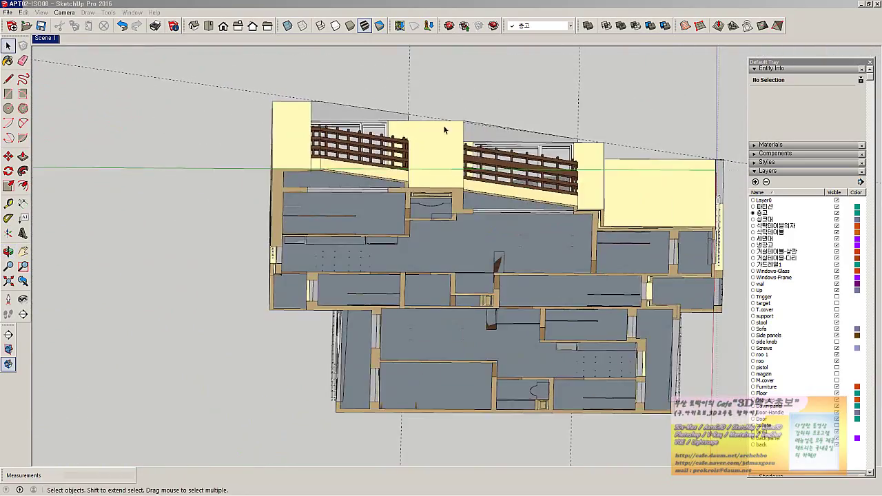
middle_drag(447, 132, 460, 140)
scroll(482, 134, down, 3)
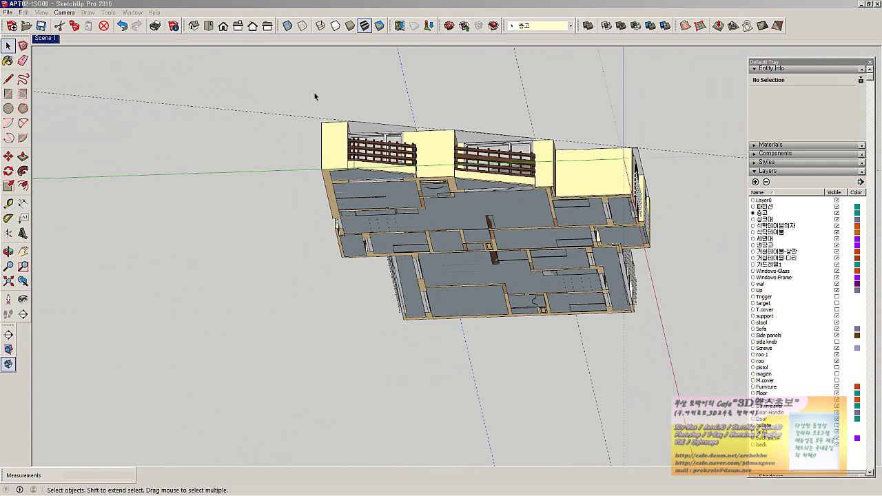
Push/Pull the main ceiling face up 250 mm
drag(412, 327, 372, 203)
key(space)
click(369, 193)
key(p)
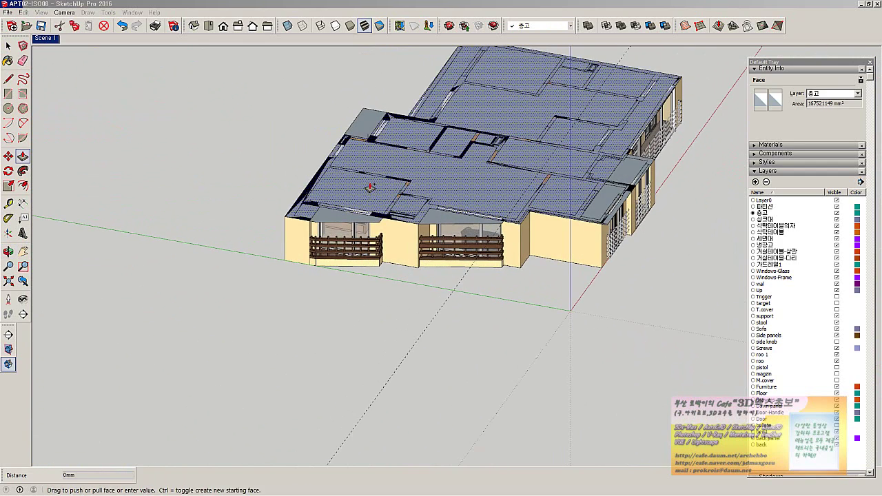
click(370, 178)
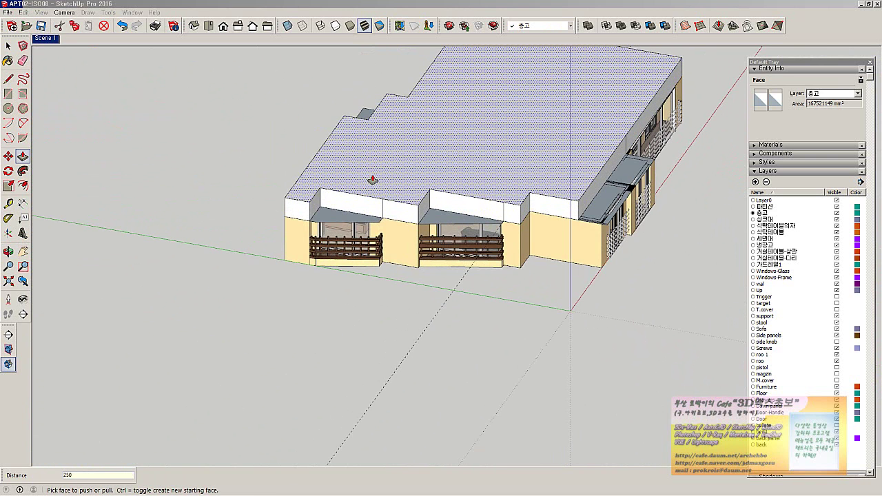
key(ctrl+z)
Push/Pull the remaining balcony ceiling faces up 250 mm to match the main slab
click(379, 208)
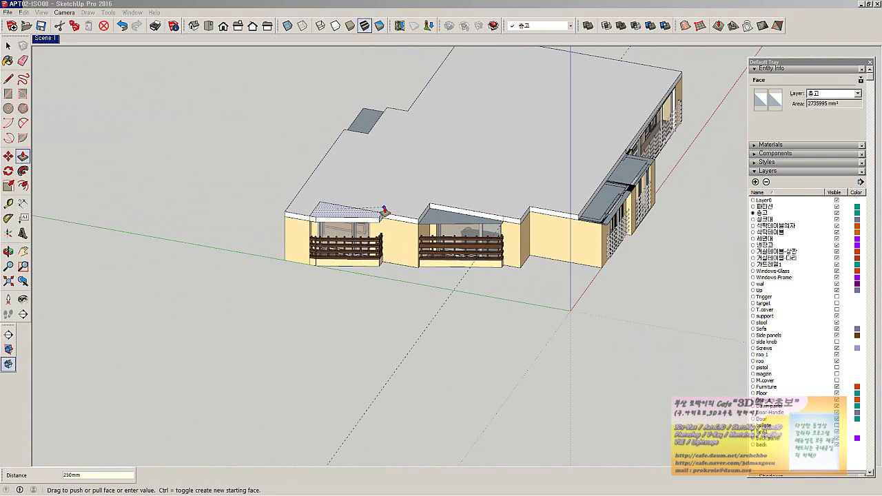
middle_drag(319, 138, 713, 138)
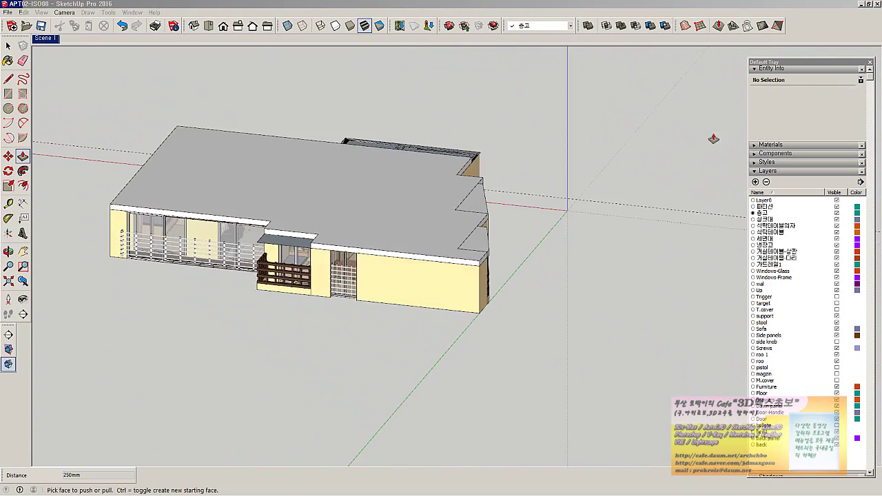
click(304, 242)
click(328, 240)
Inspect the raised slab and its edges from above and from the sides, including the front balconies
mouse_move(430, 208)
middle_down()
mouse_move(424, 214)
mouse_move(635, 245)
mouse_move(479, 211)
mouse_move(298, 155)
mouse_move(479, 223)
mouse_move(288, 186)
mouse_move(638, 221)
mouse_move(532, 144)
mouse_move(581, 147)
mouse_move(709, 250)
mouse_move(669, 321)
mouse_move(675, 204)
mouse_move(672, 233)
middle_up()
scroll(701, 254, up, 2)
key(e)
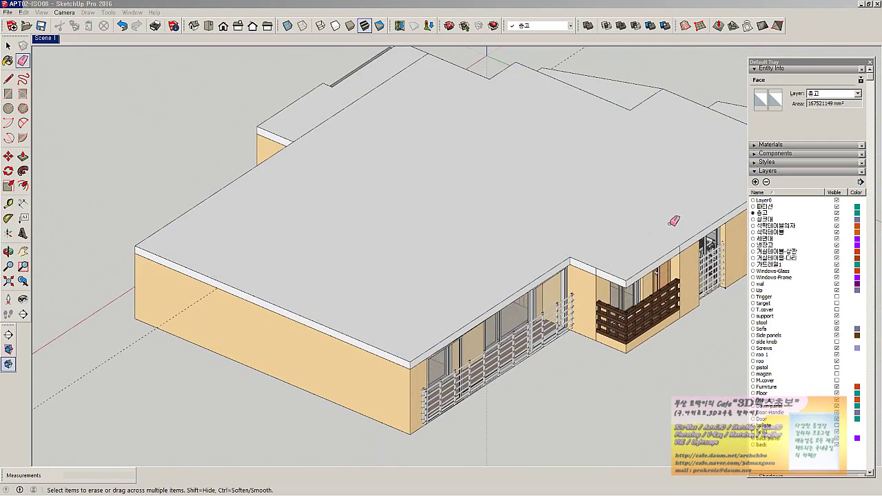
scroll(667, 246, up, 4)
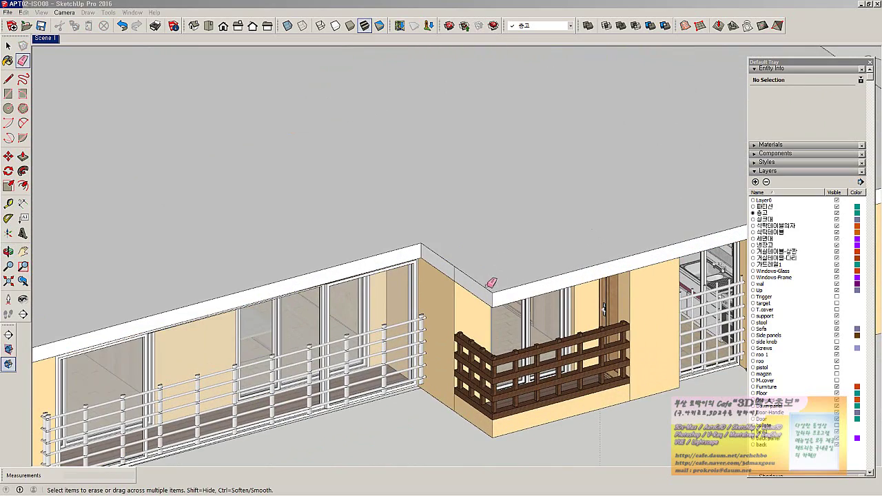
scroll(443, 273, down, 5)
mouse_move(512, 250)
middle_down()
mouse_move(543, 234)
mouse_move(631, 262)
middle_up()
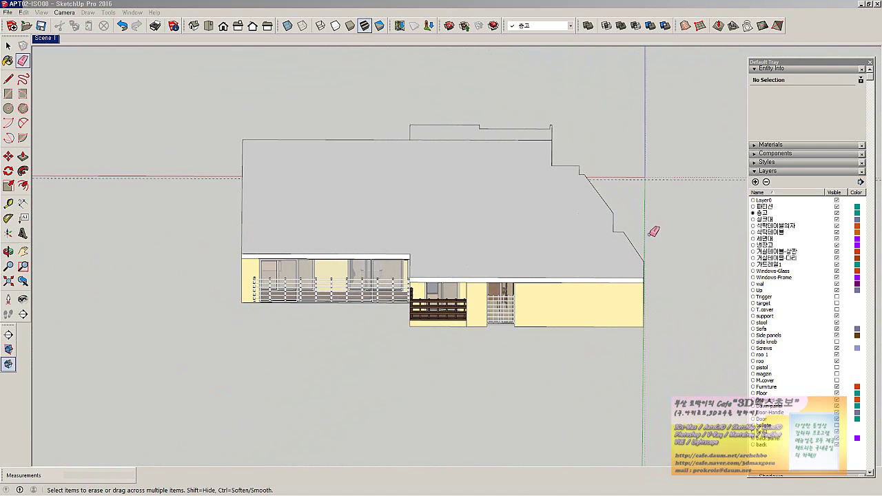
mouse_move(653, 232)
middle_down()
mouse_move(311, 191)
mouse_move(559, 280)
mouse_move(384, 196)
middle_up()
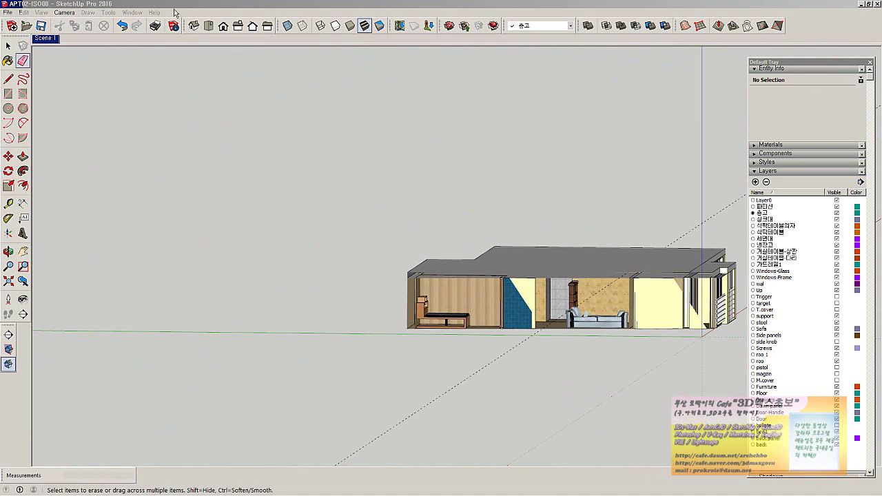
Switch the camera to perspective projection and view the slab over the slanted balconies
click(64, 13)
click(81, 59)
scroll(355, 199, down, 5)
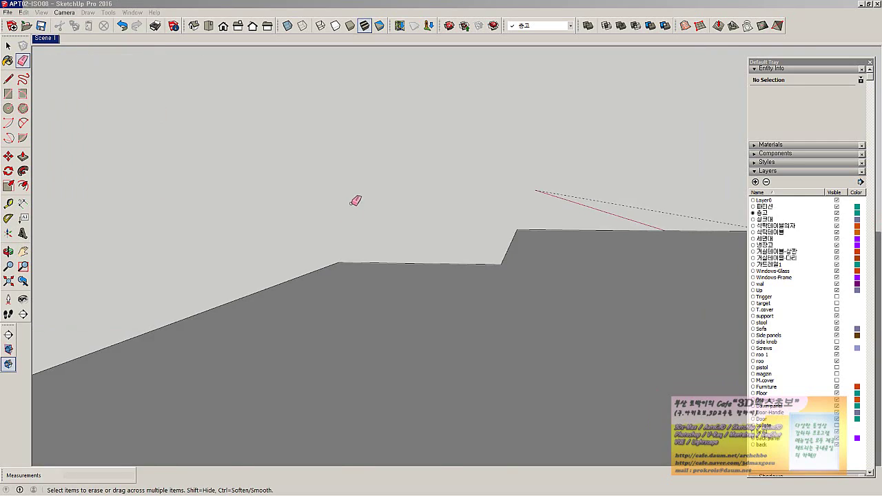
scroll(380, 209, down, 3)
mouse_move(393, 213)
middle_down()
mouse_move(443, 285)
mouse_move(484, 267)
middle_up()
scroll(389, 285, up, 2)
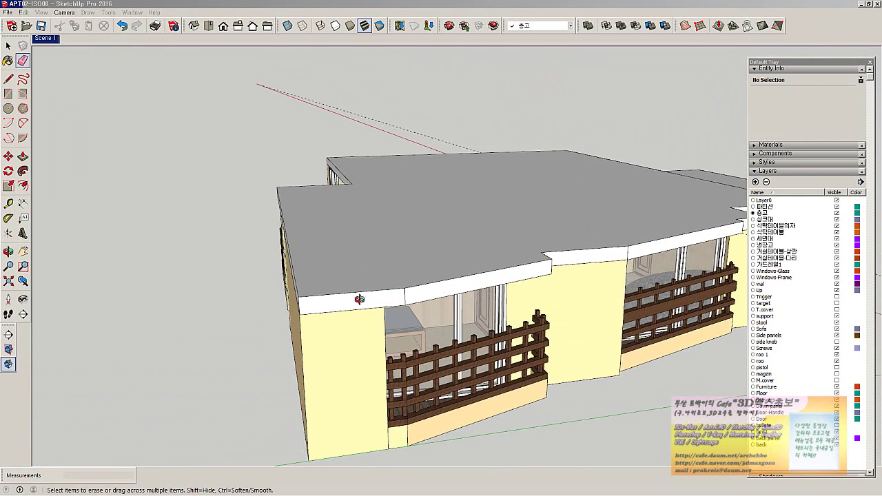
Push/Pull the sunken ceiling strip above the corner balcony flush with the slab's side face and erase the leftover seams
mouse_move(359, 298)
middle_down()
mouse_move(553, 274)
mouse_move(223, 248)
mouse_move(98, 269)
mouse_move(434, 265)
mouse_move(708, 275)
mouse_move(486, 220)
mouse_move(498, 305)
mouse_move(529, 276)
mouse_move(573, 288)
mouse_move(563, 325)
middle_up()
scroll(434, 265, down, 2)
key(p)
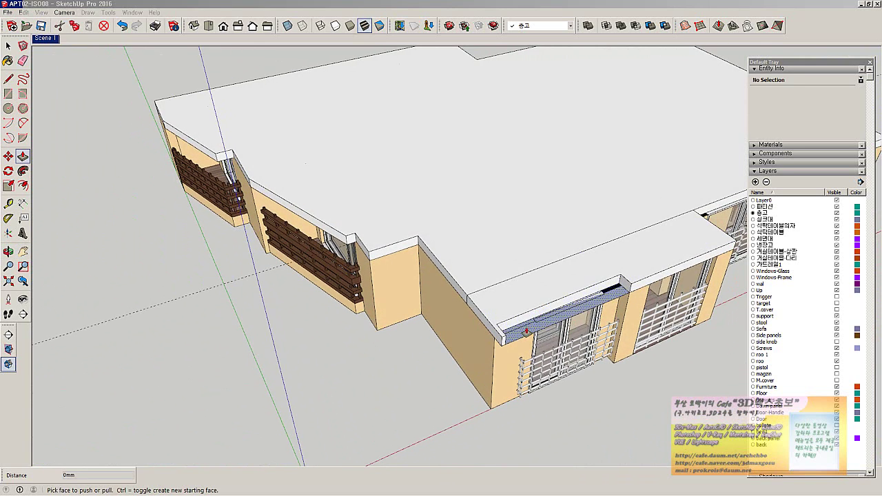
click(527, 332)
click(499, 323)
key(e)
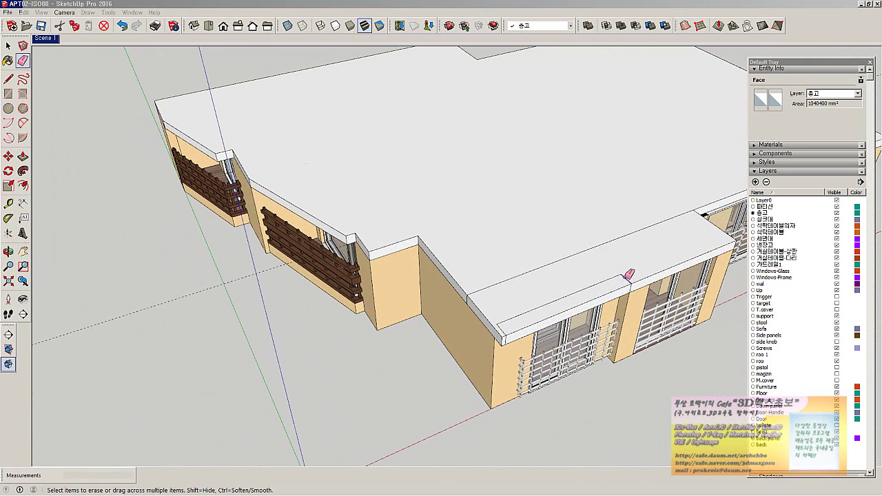
click(508, 323)
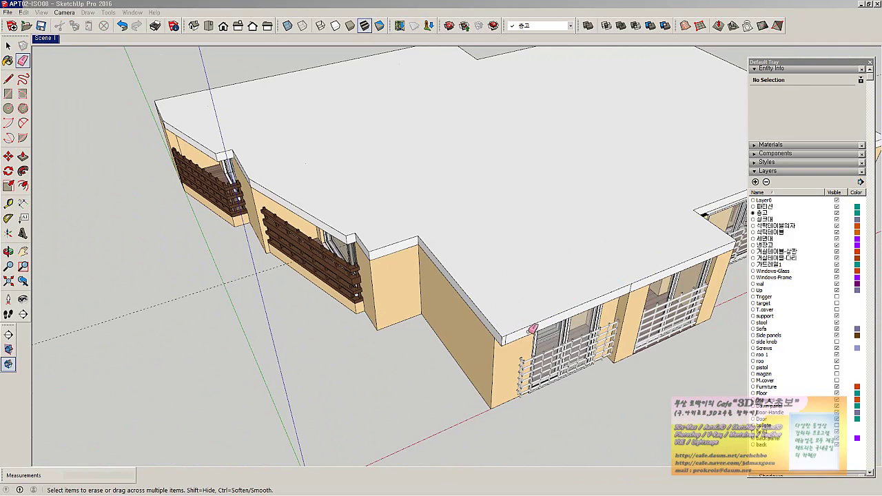
Push/Pull the slab's overhanging edge face above the corner balcony inward to the outer wall line
mouse_move(532, 329)
middle_down()
mouse_move(487, 309)
mouse_move(476, 322)
mouse_move(634, 157)
mouse_move(686, 119)
middle_up()
scroll(644, 185, up, 3)
mouse_move(633, 192)
middle_down()
mouse_move(650, 202)
mouse_move(636, 216)
mouse_move(582, 172)
middle_up()
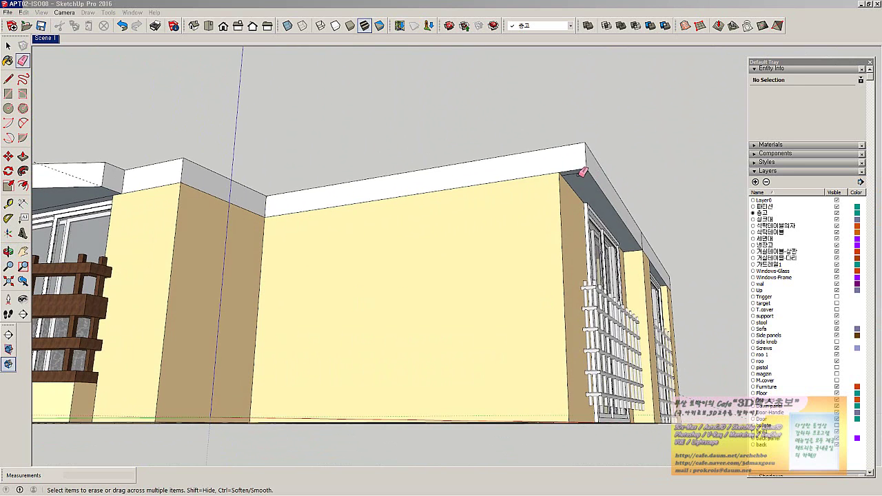
key(p)
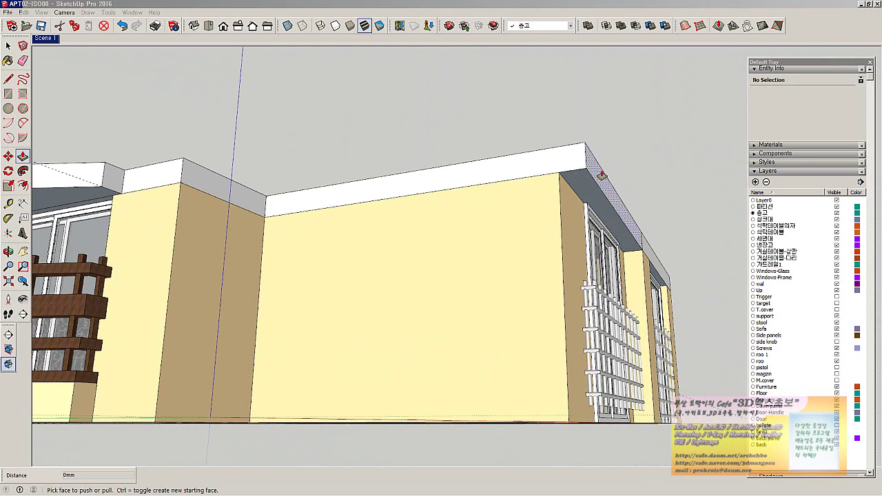
drag(598, 173, 566, 184)
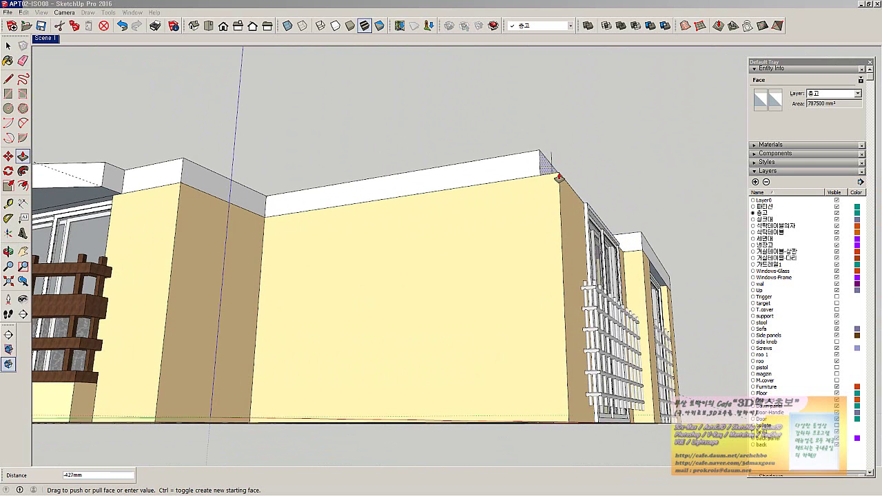
middle_drag(558, 178, 544, 407)
middle_drag(520, 275, 506, 328)
drag(506, 328, 508, 350)
Push/Pull the slab's edge face above the long balcony outward 90 mm
scroll(508, 351, down, 5)
middle_drag(569, 207, 388, 266)
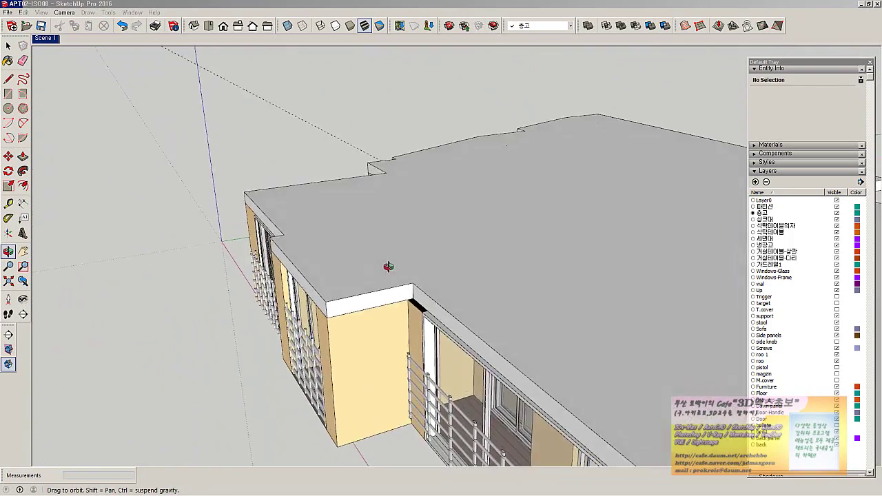
drag(412, 302, 413, 313)
scroll(414, 313, down, 5)
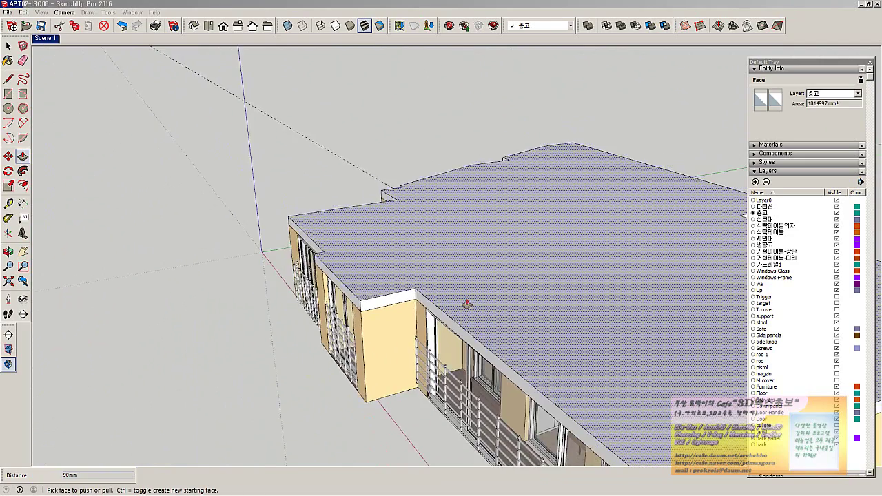
Push/Pull the long balcony's slab edge face outward 330 mm past the end wall
middle_drag(558, 352, 510, 200)
scroll(510, 199, up, 6)
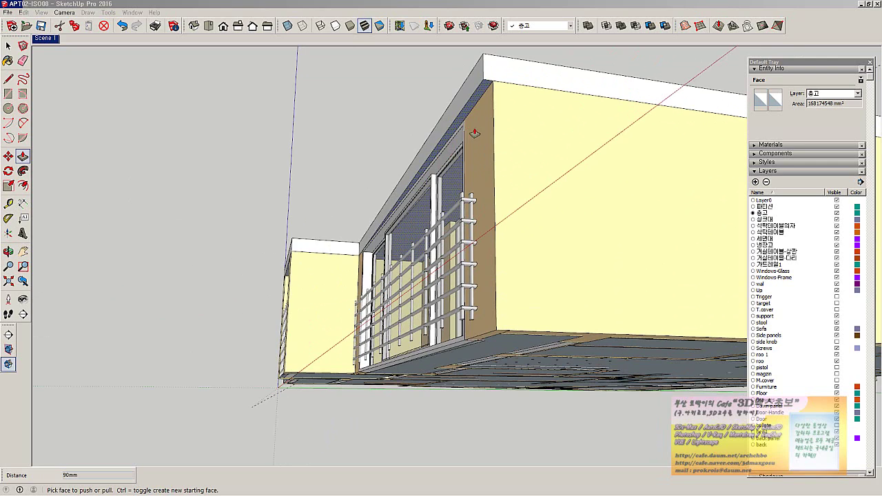
middle_drag(480, 114, 503, 99)
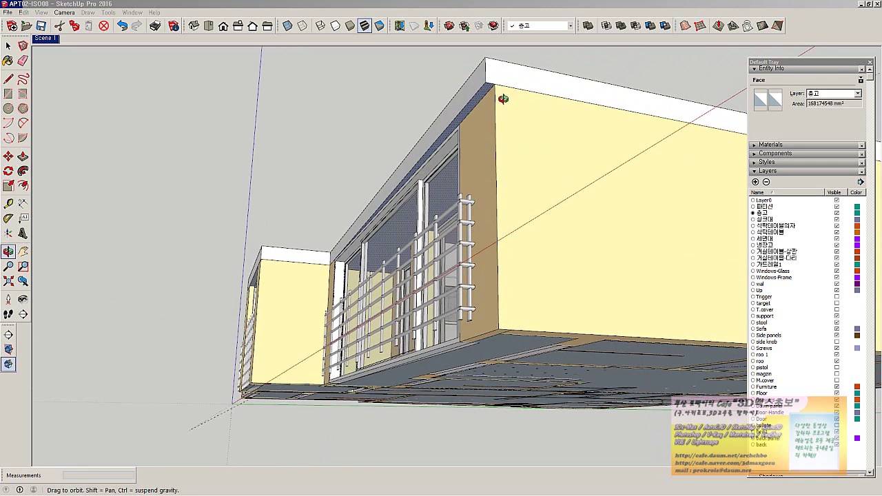
click(467, 104)
click(431, 94)
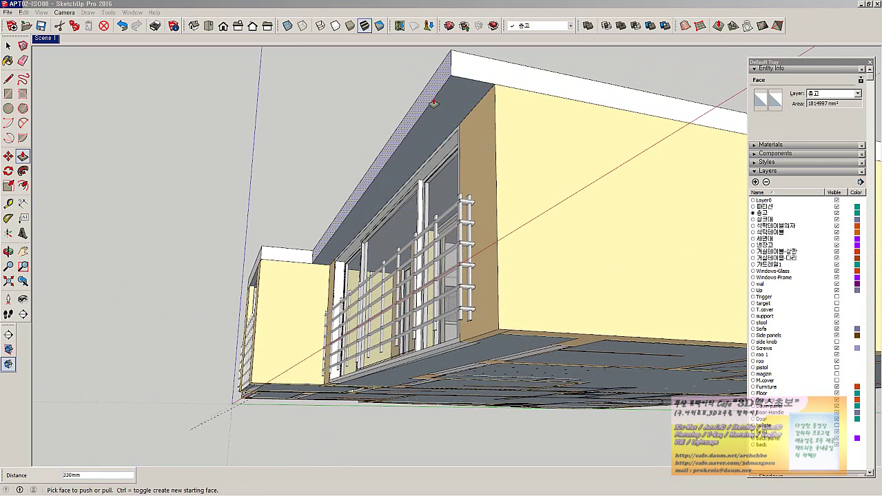
Draw lines on the slab's underside and end face marking the outer wall line along the long balcony
middle_drag(433, 95, 482, 111)
key(l)
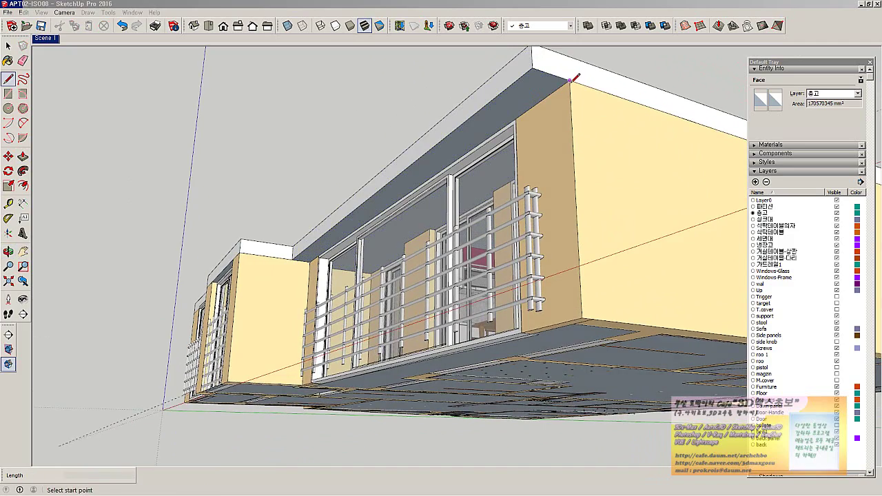
middle_drag(370, 197, 408, 215)
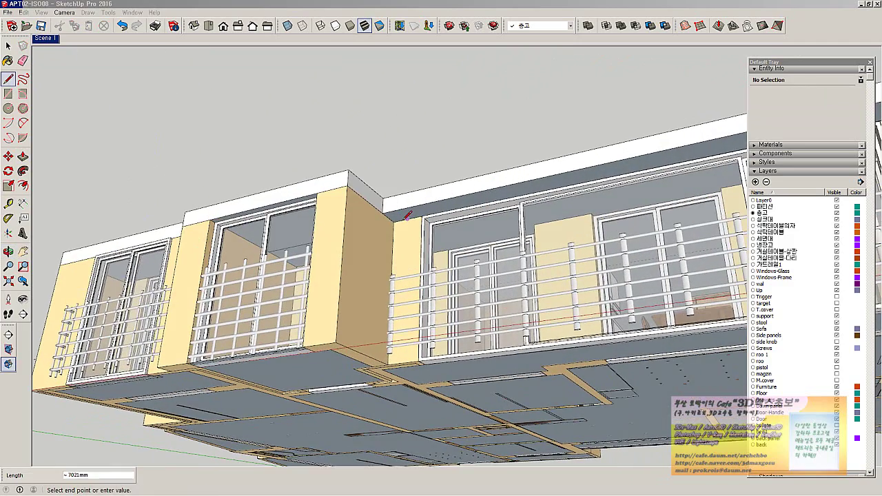
scroll(398, 216, up, 3)
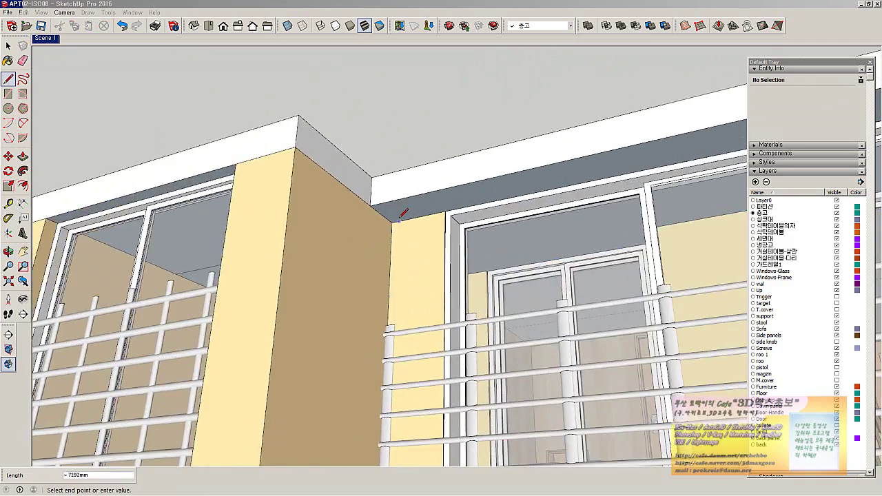
scroll(399, 217, down, 6)
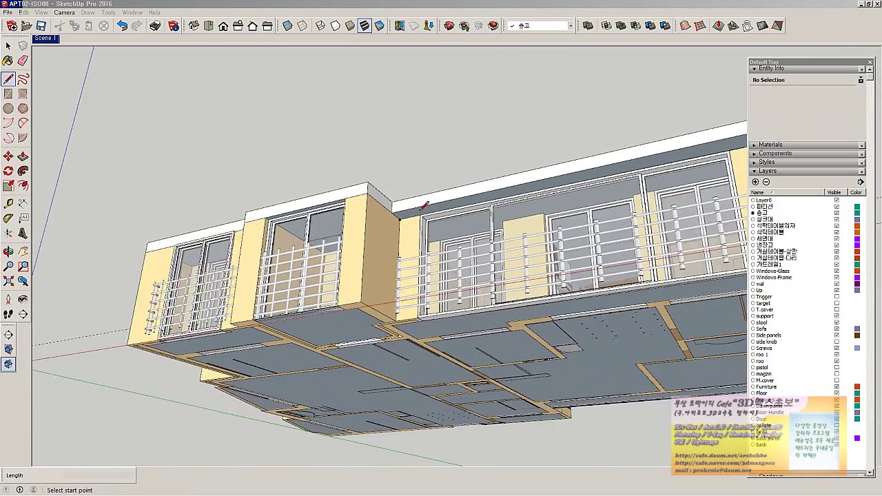
middle_drag(502, 198, 503, 171)
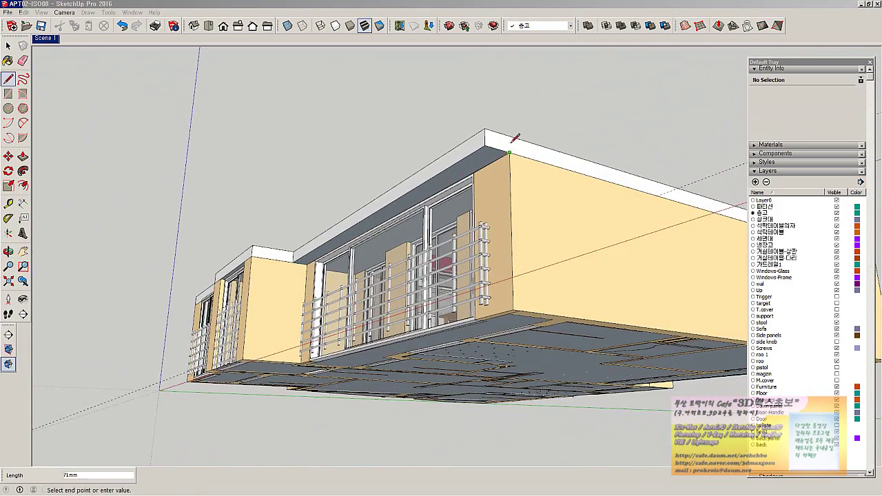
middle_drag(516, 129, 485, 344)
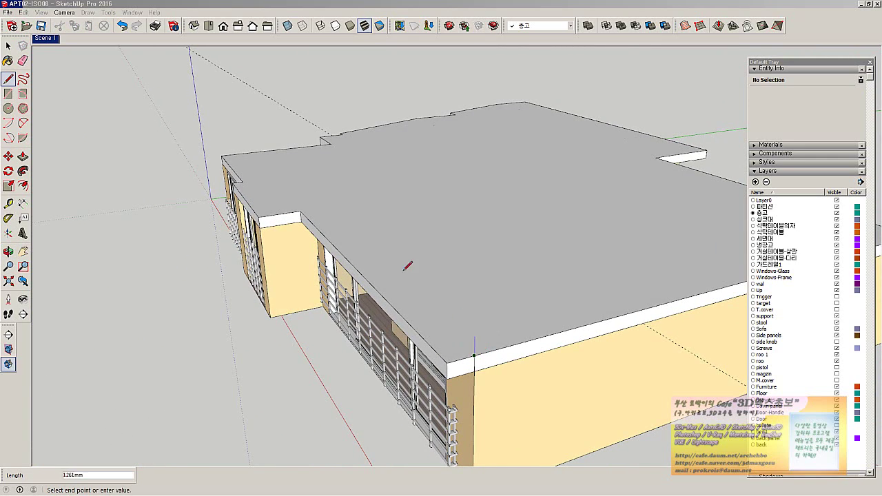
middle_drag(373, 229, 359, 143)
middle_drag(418, 156, 398, 89)
Try to erase the edges of the slab strip overhanging the long balcony's wall line
key(e)
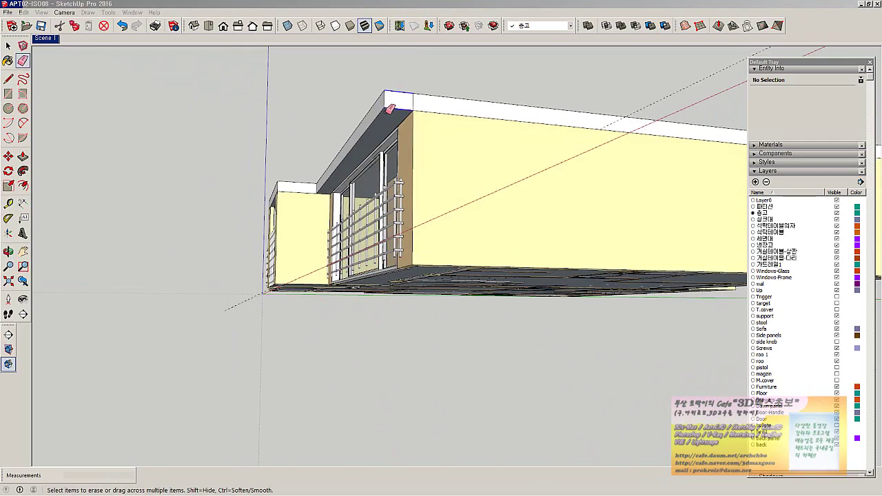
mouse_move(389, 109)
mouse_down()
mouse_move(372, 103)
mouse_move(383, 90)
mouse_up()
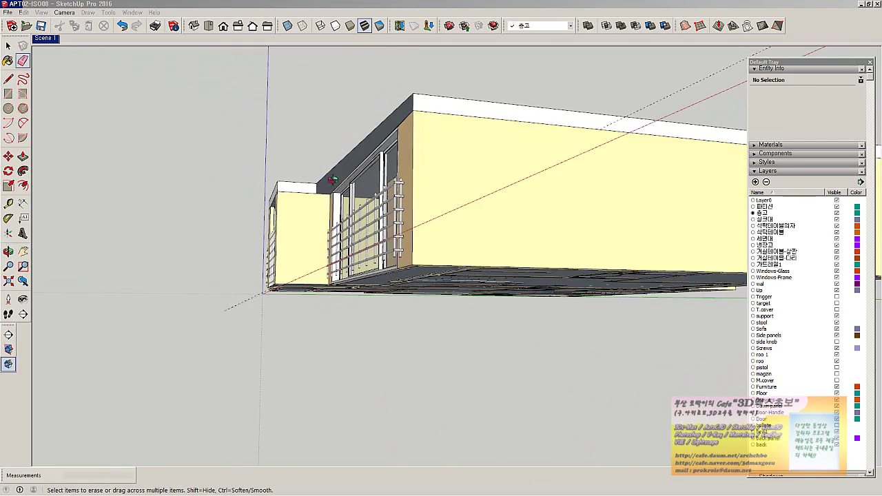
mouse_move(332, 180)
middle_down()
mouse_move(400, 301)
mouse_move(474, 197)
mouse_move(362, 130)
mouse_move(384, 287)
mouse_move(390, 261)
middle_up()
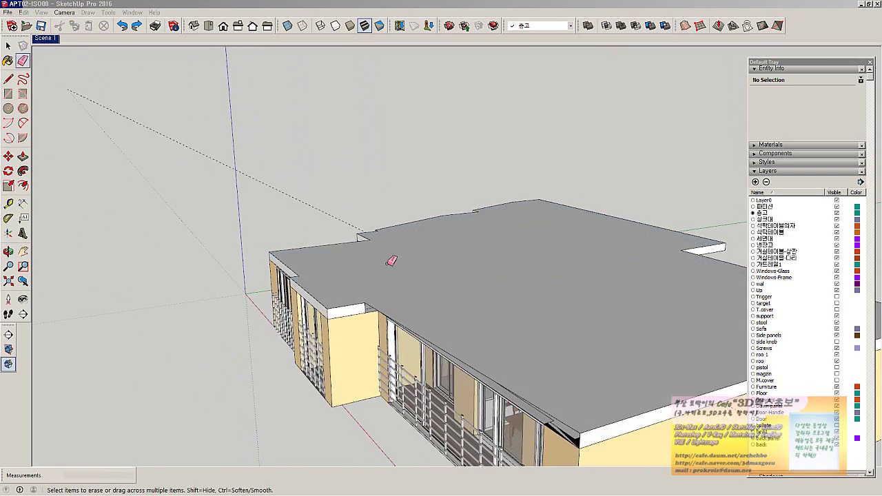
Place tape measure guides across the slab along the outer wall line of the long balcony
mouse_move(387, 294)
middle_down()
mouse_move(423, 250)
mouse_move(394, 216)
mouse_move(334, 222)
mouse_move(465, 162)
mouse_move(414, 234)
mouse_move(362, 285)
mouse_move(364, 192)
mouse_move(325, 183)
mouse_move(388, 144)
mouse_move(448, 177)
mouse_move(527, 259)
mouse_move(456, 173)
mouse_move(432, 162)
middle_up()
key(t)
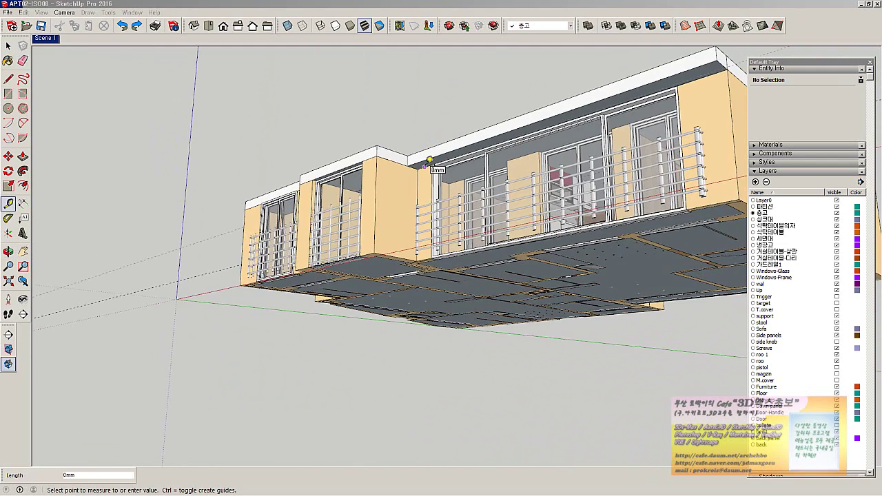
middle_drag(429, 160, 466, 309)
key(space)
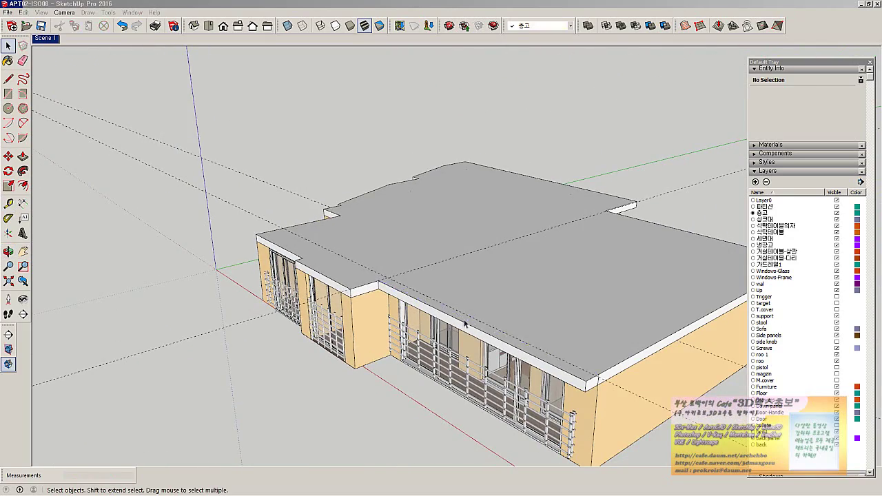
Draw lines along the guides on the slab's top face to separate the strip overhanging the long balcony
mouse_move(529, 321)
middle_down()
mouse_move(585, 398)
mouse_move(488, 322)
mouse_move(434, 374)
mouse_move(449, 374)
middle_up()
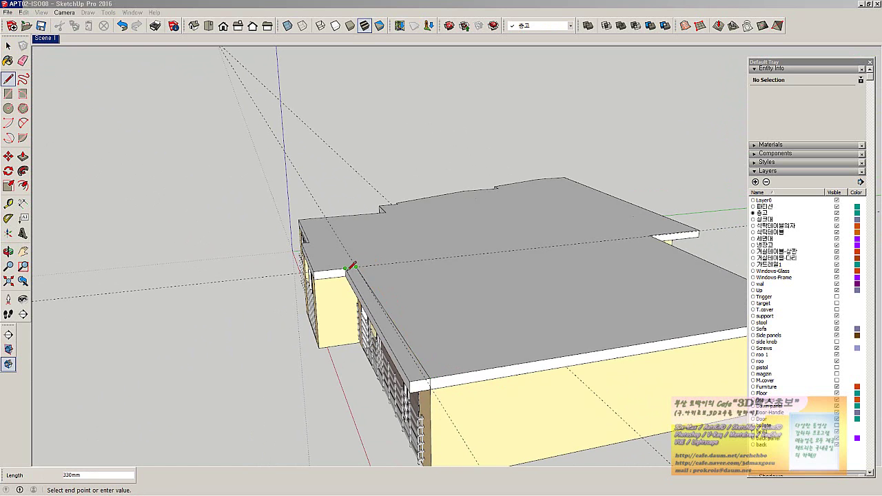
mouse_move(358, 281)
middle_down()
mouse_move(423, 315)
mouse_move(335, 200)
middle_up()
key(space)
Erase the guides, the overhanging slab strip above the long balcony and its leftover outer face
key(e)
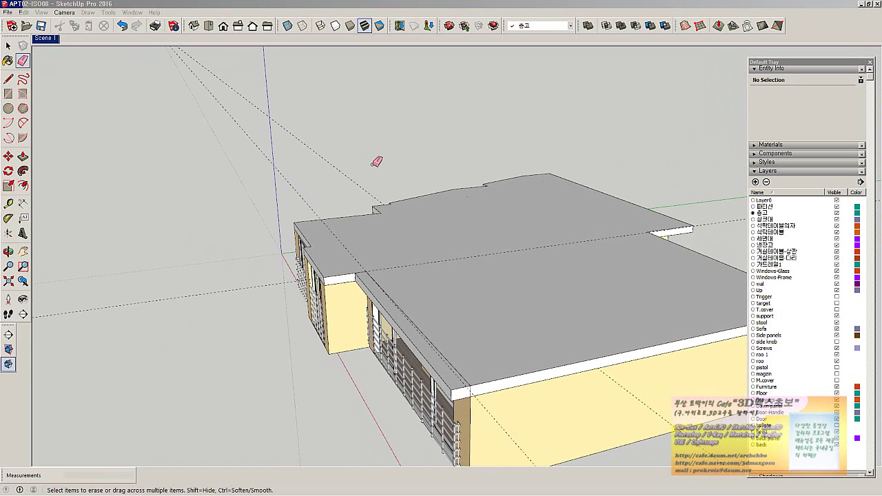
mouse_move(415, 368)
middle_down()
mouse_move(398, 325)
mouse_move(415, 305)
middle_up()
drag(416, 305, 418, 319)
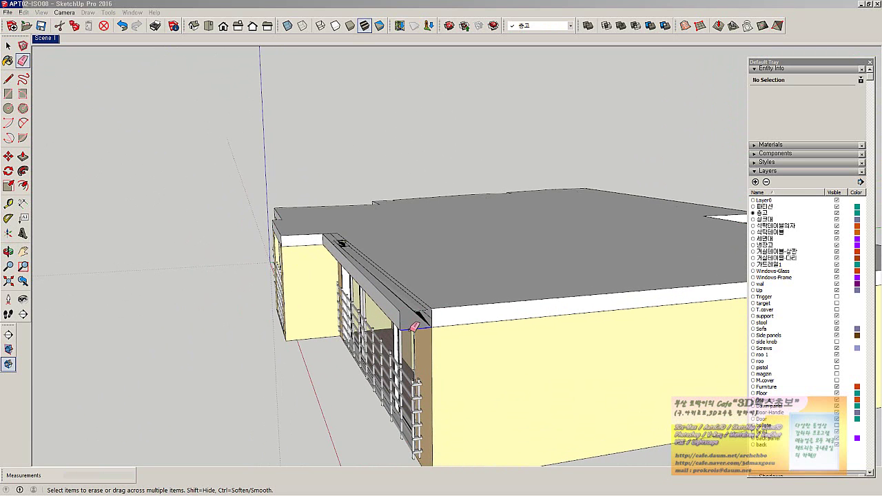
mouse_move(430, 310)
middle_down()
mouse_move(374, 322)
mouse_move(436, 228)
mouse_move(412, 167)
middle_up()
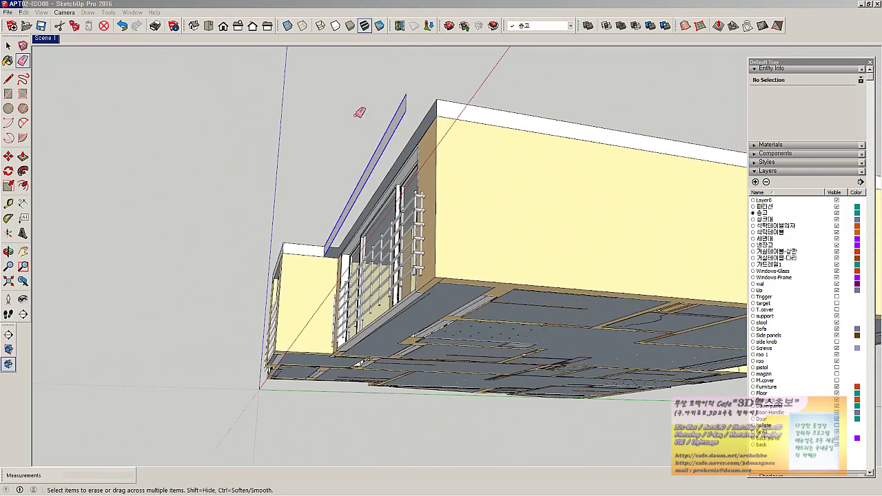
drag(359, 113, 406, 104)
Draw a 250 mm vertical line at the inner corner of the long balcony's open slab edge to close its side face
middle_drag(354, 223, 308, 250)
scroll(307, 250, up, 4)
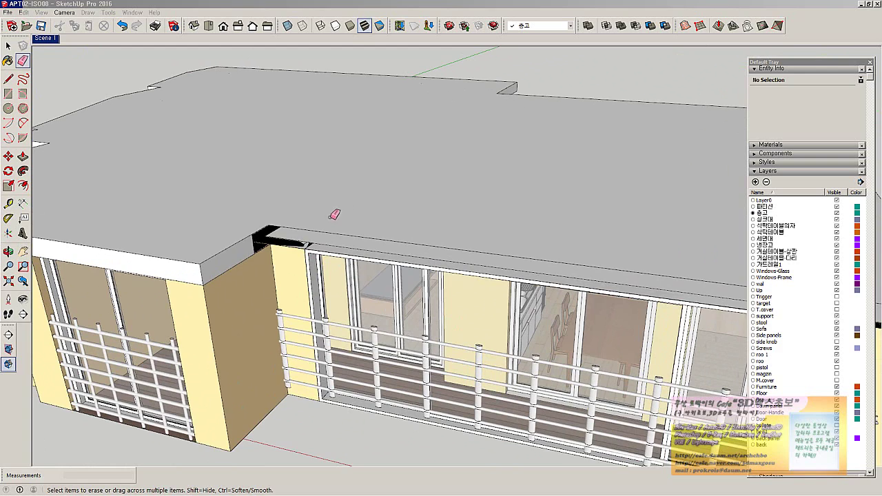
key(l)
click(269, 227)
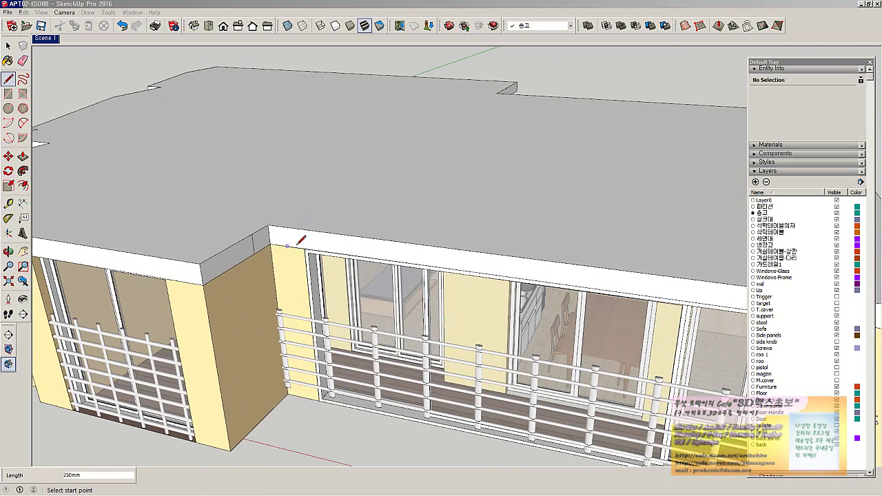
key(e)
scroll(363, 256, down, 3)
mouse_move(364, 255)
middle_down()
mouse_move(457, 250)
mouse_move(621, 273)
mouse_move(255, 225)
middle_up()
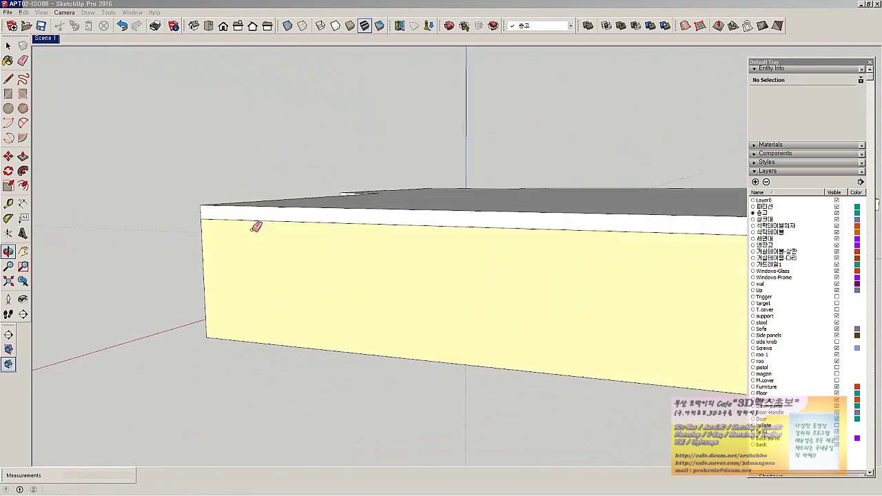
Make a group from all connected faces and edges of the ceiling slab and list the materials used in the model
scroll(528, 251, down, 3)
middle_drag(529, 251, 403, 272)
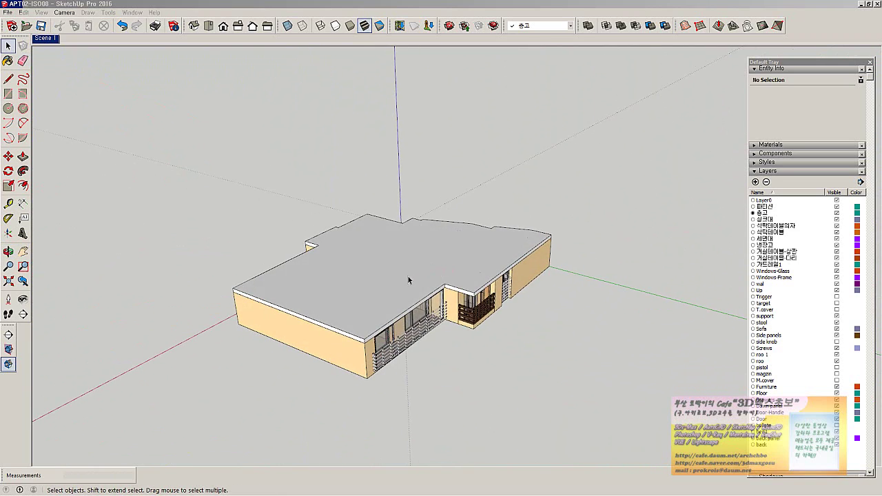
double_click(411, 277)
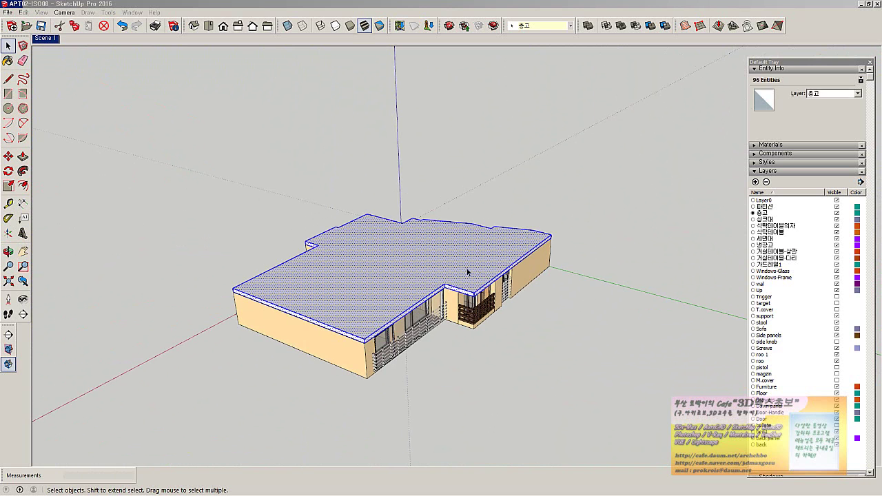
middle_drag(411, 277, 737, 225)
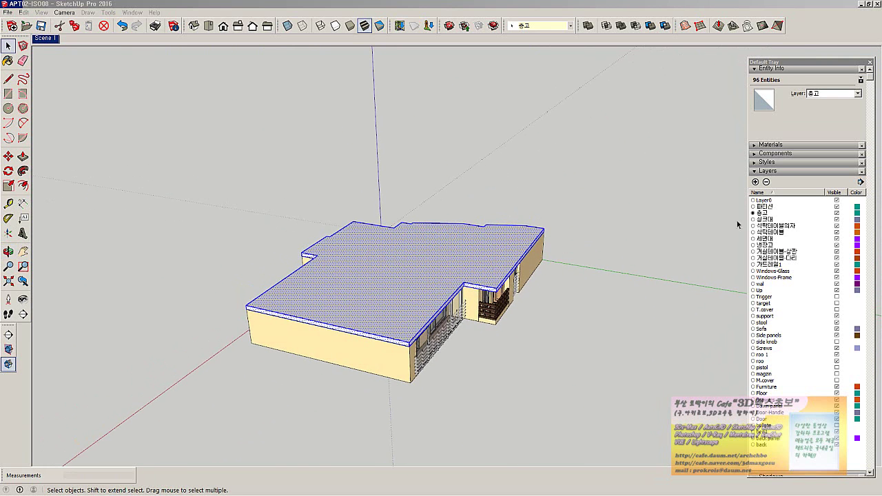
click(772, 145)
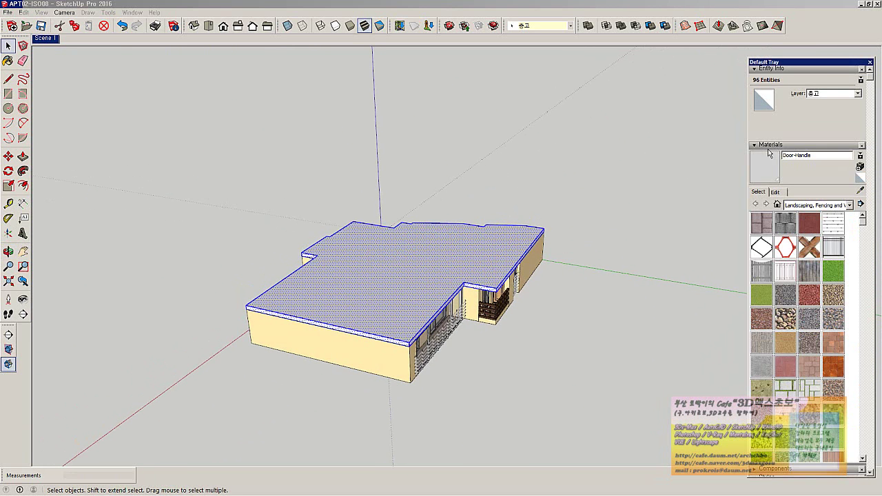
click(778, 205)
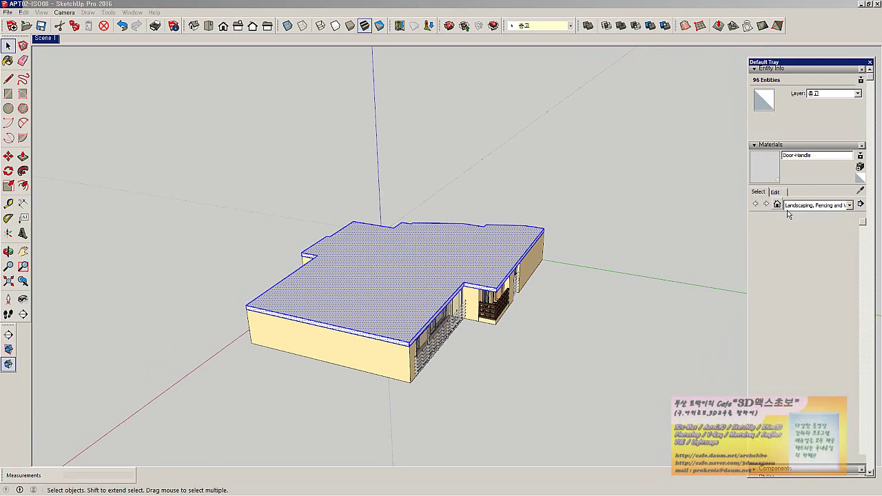
mouse_move(450, 272)
middle_down()
mouse_move(443, 248)
mouse_move(449, 257)
middle_up()
right_click(447, 257)
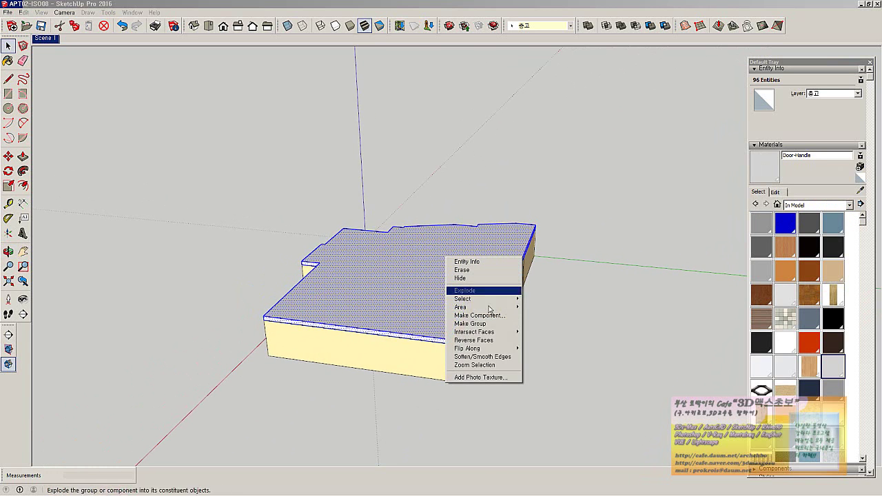
click(470, 323)
Move the slab group straight up about 5 m along the blue axis, clear of the apartment walls
key(m)
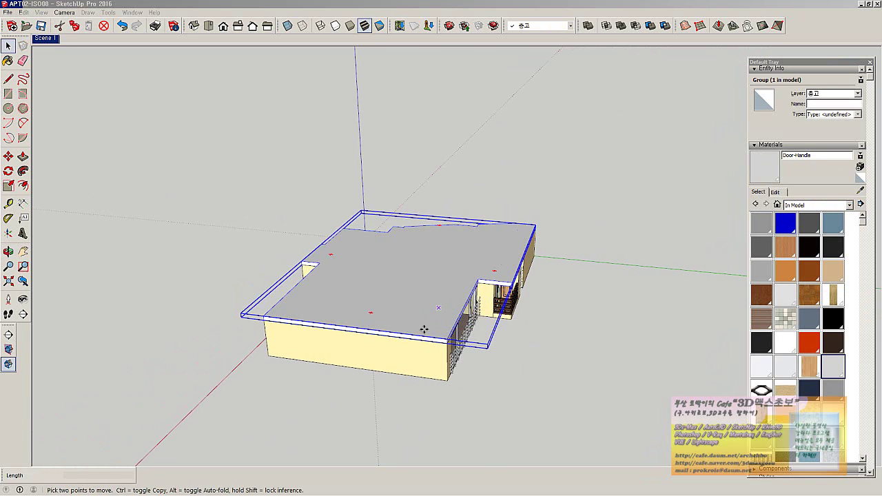
drag(447, 343, 446, 289)
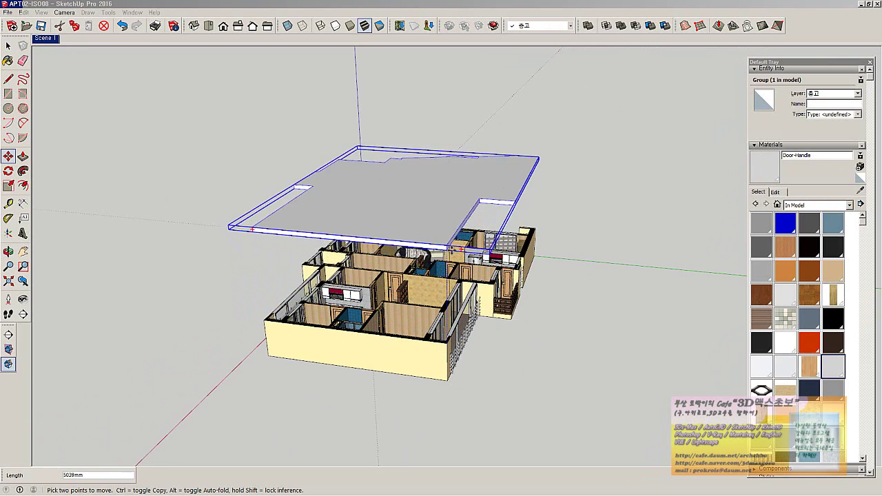
mouse_move(447, 289)
middle_down()
mouse_move(474, 116)
mouse_move(455, 276)
middle_up()
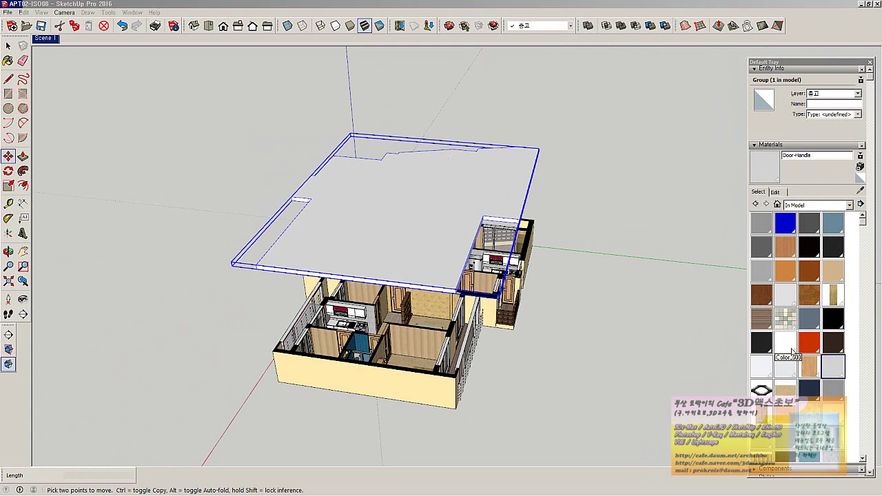
Paint the raised slab group with the white 바닥 material from the model's materials
click(831, 417)
scroll(832, 407, down, 10)
scroll(835, 386, up, 5)
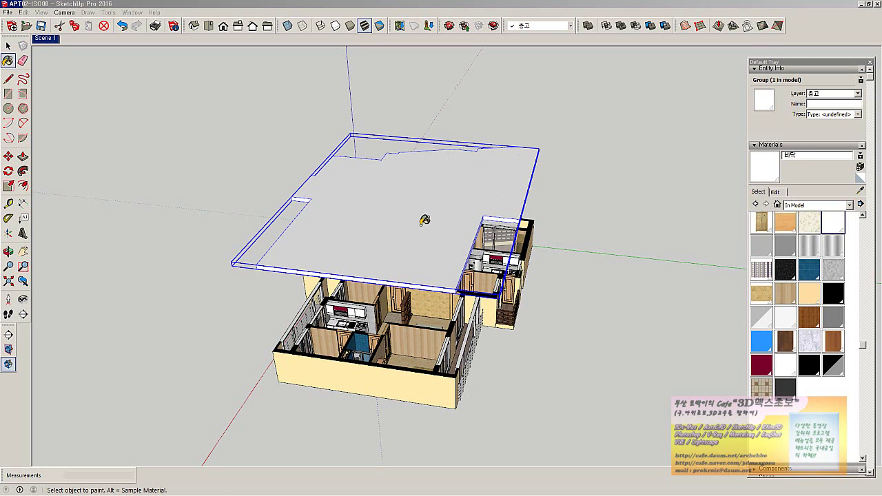
mouse_move(498, 234)
middle_down()
mouse_move(424, 250)
mouse_move(583, 191)
mouse_move(563, 186)
mouse_move(556, 196)
middle_up()
scroll(441, 245, up, 3)
key(space)
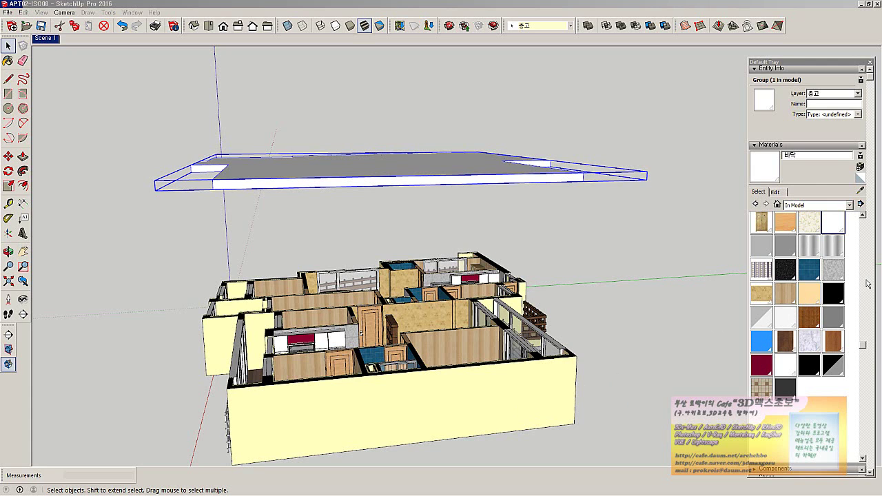
Edit the Wall-발코니 material with the HSB picker, lowering its saturation to 23 for a paler outer wall colour
scroll(868, 283, up, 2)
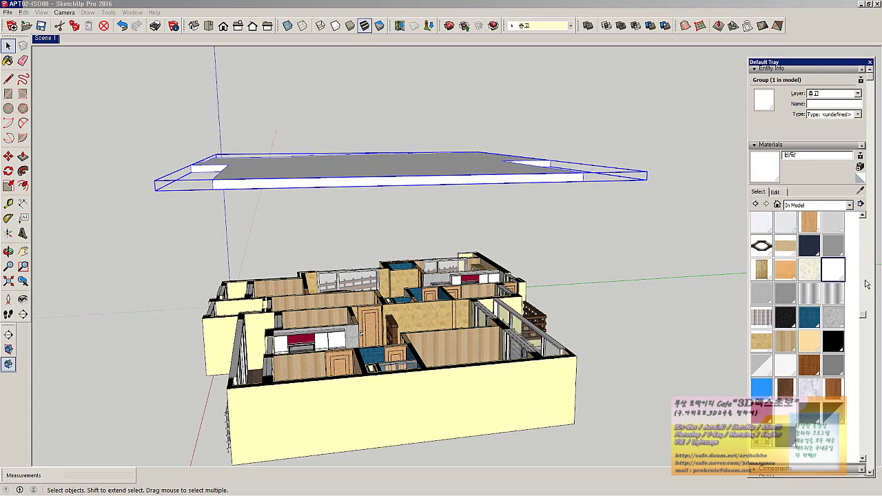
click(817, 340)
middle_drag(723, 268, 649, 266)
click(776, 192)
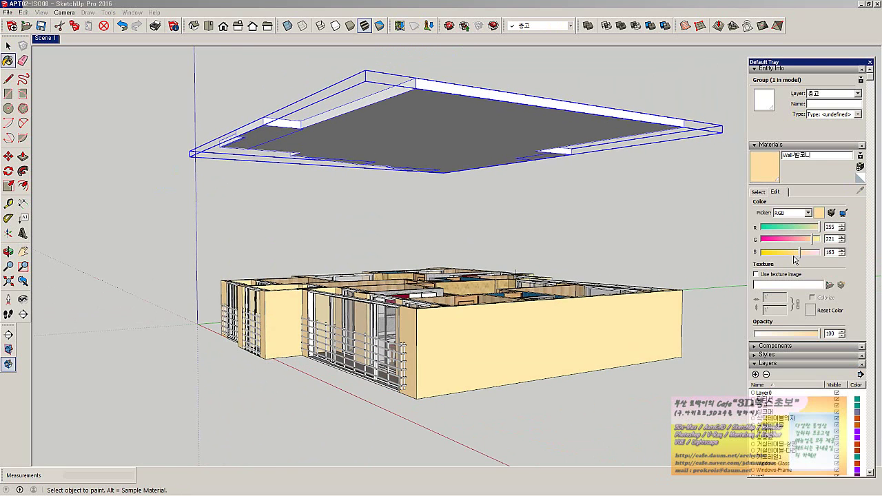
click(801, 212)
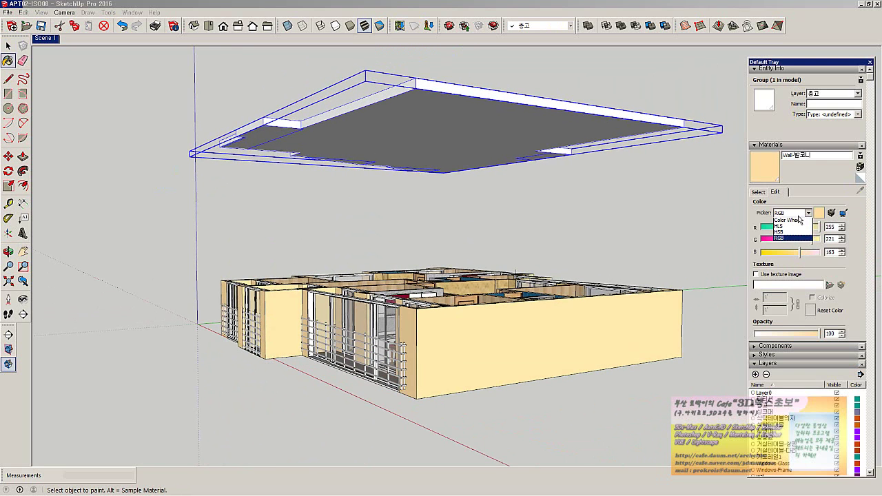
click(794, 234)
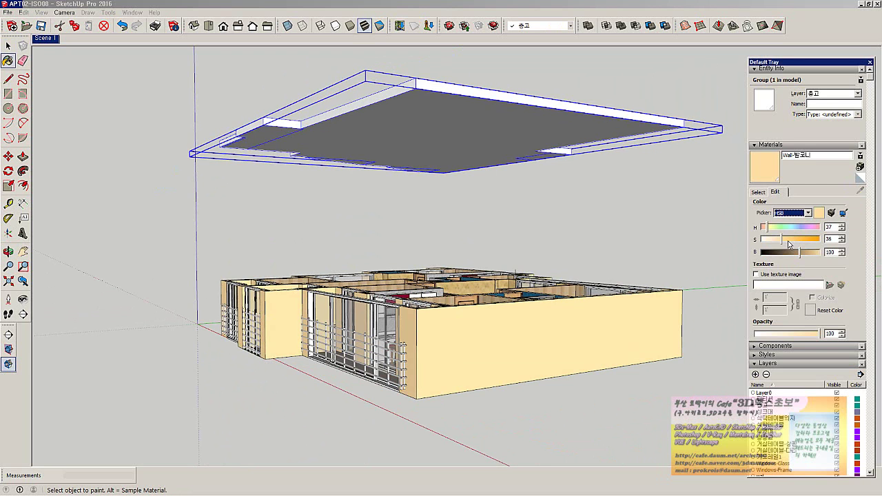
drag(784, 241, 773, 245)
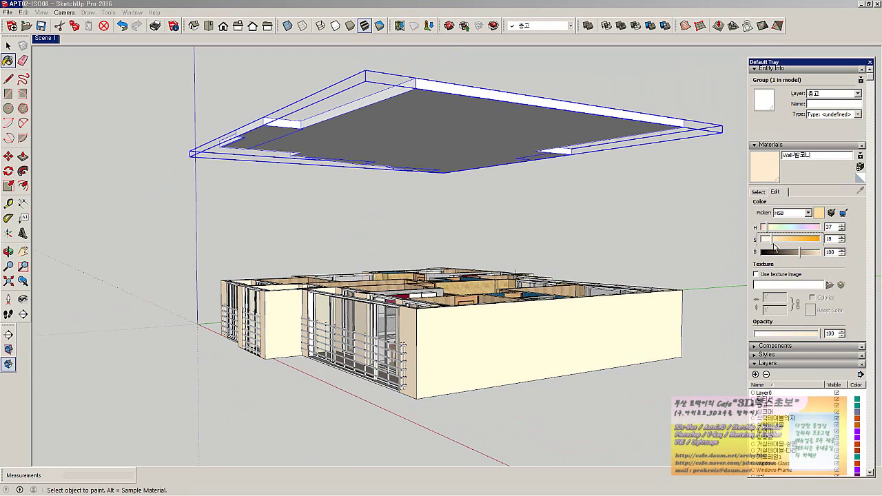
mouse_move(545, 241)
middle_down()
mouse_move(517, 241)
mouse_move(512, 252)
middle_up()
key(space)
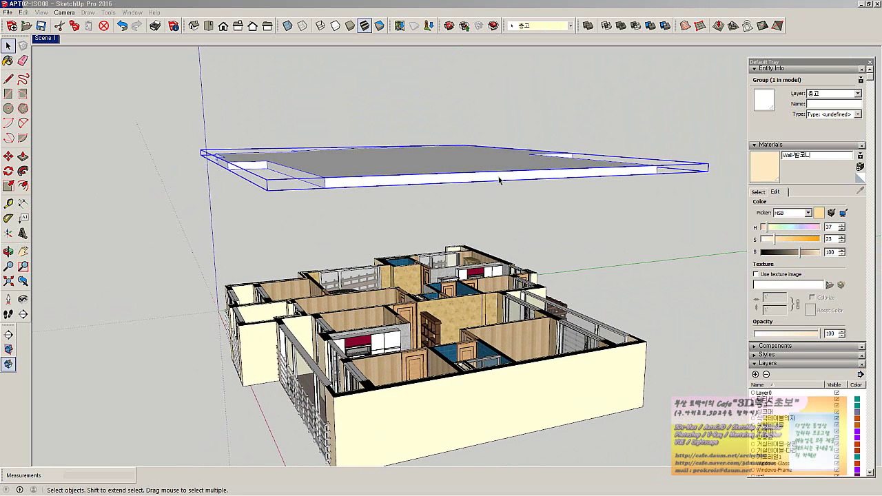
Open the slab group for editing and paint its long end face and adjoining balcony-side edge with the Wall-발코니 material
double_click(500, 181)
click(499, 181)
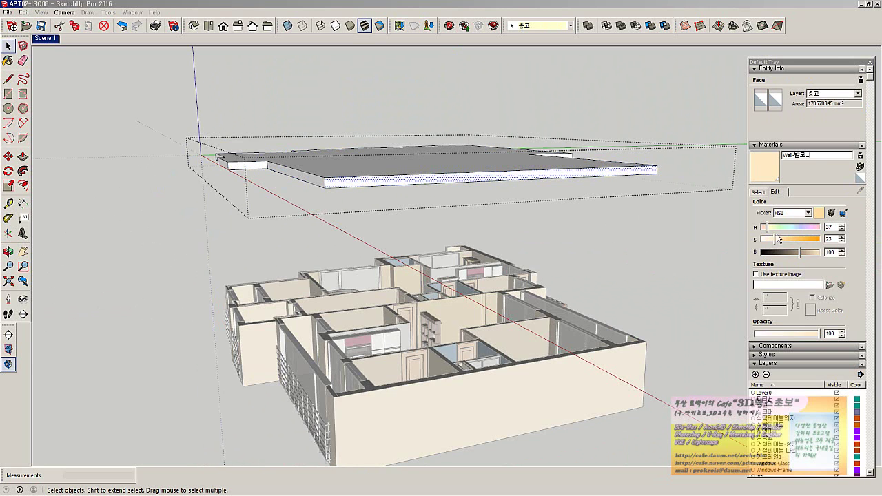
click(758, 192)
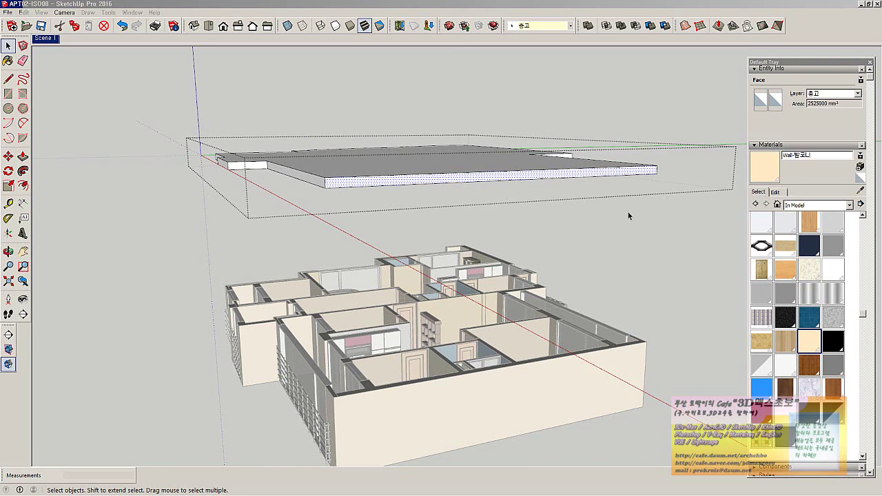
key(b)
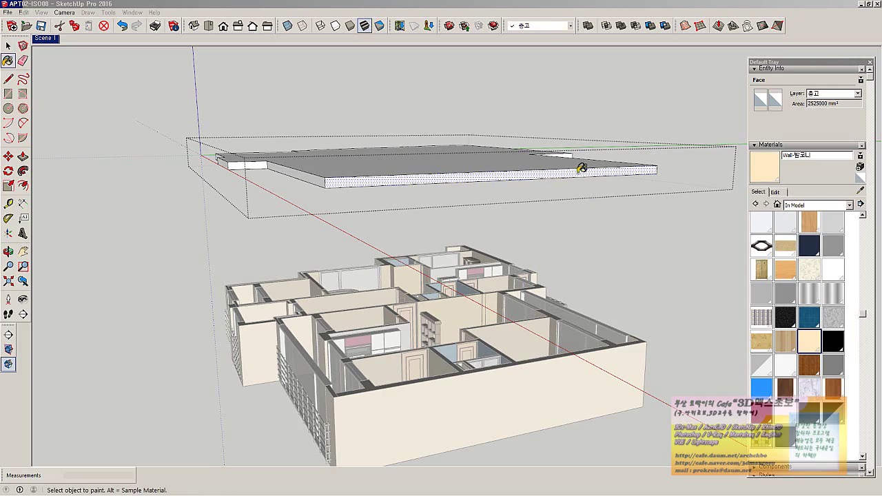
mouse_move(419, 169)
middle_down()
mouse_move(369, 195)
mouse_move(364, 179)
middle_up()
click(306, 170)
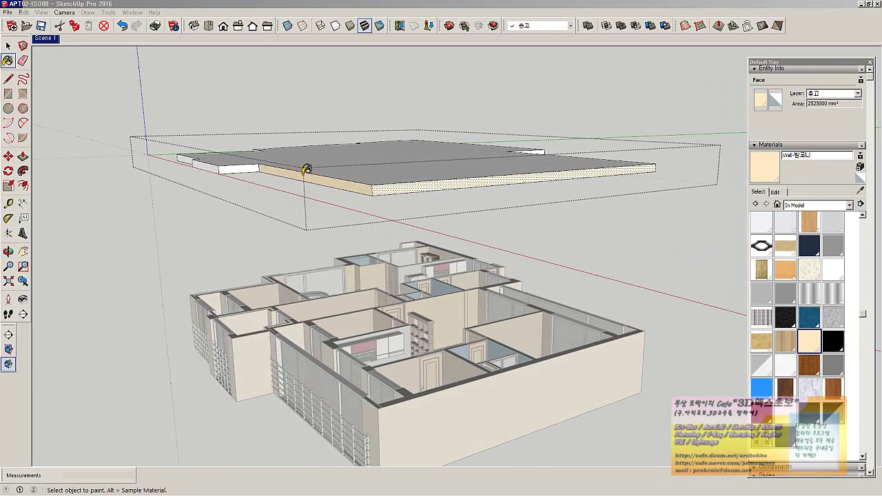
Paint the remaining side faces around the slab's perimeter with the Wall-발코니 material
mouse_move(246, 164)
middle_down()
mouse_move(350, 181)
mouse_move(650, 181)
mouse_move(597, 173)
middle_up()
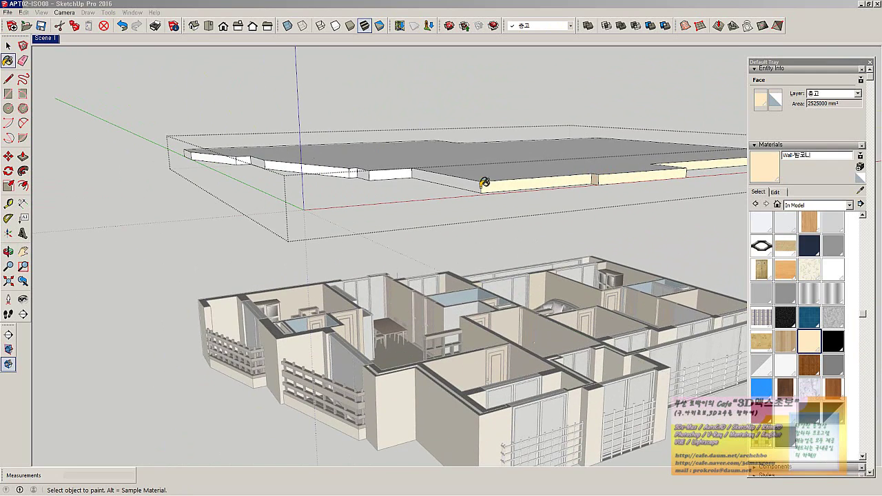
click(416, 172)
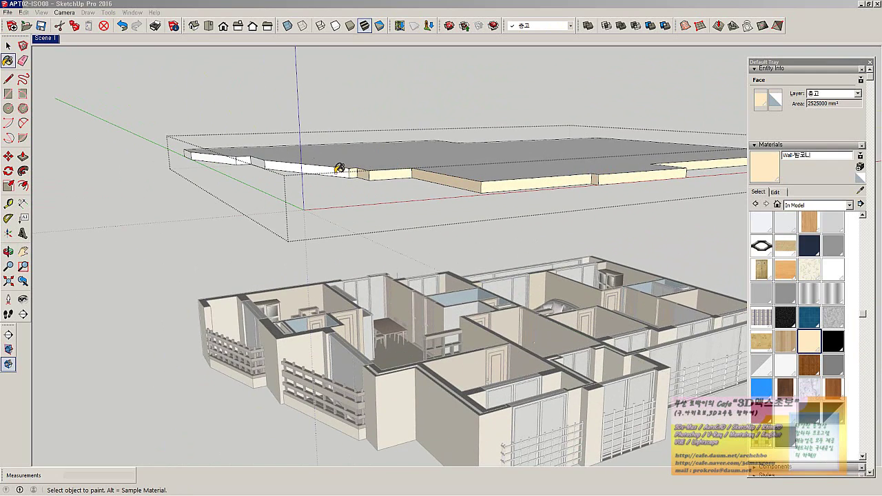
middle_drag(269, 177, 382, 188)
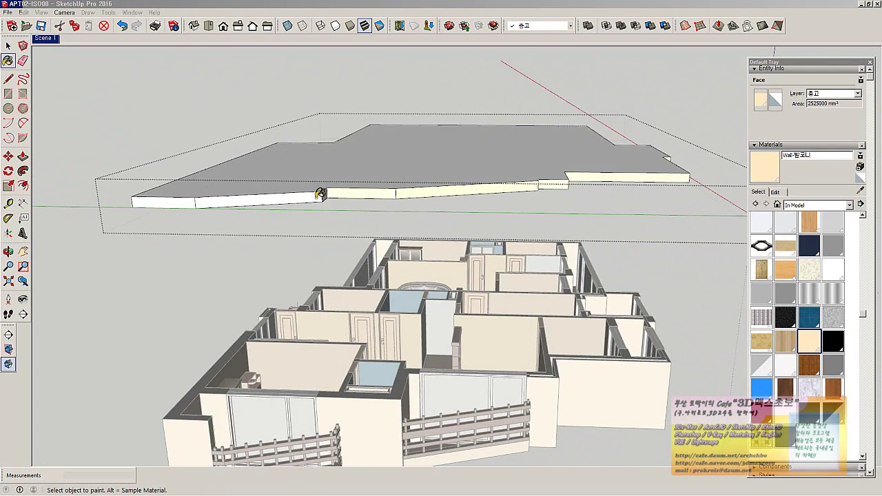
mouse_move(217, 203)
middle_down()
mouse_move(315, 199)
mouse_move(162, 230)
mouse_move(240, 197)
mouse_move(256, 219)
middle_up()
mouse_move(193, 218)
middle_down()
mouse_move(427, 214)
mouse_move(499, 226)
middle_up()
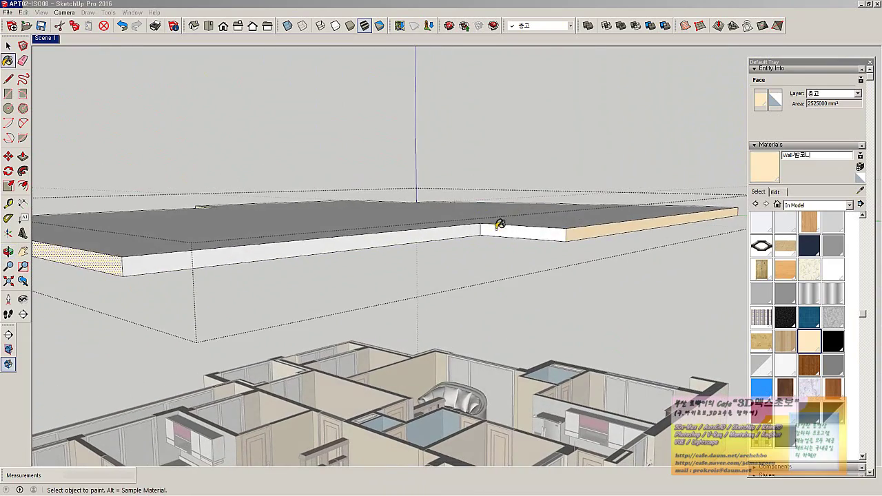
click(512, 230)
click(454, 233)
Close the slab group and move it back down by its corner onto the matching top corner of the outer wall
middle_drag(325, 236, 471, 195)
scroll(423, 232, down, 2)
key(space)
scroll(468, 197, down, 2)
click(437, 229)
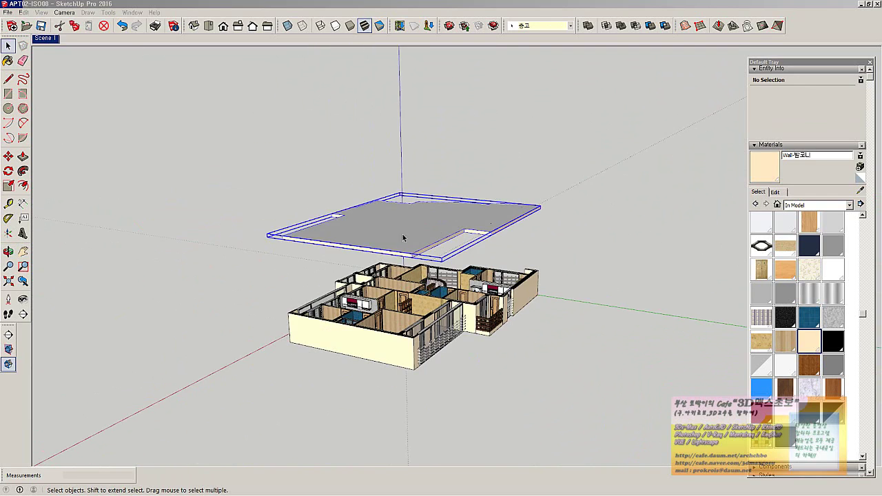
scroll(437, 228, up, 2)
key(m)
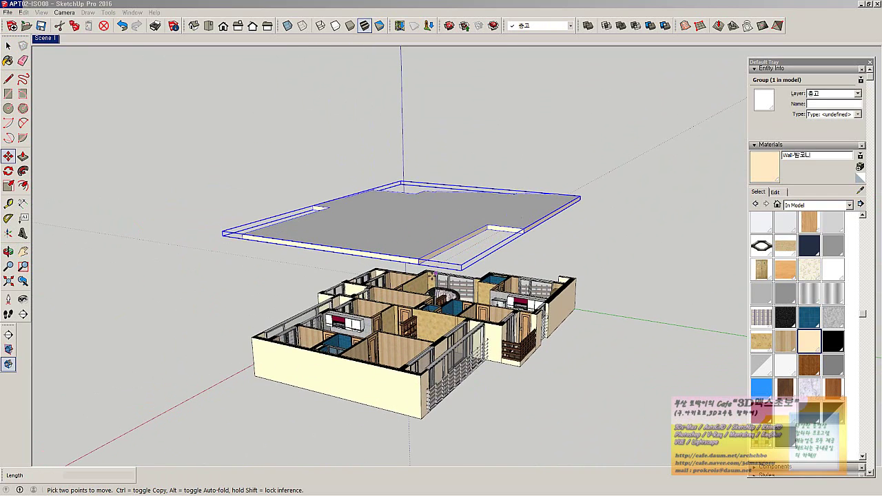
click(419, 264)
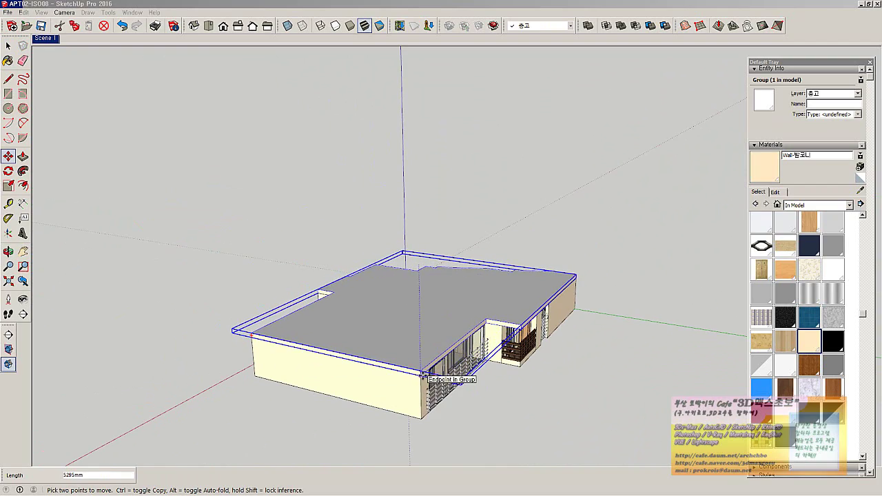
Examine how the slab sits on the outer walls and balconies from all sides of the building
middle_drag(393, 350, 555, 310)
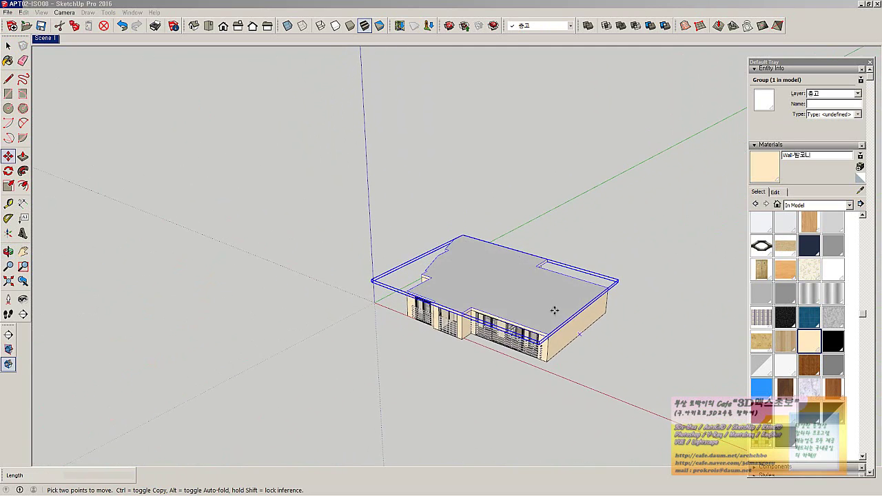
middle_drag(490, 263, 452, 269)
scroll(427, 276, up, 5)
mouse_move(317, 289)
middle_down()
mouse_move(305, 292)
mouse_move(390, 286)
mouse_move(335, 285)
mouse_move(329, 305)
mouse_move(413, 275)
mouse_move(311, 297)
middle_up()
scroll(311, 296, down, 4)
shift+middle_drag(190, 299, 557, 280)
middle_drag(292, 283, 336, 365)
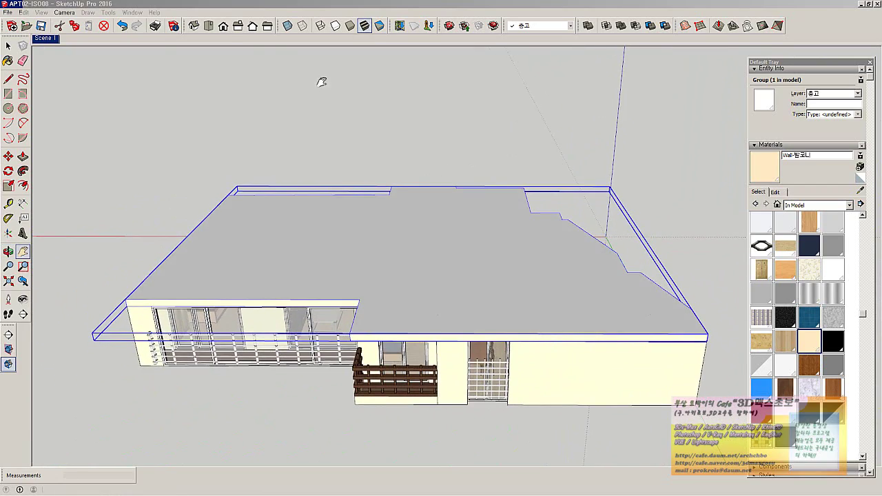
From the top view, use Position Camera to stand inside the apartment near its centre, with the eye height at 1500 mm
click(209, 27)
scroll(312, 135, down, 3)
drag(384, 189, 342, 193)
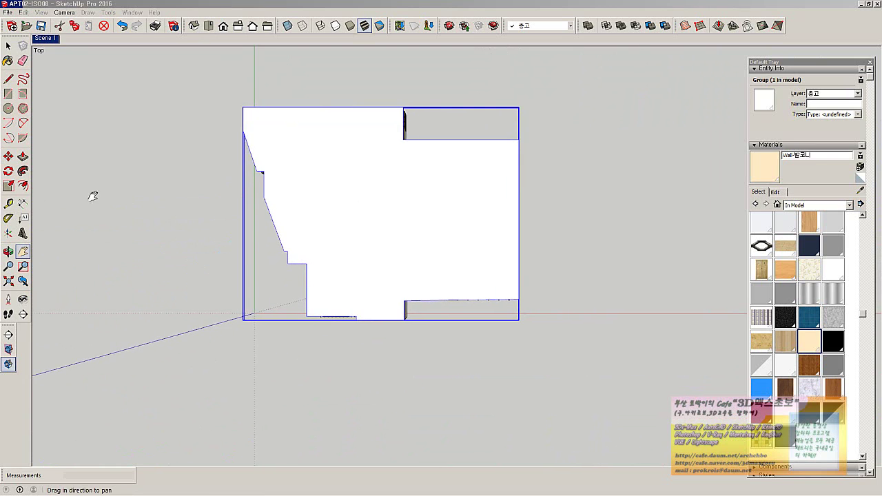
click(8, 298)
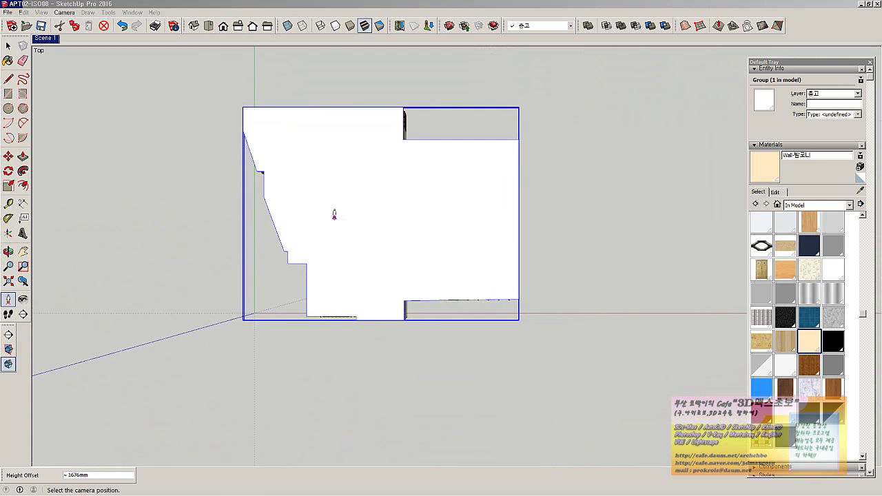
click(323, 210)
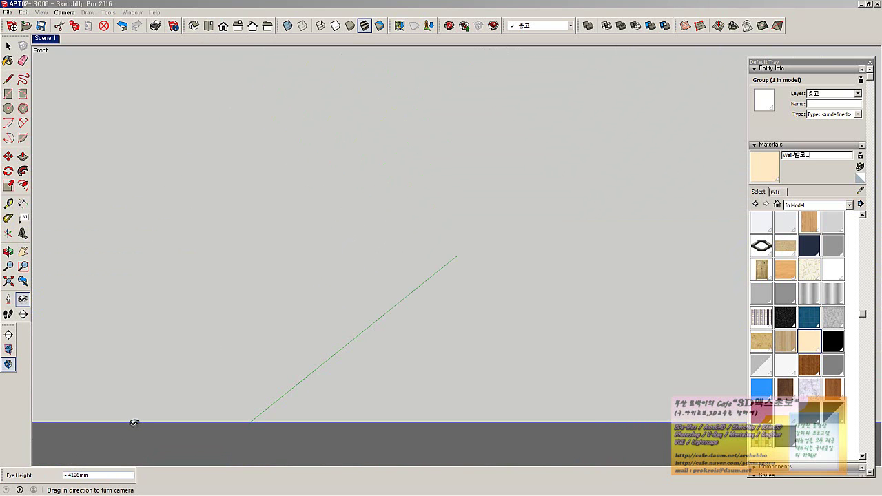
text(1500)
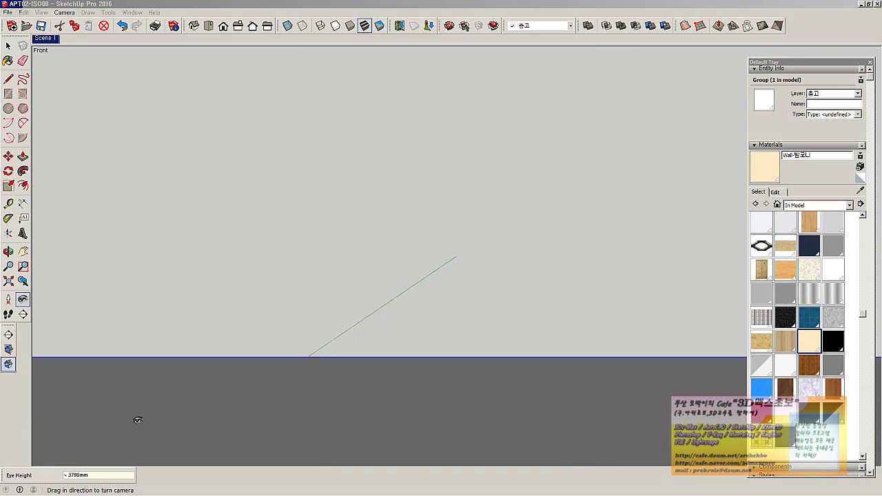
key(Return)
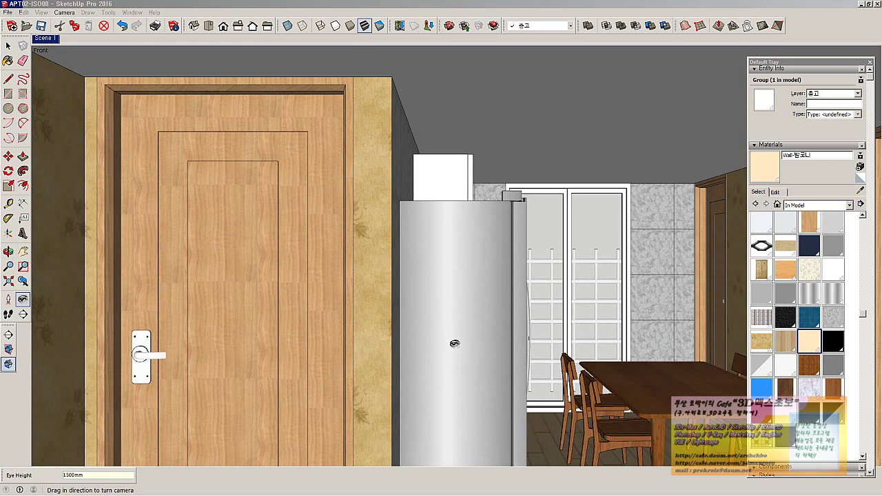
Frame the kitchen and dining area from inside the apartment and set the camera's field of view to 45 degrees
click(23, 251)
drag(433, 314, 246, 228)
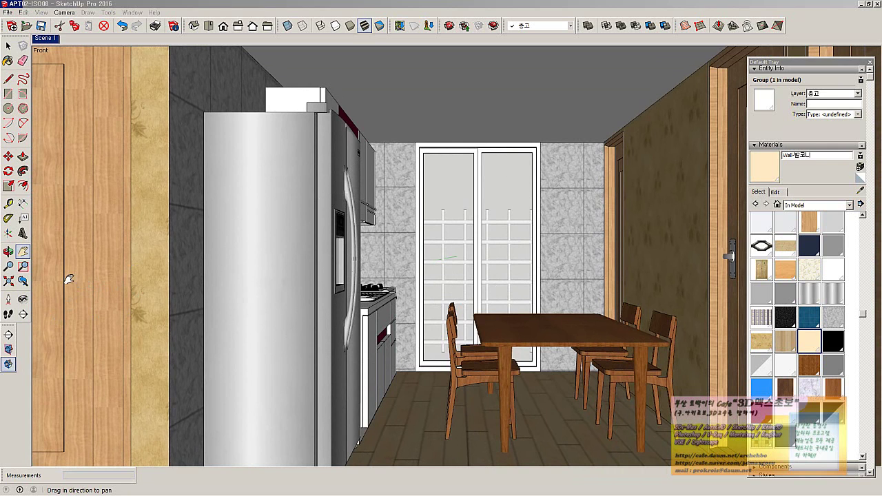
click(8, 266)
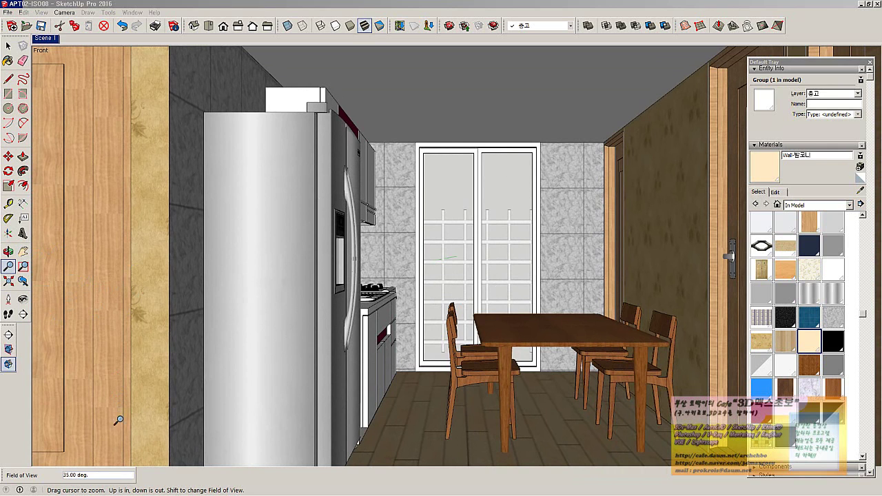
text(45)
key(Return)
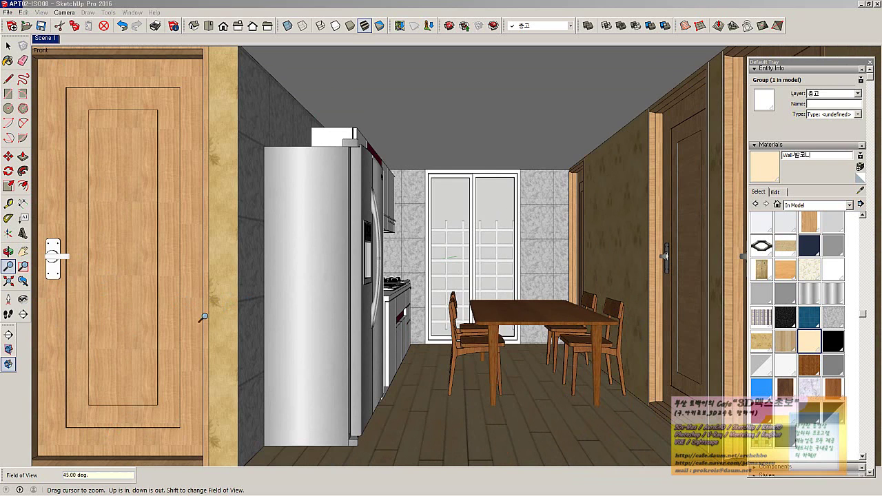
Save the kitchen view as a second scene and check it by switching to Scene 1 and back
click(41, 12)
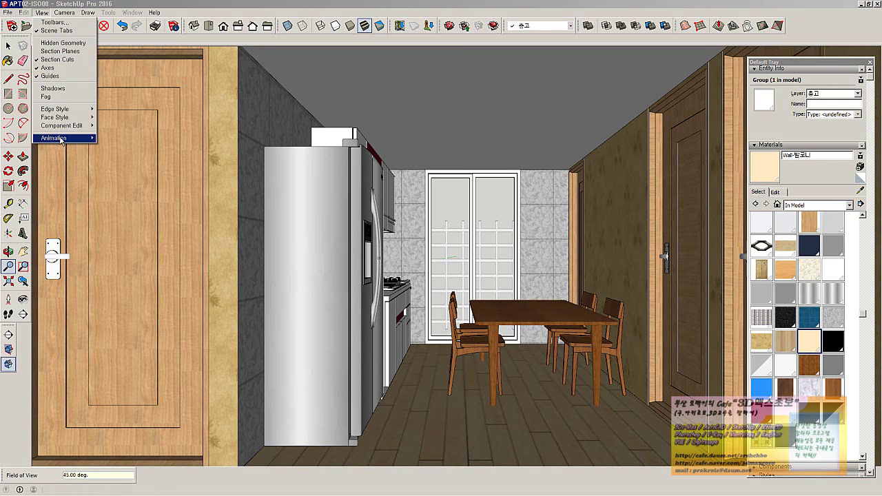
mouse_move(62, 138)
click(118, 139)
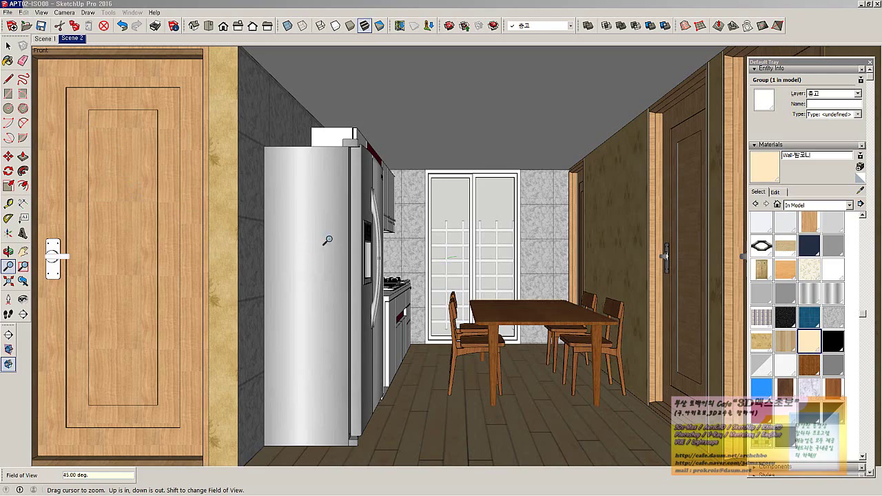
click(51, 39)
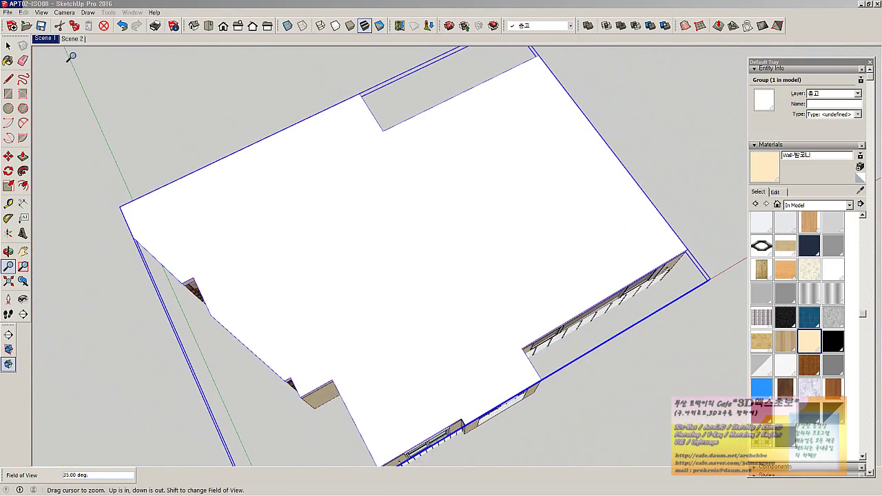
click(78, 40)
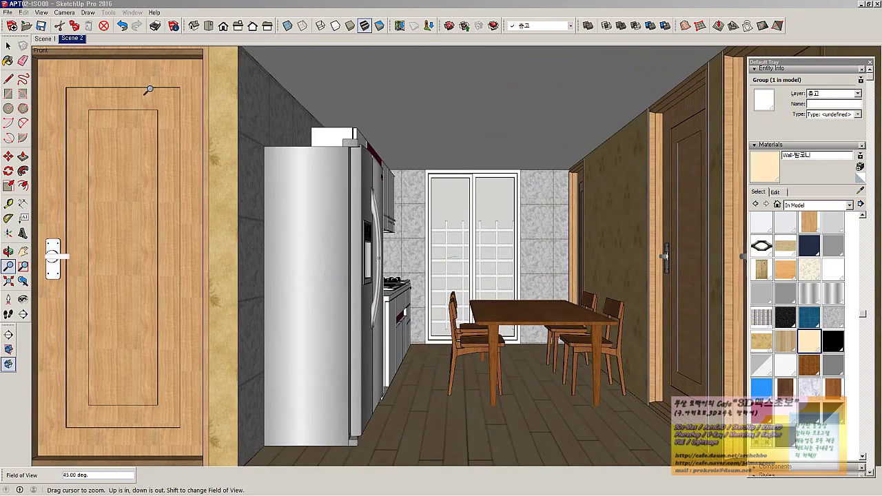
Add a third scene and turn the camera to the living room's sofa, coffee table and balcony window
click(43, 13)
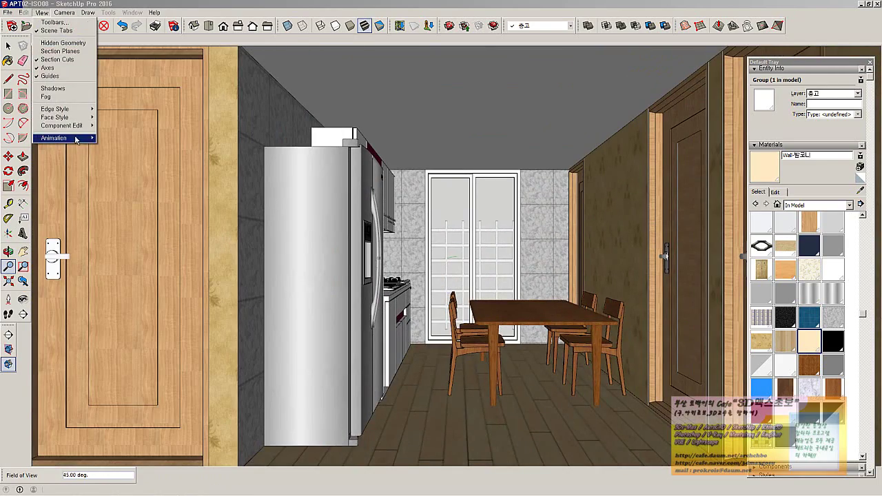
mouse_move(76, 138)
click(114, 137)
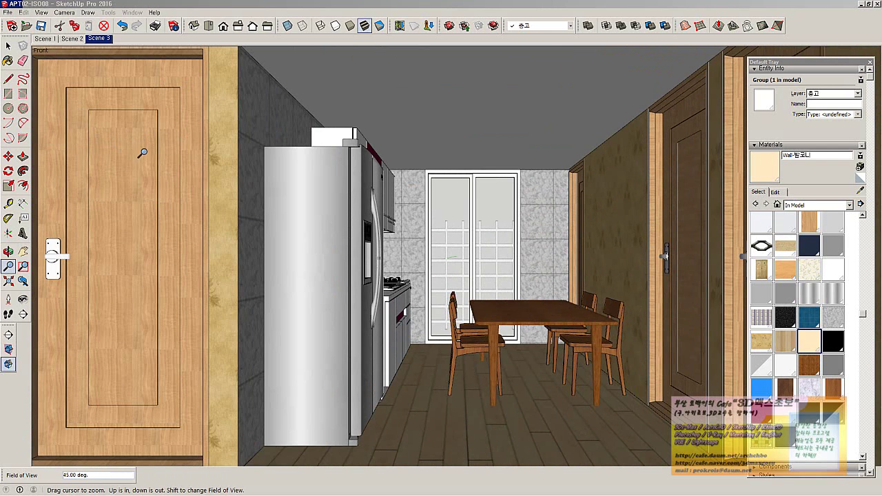
click(23, 252)
drag(578, 257, 531, 259)
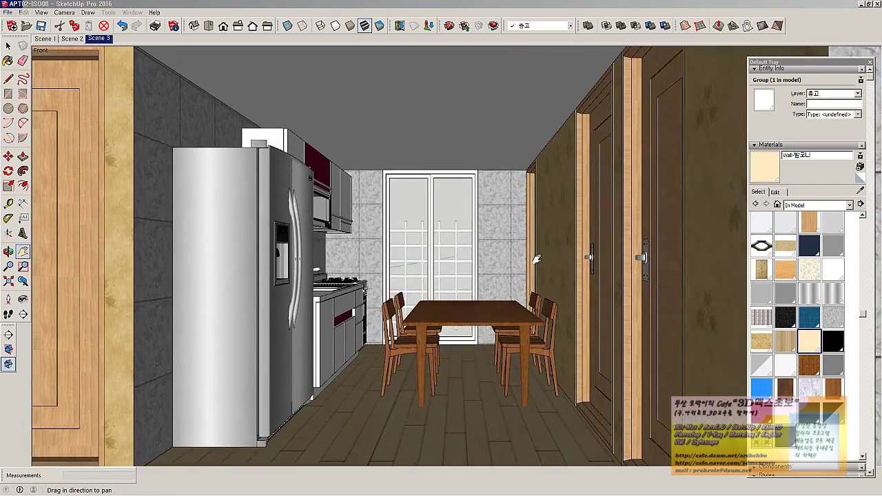
middle_drag(531, 258, 490, 259)
drag(490, 258, 429, 264)
middle_drag(429, 265, 657, 270)
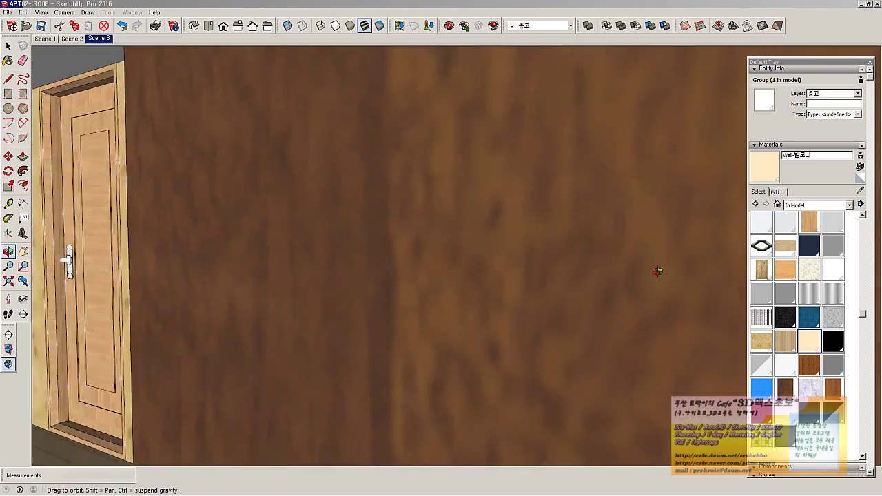
drag(530, 305, 730, 306)
drag(456, 339, 234, 271)
middle_drag(235, 271, 175, 303)
scroll(372, 262, down, 3)
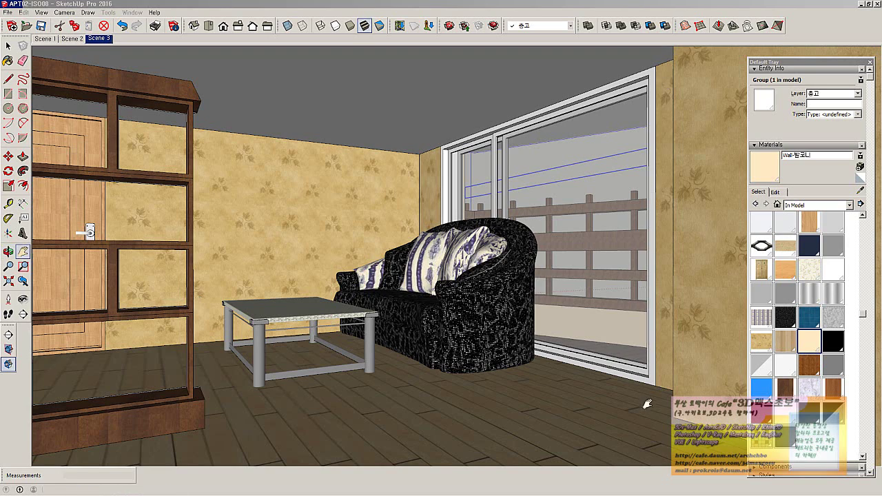
middle_drag(452, 264, 436, 285)
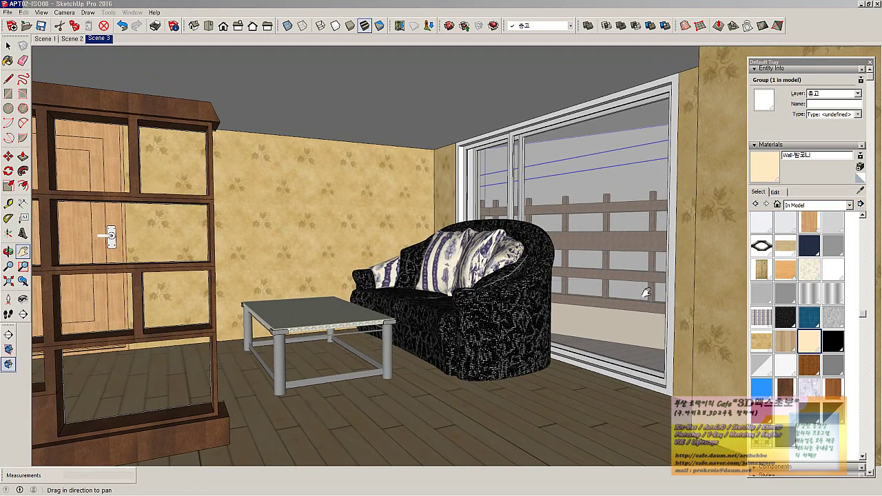
right_click(534, 248)
key(Escape)
key(m)
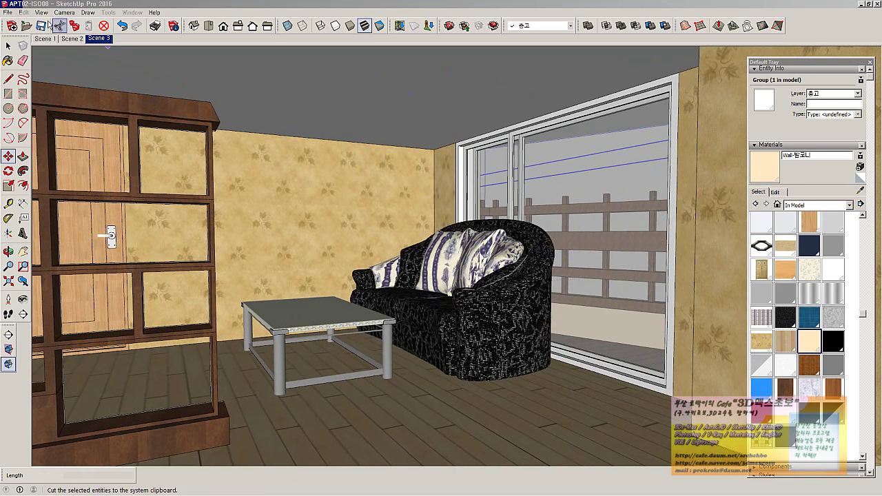
middle_drag(63, 171, 593, 358)
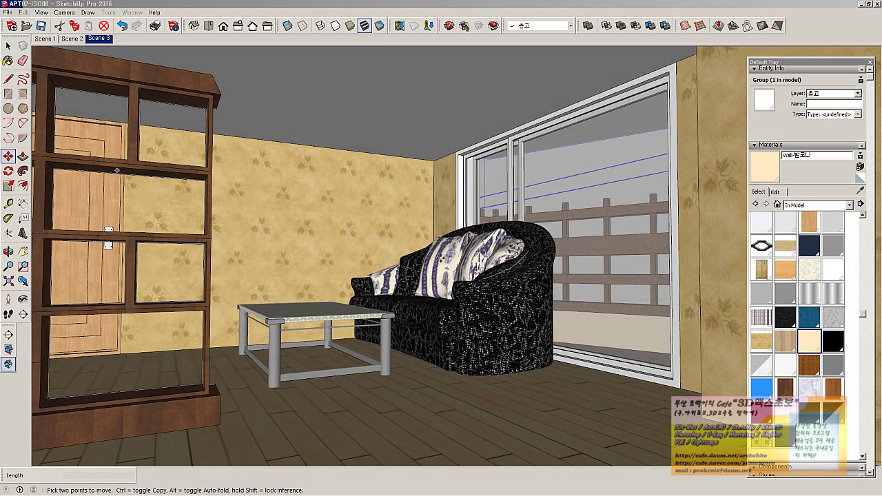
click(599, 355)
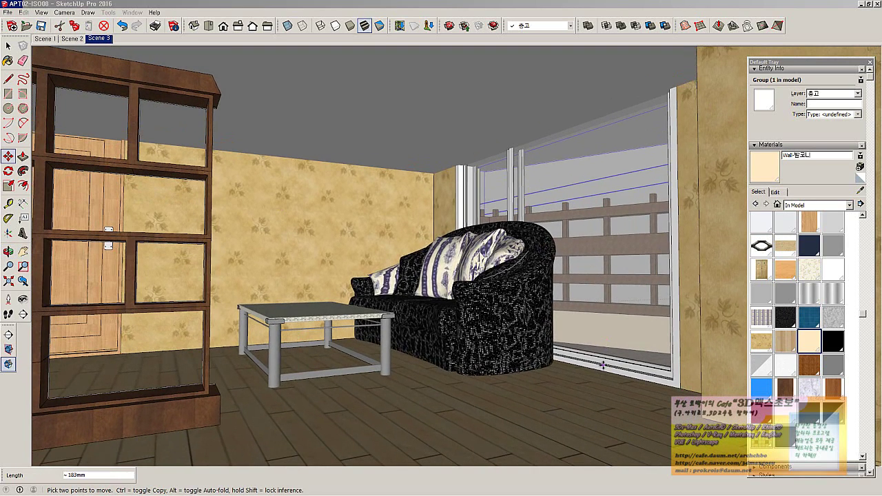
click(602, 365)
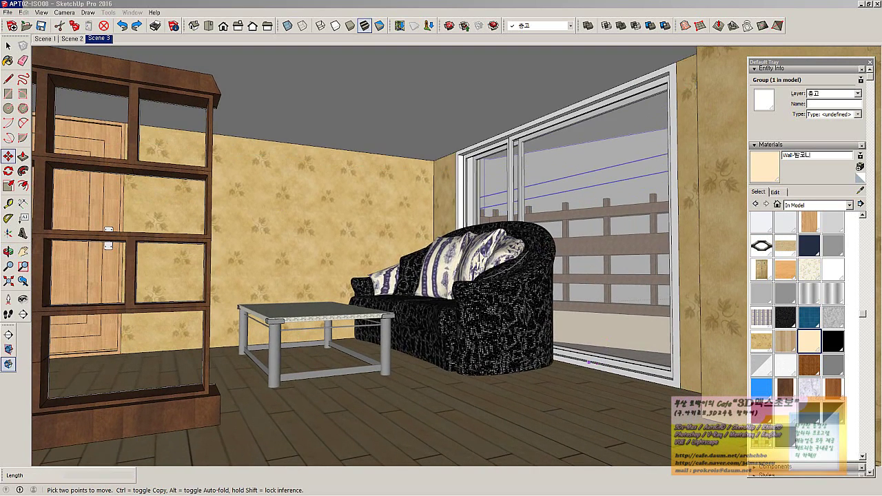
Fine-tune the living room framing around the shelf, sofa and balcony window, and update Scene 3 with this view
click(25, 254)
drag(340, 281, 345, 299)
middle_drag(344, 299, 375, 298)
drag(378, 296, 378, 279)
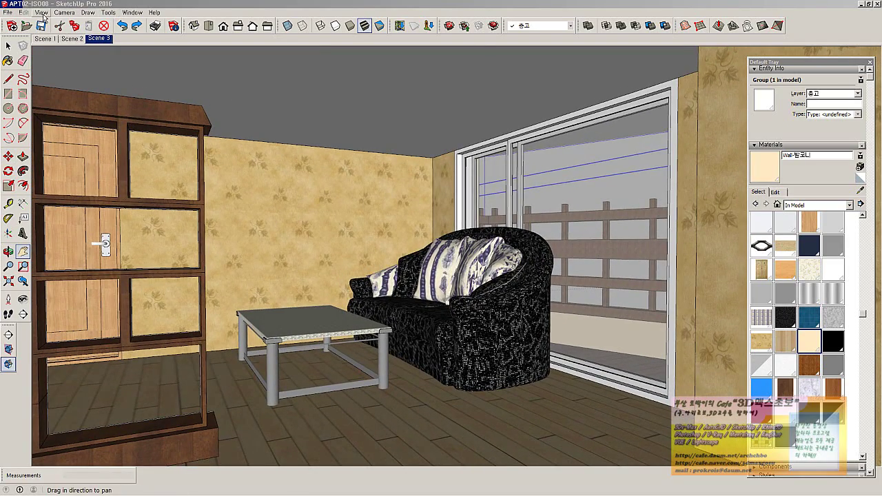
right_click(104, 43)
click(134, 69)
Check the saved views by going through Scene 1, Scene 2 and Scene 3 in turn
click(8, 45)
click(44, 39)
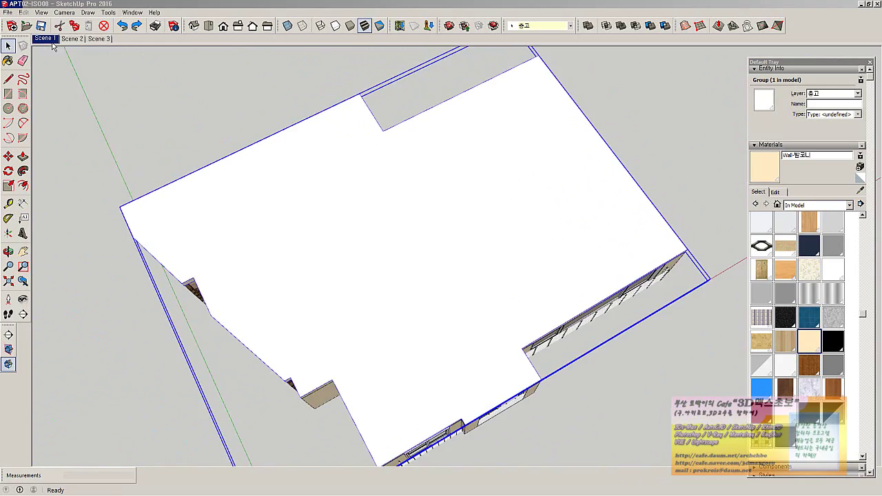
click(73, 40)
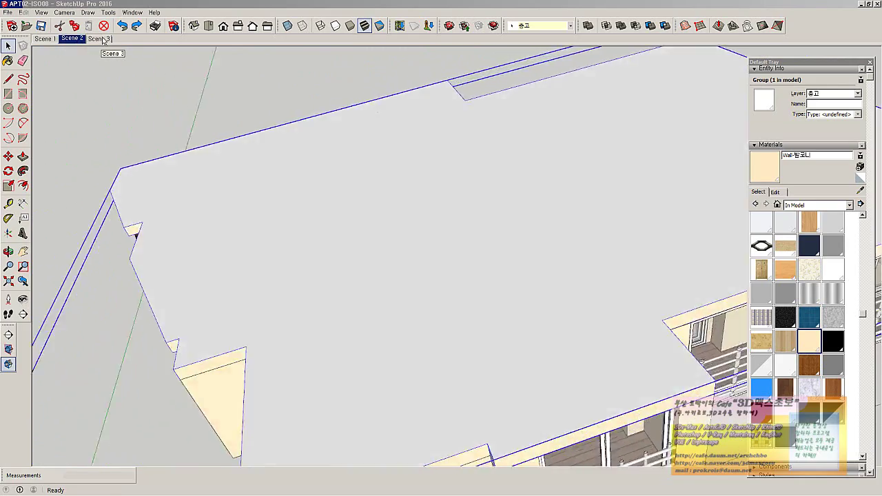
click(100, 39)
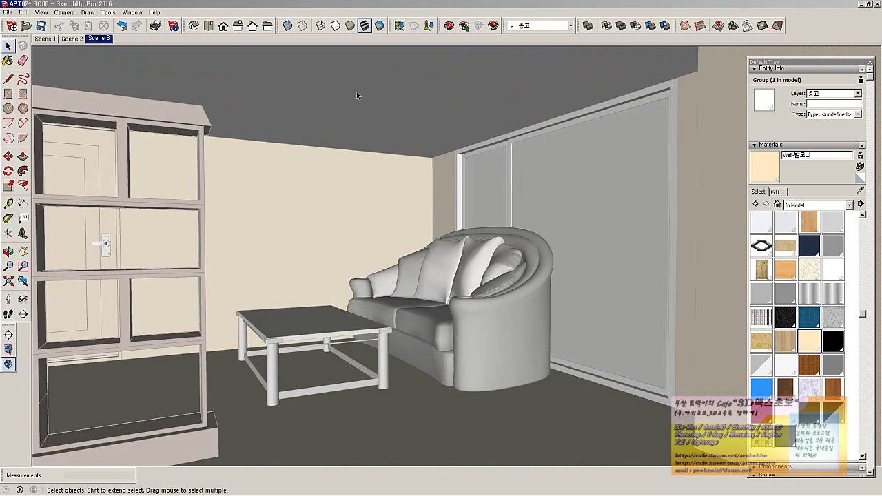
Inside the ceiling slab group, draw a large rectangle on the slab's underside above the living room
click(359, 96)
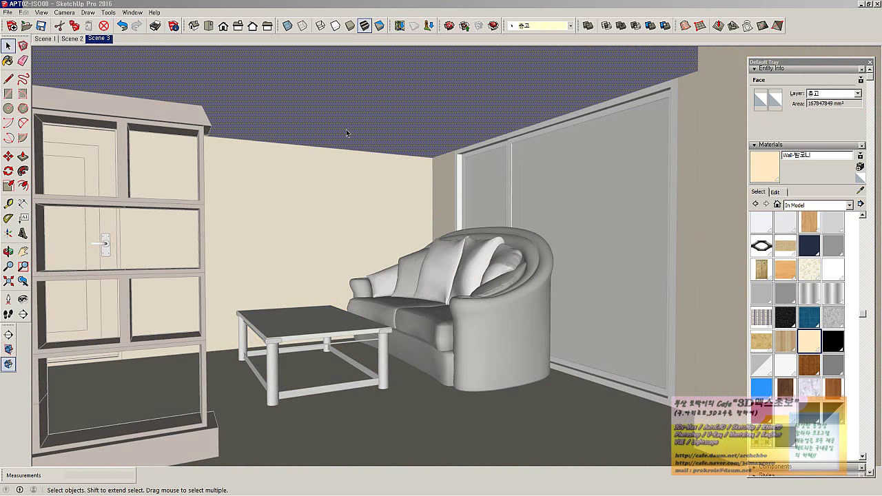
key(h)
drag(347, 136, 346, 169)
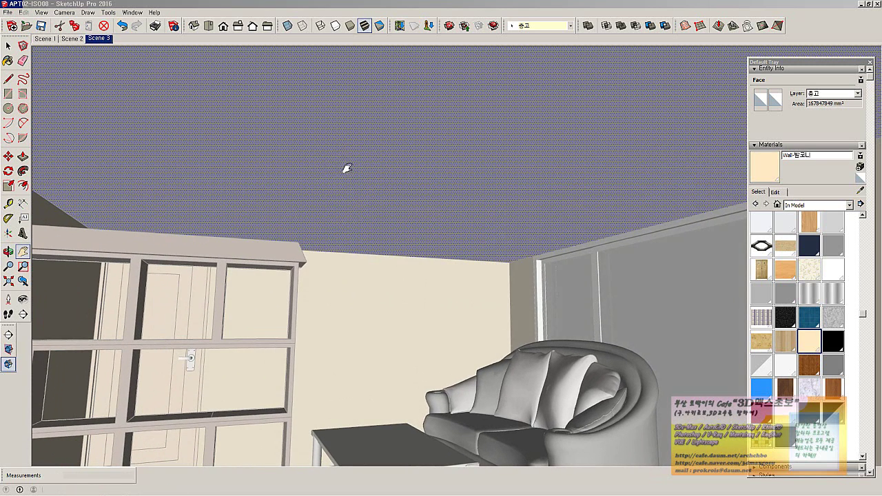
click(8, 93)
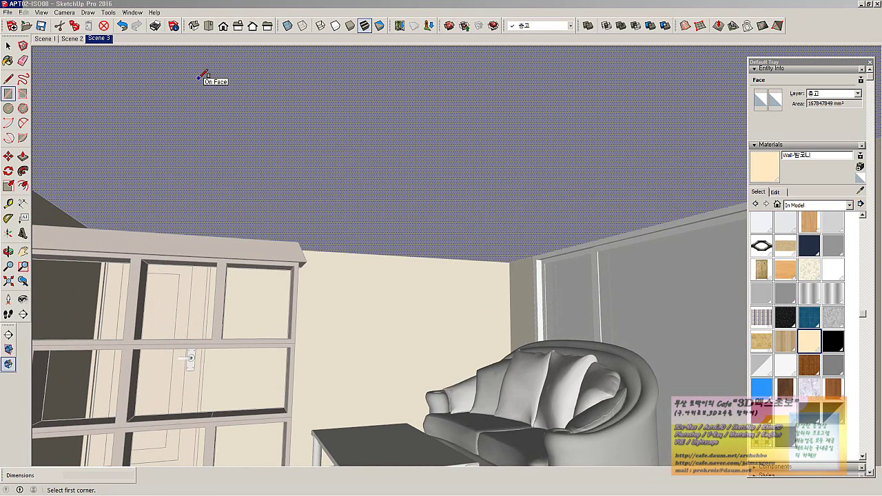
click(485, 235)
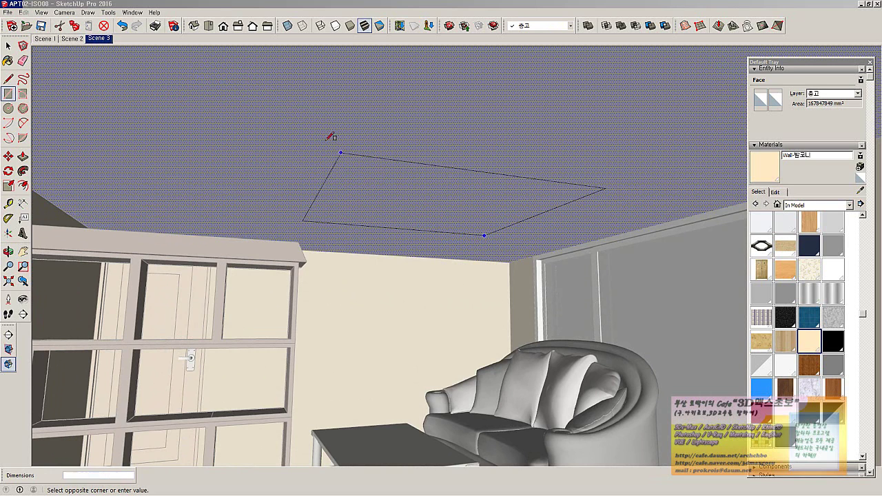
click(185, 50)
Draw a long, narrow rectangle on the slab's underside along the top of the living room's balcony window
middle_drag(332, 167, 472, 205)
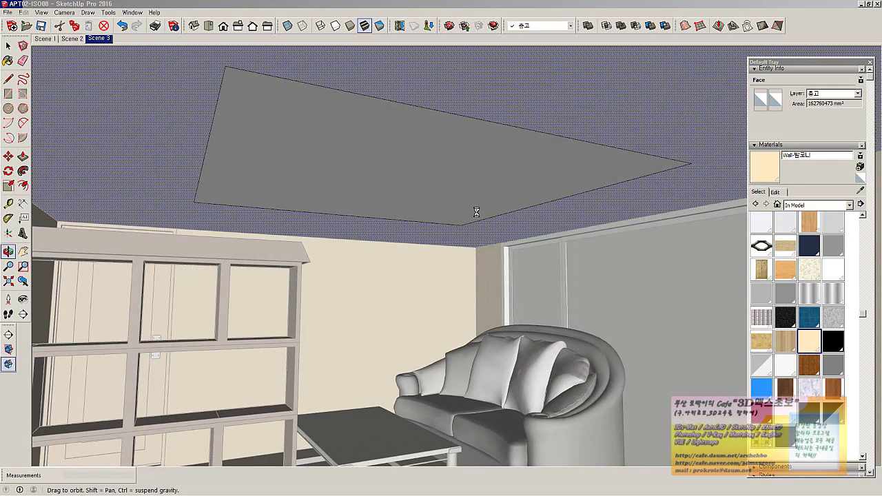
shift+middle_drag(418, 204, 668, 193)
key(r)
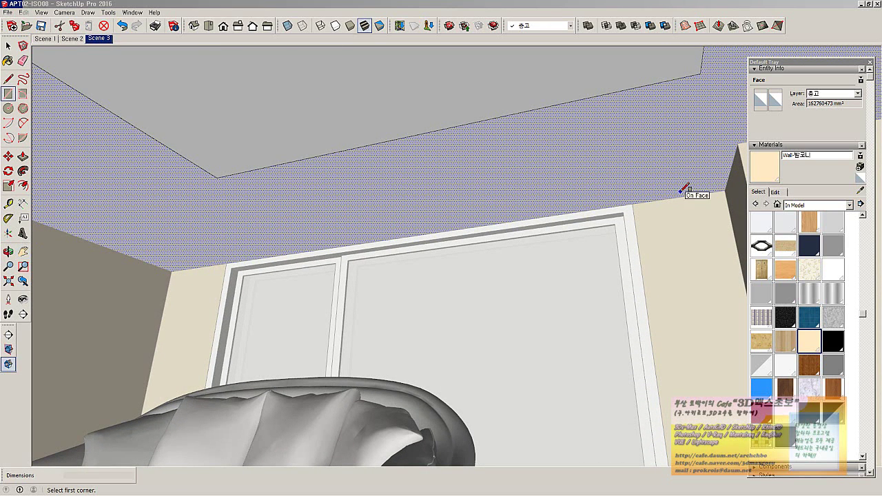
click(688, 189)
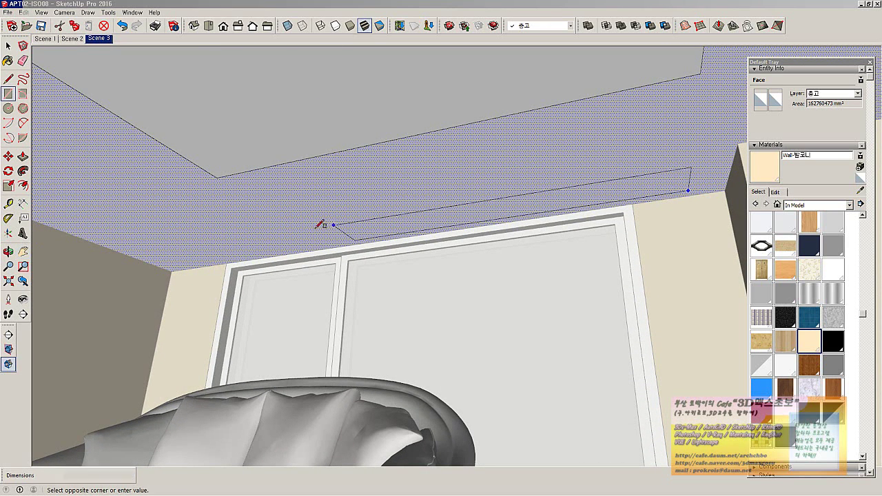
click(205, 252)
Push the narrow strip beside the balcony window 100 mm up into the slab to form a curtain recess
middle_drag(429, 226, 305, 262)
key(space)
click(367, 254)
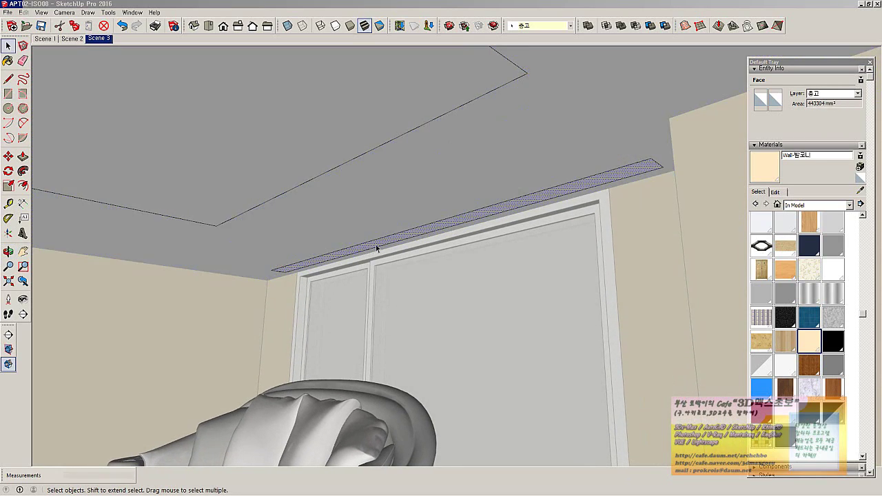
key(p)
scroll(569, 205, up, 2)
drag(625, 170, 640, 157)
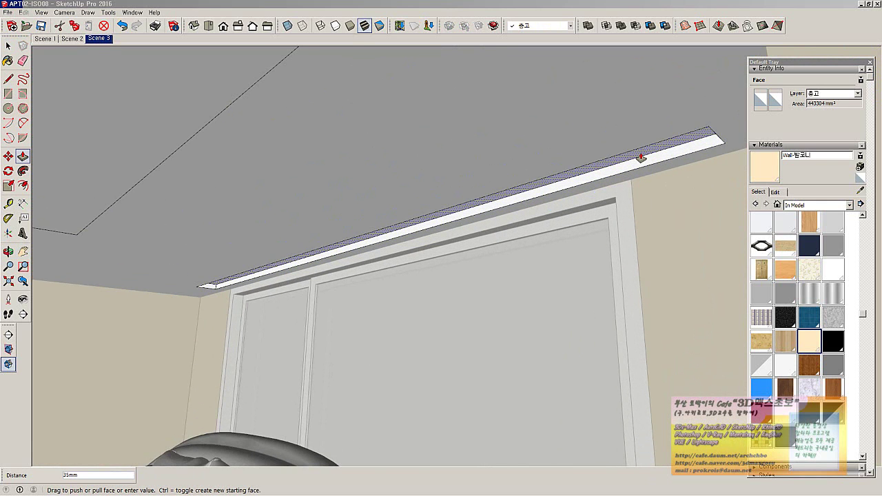
drag(641, 158, 640, 155)
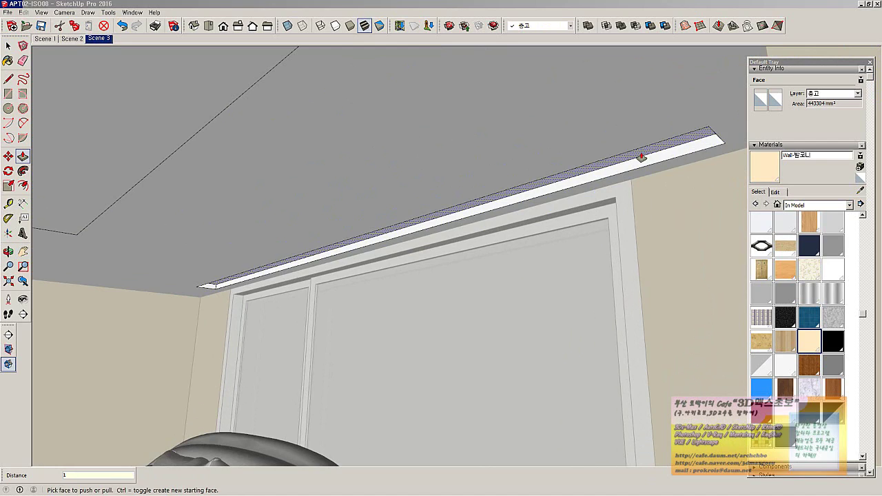
text(100)
key(Return)
Push the large rectangle on the living room ceiling 50 mm up into the slab
scroll(572, 171, down, 1)
scroll(340, 177, down, 2)
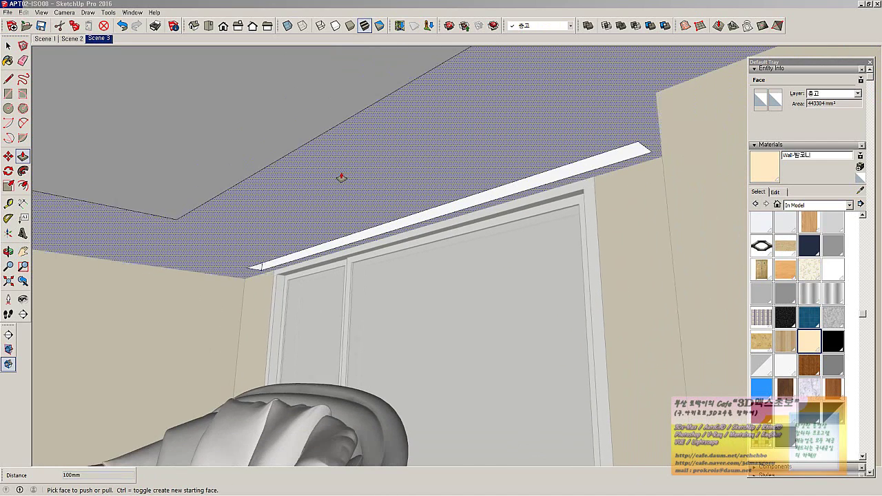
key(h)
drag(264, 217, 441, 269)
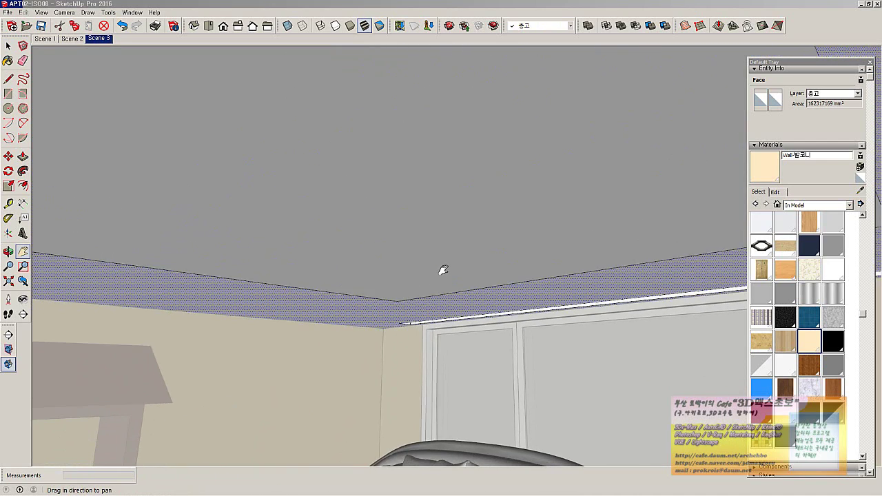
middle_drag(441, 269, 315, 248)
key(space)
click(335, 217)
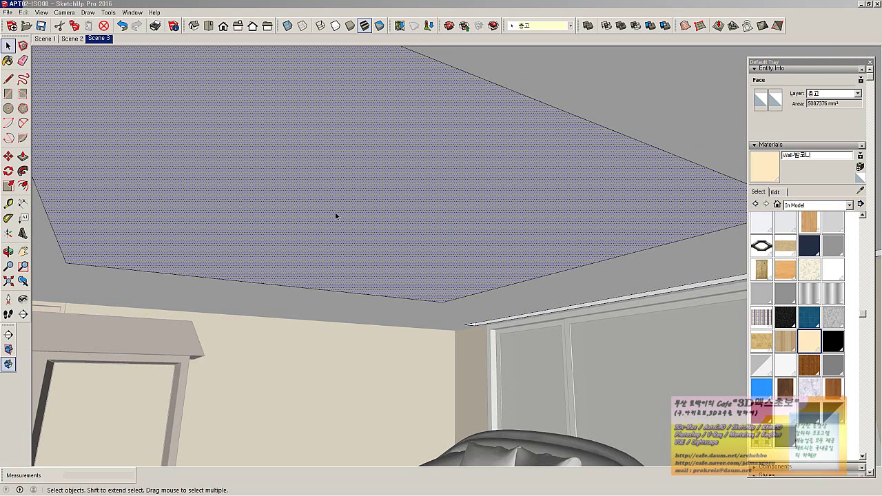
key(p)
drag(385, 246, 395, 235)
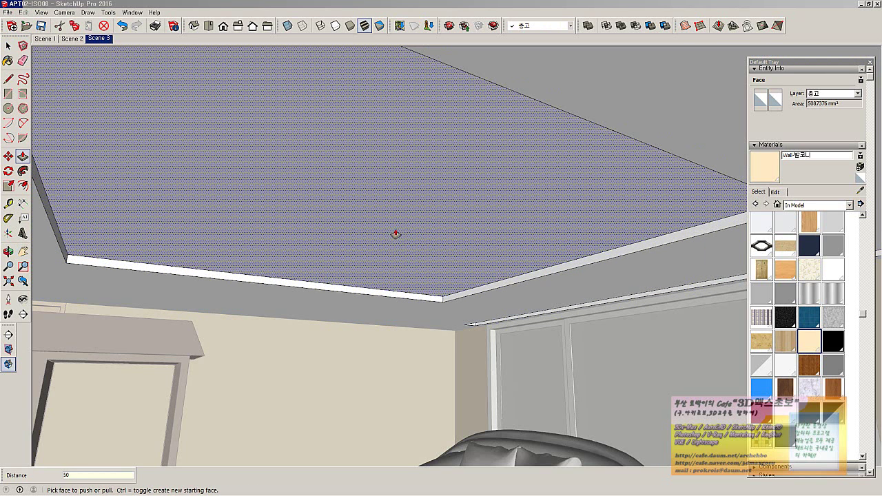
key(Return)
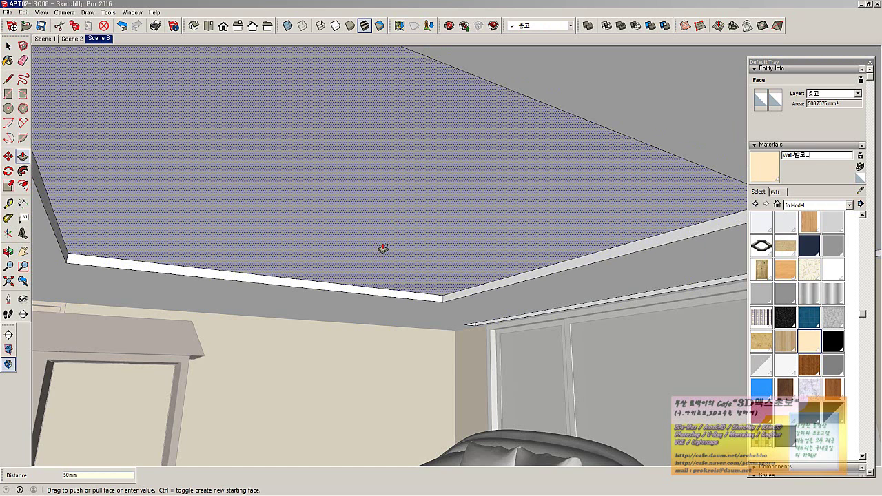
Push the recessed ceiling face another 50 mm up as a separate second tier and delete the face dividing the two tiers
click(384, 237)
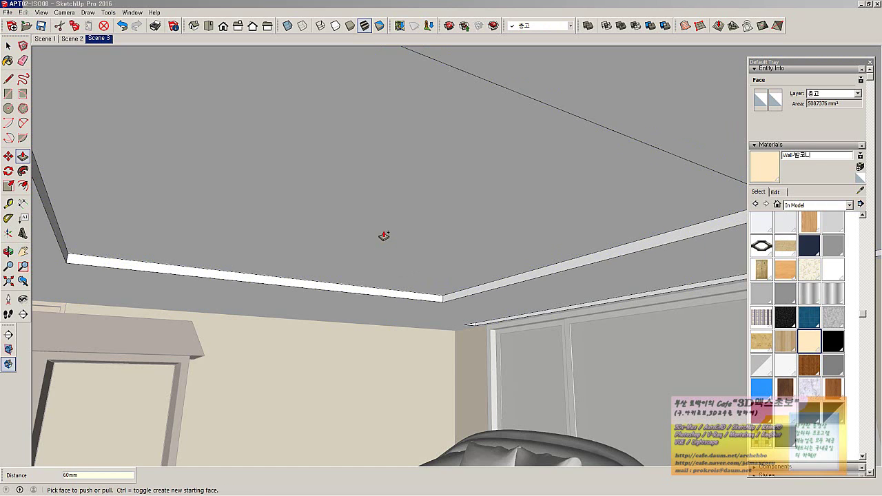
text(50)
key(Return)
key(space)
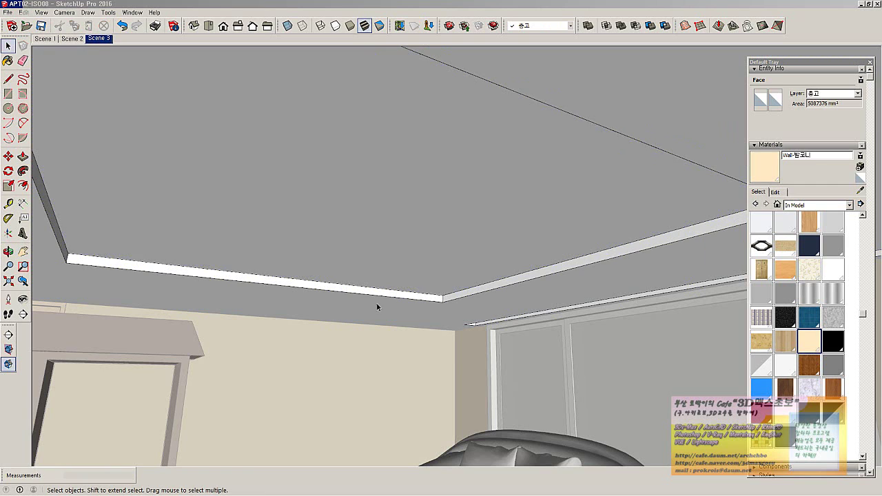
click(354, 237)
key(Delete)
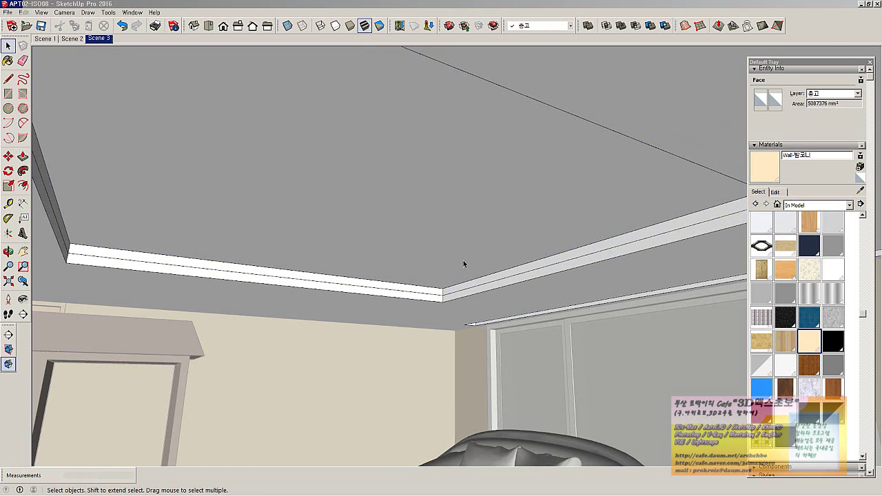
Push the upper tier's side faces outward behind the lower lip to form a cove around the living room ceiling recess
key(p)
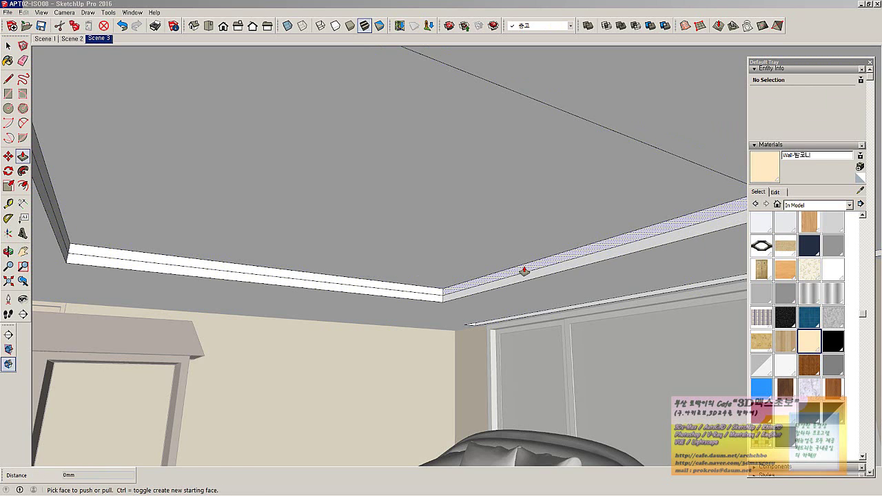
click(527, 269)
click(547, 271)
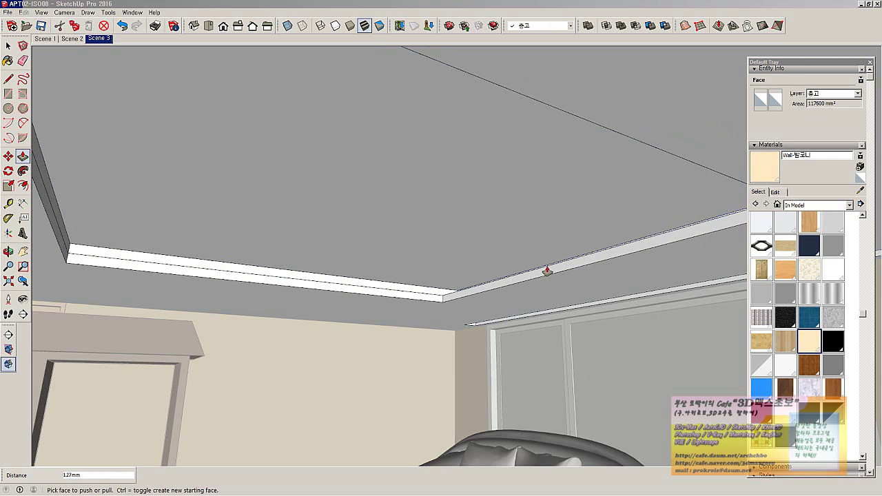
click(449, 293)
click(439, 294)
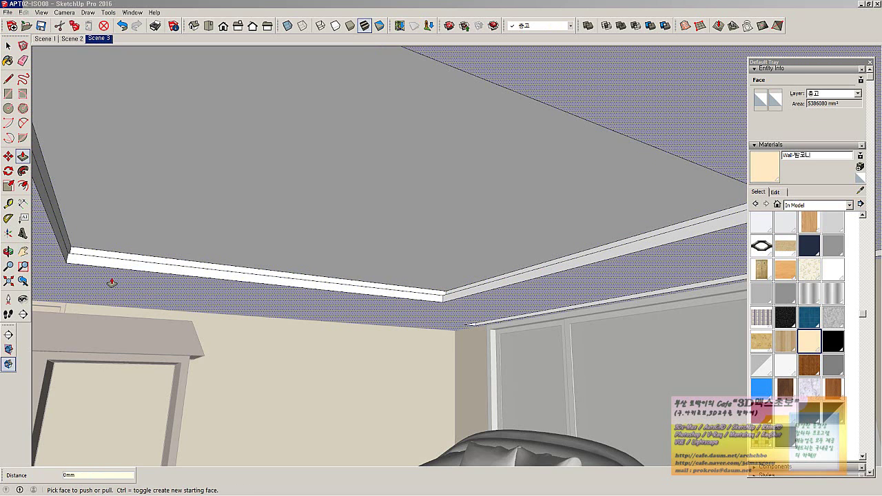
click(69, 249)
click(70, 251)
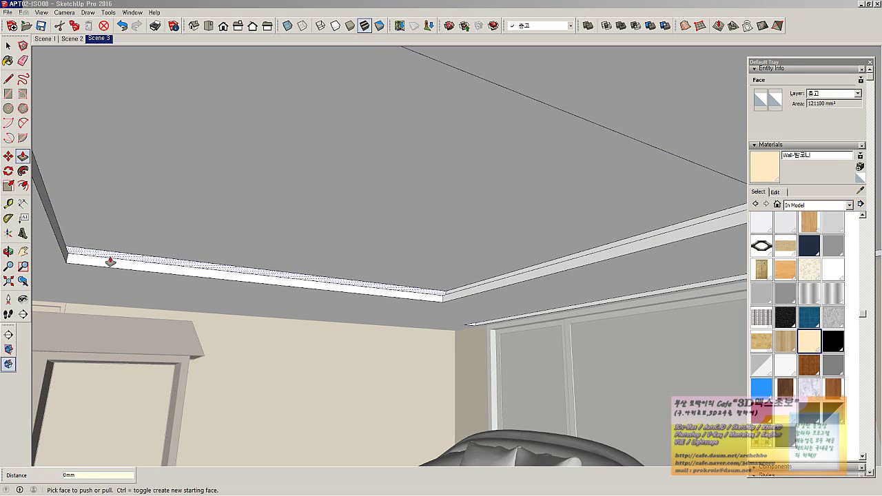
mouse_move(110, 260)
middle_down()
mouse_move(679, 258)
mouse_move(677, 275)
mouse_move(366, 274)
mouse_move(597, 275)
mouse_move(306, 234)
mouse_move(76, 111)
mouse_move(369, 183)
mouse_move(392, 191)
mouse_move(383, 191)
mouse_move(386, 203)
mouse_move(377, 183)
middle_up()
right_click(600, 280)
click(611, 284)
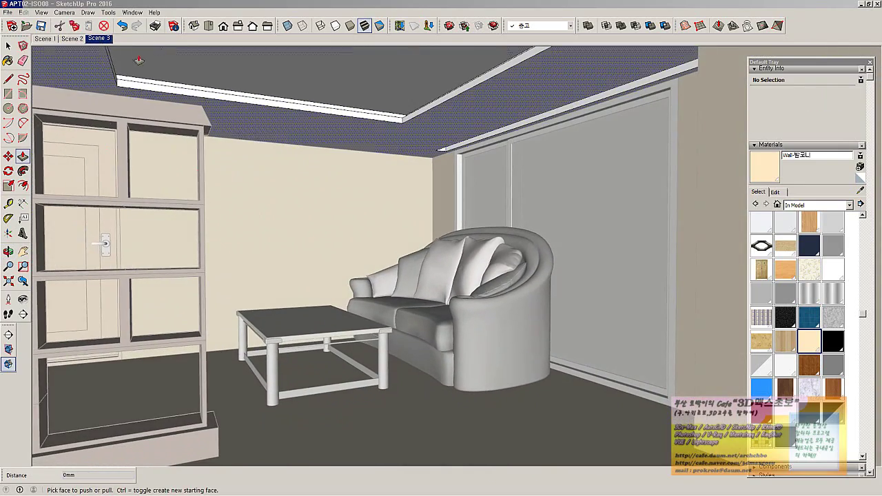
In the Scene 2 kitchen view, draw a narrow rectangle about 2020 mm by 85 mm on the ceiling alongside the wall cabinets
click(43, 39)
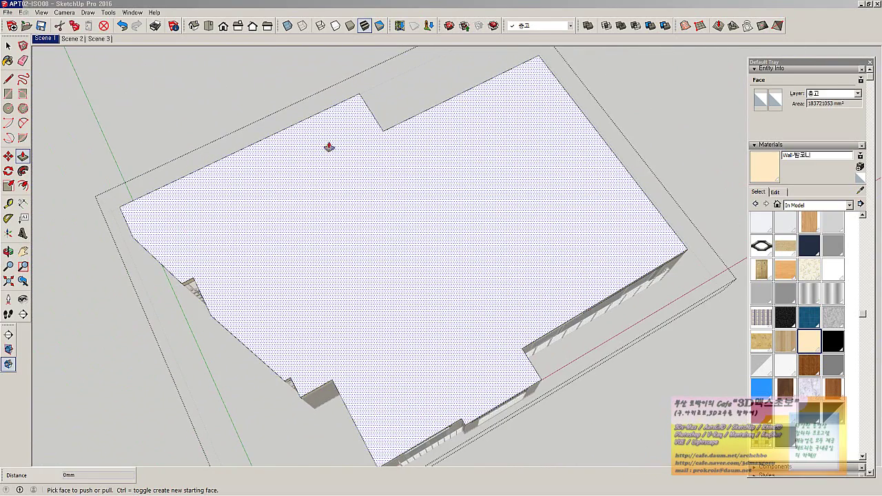
click(77, 39)
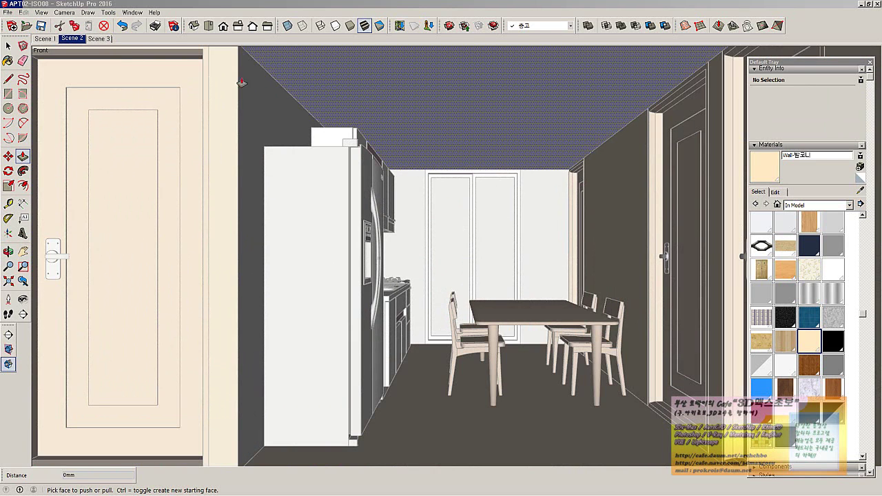
key(space)
click(485, 115)
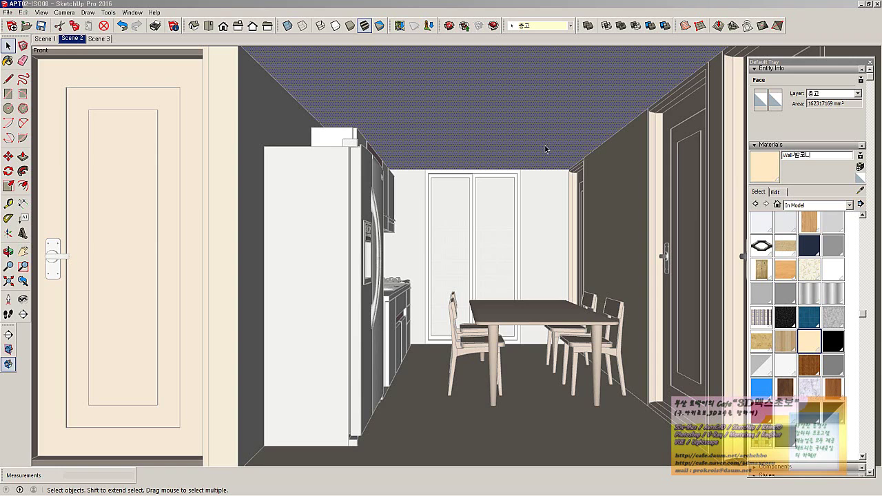
middle_drag(475, 163, 418, 164)
scroll(399, 168, up, 2)
key(r)
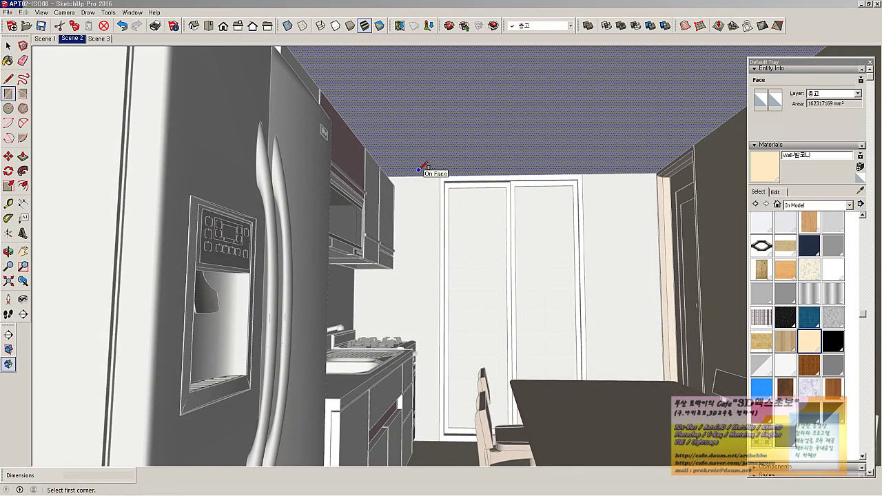
click(424, 169)
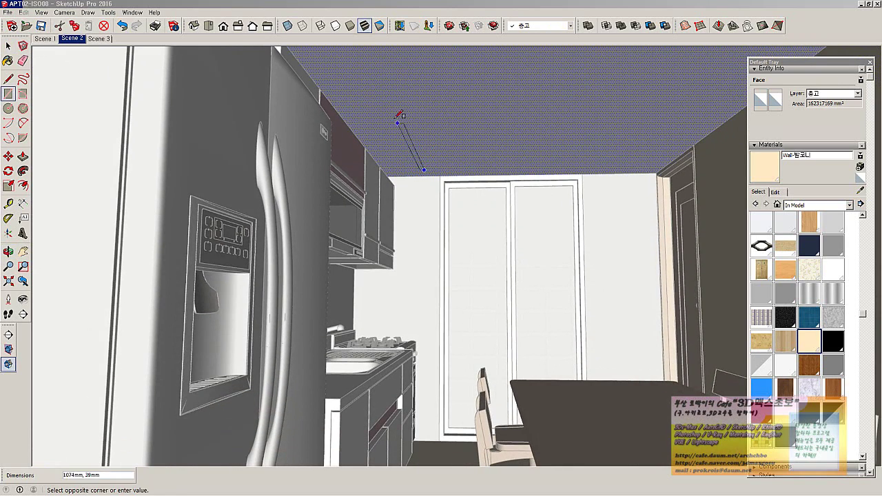
scroll(403, 123, down, 3)
middle_drag(406, 122, 372, 126)
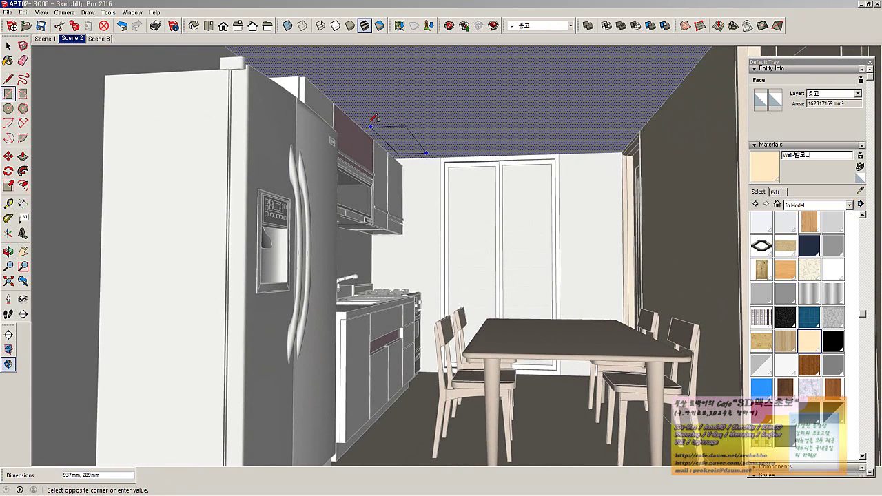
click(353, 71)
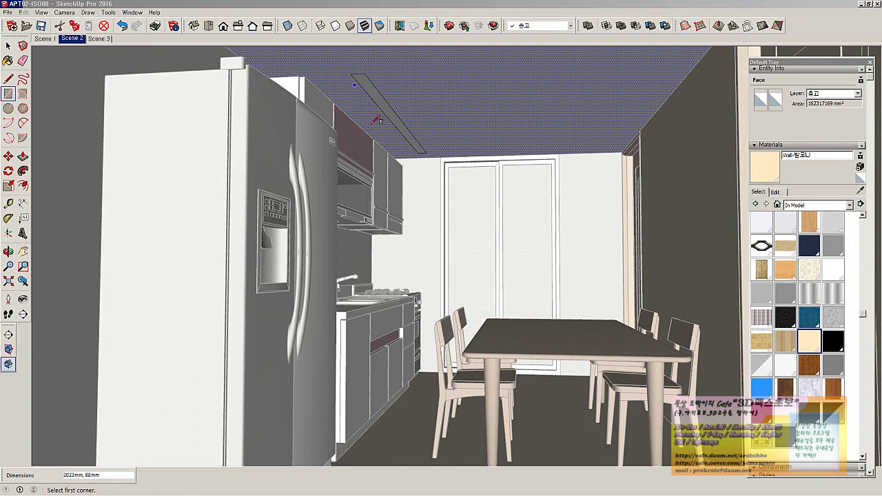
Move the narrow ceiling rectangle slightly closer to the kitchen wall cabinets
key(space)
click(401, 130)
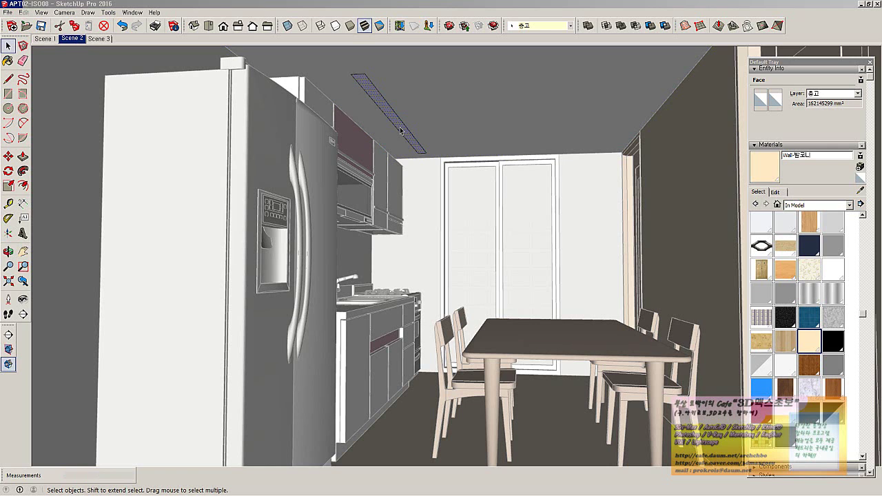
key(m)
click(403, 133)
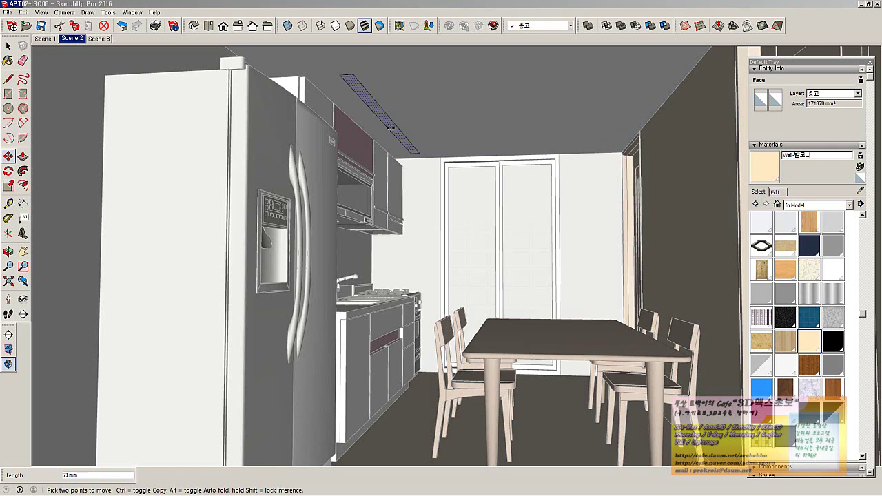
middle_drag(368, 135, 384, 136)
Push the narrow kitchen ceiling strip 70 mm up into the slab to form a recess
key(p)
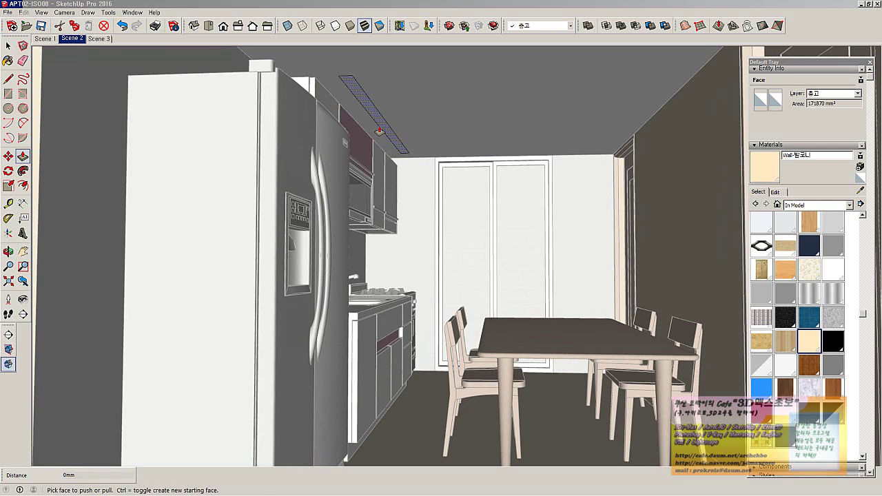
scroll(386, 127, up, 3)
click(379, 121)
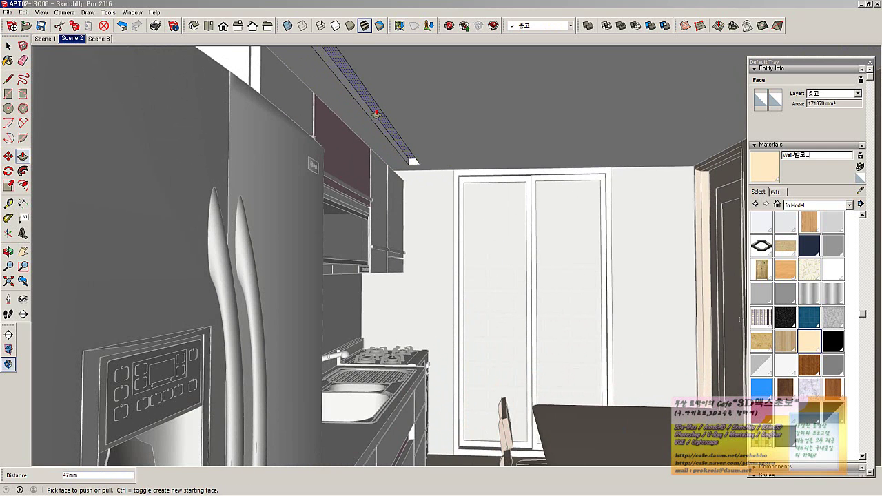
text(70)
key(Return)
scroll(385, 131, down, 3)
middle_drag(444, 143, 422, 138)
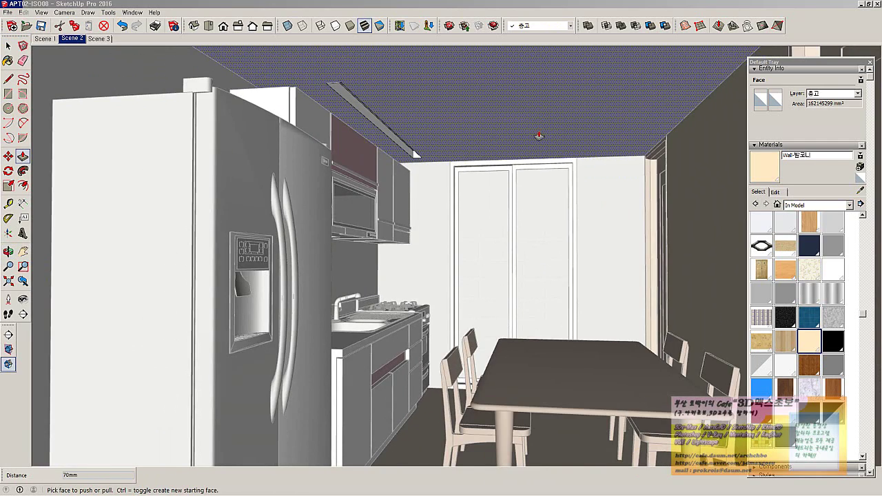
Check the kitchen recess in Scene 2, return to the Scene 3 living room view and close the slab group
middle_drag(539, 135, 410, 138)
click(73, 39)
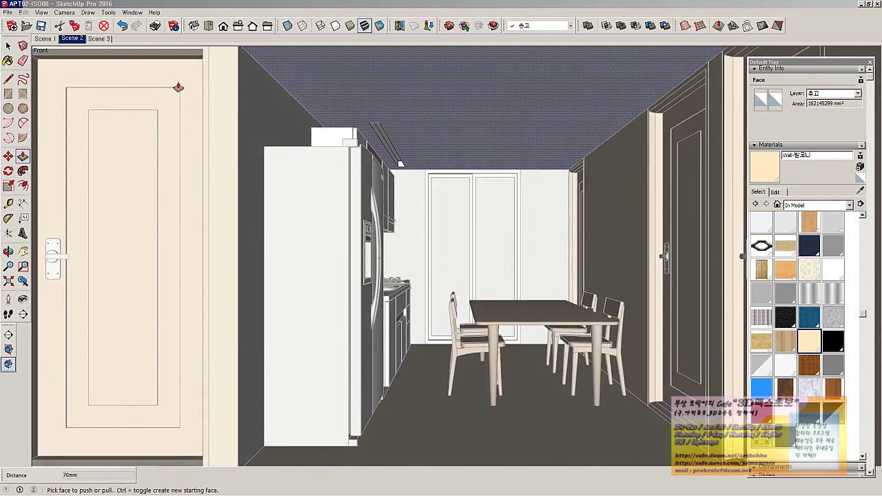
click(106, 40)
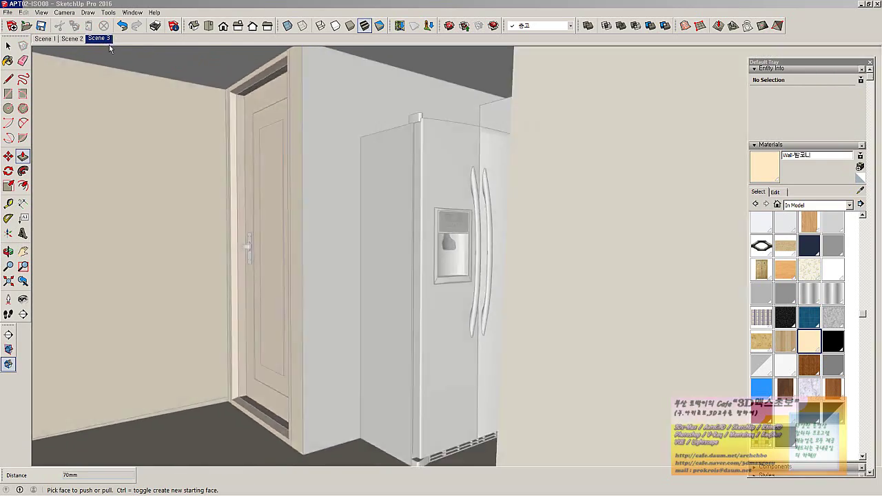
key(space)
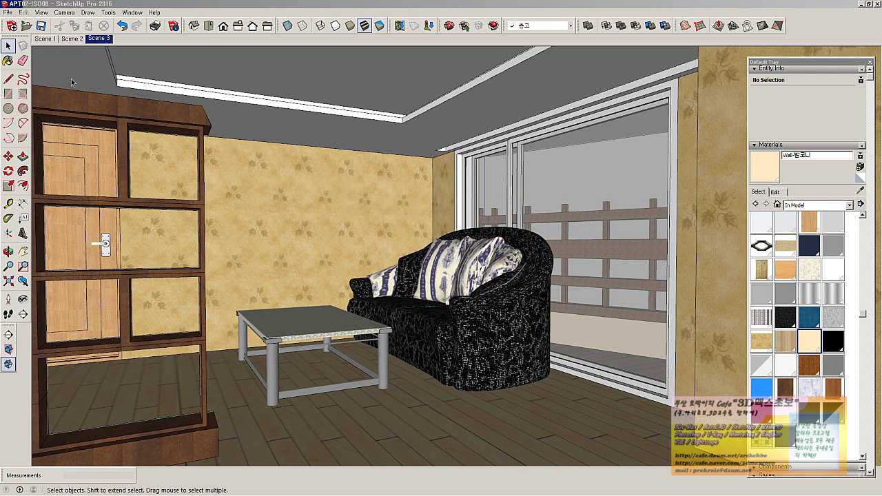
Fit the whole apartment in view and examine its exterior, roof and balconies from several sides
click(9, 280)
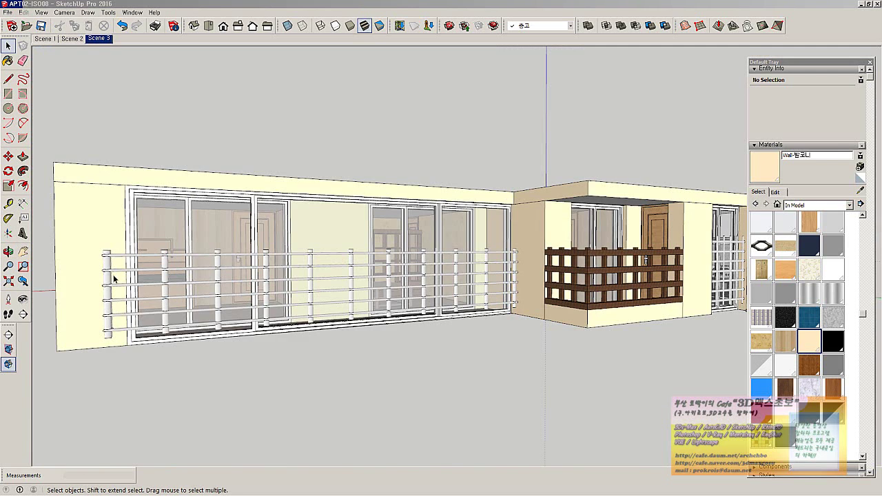
middle_drag(236, 251, 420, 357)
scroll(338, 303, down, 5)
middle_drag(338, 304, 281, 344)
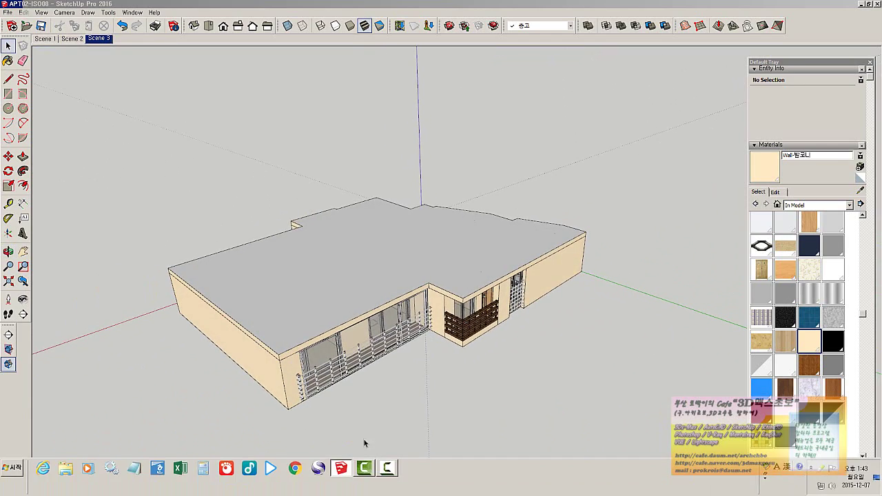
middle_drag(362, 441, 728, 318)
middle_drag(799, 314, 377, 308)
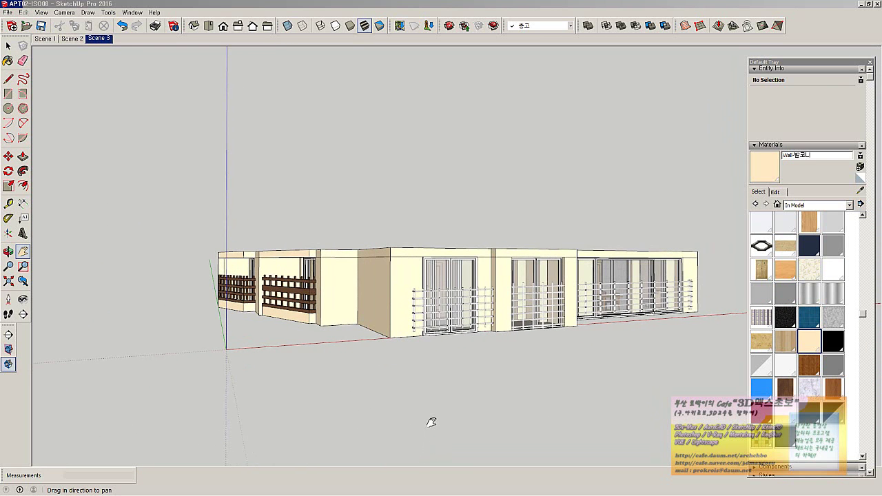
right_click(412, 358)
click(424, 365)
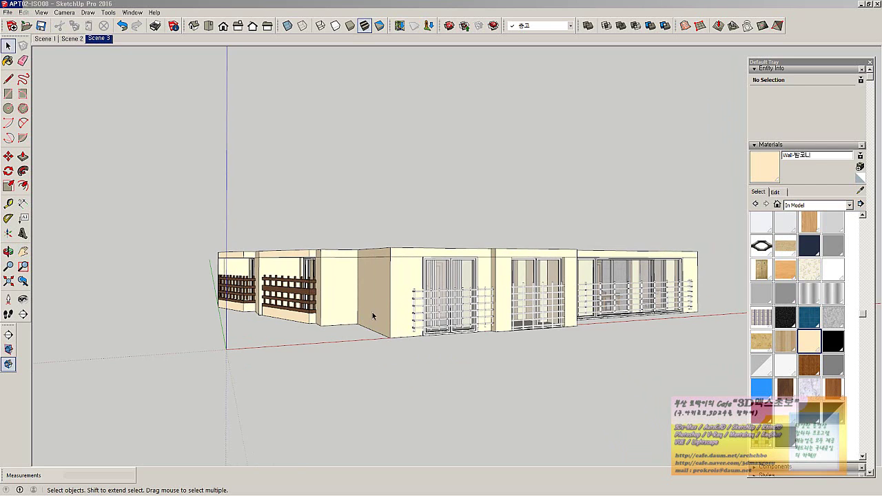
Start a new material and name it 외벽
click(372, 315)
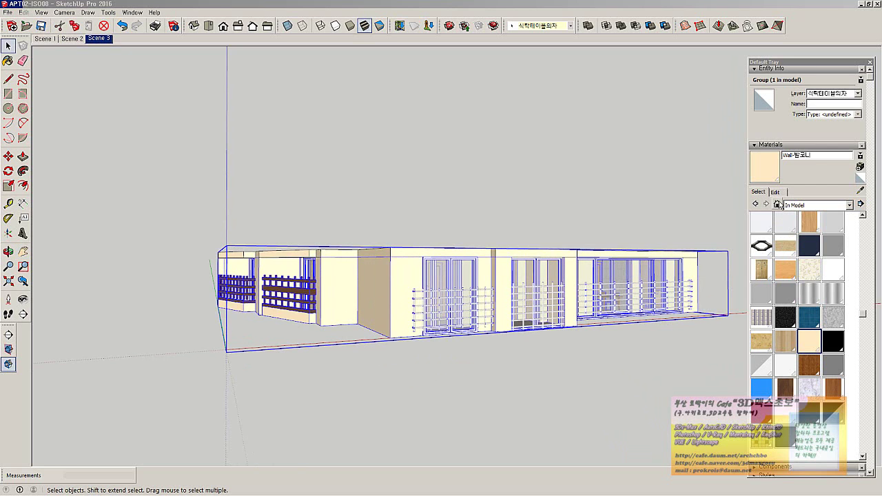
click(777, 205)
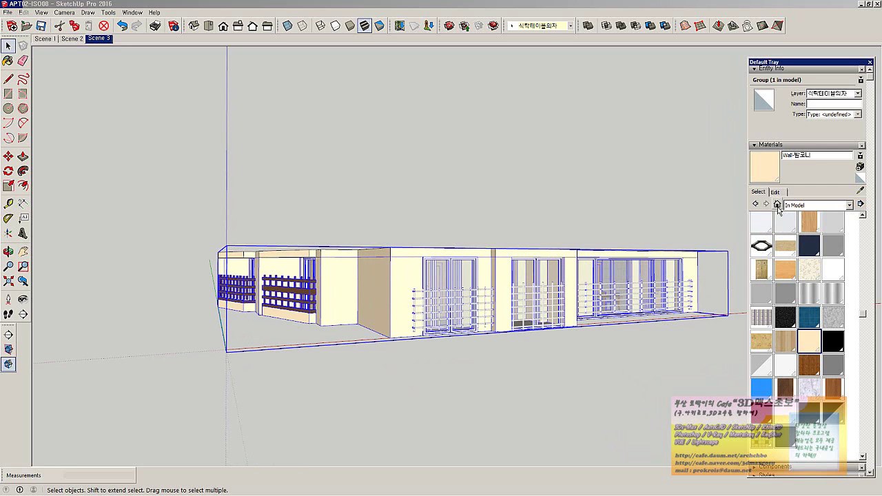
click(859, 179)
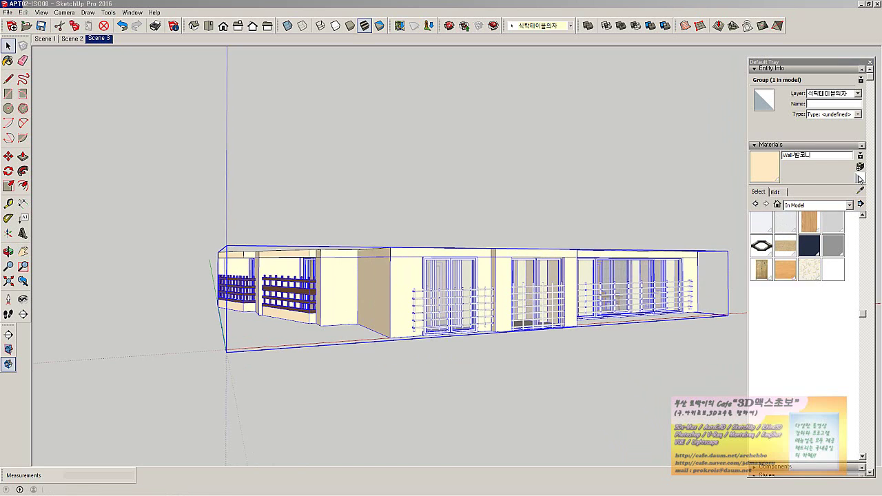
click(861, 167)
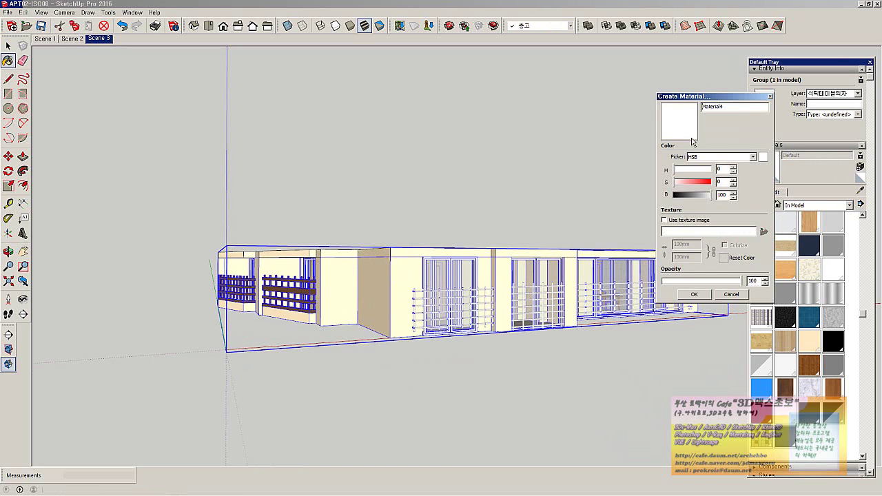
double_click(734, 108)
text(ㅅu)
key(BackSpace)
key(BackSpace)
text(벽체마감)
key(BackSpace)
key(BackSpace)
key(BackSpace)
key(BackSpace)
text(외부)
key(BackSpace)
text(벽)
Give the new material the texture image VINBLU_B.JPG from the B01-APT02-Map folder and finish creating it
click(763, 233)
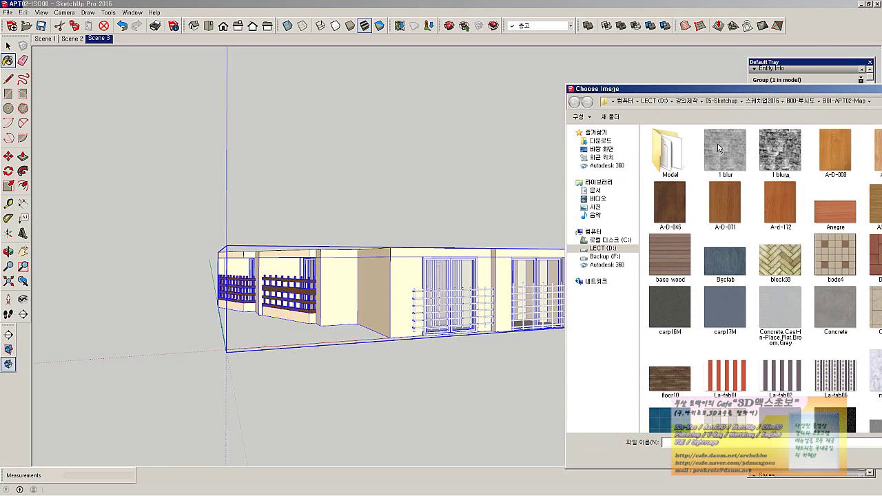
drag(827, 87, 436, 54)
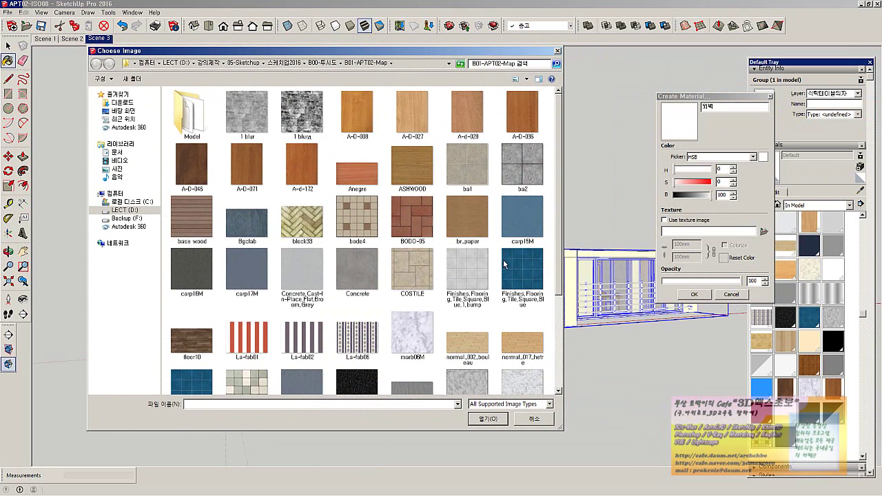
click(528, 268)
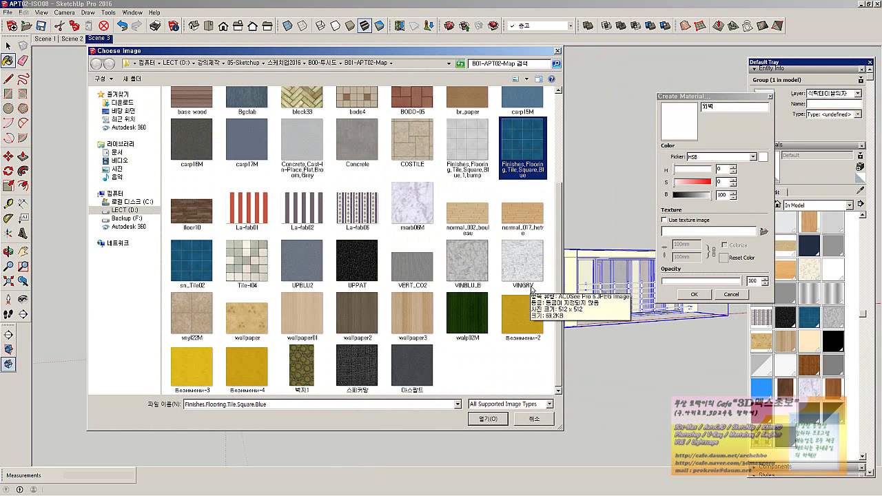
click(480, 282)
scroll(480, 284, up, 3)
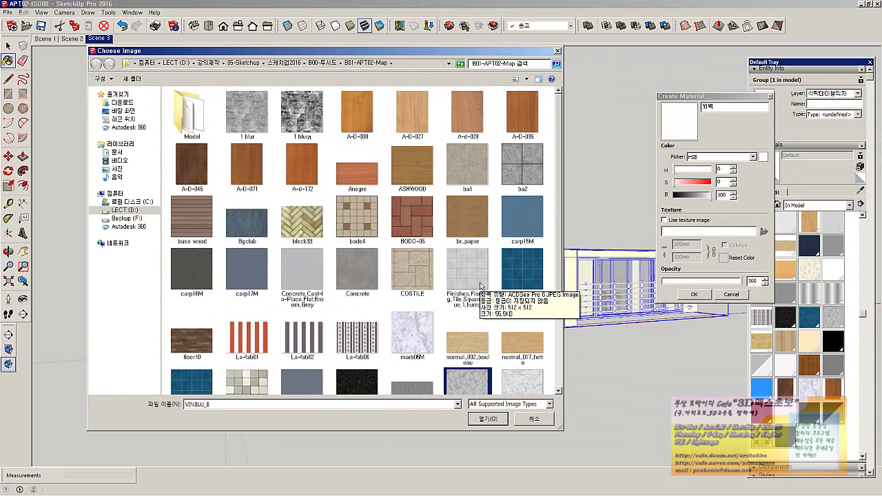
scroll(480, 284, down, 3)
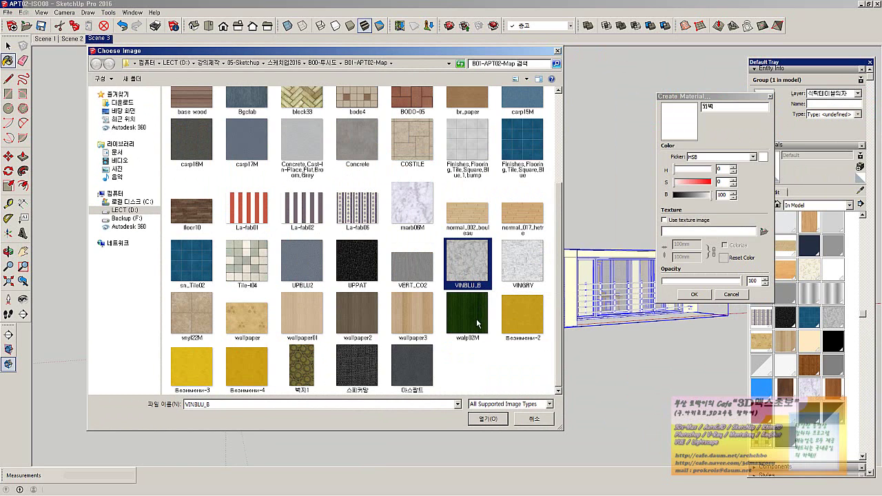
click(490, 420)
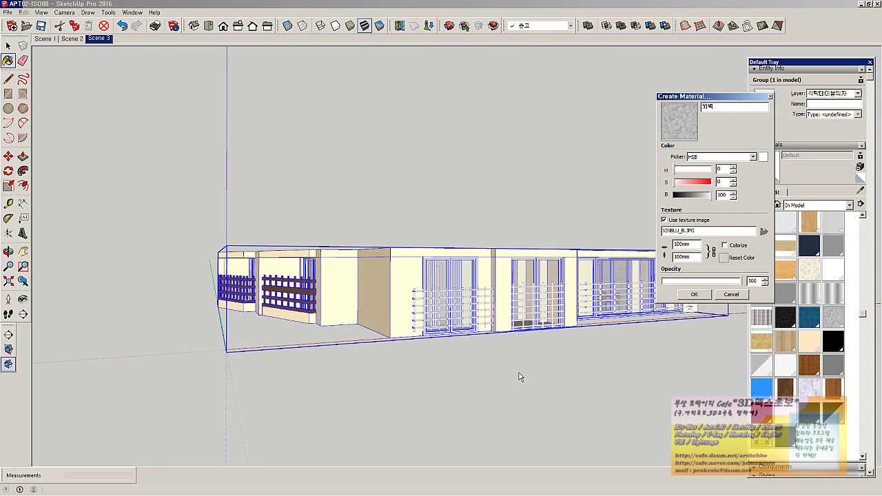
click(682, 296)
Open the nested wall group and paint the large exterior wall face near the building's corner with the stone material
middle_drag(441, 323, 537, 345)
key(space)
double_click(437, 319)
click(428, 317)
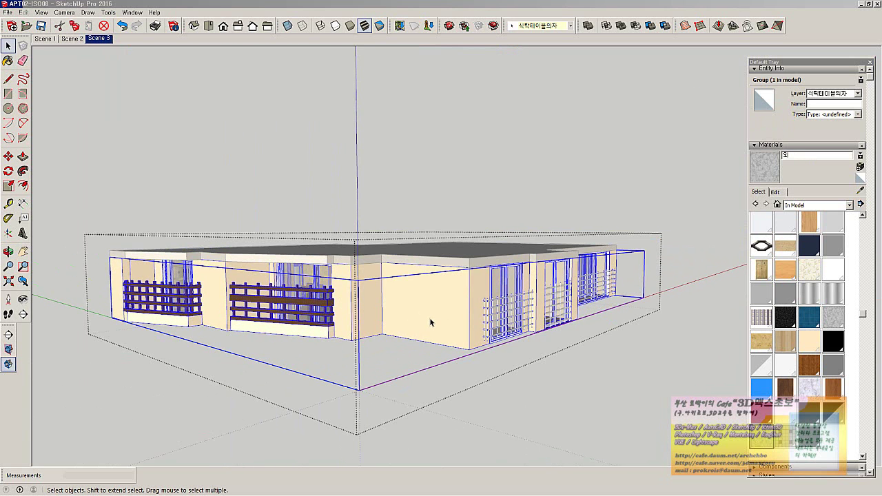
click(428, 318)
double_click(428, 317)
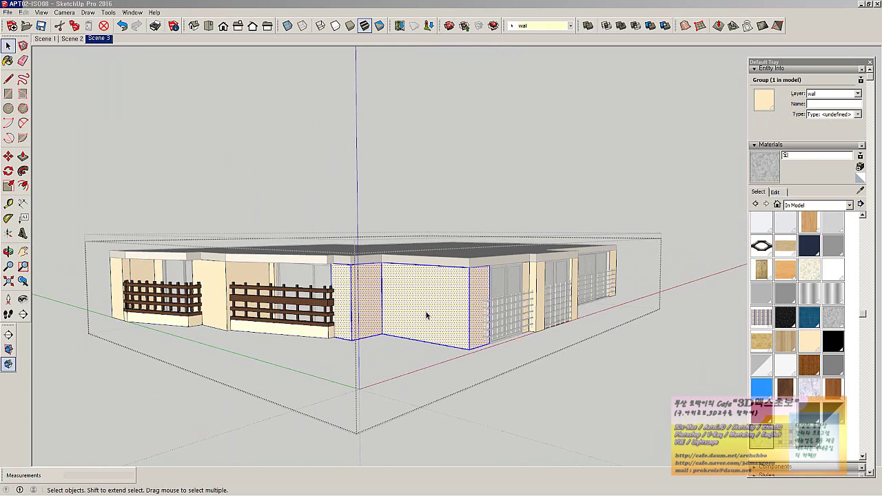
click(429, 317)
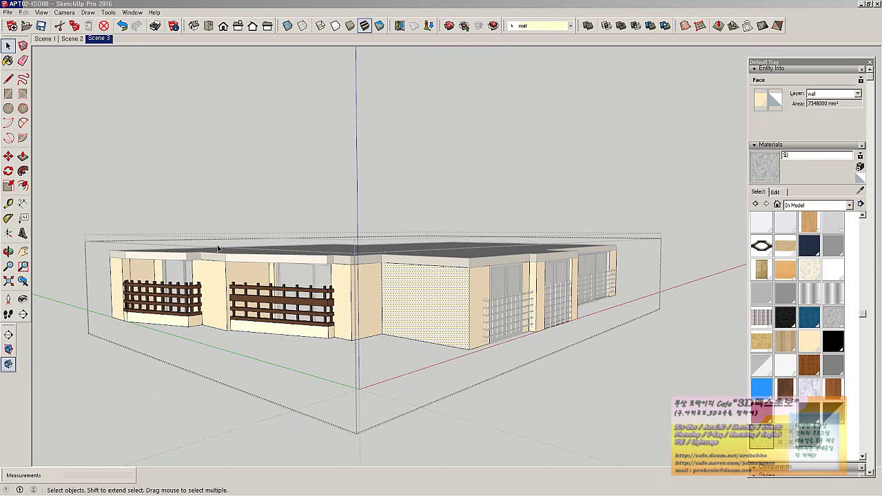
key(b)
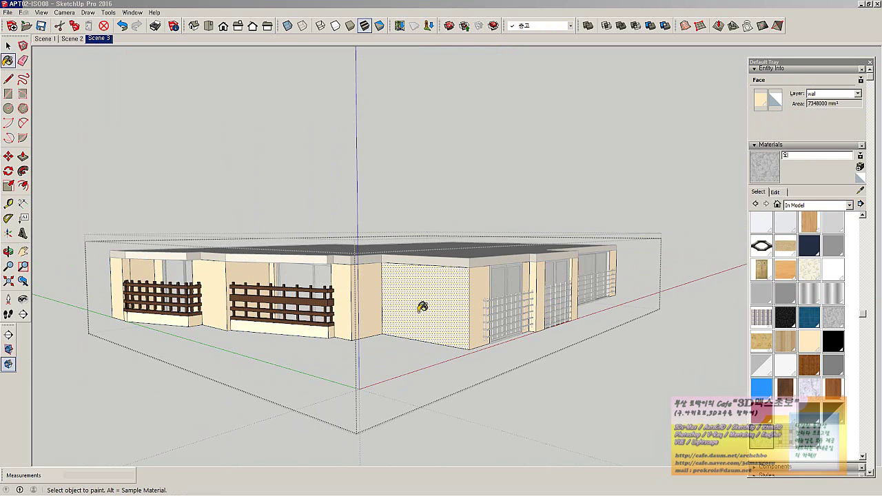
click(417, 306)
Enlarge and align the stone texture on the painted wall so two rows of tiles fill its height
scroll(419, 307, up, 3)
right_click(415, 317)
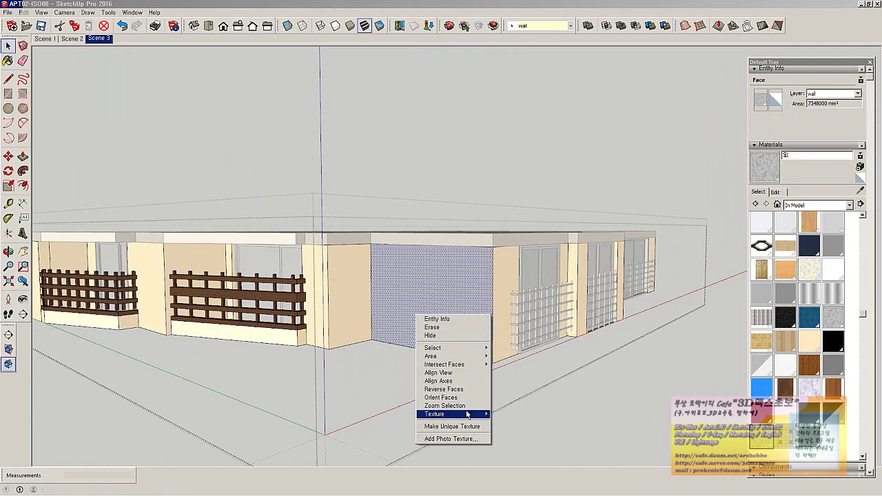
mouse_move(452, 411)
click(530, 412)
scroll(416, 275, up, 4)
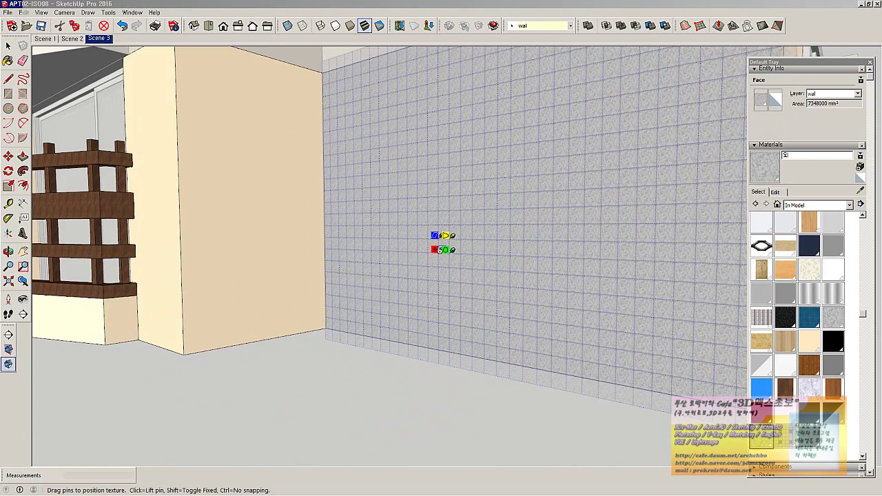
drag(443, 250, 432, 343)
scroll(432, 336, down, 3)
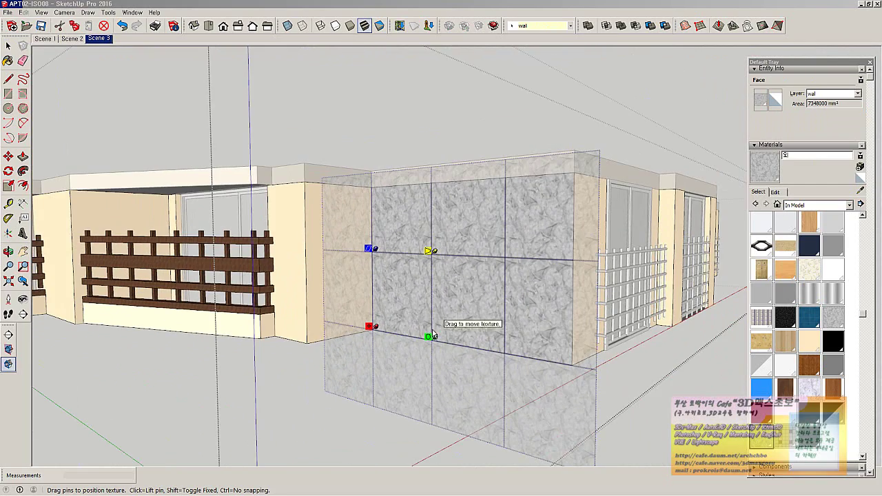
drag(429, 337, 426, 335)
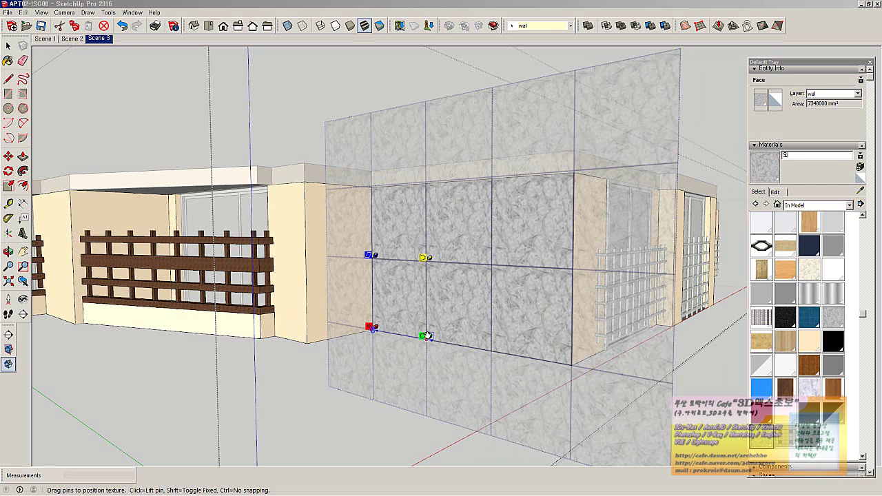
right_click(396, 238)
click(411, 242)
Sample the adjusted stone texture and apply it to the wall faces adjoining the large corner wall
mouse_move(346, 256)
middle_down()
mouse_move(323, 261)
mouse_move(330, 263)
middle_up()
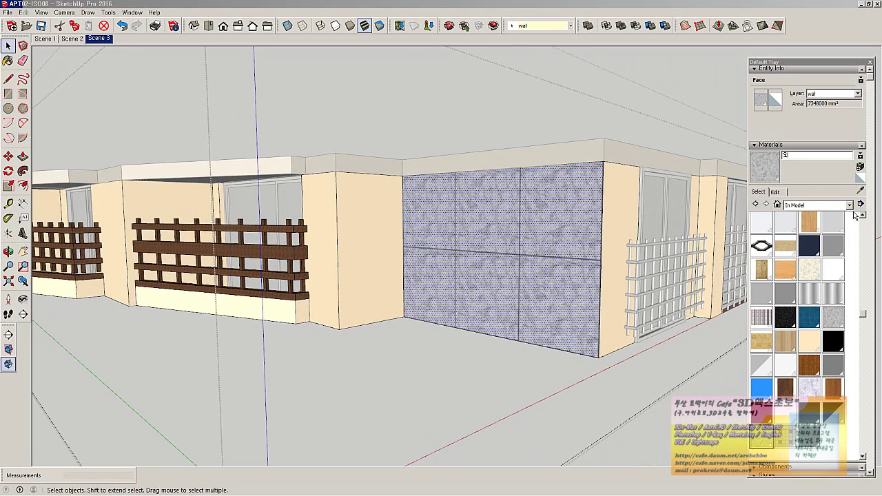
click(860, 189)
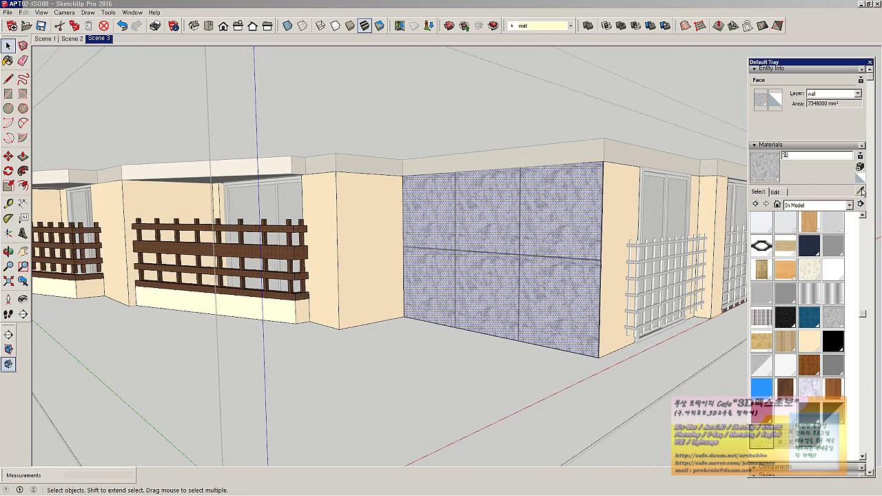
click(340, 278)
click(325, 285)
mouse_move(528, 295)
middle_down()
mouse_move(459, 305)
mouse_move(507, 295)
mouse_move(612, 293)
middle_up()
click(610, 287)
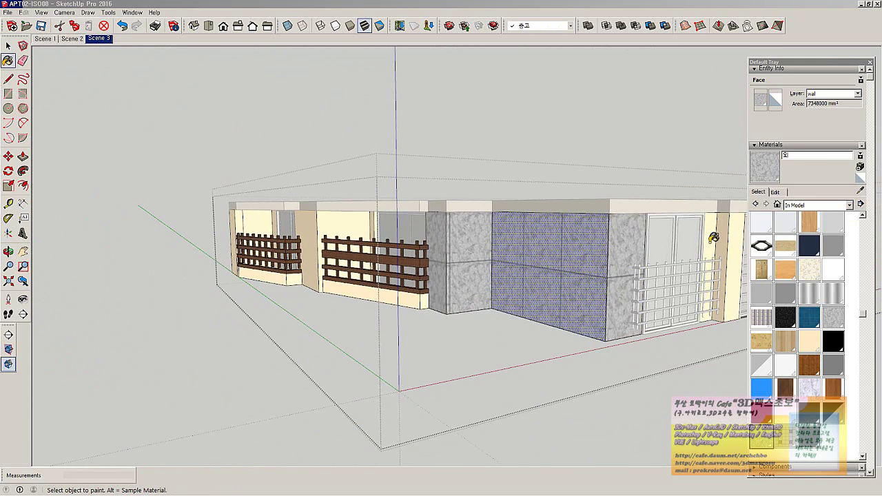
Paint the wall faces beside the corner window and the wall between the wooden-railed balconies with the stone texture
click(713, 237)
click(725, 239)
click(734, 239)
mouse_move(358, 248)
middle_down()
mouse_move(365, 255)
mouse_move(339, 226)
middle_up()
click(330, 230)
click(303, 241)
Cover the recessed side walls of the middle wooden-railed balcony with the stone texture
middle_drag(262, 246, 612, 247)
scroll(568, 232, up, 5)
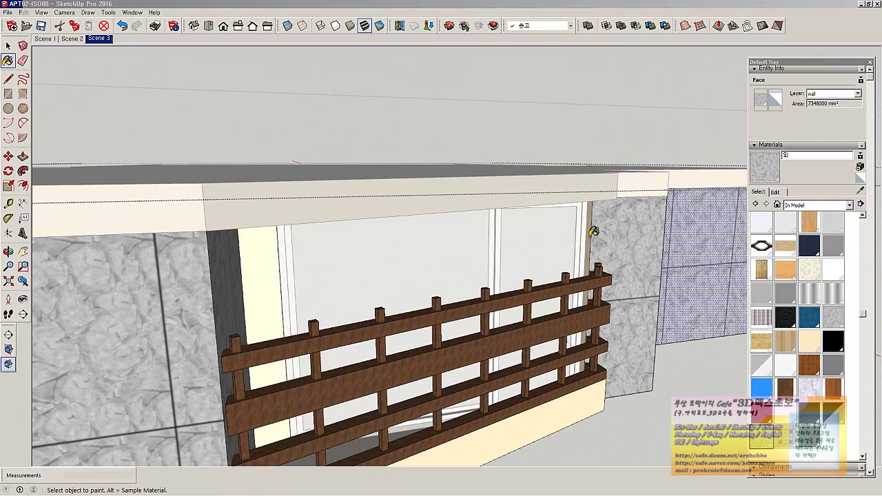
scroll(405, 278, down, 3)
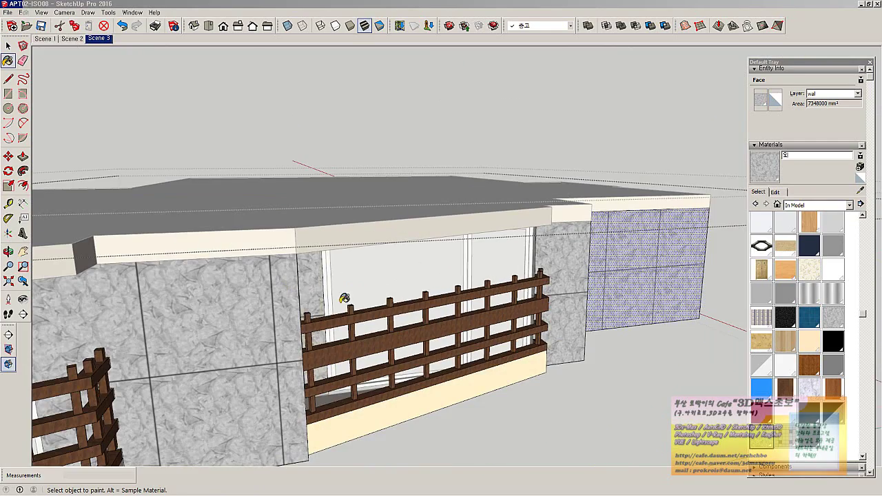
middle_drag(344, 298, 316, 244)
scroll(166, 256, down, 3)
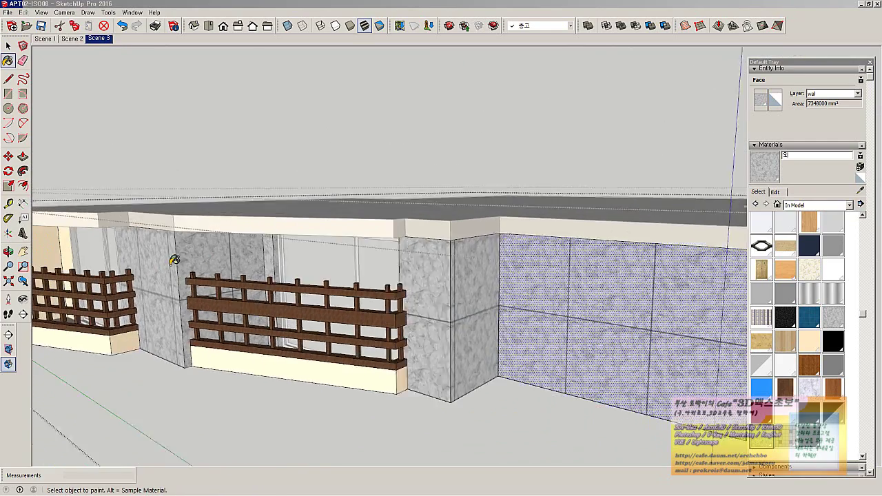
middle_drag(166, 256, 441, 278)
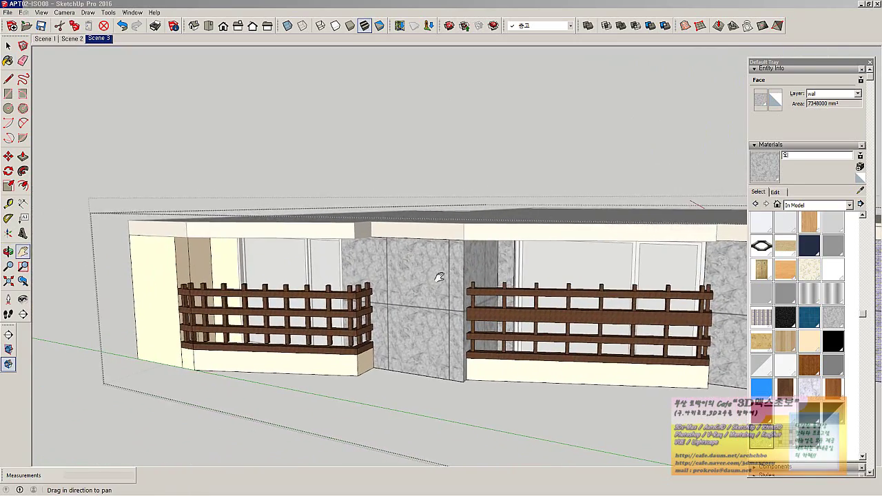
Paint the end wall and the recess walls of the far wooden-railed balcony with the stone texture
right_click(317, 268)
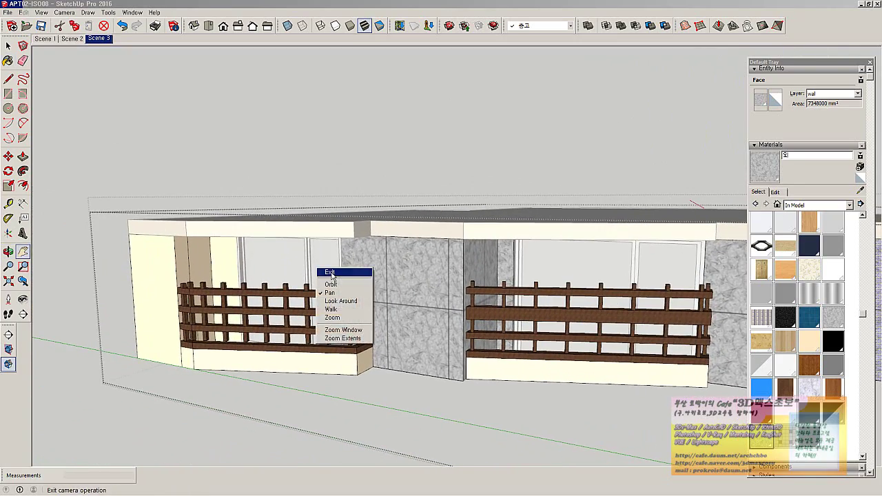
click(176, 267)
mouse_move(183, 252)
middle_down()
mouse_move(379, 288)
mouse_move(510, 276)
middle_up()
scroll(557, 272, up, 6)
mouse_move(574, 270)
middle_down()
mouse_move(635, 261)
mouse_move(482, 238)
mouse_move(289, 257)
mouse_move(258, 305)
mouse_move(308, 286)
mouse_move(209, 290)
mouse_move(327, 268)
mouse_move(240, 256)
mouse_move(309, 256)
mouse_move(285, 262)
mouse_move(268, 244)
mouse_move(234, 261)
middle_up()
scroll(288, 257, down, 5)
key(space)
scroll(333, 272, up, 3)
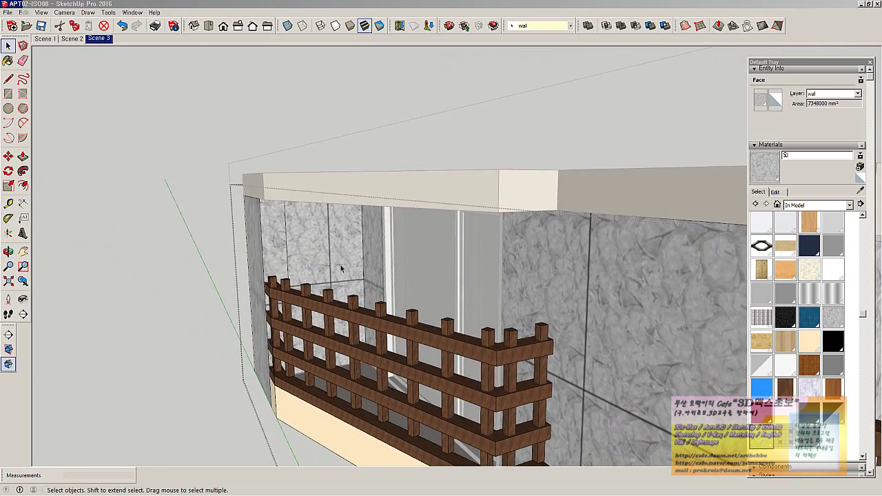
Sample the Wall-발코니 material from the balcony parapet and restore it on the end balcony's inner walls
alt+click(332, 412)
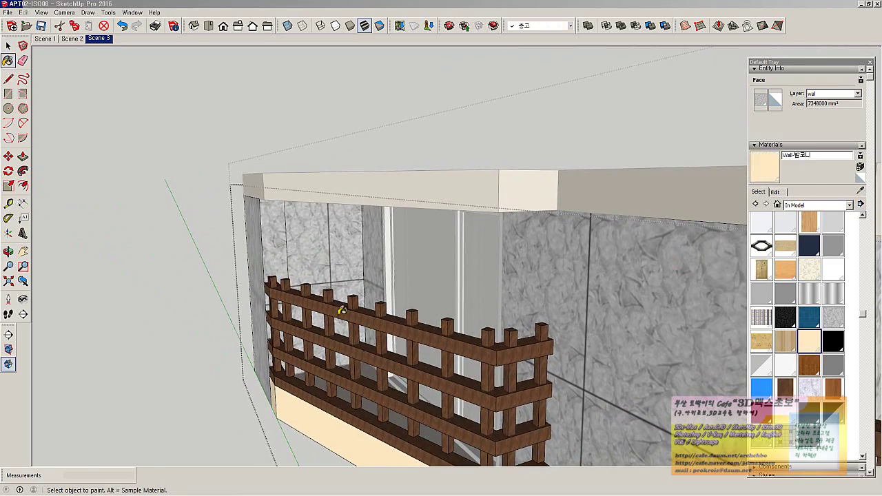
mouse_move(383, 250)
middle_down()
mouse_move(295, 261)
mouse_move(520, 272)
mouse_move(565, 297)
mouse_move(585, 324)
mouse_move(610, 300)
mouse_move(503, 291)
mouse_move(551, 276)
mouse_move(686, 290)
mouse_move(414, 325)
middle_up()
key(space)
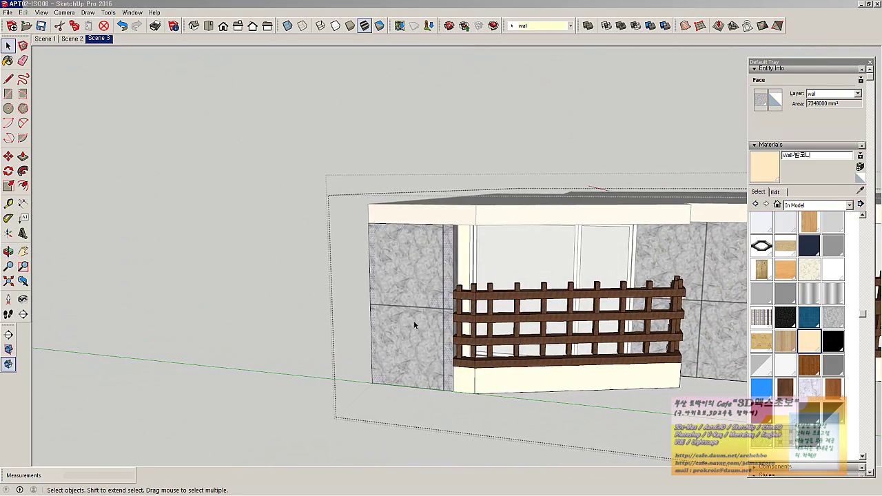
scroll(536, 333, down, 2)
middle_drag(568, 302, 518, 348)
scroll(518, 348, up, 4)
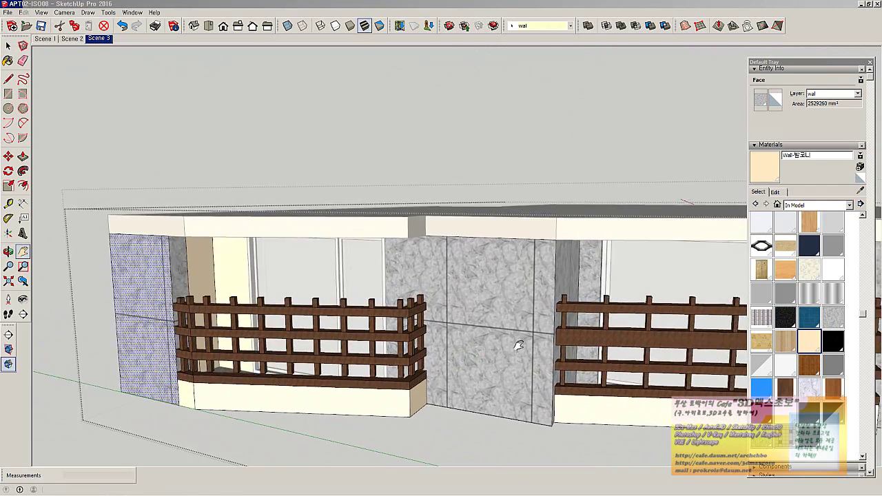
Reposition the stone texture on the wall face between the two balconies so a vertical joint meets the wall's edge
click(549, 342)
right_click(536, 341)
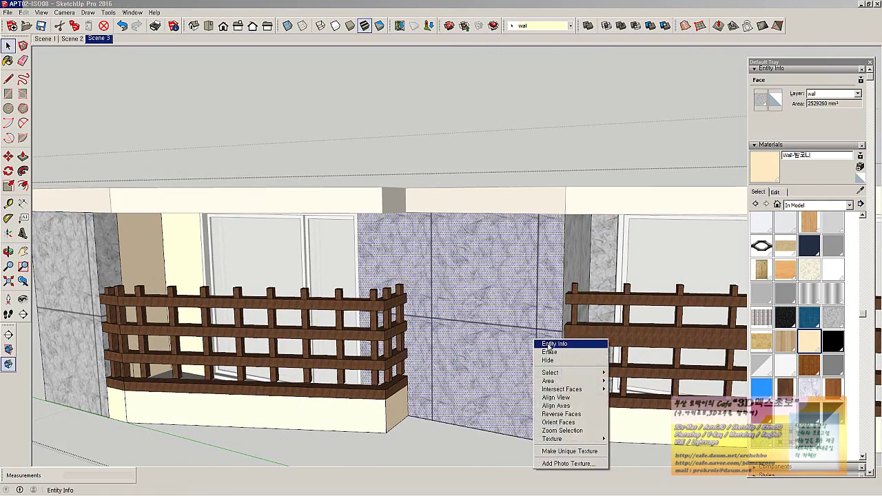
click(624, 439)
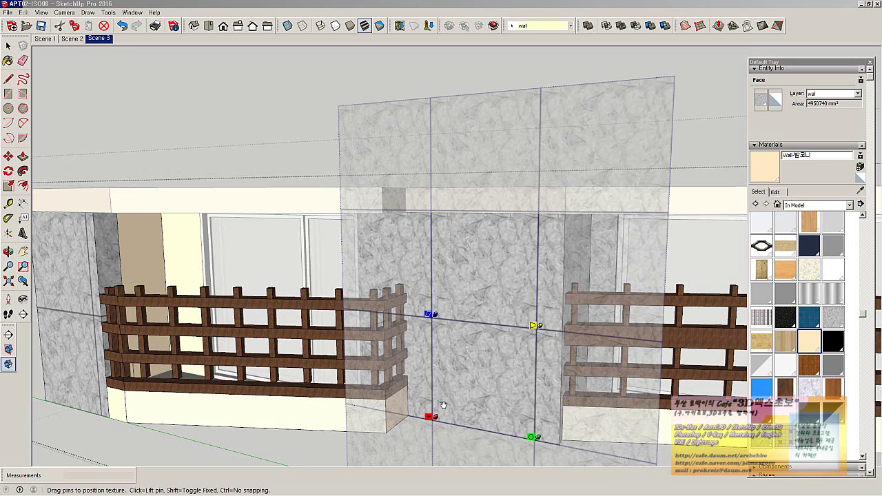
drag(454, 400, 474, 401)
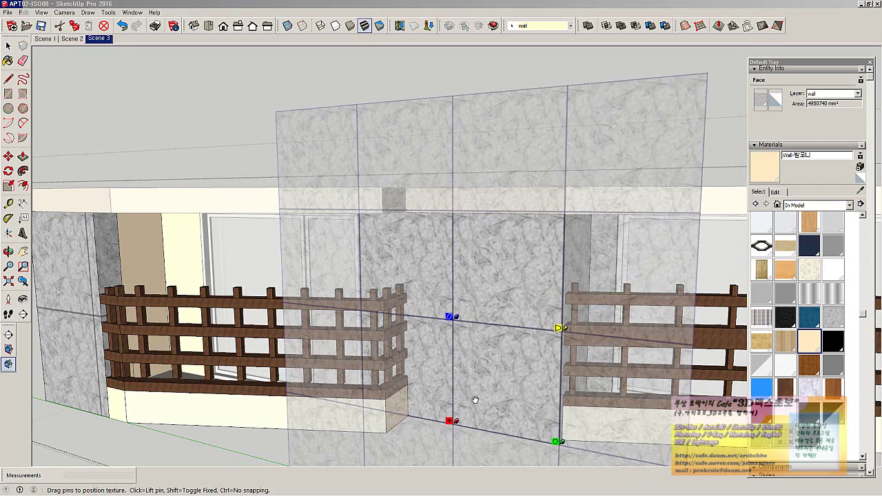
click(507, 396)
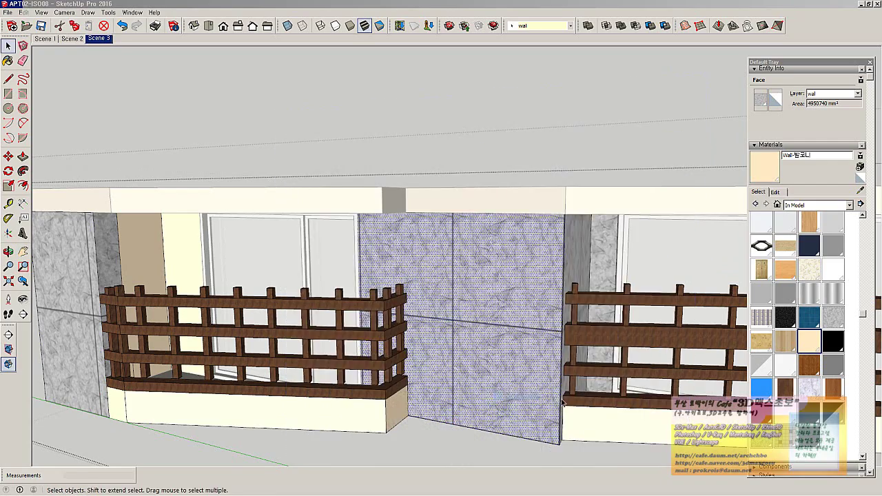
Sample the stone material from a finished outer wall and paint the plain wall faces around the white-railed windows
middle_drag(507, 396, 648, 375)
scroll(463, 377, down, 2)
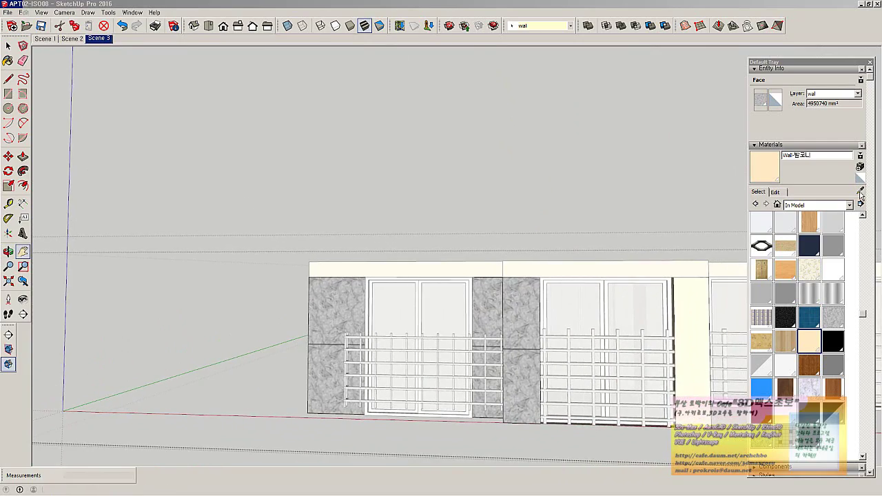
click(860, 192)
click(545, 336)
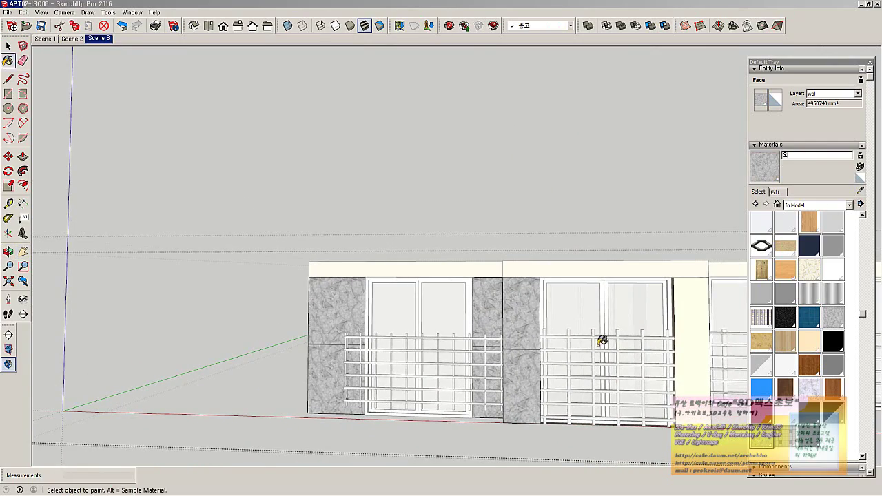
mouse_move(602, 338)
middle_down()
mouse_move(418, 371)
mouse_move(482, 329)
middle_up()
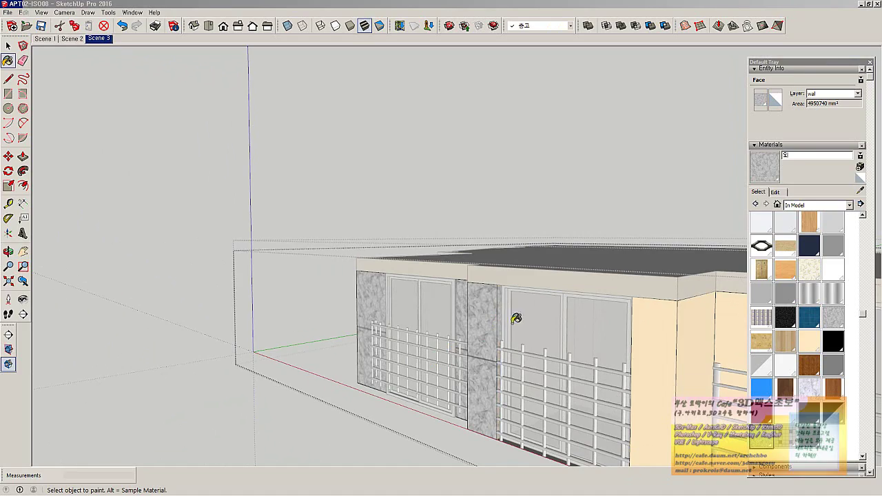
mouse_move(689, 361)
middle_down()
mouse_move(695, 378)
mouse_move(691, 329)
mouse_move(641, 319)
middle_up()
mouse_move(712, 335)
middle_down()
mouse_move(528, 329)
mouse_move(274, 308)
mouse_move(262, 299)
mouse_move(508, 335)
mouse_move(633, 315)
mouse_move(678, 336)
mouse_move(535, 314)
mouse_move(531, 325)
mouse_move(553, 319)
mouse_move(717, 340)
mouse_move(380, 311)
middle_up()
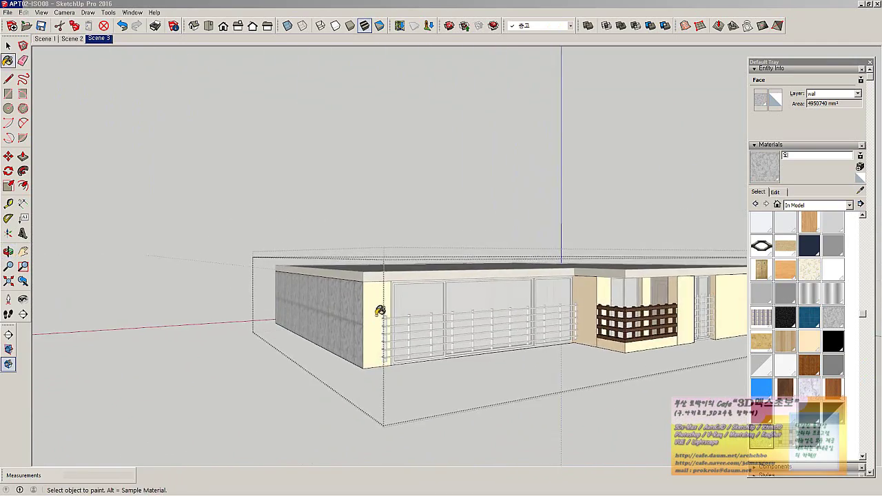
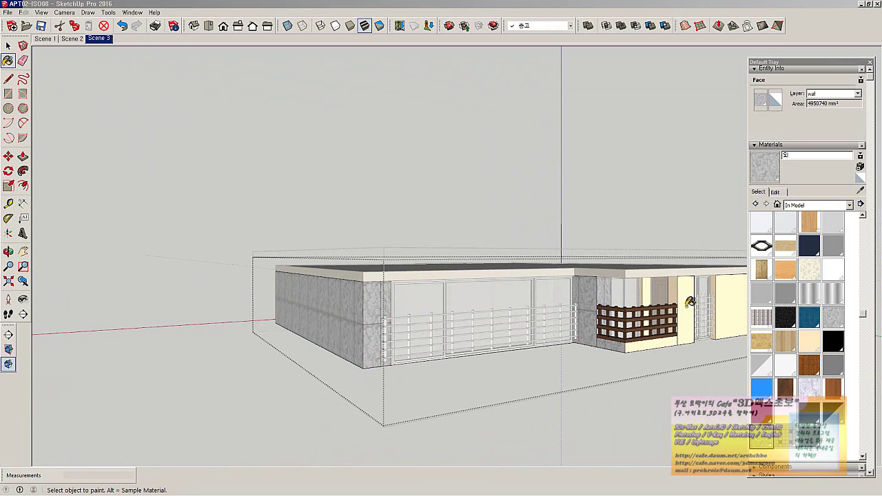
Paint the plain wall faces beside the corner balcony with the sampled stone material
middle_drag(689, 314, 740, 344)
scroll(698, 323, up, 5)
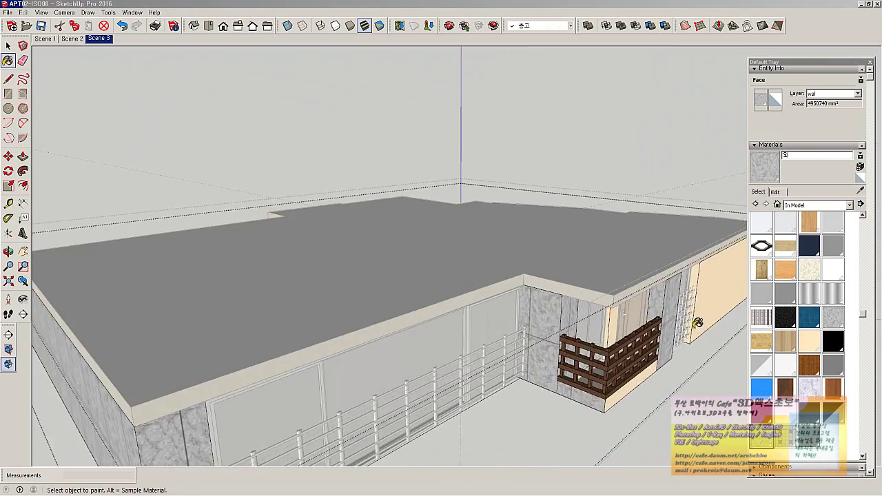
mouse_move(693, 317)
middle_down()
mouse_move(642, 289)
mouse_move(574, 335)
mouse_move(482, 324)
mouse_move(720, 334)
middle_up()
scroll(643, 288, down, 8)
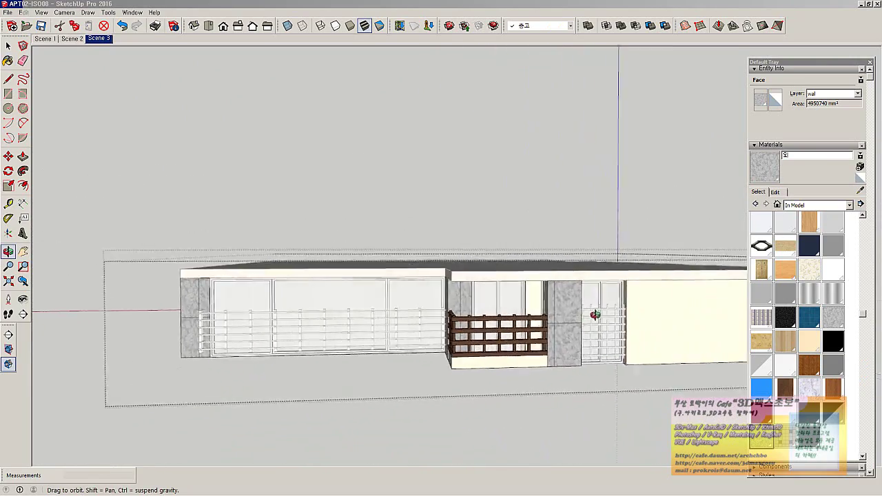
key(b)
click(575, 335)
scroll(446, 312, up, 3)
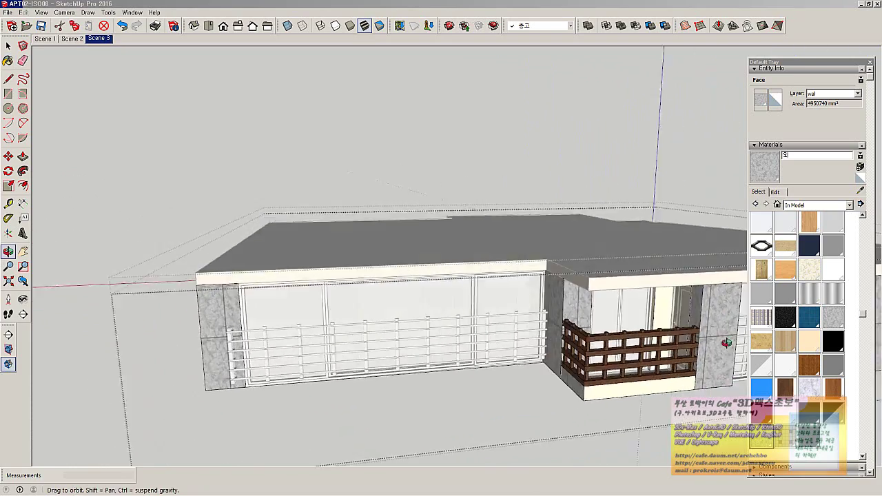
Paint the remaining plain outer walls with the stone material and check the facades around the building
scroll(747, 303, up, 4)
middle_drag(690, 303, 576, 308)
right_click(576, 308)
click(592, 314)
scroll(713, 293, down, 2)
middle_drag(713, 293, 584, 338)
scroll(253, 288, down, 2)
scroll(584, 338, up, 1)
scroll(583, 338, down, 1)
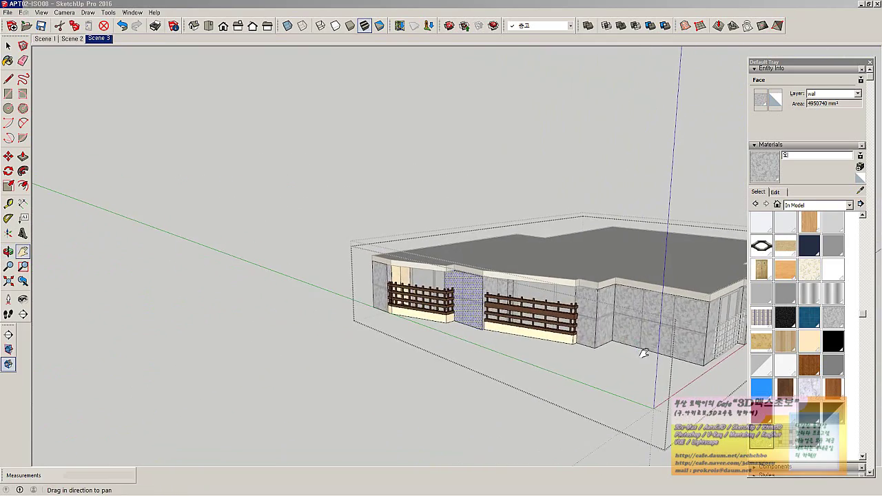
mouse_move(642, 356)
middle_down()
mouse_move(492, 350)
mouse_move(557, 299)
mouse_move(565, 326)
middle_up()
right_click(561, 325)
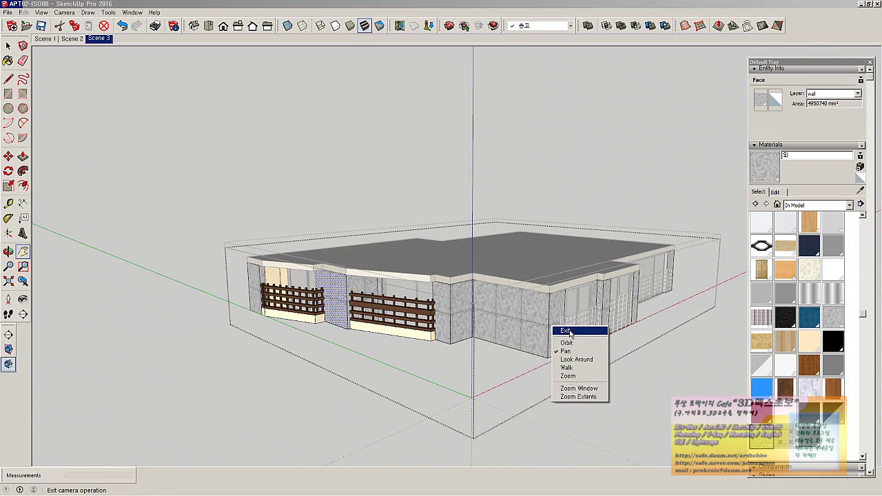
click(566, 331)
Create a material named 발코니하단벽 using base wood.jpg as its texture image
click(861, 178)
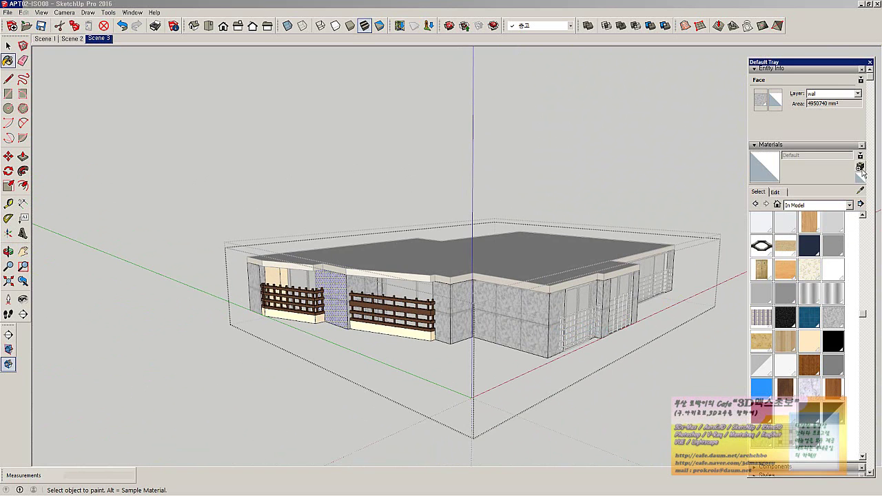
click(860, 166)
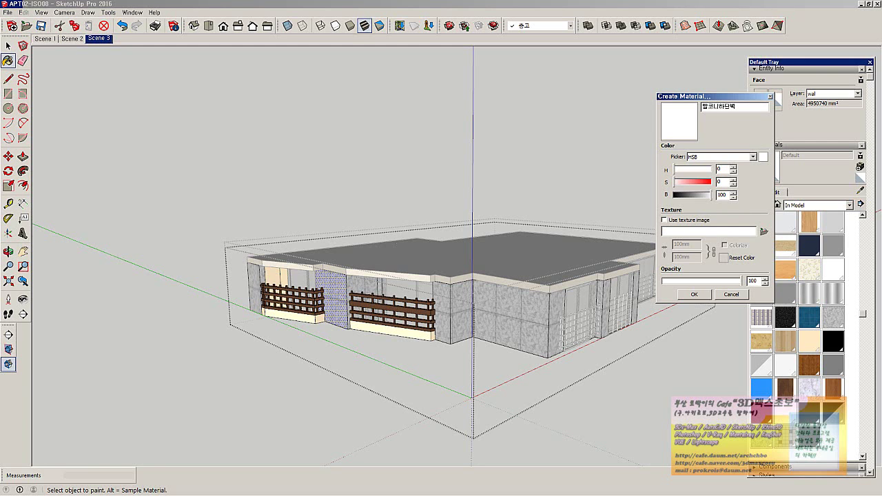
click(764, 231)
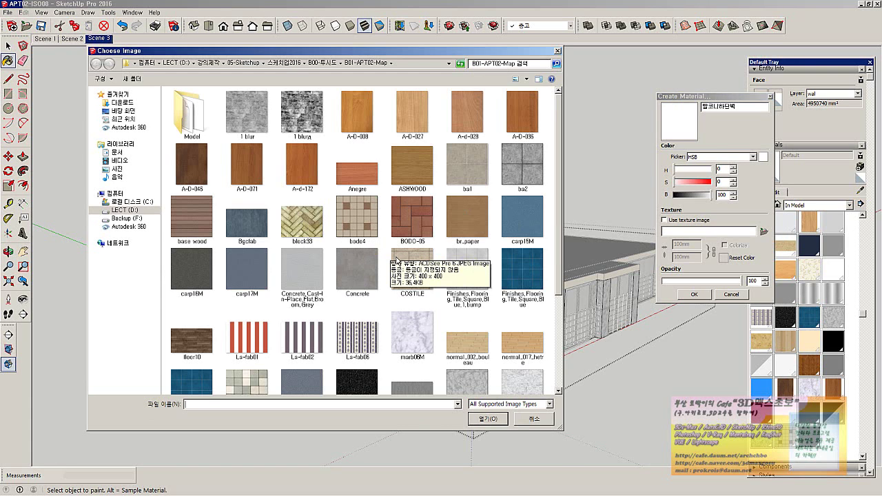
click(198, 227)
click(485, 418)
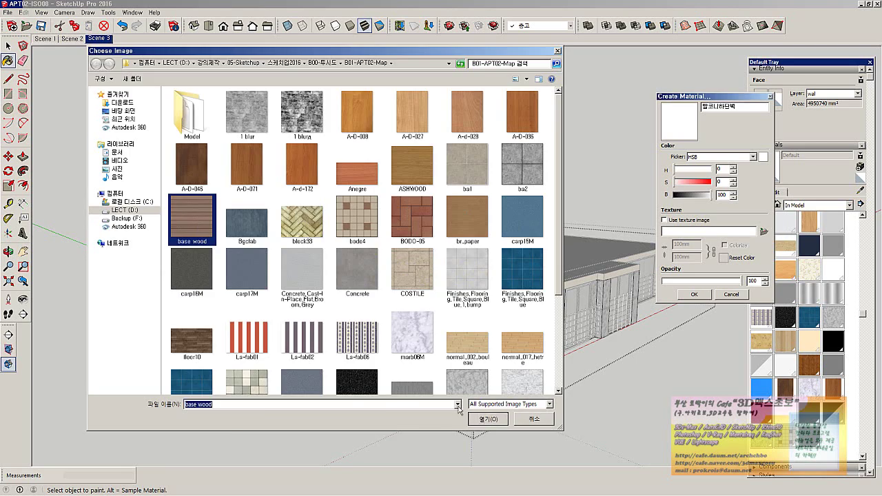
click(694, 294)
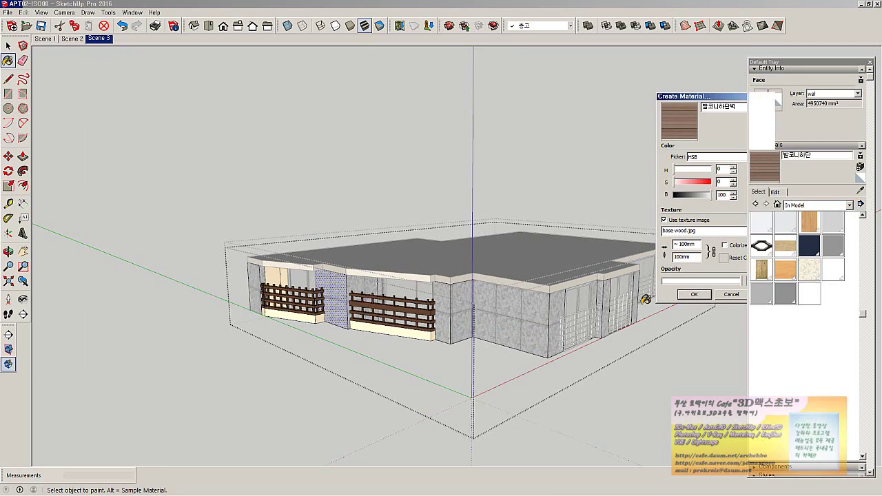
middle_drag(441, 324, 384, 338)
scroll(364, 339, up, 6)
click(345, 312)
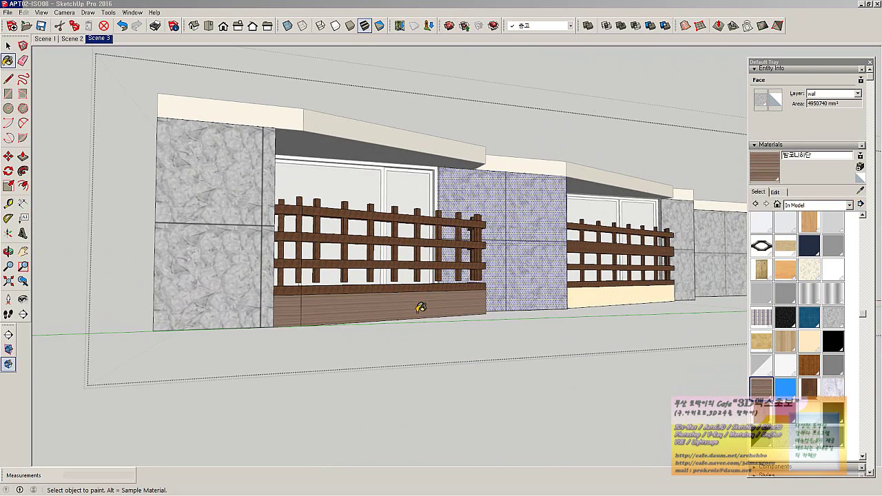
scroll(386, 317, up, 5)
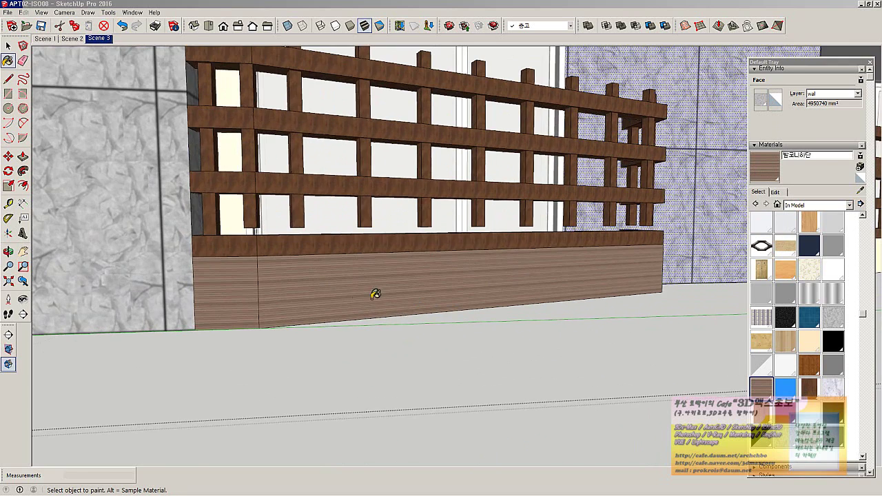
key(space)
click(319, 300)
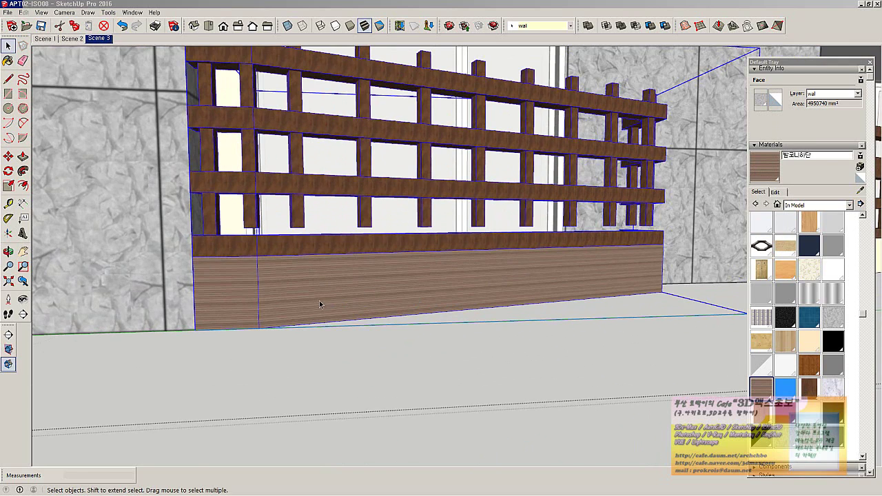
right_click(319, 301)
click(297, 290)
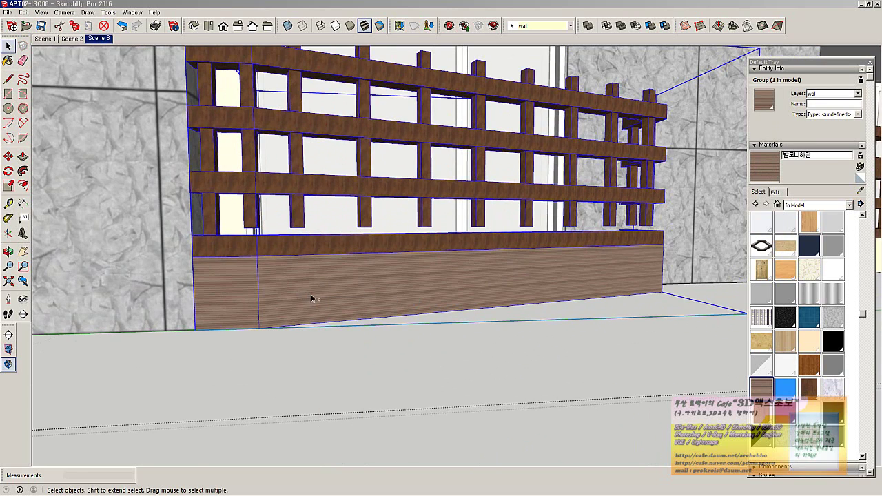
key(ctrl+z)
Open the first balcony's lower wall group and paint its long front face with the new wood material
double_click(312, 299)
click(314, 298)
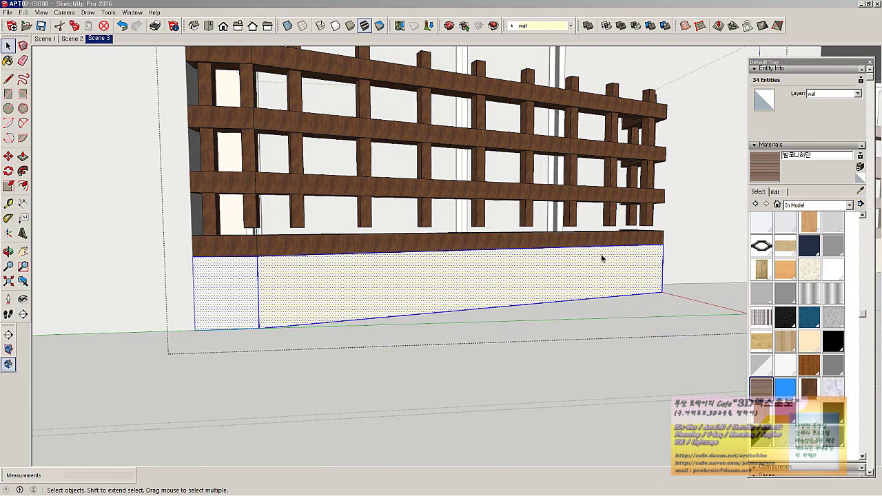
click(488, 267)
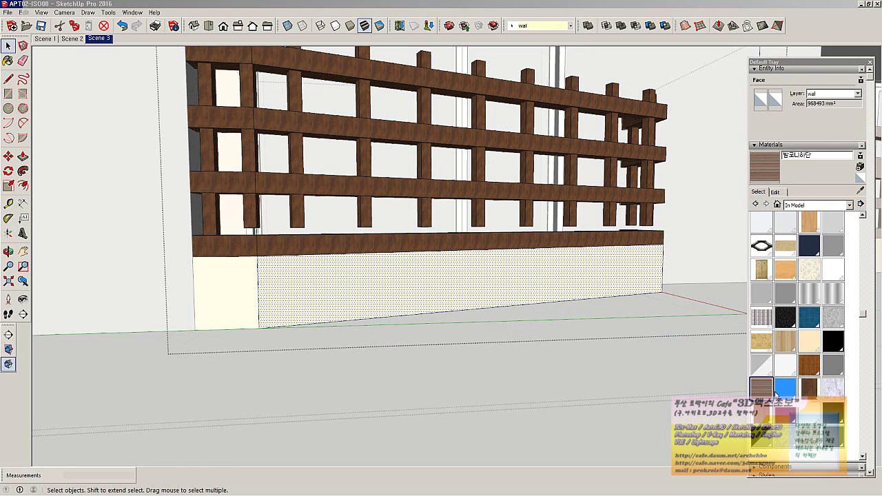
click(762, 389)
click(486, 284)
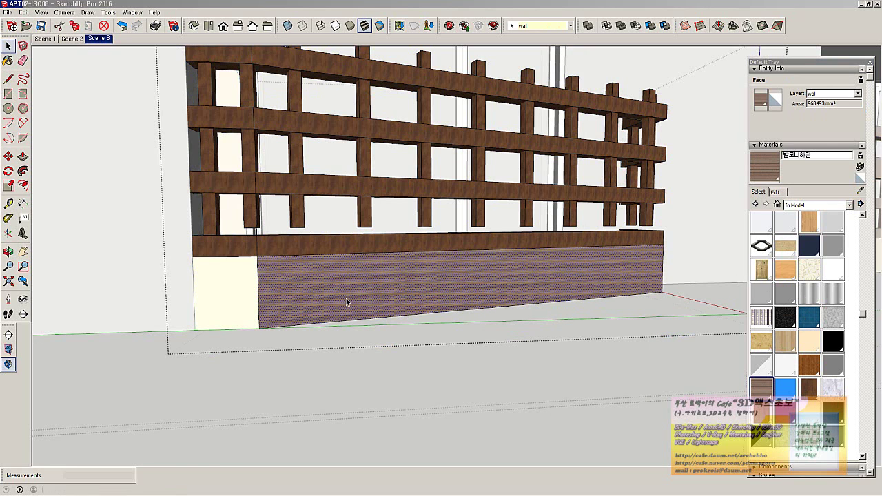
Anchor the wood texture at the front face's lower corner, align it with the bottom edge and enlarge the planks
right_click(346, 301)
mouse_move(372, 397)
click(448, 397)
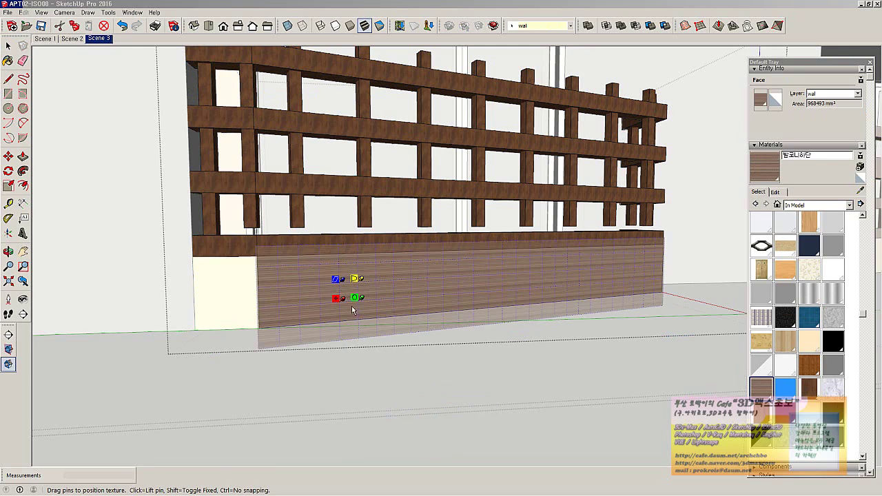
drag(339, 300, 383, 317)
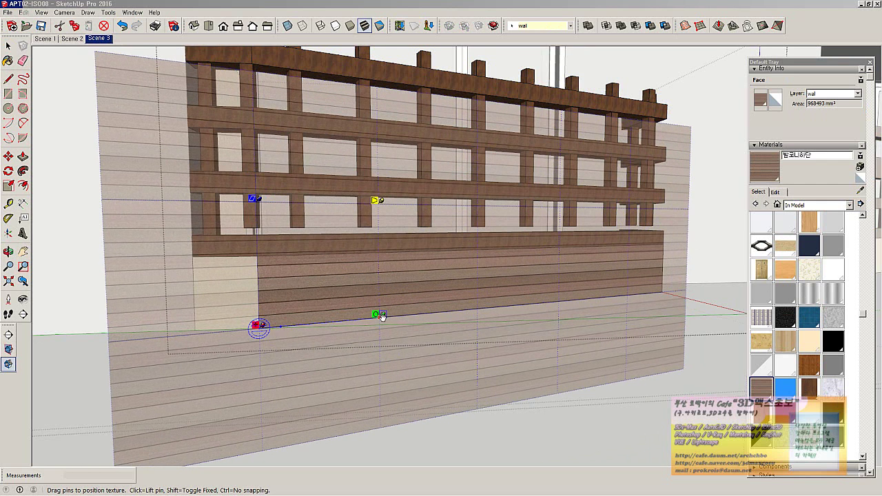
right_click(388, 293)
click(393, 296)
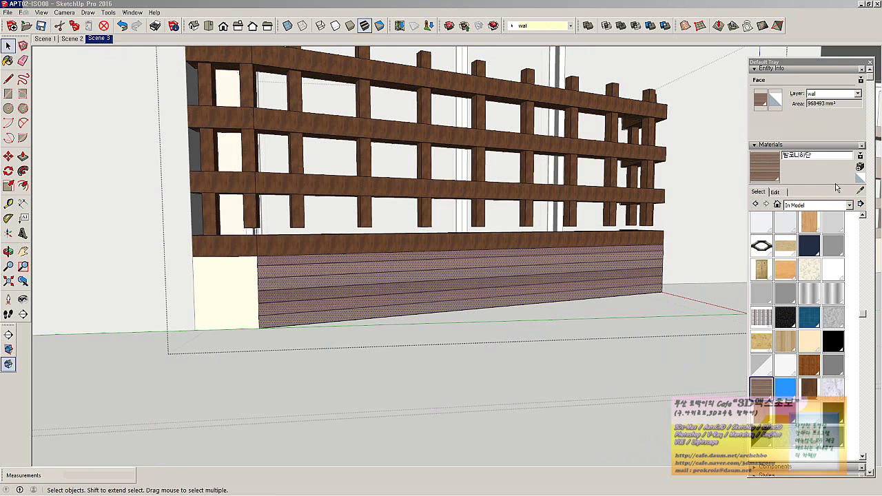
Sample the adjusted wood texture and paint the adjoining side faces of the first balcony's lower wall
click(861, 191)
click(252, 296)
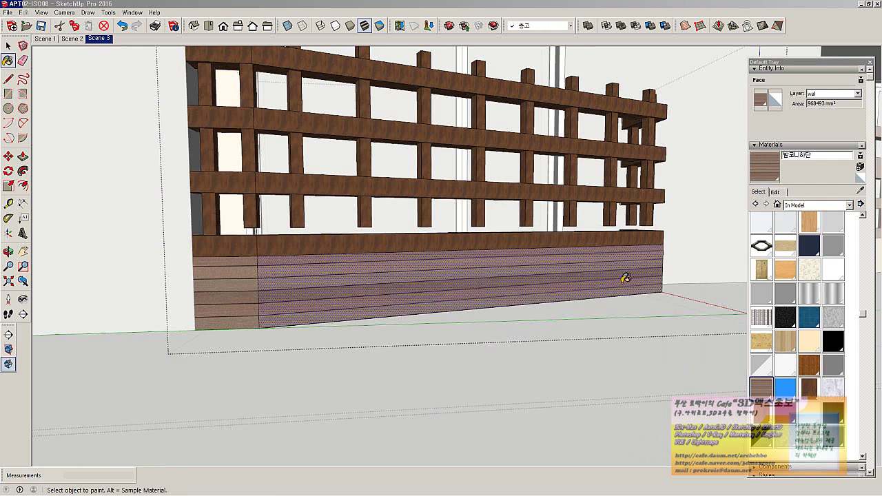
mouse_move(625, 278)
middle_down()
mouse_move(365, 310)
mouse_move(685, 299)
middle_up()
click(672, 297)
mouse_move(615, 212)
middle_down()
mouse_move(585, 453)
mouse_move(642, 453)
mouse_move(650, 384)
middle_up()
scroll(636, 369, down, 3)
scroll(636, 369, down, 1)
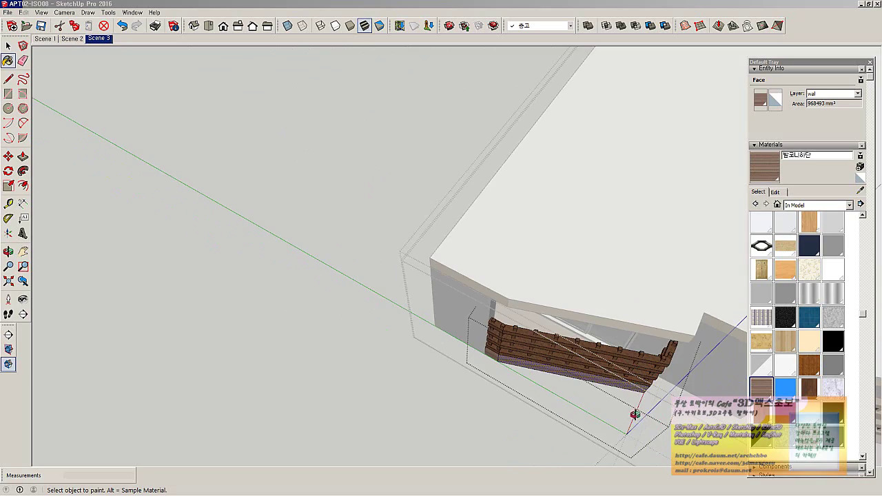
Open the second balcony's lower wall group and paint its front face with wood sampled from the first balcony
middle_drag(634, 414, 303, 224)
right_click(303, 224)
click(317, 228)
middle_drag(437, 307, 478, 348)
key(space)
double_click(478, 349)
triple_click(478, 350)
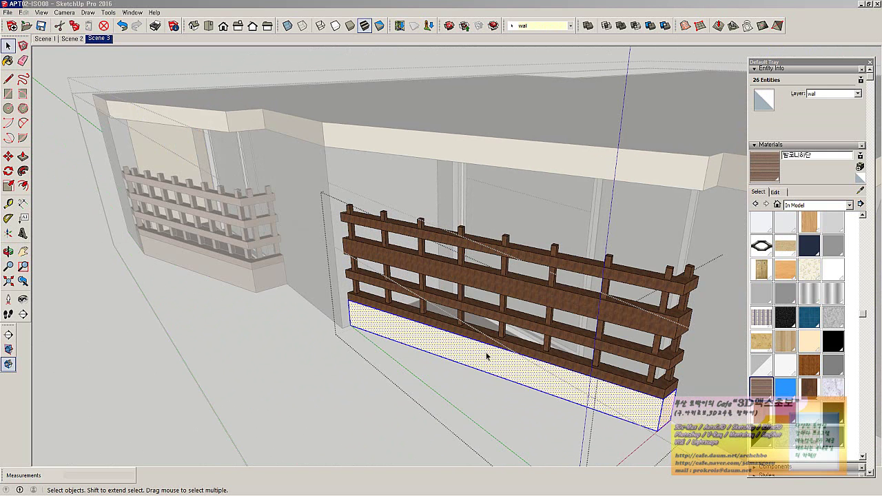
click(486, 355)
click(860, 190)
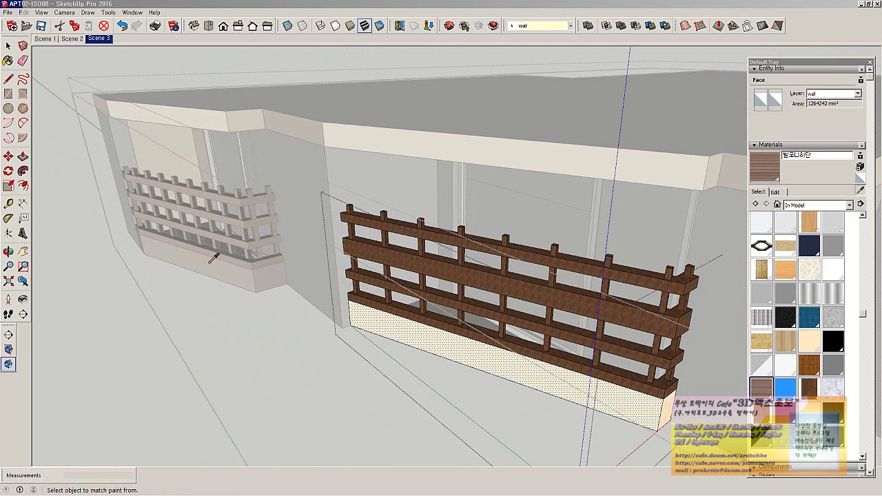
click(390, 343)
Open the outer wall group at the third balcony and paint the short side face of its lower wall with the wood material
mouse_move(672, 390)
middle_down()
mouse_move(600, 382)
mouse_move(524, 389)
mouse_move(488, 344)
mouse_move(677, 372)
mouse_move(421, 344)
mouse_move(228, 311)
mouse_move(395, 321)
mouse_move(361, 382)
middle_up()
scroll(548, 379, down, 5)
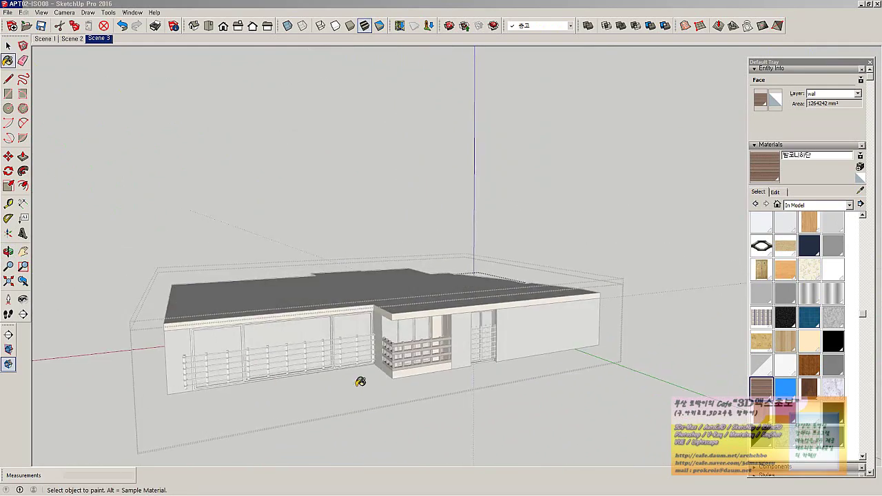
scroll(458, 361, up, 6)
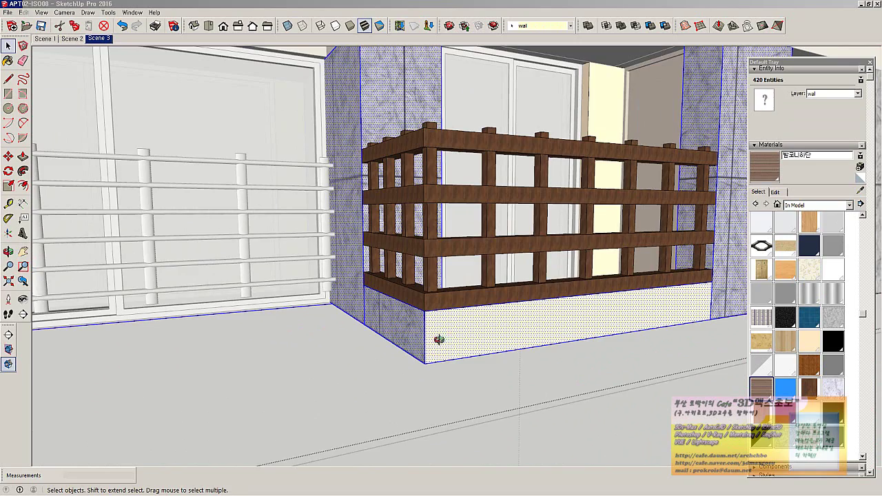
middle_drag(438, 339, 390, 343)
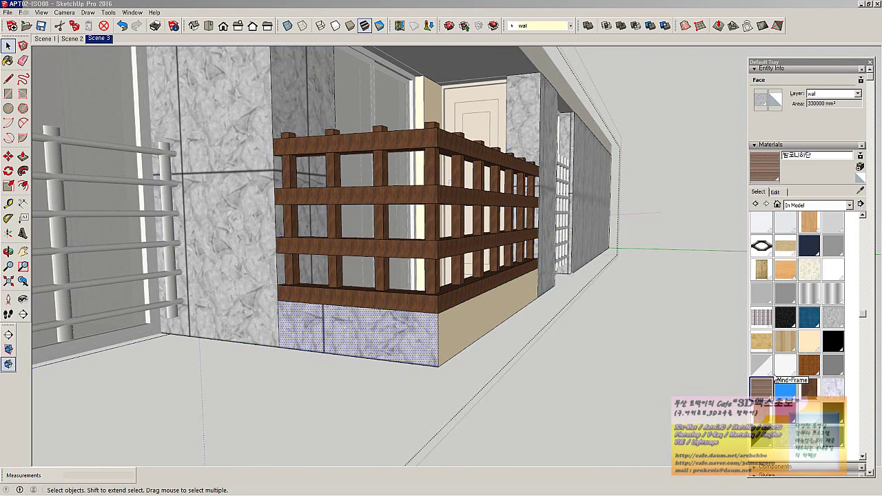
click(421, 350)
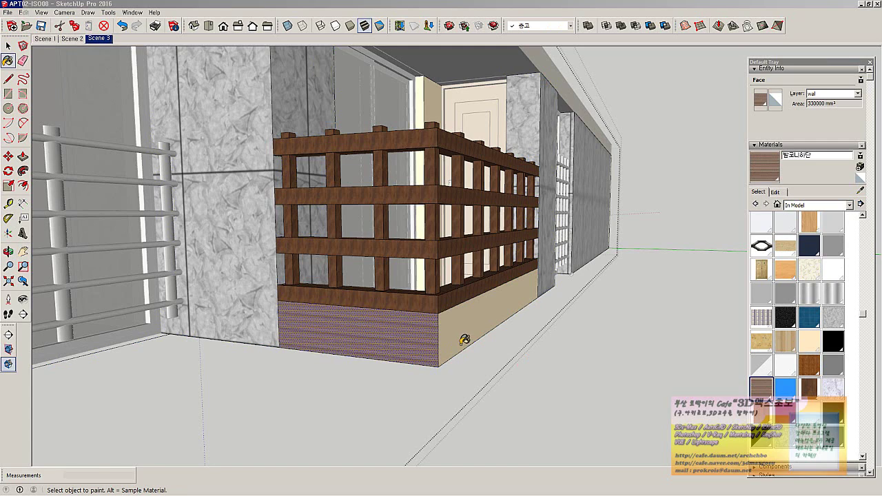
Sample the enlarged plank texture from a finished balcony, paint the third balcony's lower wall with it and close the wall group
scroll(499, 333, down, 10)
mouse_move(499, 333)
middle_down()
mouse_move(571, 303)
mouse_move(861, 355)
middle_up()
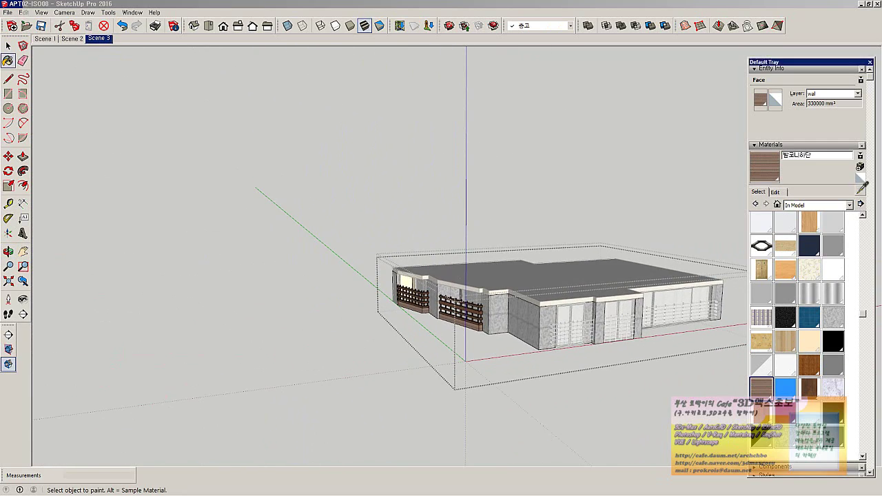
mouse_move(476, 319)
middle_down()
mouse_move(386, 310)
mouse_move(147, 311)
mouse_move(202, 351)
middle_up()
scroll(534, 372, up, 5)
scroll(534, 372, up, 3)
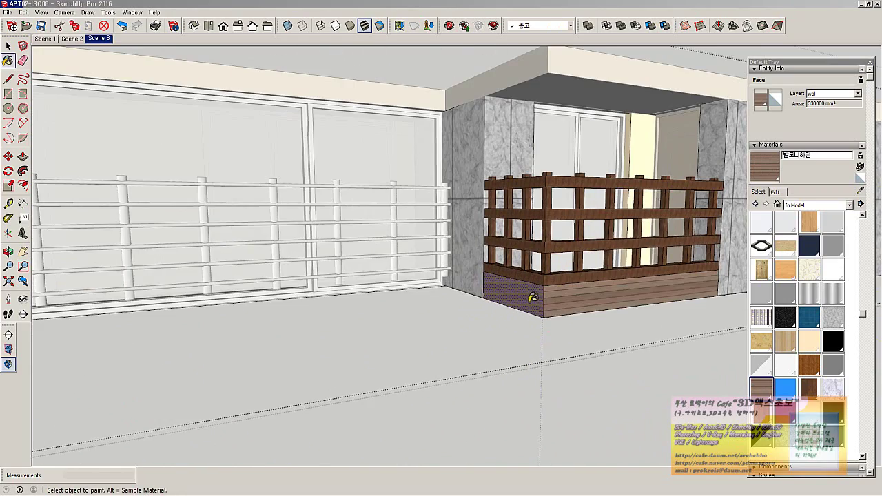
scroll(533, 298, down, 3)
middle_drag(487, 311, 315, 311)
scroll(344, 321, down, 5)
key(space)
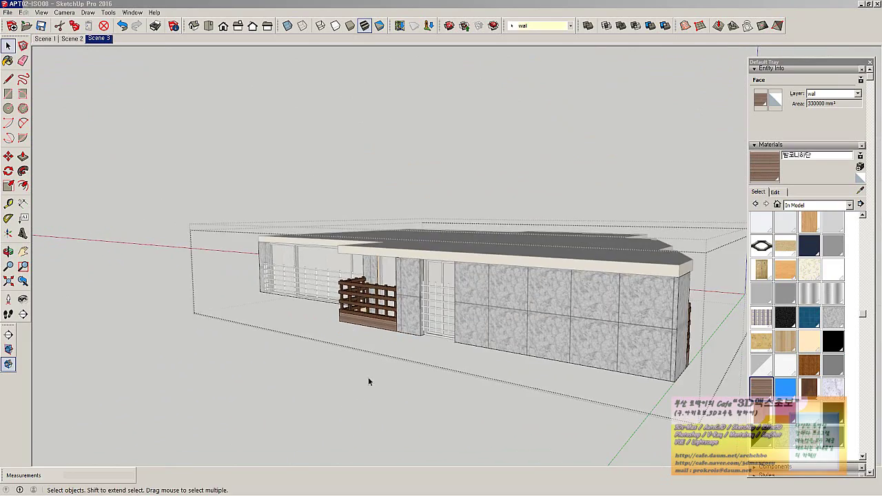
click(368, 378)
Examine the textured stone walls and wood balconies from several sides of the building
middle_drag(226, 356, 484, 364)
scroll(511, 363, down, 5)
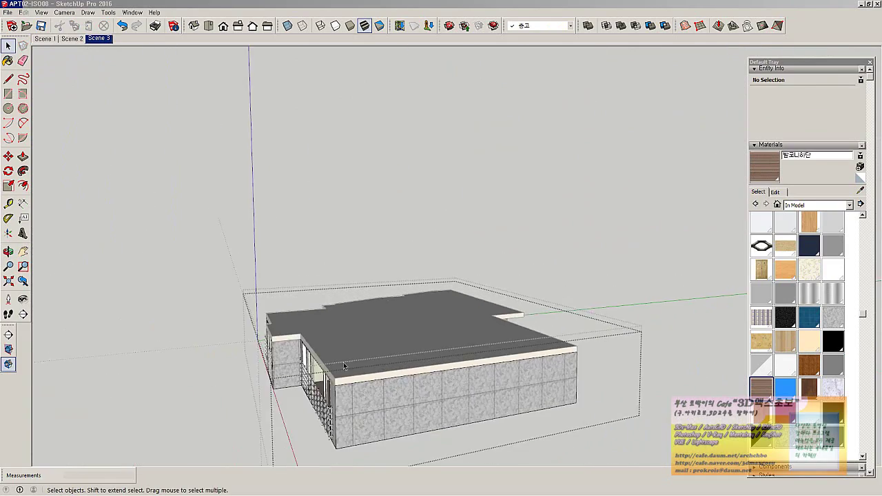
middle_drag(344, 365, 443, 368)
scroll(482, 359, up, 3)
shift+middle_drag(508, 406, 419, 419)
scroll(381, 349, up, 3)
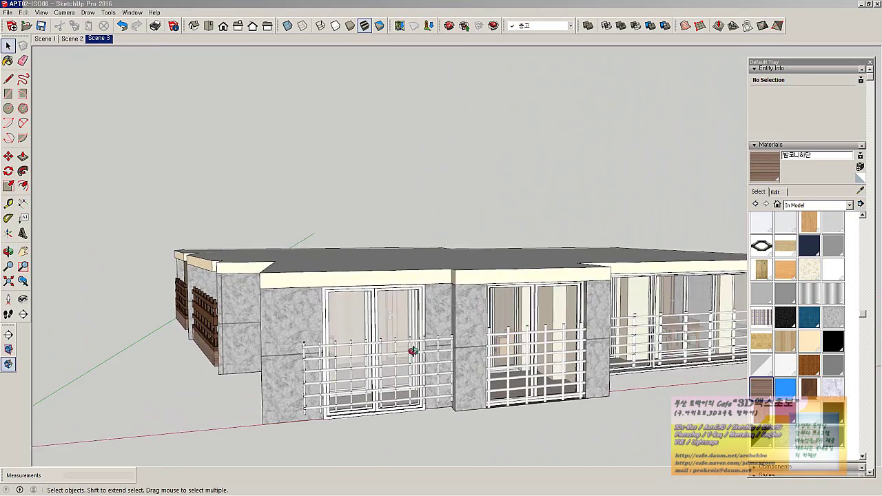
middle_drag(414, 351, 314, 365)
scroll(386, 376, up, 2)
scroll(314, 365, down, 2)
Hide the ceiling slab covering the apartments to expose the furnished interior
middle_drag(368, 339, 82, 328)
scroll(453, 321, down, 2)
middle_drag(452, 333, 482, 314)
right_click(482, 313)
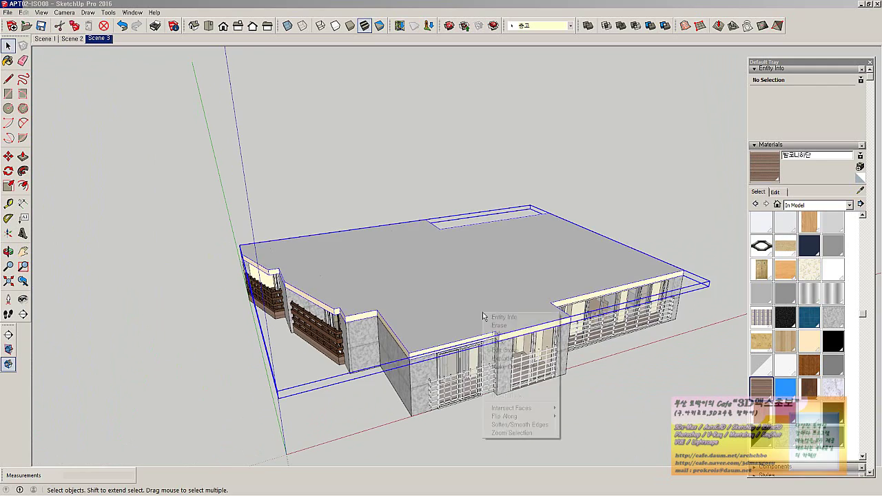
click(530, 335)
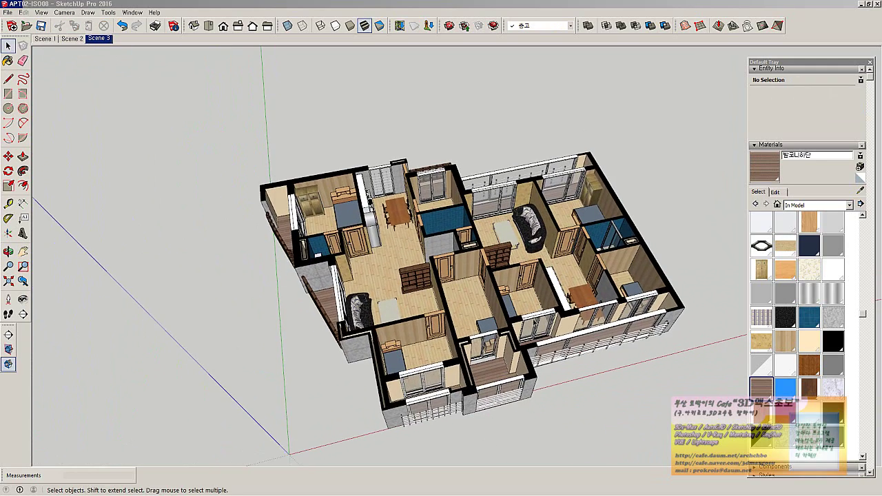
Delete the sofas and coffee tables from the living rooms of both apartments
double_click(535, 237)
click(537, 239)
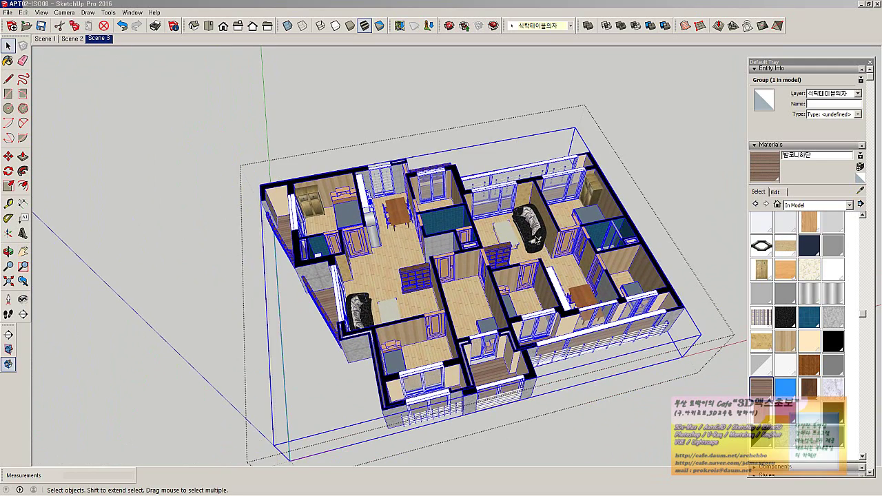
double_click(536, 239)
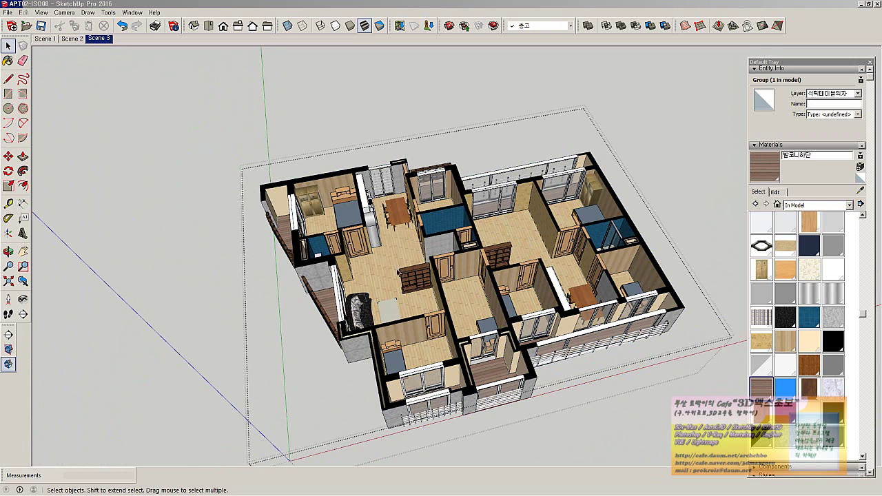
key(Escape)
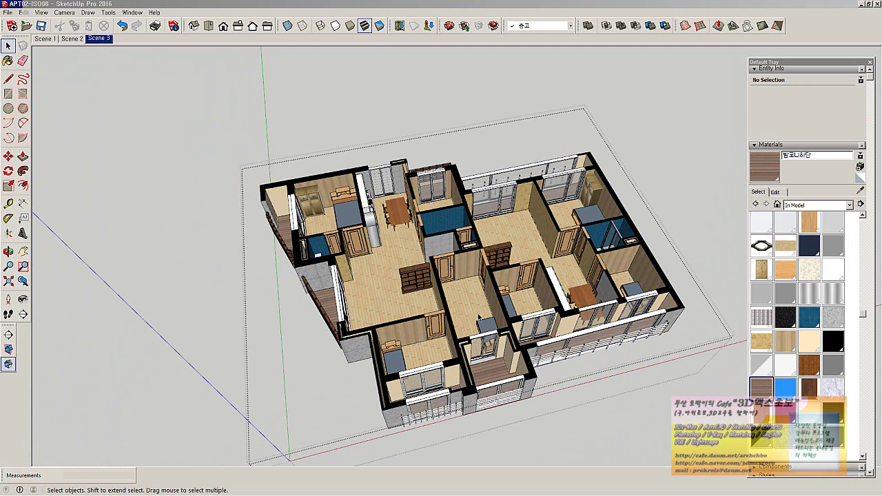
Delete bedroom furniture from both apartments and the dining table set from the left apartment
middle_drag(478, 316, 492, 336)
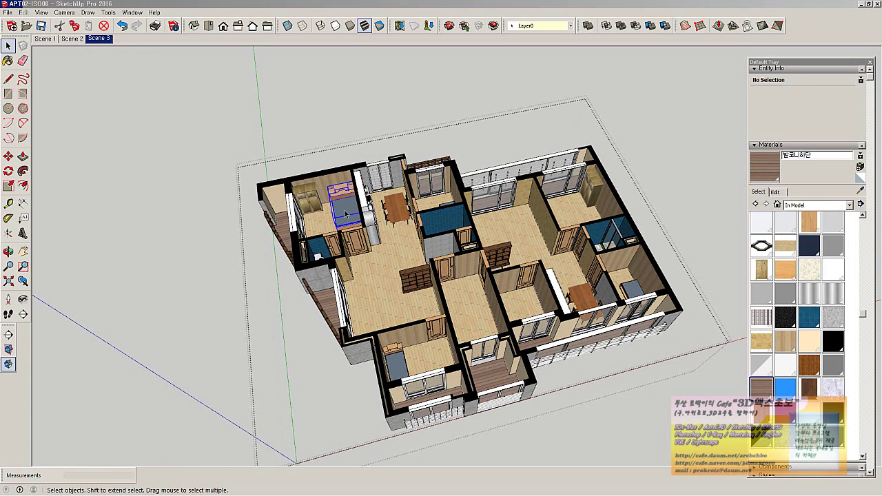
scroll(361, 258, up, 5)
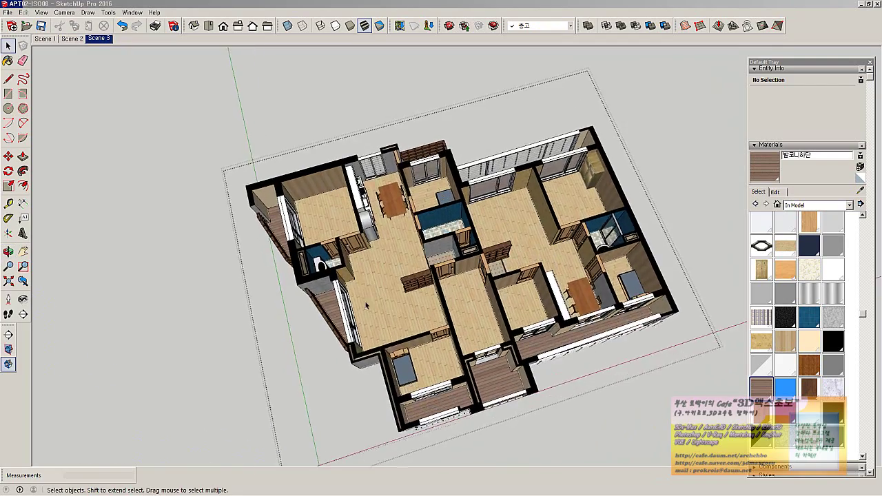
middle_drag(346, 269, 510, 269)
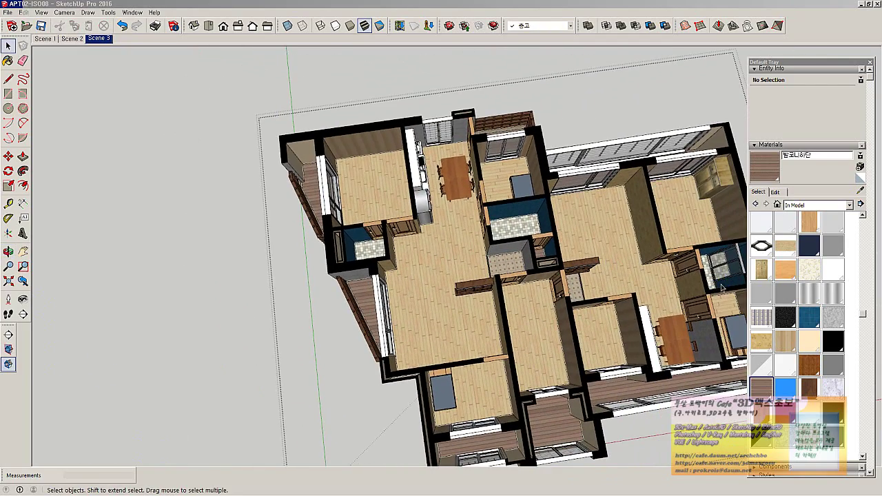
middle_drag(722, 288, 549, 241)
scroll(503, 241, up, 1)
key(Delete)
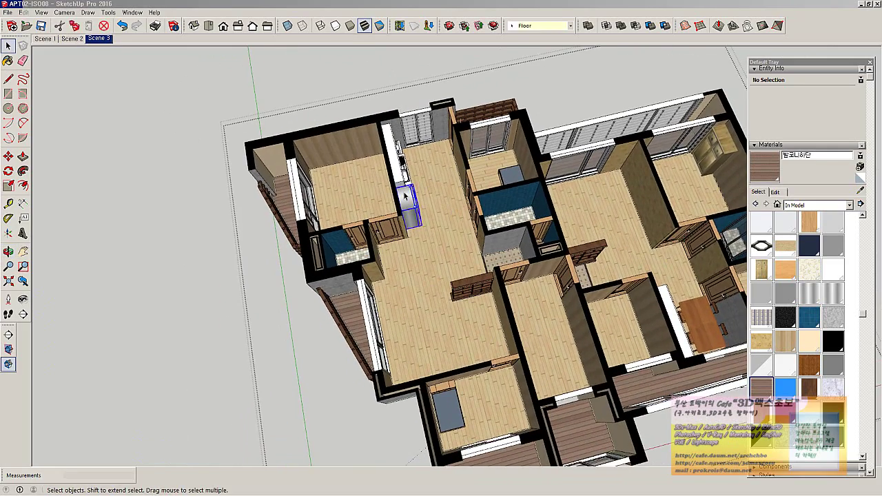
Save the kitchen set component as a separate SketchUp model file in the documents folder
click(405, 196)
middle_drag(420, 204, 337, 173)
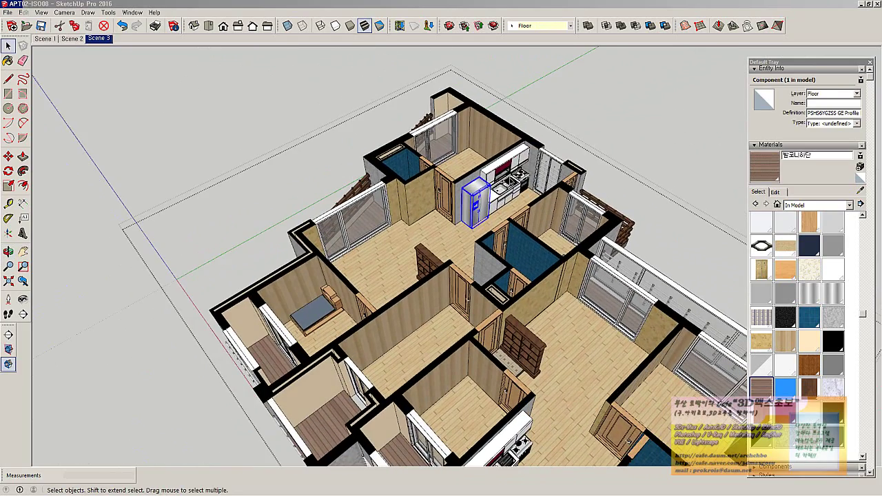
right_click(517, 175)
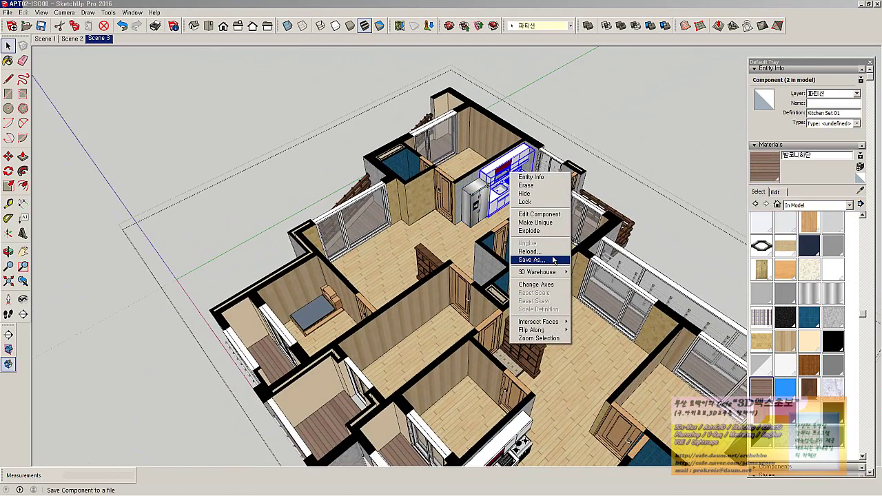
click(549, 260)
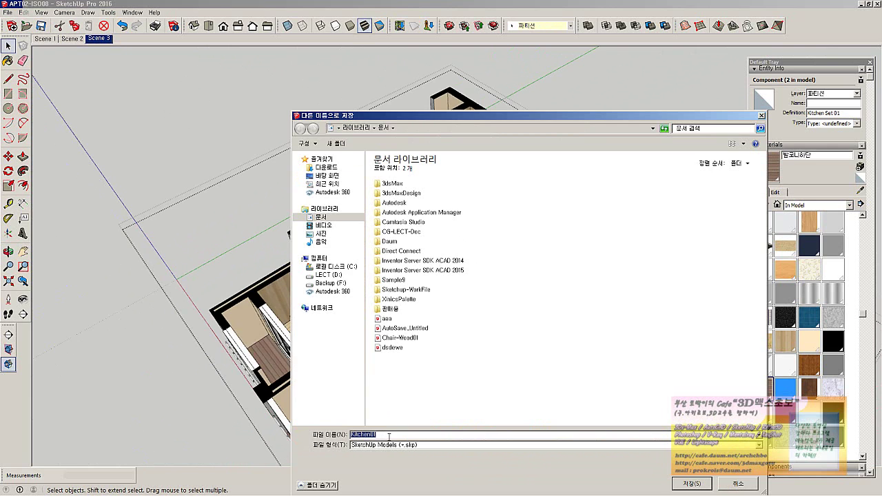
key(Return)
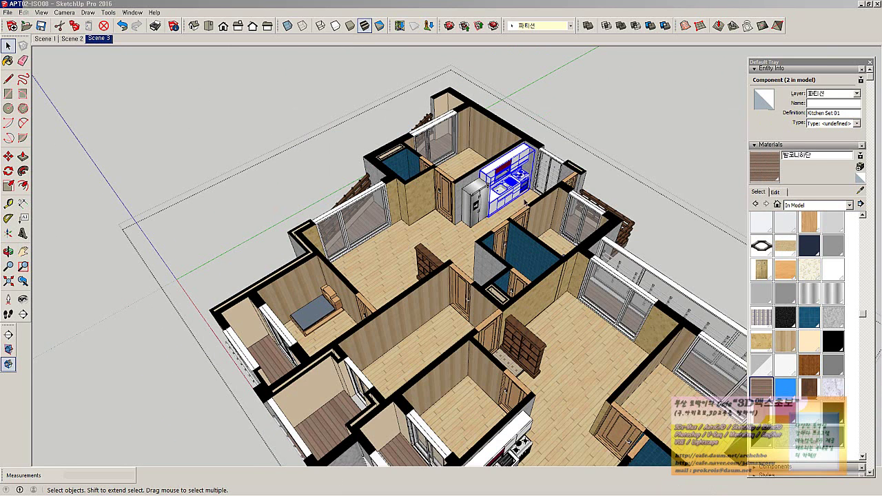
Delete the kitchen set and the refrigerator beside it from the first apartment
middle_drag(524, 190, 518, 200)
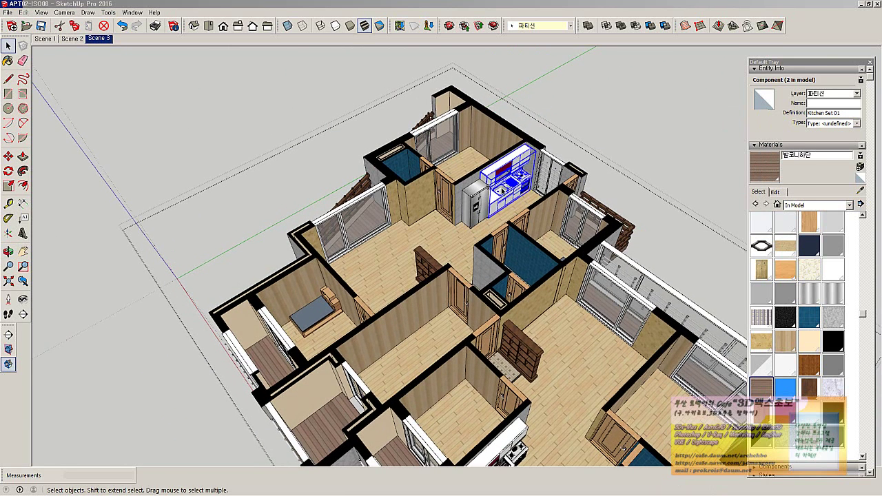
key(Delete)
click(478, 206)
key(Delete)
Delete the second apartment's kitchen set and its dining table with chairs
middle_drag(530, 292, 451, 406)
click(460, 413)
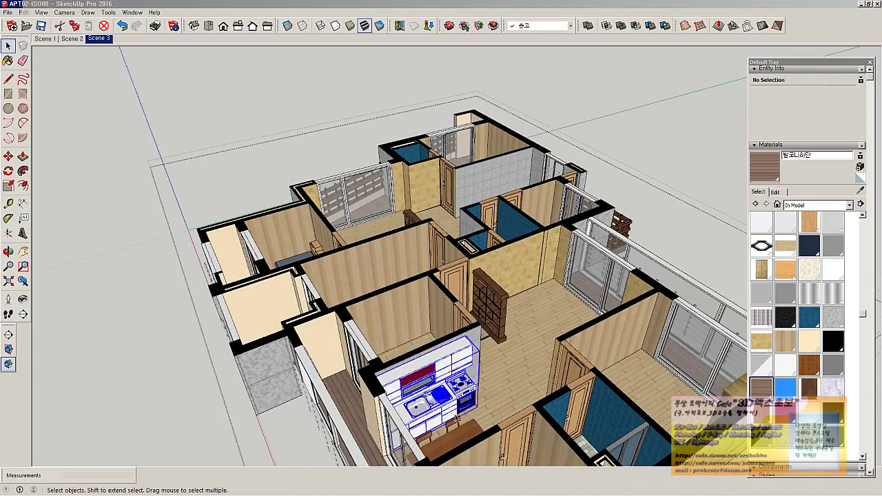
key(Delete)
middle_drag(465, 436, 547, 379)
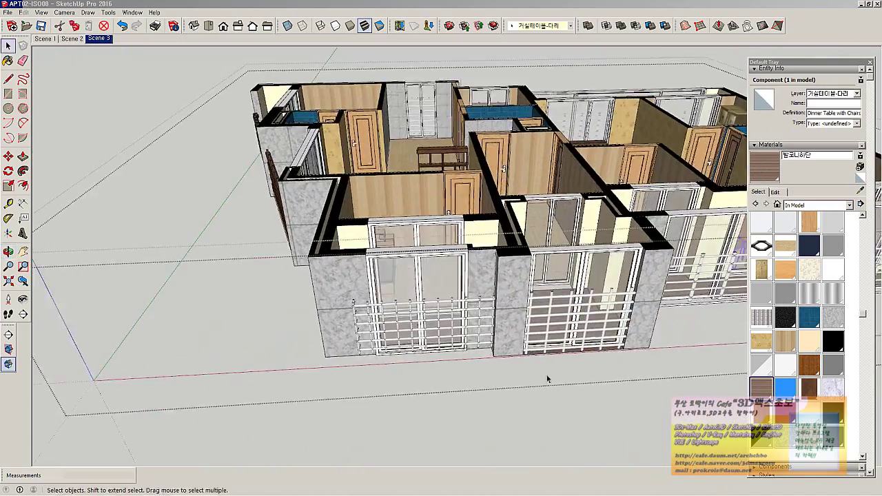
scroll(547, 378, up, 5)
middle_drag(715, 383, 488, 89)
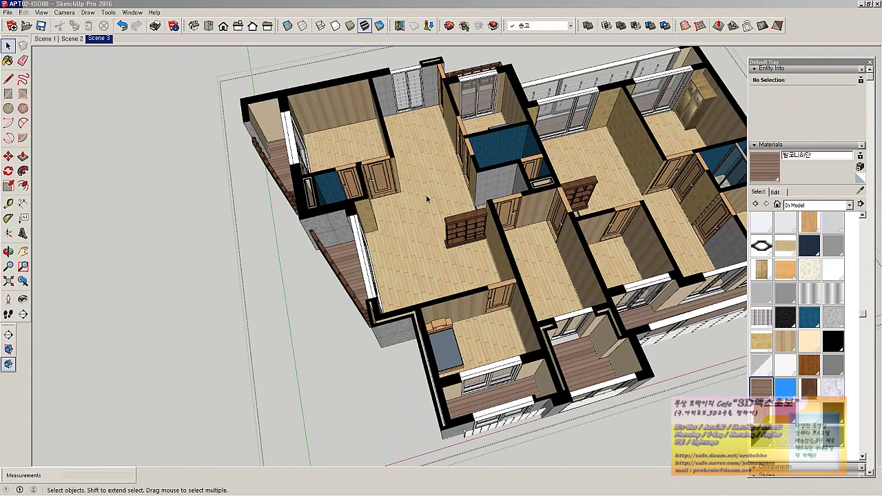
Close the open group and unhide all hidden geometry to bring back the ceiling slab
middle_drag(423, 183, 344, 172)
click(24, 12)
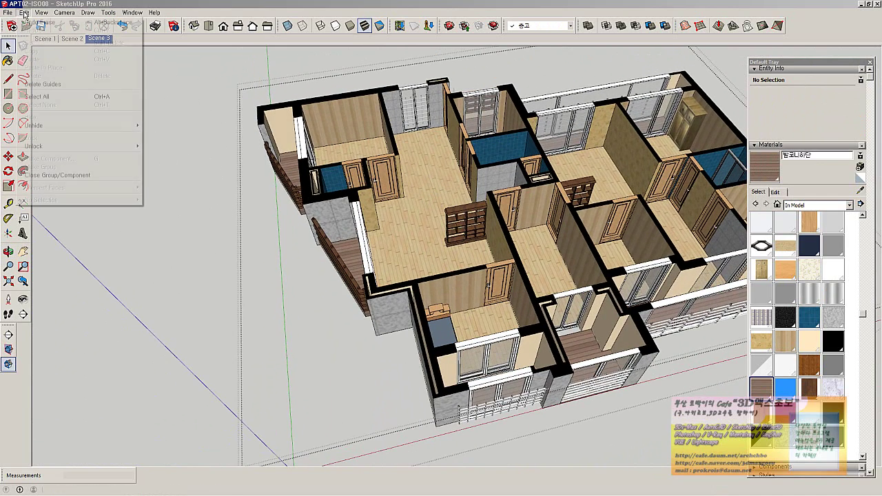
mouse_move(65, 130)
click(156, 143)
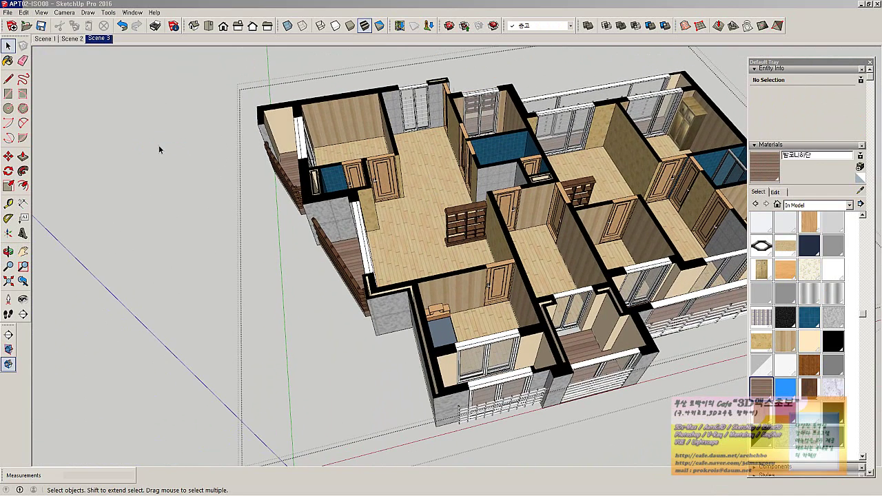
click(43, 12)
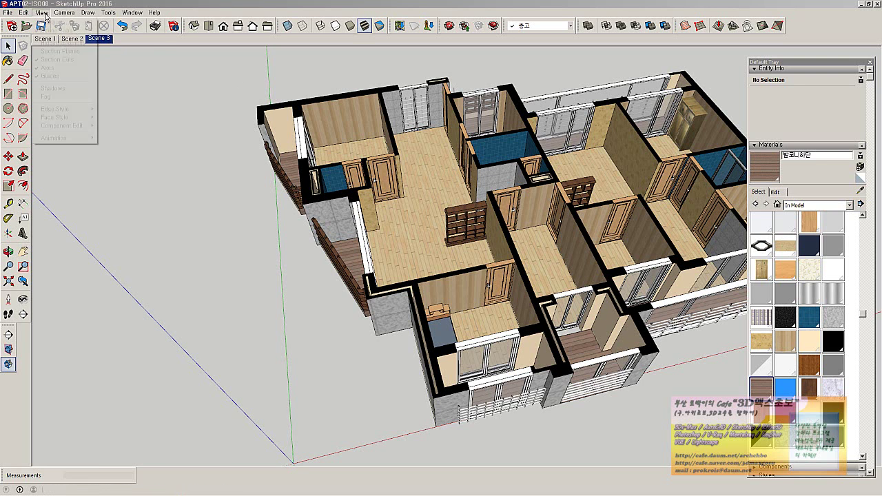
mouse_move(24, 13)
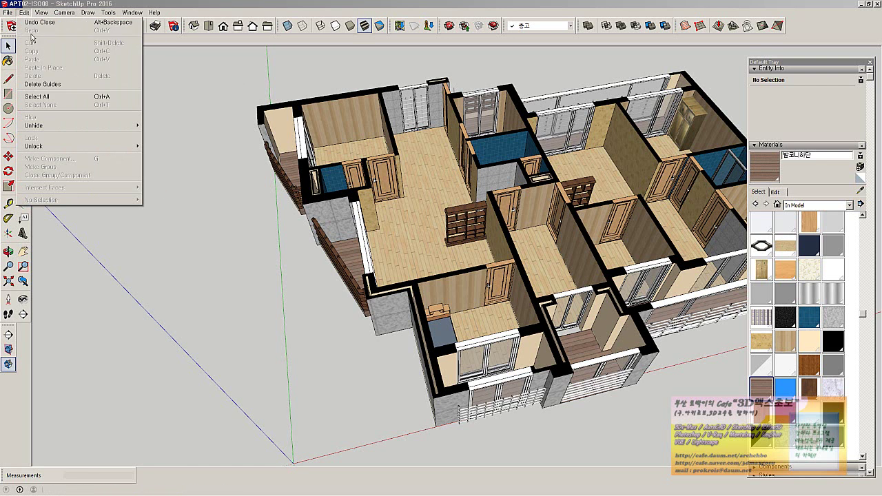
click(152, 143)
middle_drag(157, 144, 386, 169)
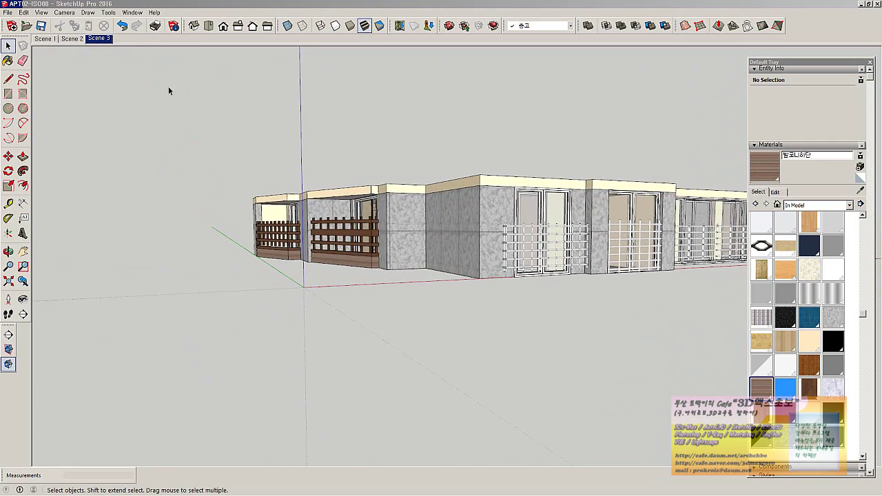
Frame the whole exterior in a low corner view and add it as a new scene
mouse_move(416, 248)
shift+middle_down()
mouse_move(281, 283)
mouse_move(311, 260)
mouse_move(343, 268)
mouse_move(251, 236)
shift+middle_up()
scroll(343, 268, up, 1)
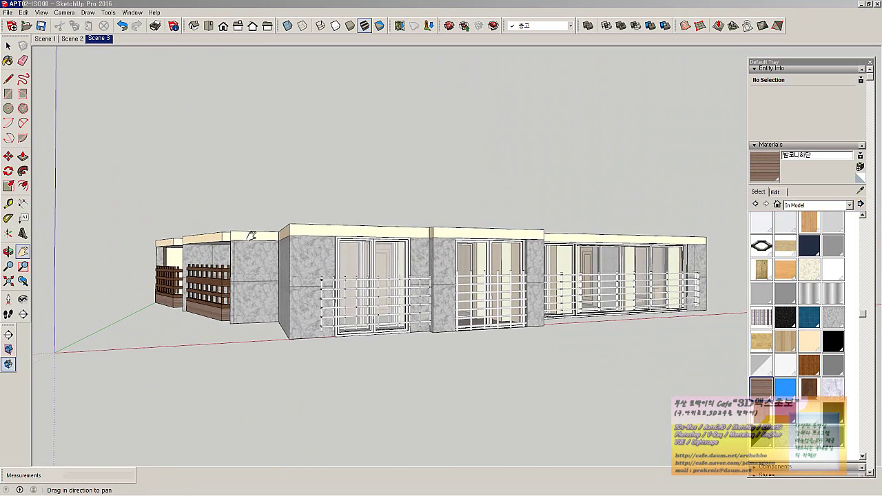
click(58, 12)
click(61, 5)
click(42, 13)
mouse_move(83, 138)
click(117, 138)
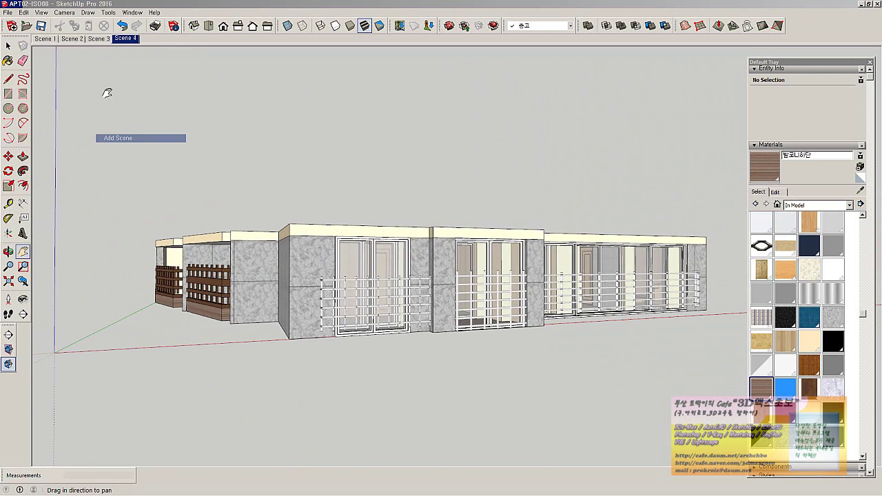
Update the new scene with the current exterior view and switch to Scene 1
right_click(127, 39)
click(165, 73)
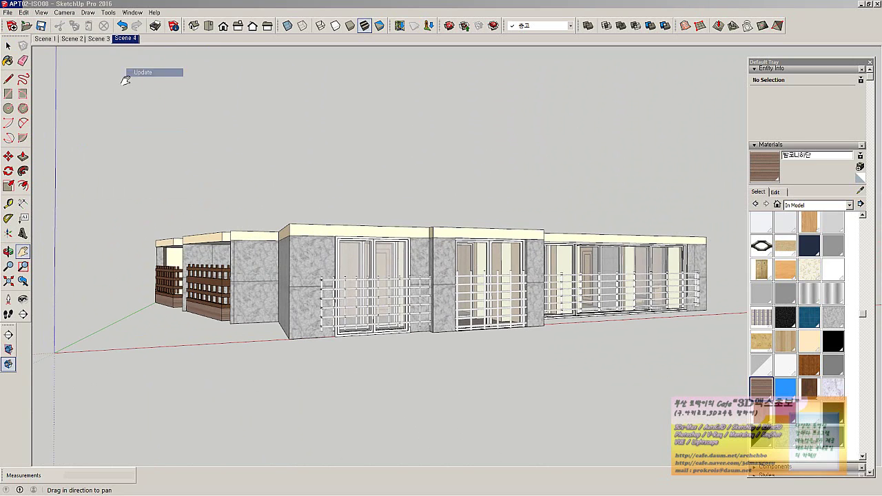
click(50, 41)
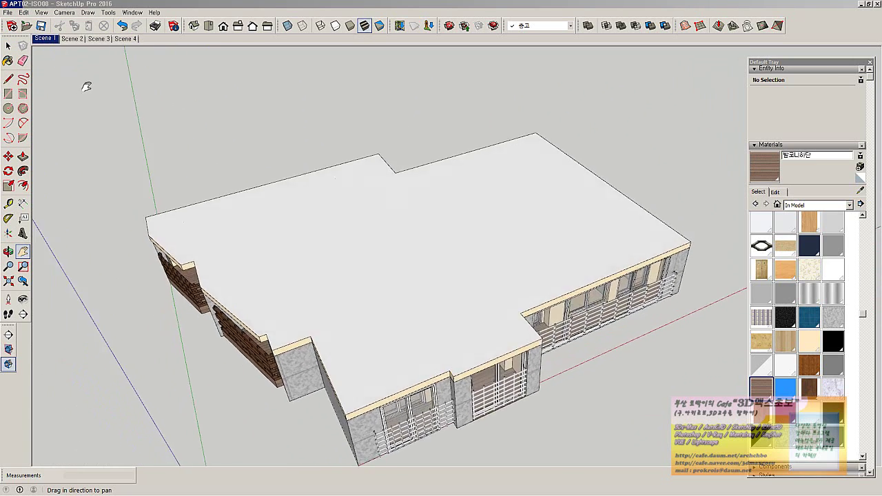
Check the saved views by switching through Scene 2, Scene 3 and Scene 4
click(73, 39)
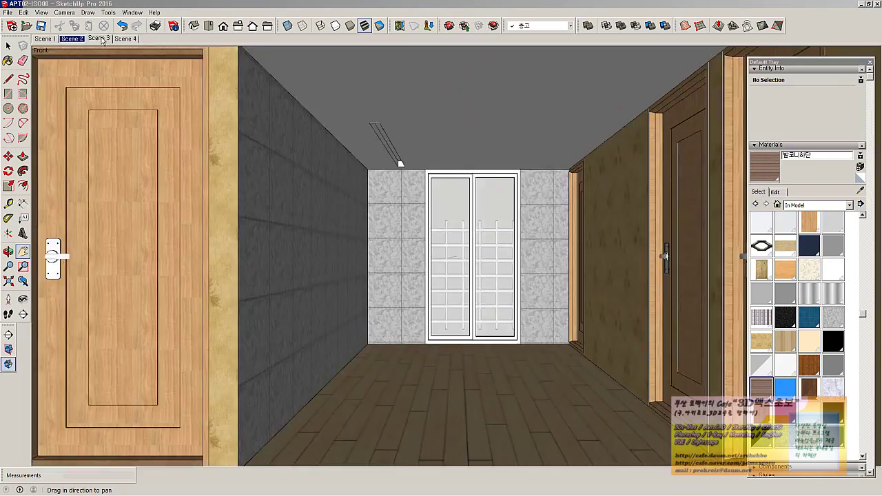
click(100, 40)
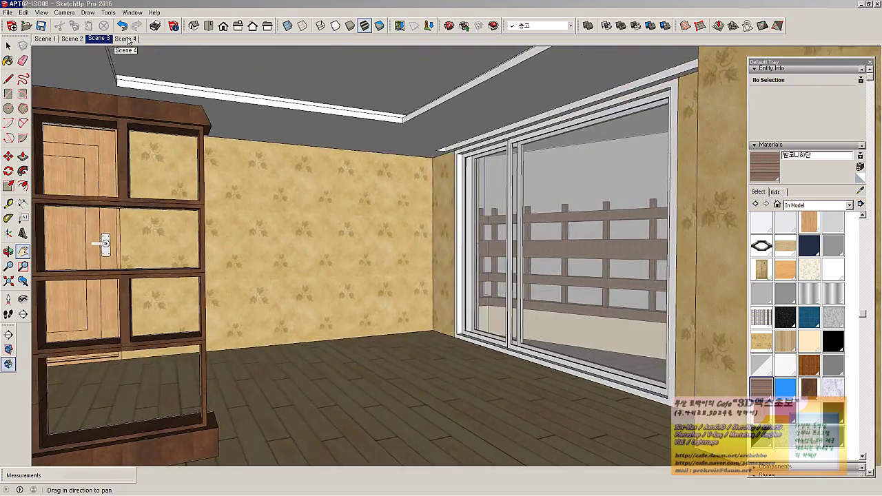
click(127, 39)
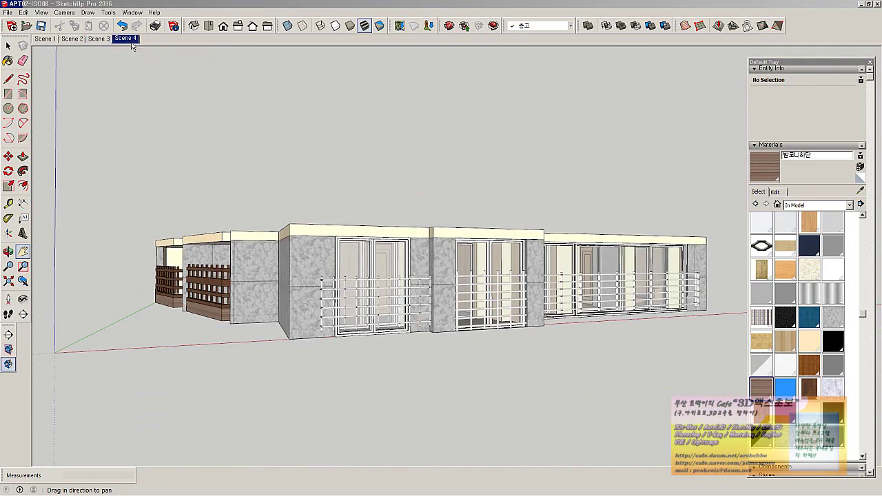
Copy the ceiling slab group straight down to the base of the apartment's exterior walls
middle_drag(350, 182, 481, 172)
click(378, 241)
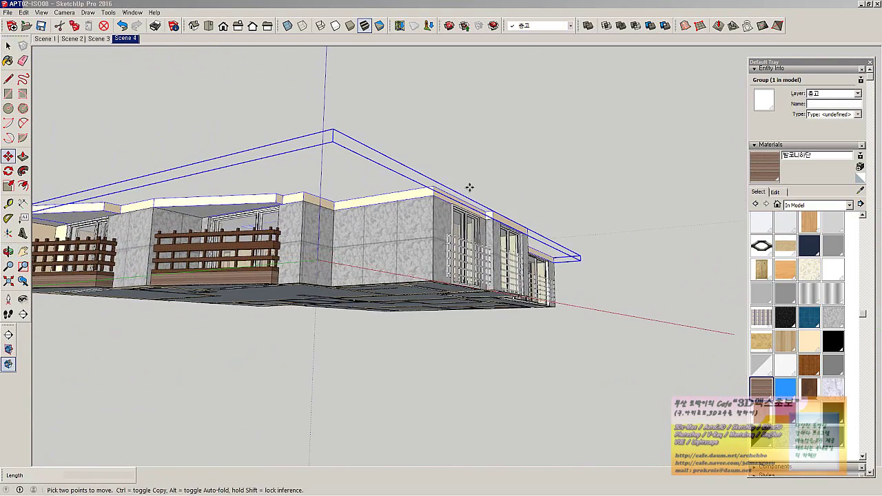
click(434, 187)
key(ctrl)
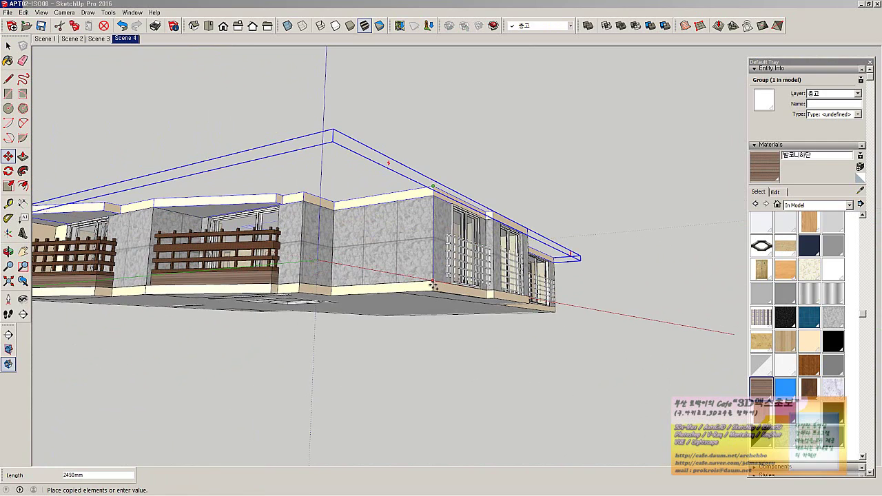
click(433, 283)
Move all three groups up about 250 mm along the blue axis so the base slab's underside rests on the ground
scroll(433, 283, down, 5)
middle_drag(441, 296, 650, 305)
middle_drag(299, 331, 504, 335)
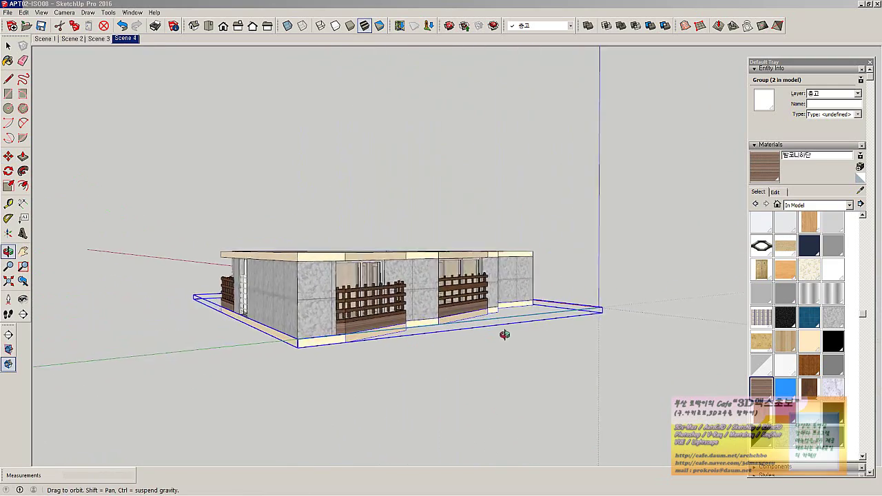
scroll(287, 330, up, 5)
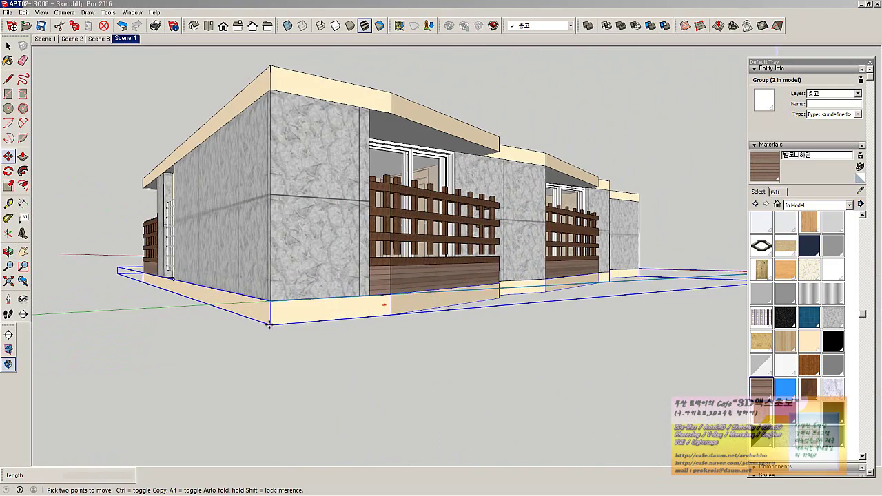
click(269, 324)
scroll(304, 323, down, 5)
key(space)
scroll(273, 313, up, 5)
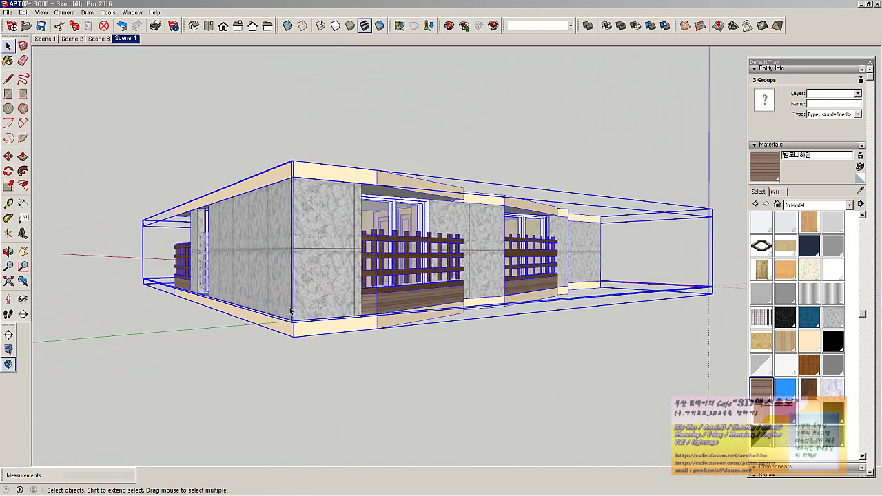
key(m)
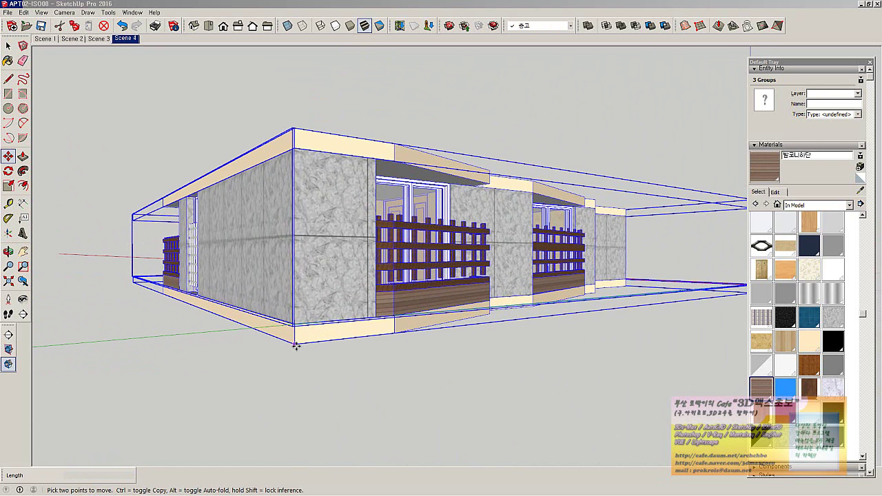
click(296, 346)
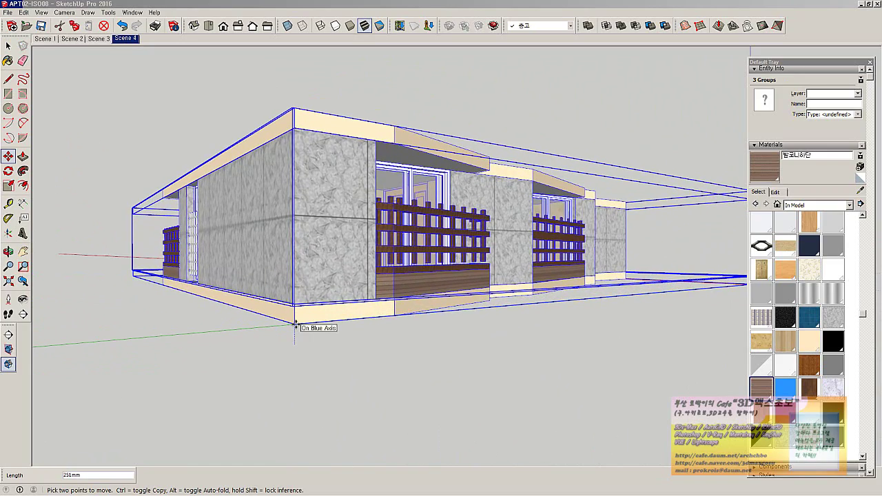
middle_drag(295, 323, 299, 394)
key(space)
Select the apartment with both slabs and raise everything straight up along the blue axis, clear of the ground
click(292, 362)
scroll(292, 363, up, 2)
click(345, 351)
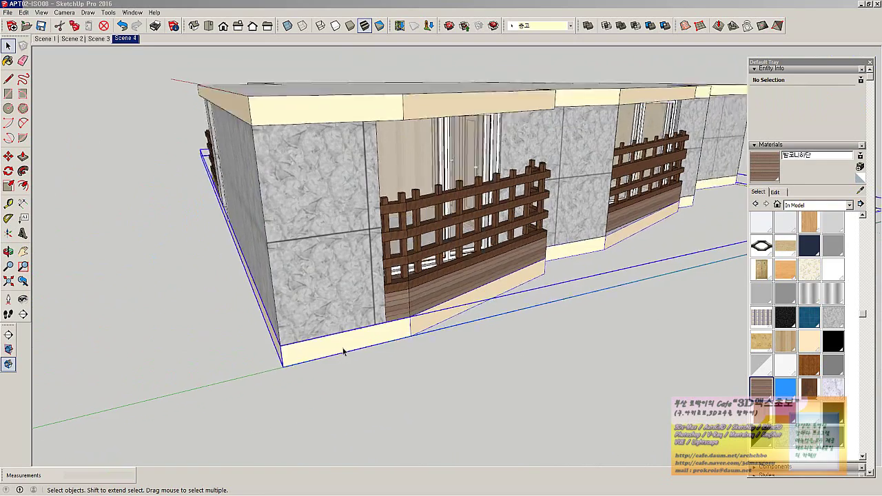
middle_drag(345, 351, 393, 327)
drag(541, 307, 684, 397)
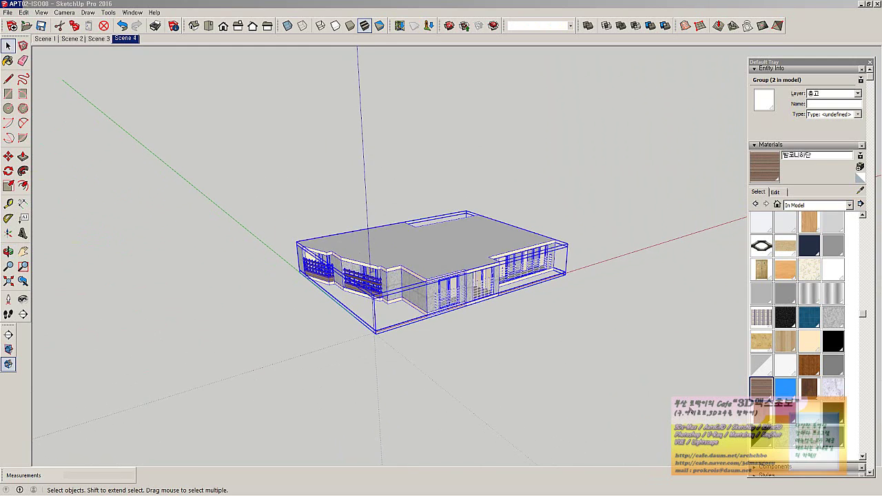
middle_drag(691, 411, 442, 345)
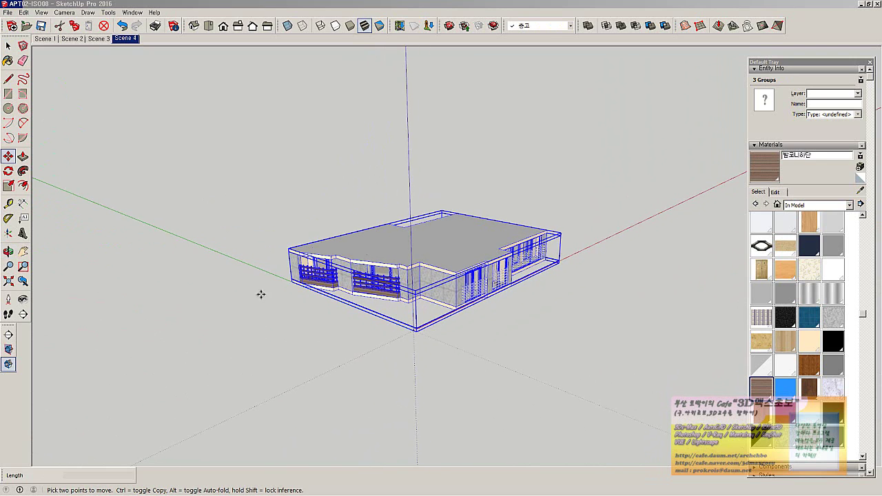
middle_drag(261, 294, 439, 310)
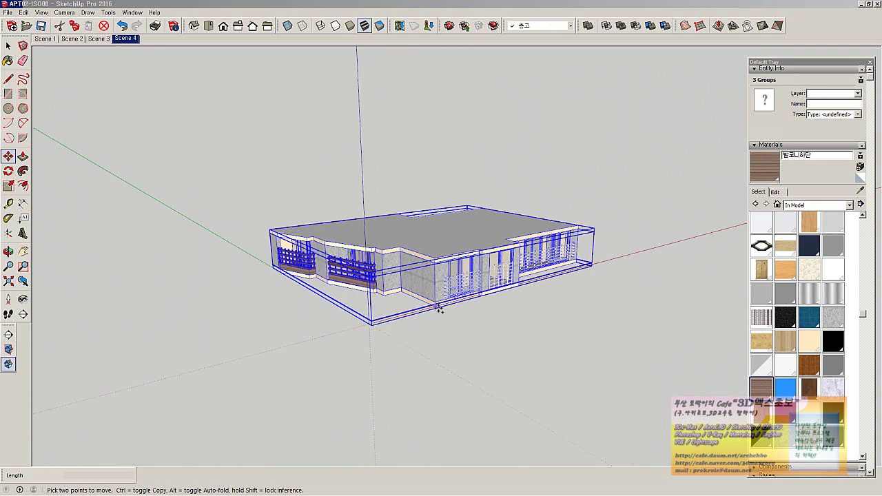
click(436, 305)
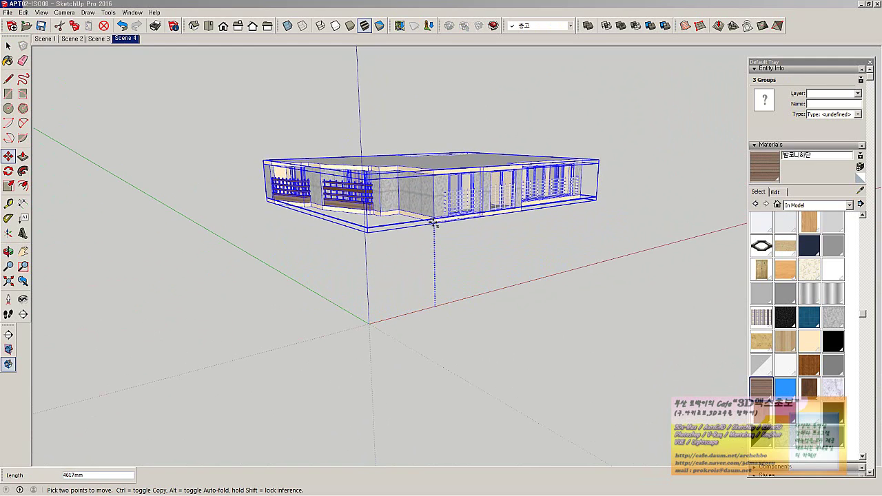
text(350)
key(Return)
Copy the raised building's bottom slab group straight down along the blue axis to ground level
key(o)
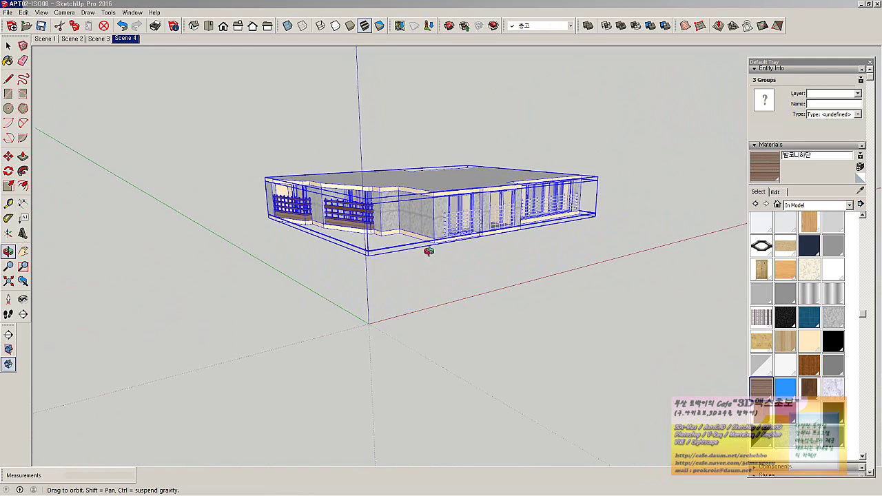
drag(429, 252, 593, 246)
key(space)
click(593, 246)
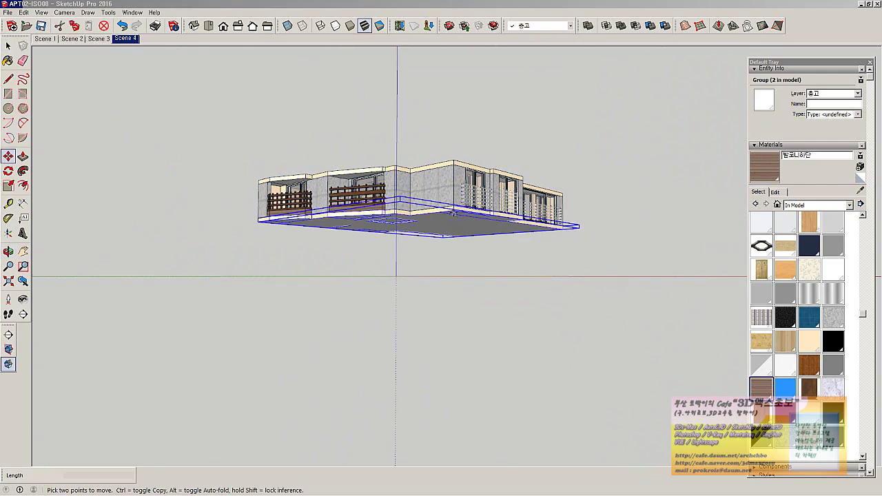
key(ctrl)
click(260, 222)
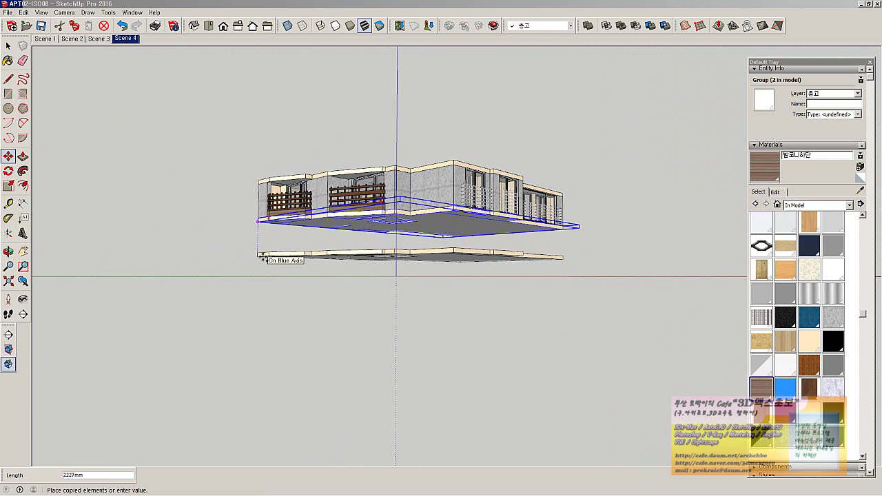
key(Return)
middle_drag(265, 258, 428, 254)
Open the ground-level slab group for editing
key(m)
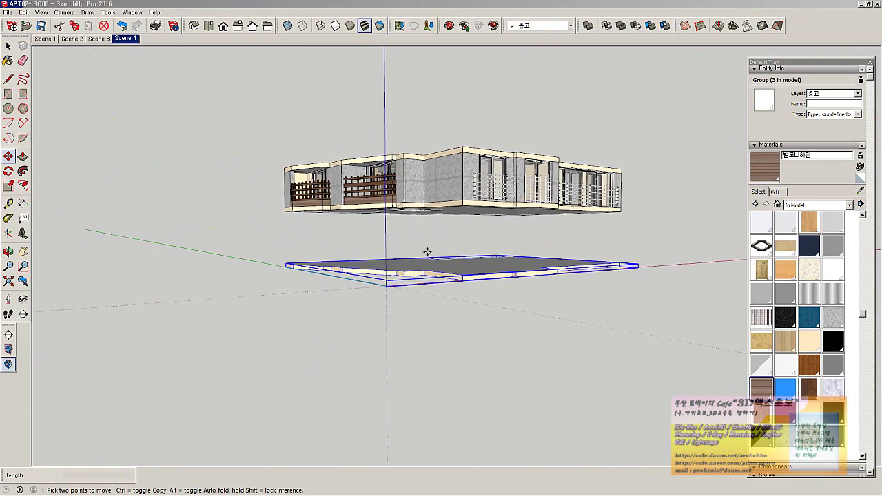
middle_drag(474, 281, 525, 218)
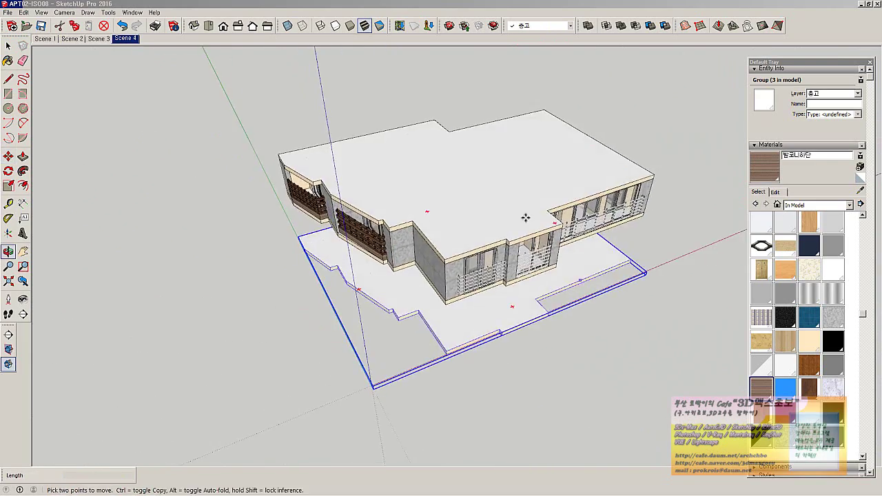
middle_drag(488, 150, 514, 329)
double_click(514, 330)
Try to pull the ground slab's recessed long edge and small offset edge outward, flush with the front edge
click(514, 329)
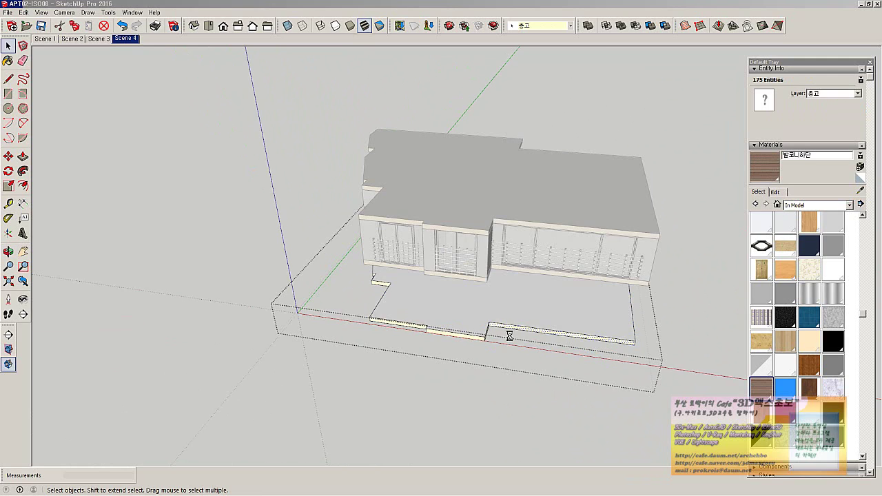
key(p)
scroll(535, 332, up, 1)
middle_drag(532, 341, 480, 322)
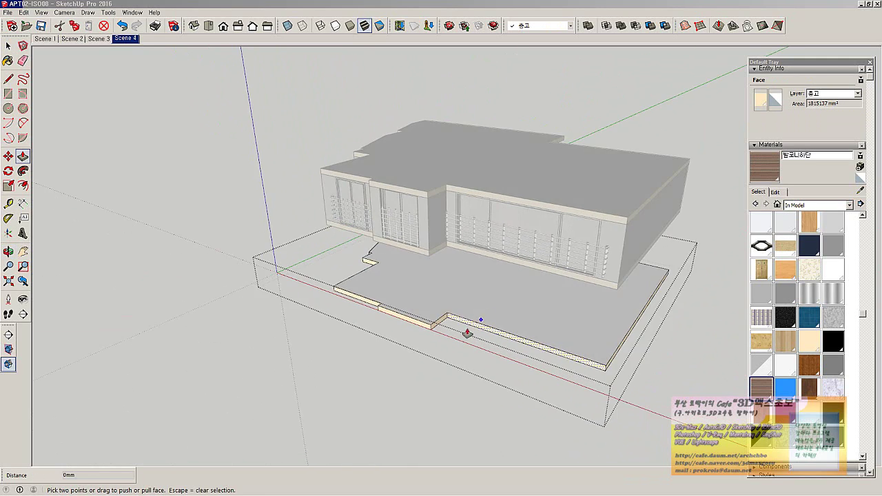
scroll(466, 332, up, 2)
click(462, 325)
click(415, 328)
middle_drag(413, 328, 551, 331)
scroll(545, 328, up, 3)
click(431, 323)
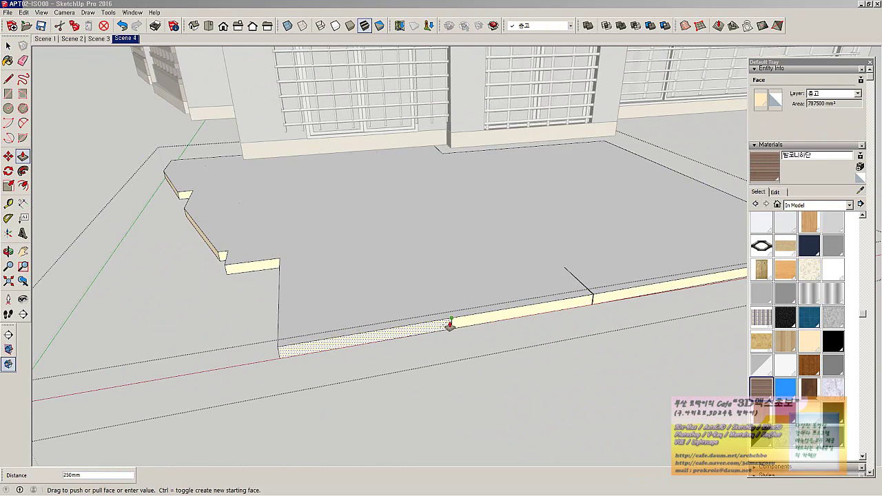
click(453, 325)
mouse_move(453, 324)
middle_down()
mouse_move(613, 321)
mouse_move(507, 351)
middle_up()
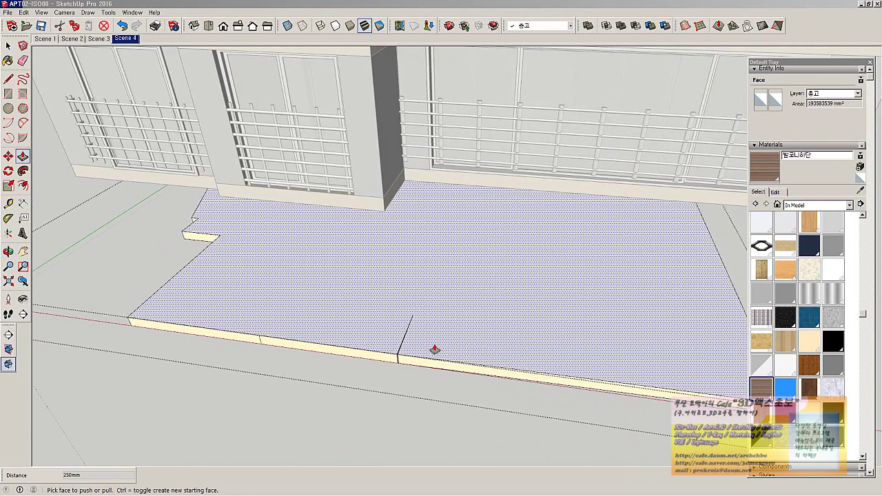
Erase the leftover seam edge on the extended slab, then undo the erasing and the slab's outward extensions
key(e)
click(412, 337)
mouse_move(418, 346)
middle_down()
mouse_move(461, 317)
mouse_move(388, 311)
middle_up()
key(ctrl+z)
key(ctrl+z)
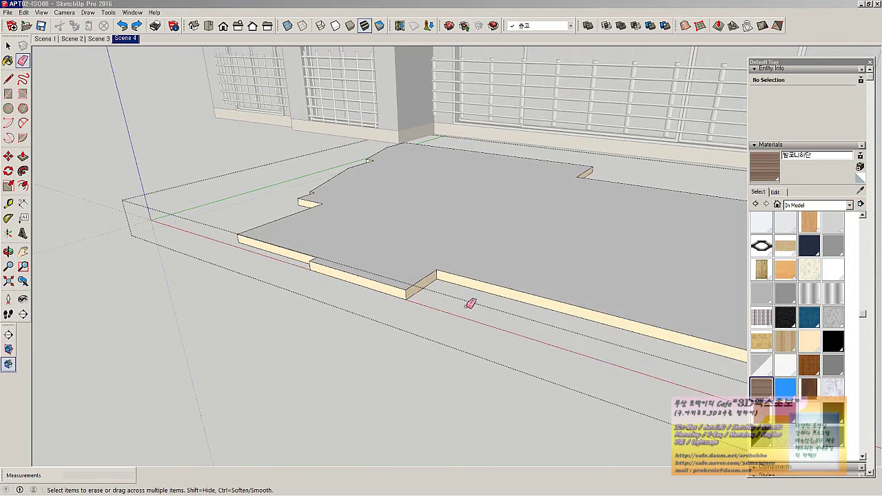
Draw a thin rectangular strip on the ground slab's top face along its recessed long edge
mouse_move(471, 304)
middle_down()
mouse_move(372, 305)
mouse_move(364, 283)
mouse_move(387, 327)
middle_up()
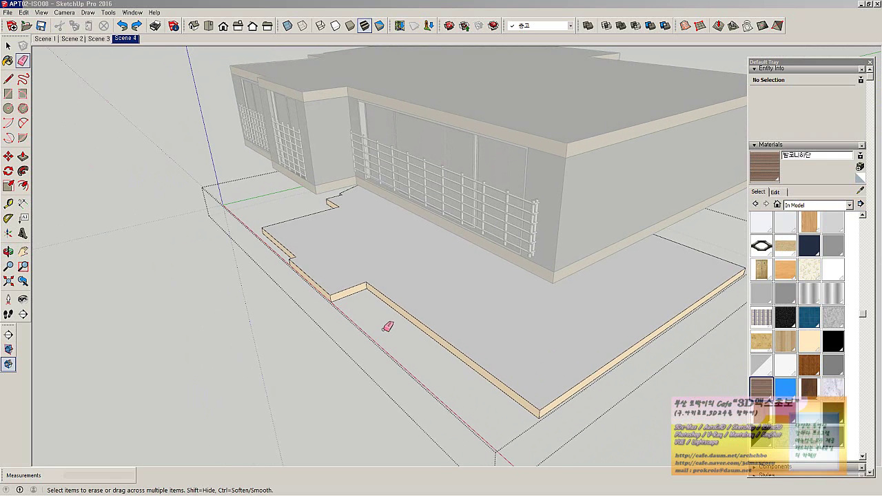
click(6, 94)
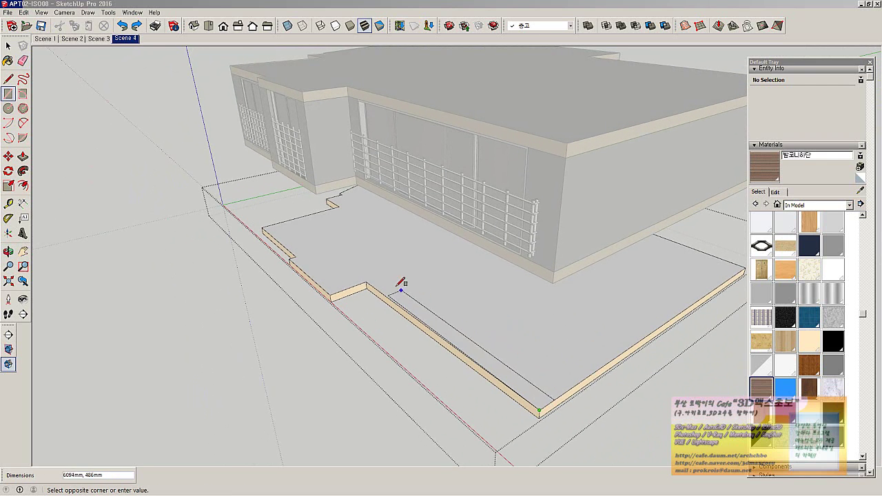
scroll(417, 316, up, 2)
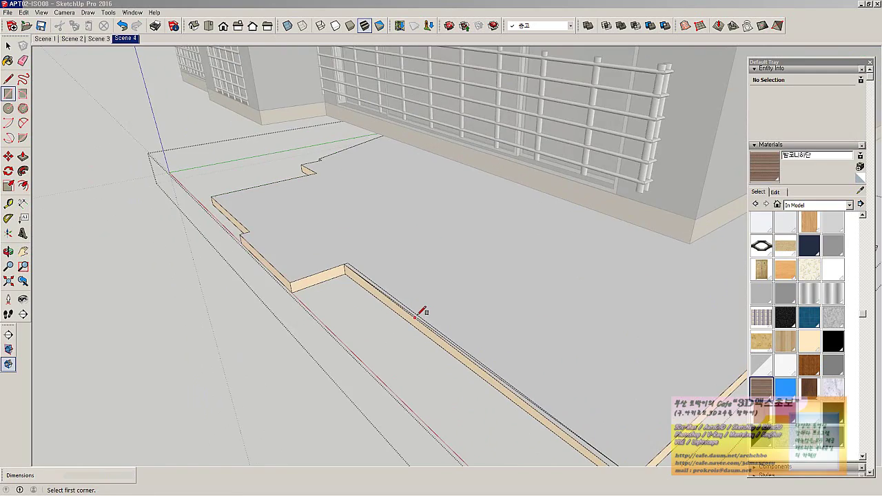
middle_drag(417, 315, 380, 336)
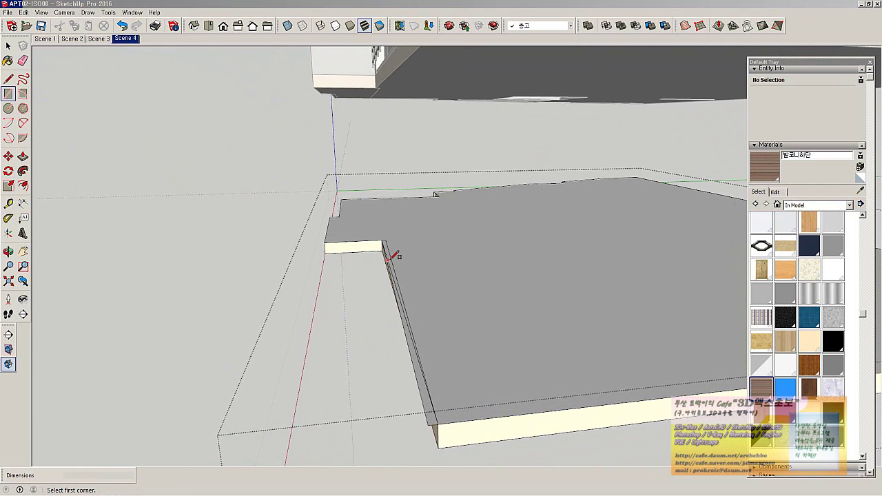
Push the thin strip 250 mm through the slab's thickness to trim the recessed edge
scroll(394, 256, up, 3)
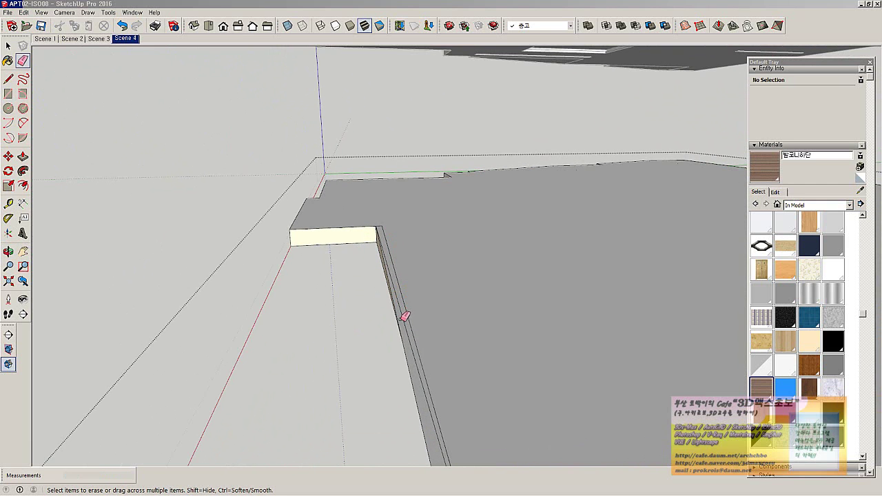
mouse_move(409, 326)
middle_down()
mouse_move(433, 256)
mouse_move(483, 310)
mouse_move(478, 270)
mouse_move(479, 297)
mouse_move(429, 227)
middle_up()
key(e)
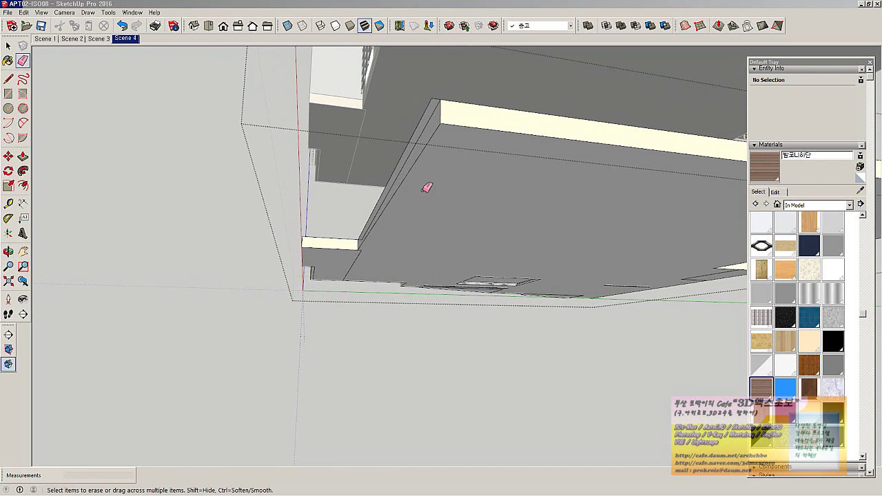
key(p)
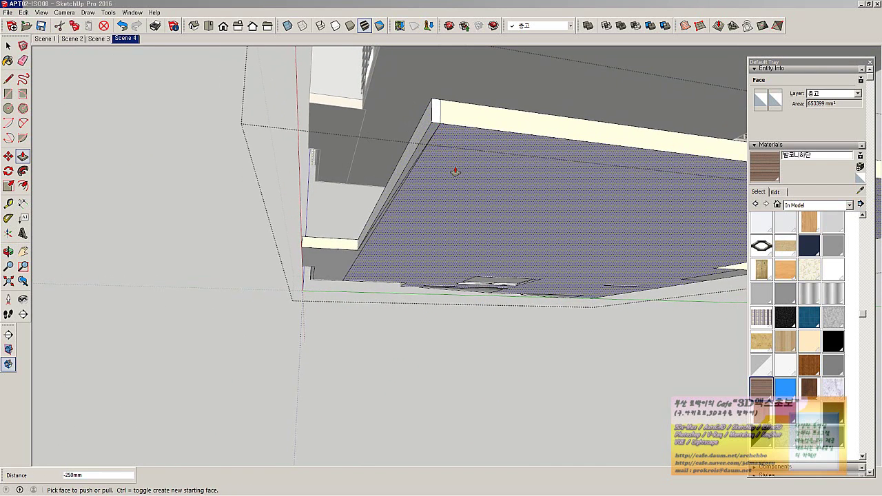
middle_drag(421, 187, 282, 185)
Erase the leftover line on the slab's underside along the trimmed recessed edge
scroll(126, 211, up, 5)
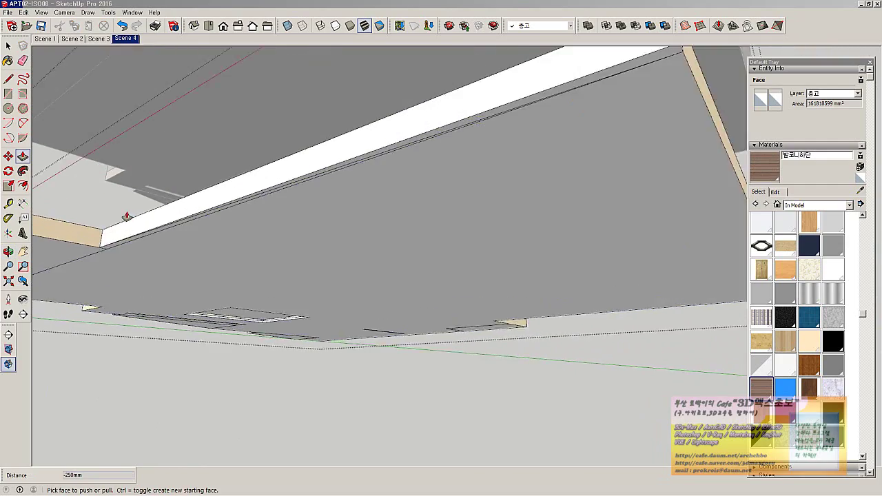
mouse_move(183, 243)
middle_down()
mouse_move(272, 172)
mouse_move(319, 163)
middle_up()
key(e)
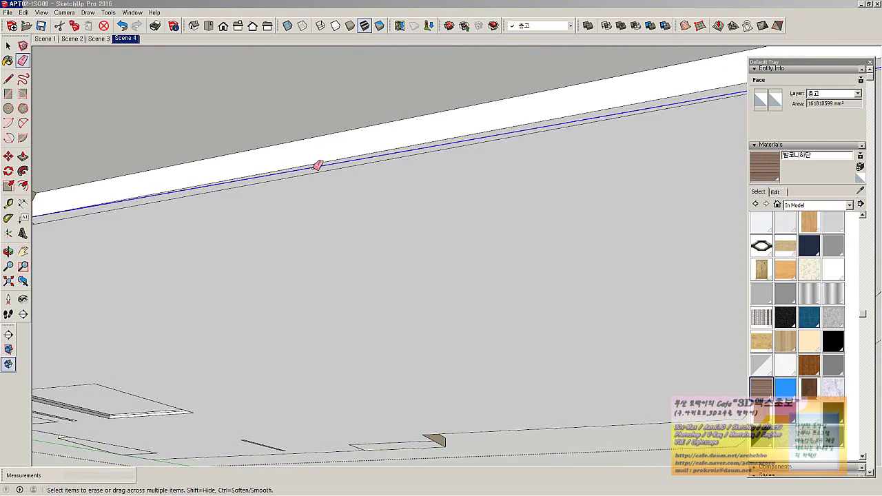
scroll(338, 176, down, 4)
mouse_move(483, 199)
middle_down()
mouse_move(482, 212)
mouse_move(309, 200)
middle_up()
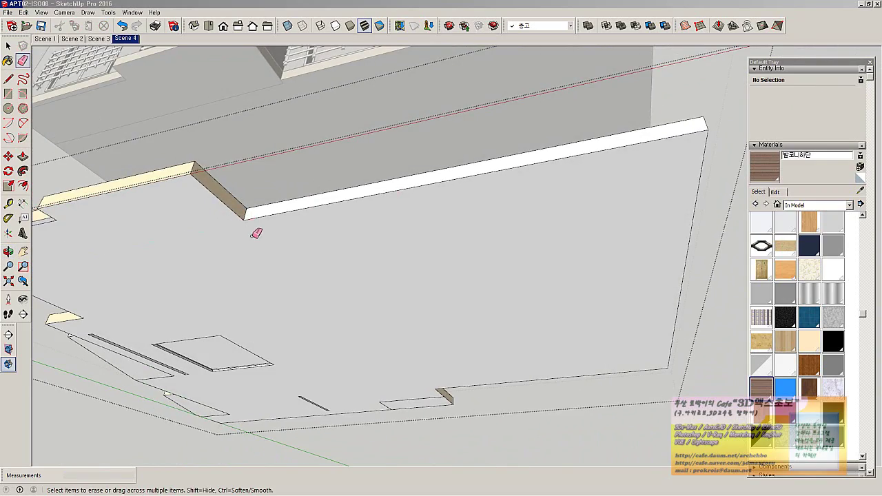
Try to erase the leftover line along the recessed edge on the ground slab's top face
mouse_move(256, 233)
middle_down()
mouse_move(171, 410)
mouse_move(247, 371)
middle_up()
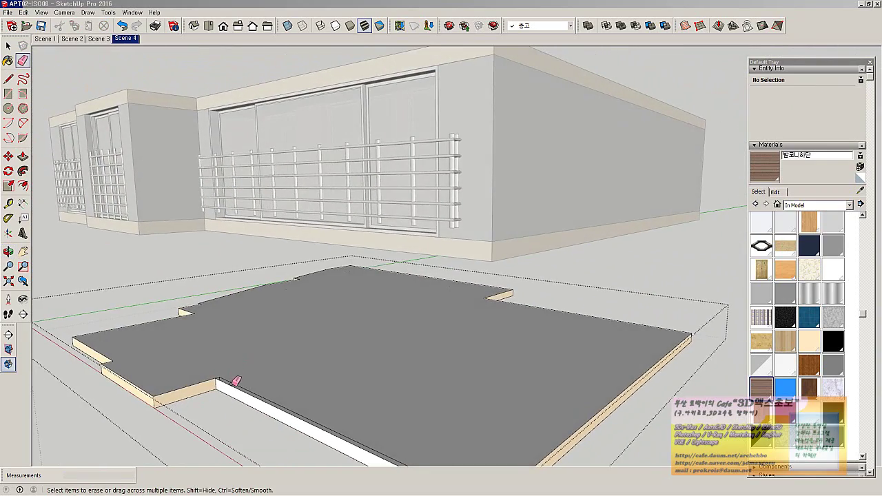
scroll(236, 381, up, 4)
click(224, 377)
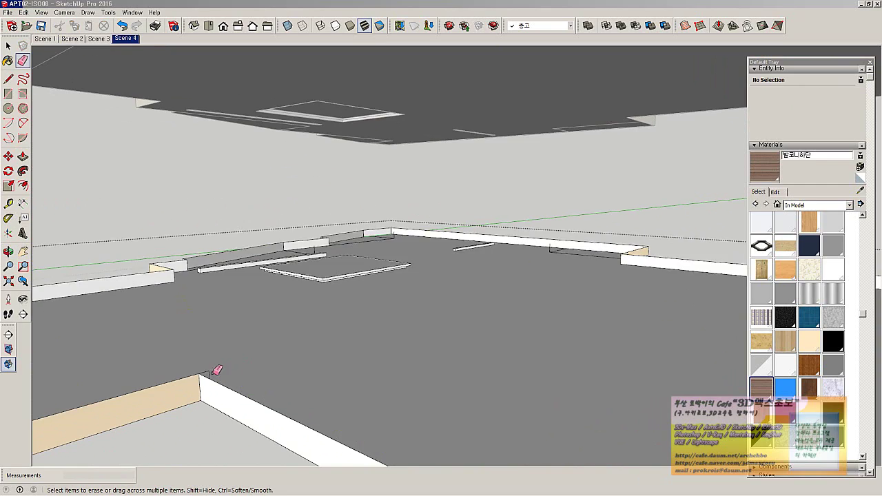
scroll(244, 370, down, 8)
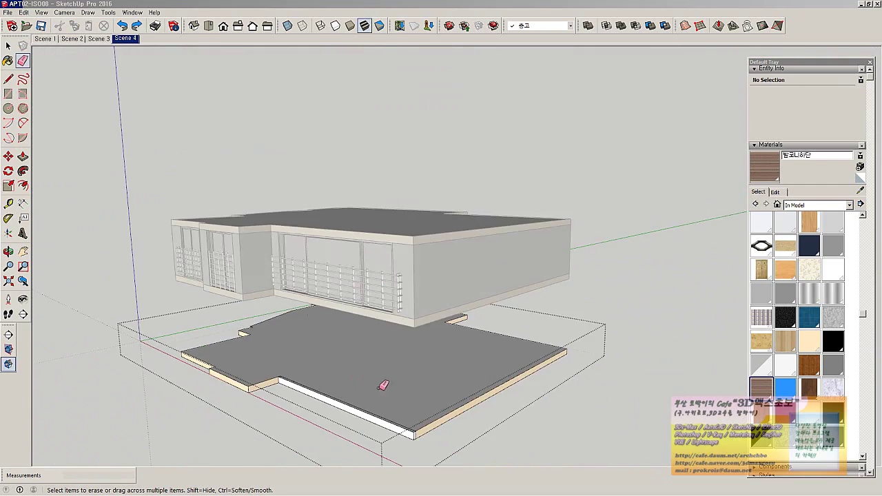
Draw a small rectangle across the outer end of the leftover strip and erase the seam line along the recessed edge
middle_drag(384, 384, 606, 463)
scroll(586, 446, up, 4)
shift+middle_drag(512, 433, 467, 381)
mouse_move(509, 414)
middle_down()
mouse_move(497, 415)
mouse_move(486, 447)
mouse_move(517, 425)
middle_up()
scroll(486, 447, up, 4)
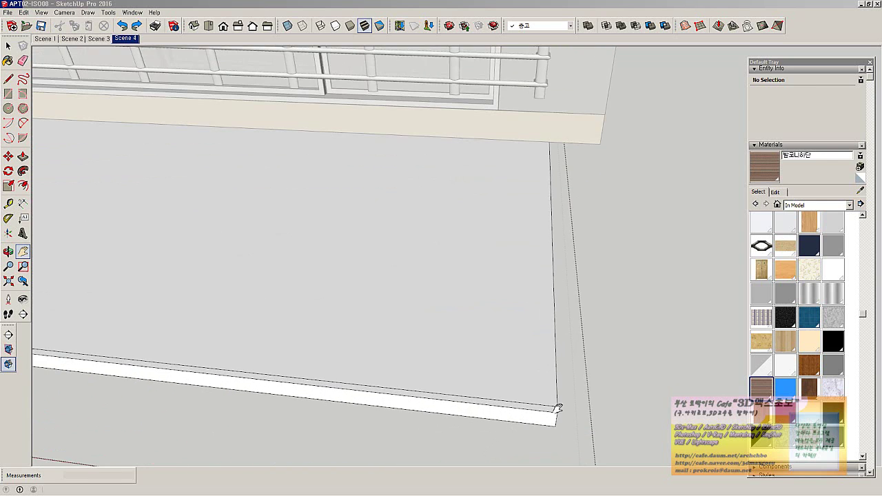
scroll(557, 408, up, 5)
key(r)
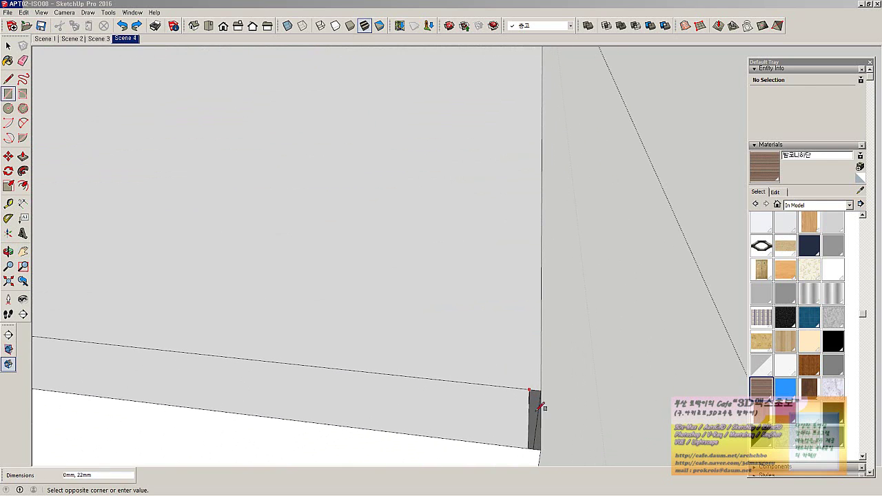
key(e)
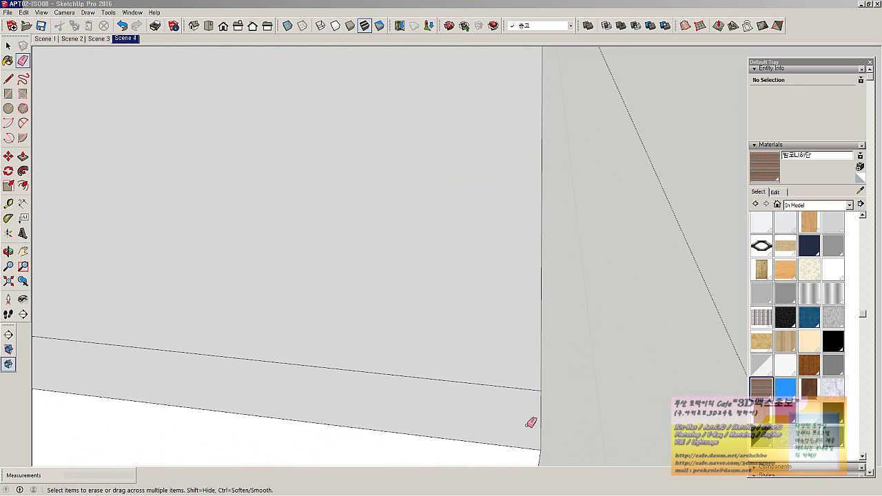
scroll(483, 407, down, 4)
scroll(348, 393, down, 2)
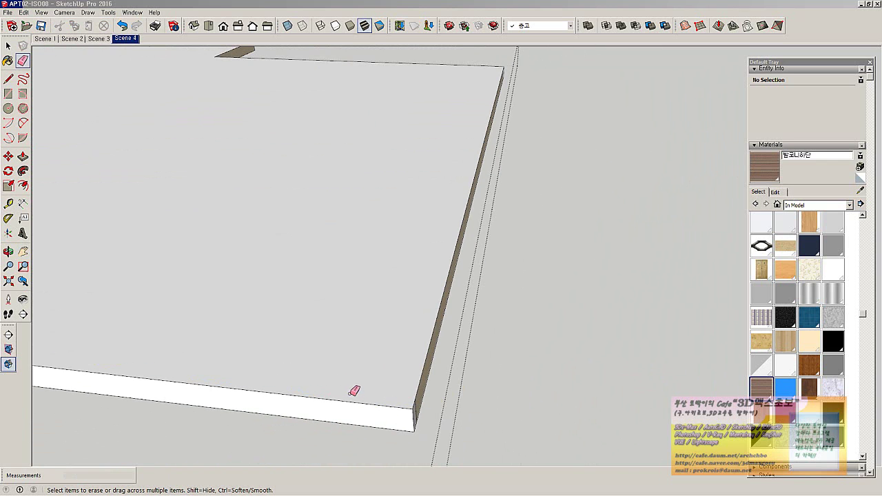
Erase the leftover line stub at the inner corner of the slab's recessed edge
scroll(350, 388, down, 2)
middle_drag(421, 396, 310, 345)
key(e)
click(310, 346)
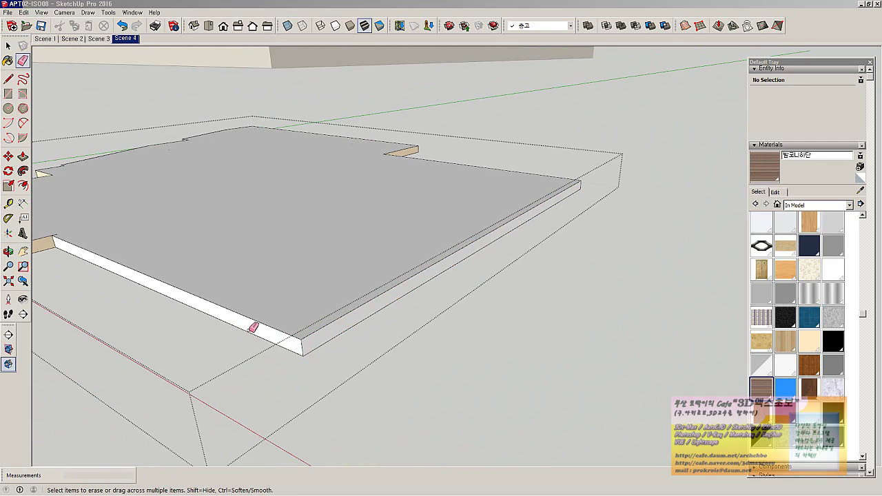
mouse_move(244, 342)
shift+middle_down()
mouse_move(364, 402)
mouse_move(613, 430)
shift+middle_up()
scroll(255, 278, up, 4)
scroll(350, 278, up, 3)
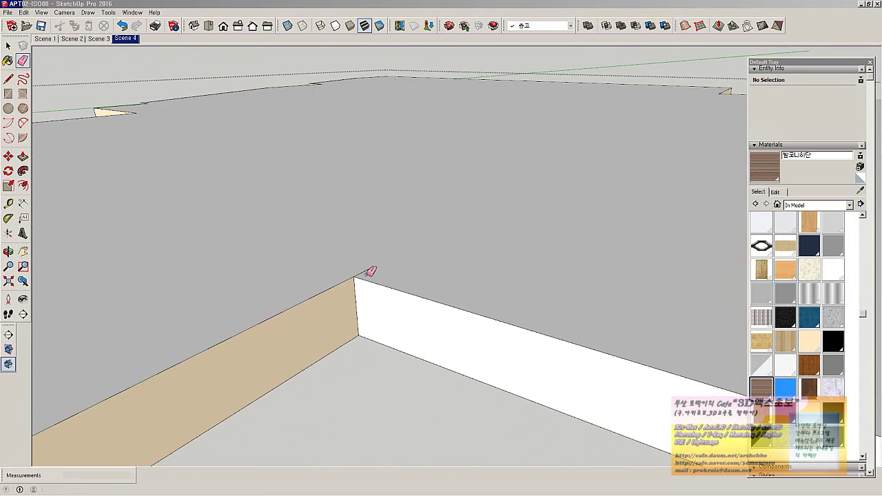
scroll(368, 271, down, 4)
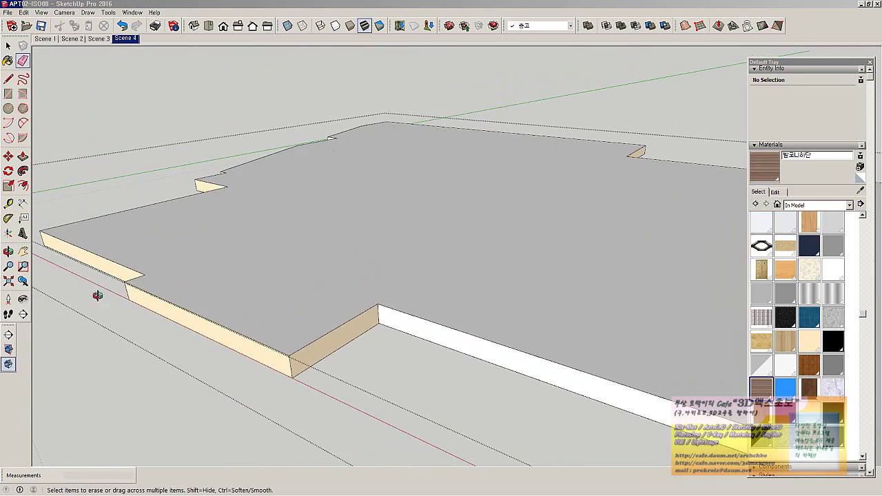
Pull the slab's recessed side faces outward until they are flush along the red-axis side
mouse_move(97, 295)
middle_down()
mouse_move(321, 245)
mouse_move(379, 294)
mouse_move(264, 311)
mouse_move(334, 341)
mouse_move(179, 343)
mouse_move(142, 309)
middle_up()
key(p)
mouse_move(142, 309)
mouse_down()
mouse_move(255, 316)
mouse_move(390, 346)
mouse_up()
mouse_move(390, 347)
middle_down()
mouse_move(191, 346)
mouse_move(402, 315)
mouse_move(381, 377)
middle_up()
key(e)
key(p)
drag(394, 369, 431, 363)
Pull the recessed edge faces around the slab's corner on the green-axis side outward to straighten its outline
middle_drag(221, 356, 291, 351)
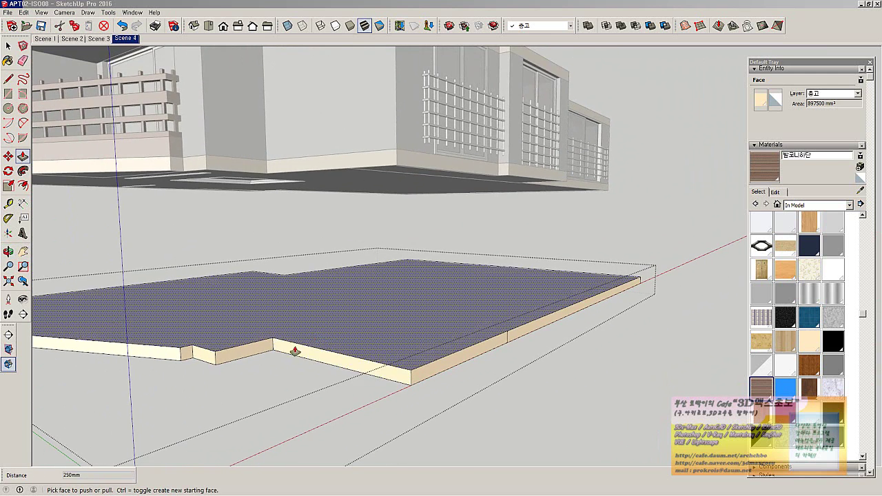
drag(291, 350, 197, 356)
middle_drag(197, 356, 147, 411)
drag(147, 411, 115, 418)
middle_drag(115, 418, 167, 374)
Pull the edge faces beside and between the two balcony recesses outward to align with the green axis
scroll(191, 388, up, 8)
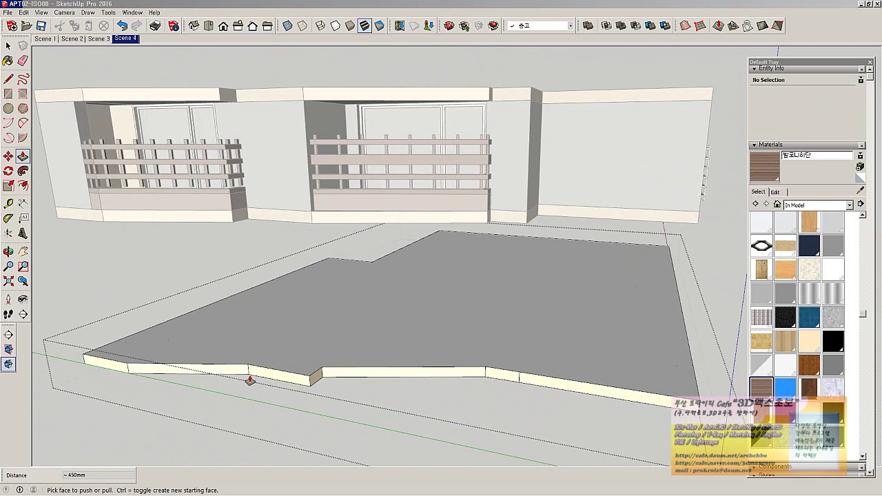
drag(250, 379, 130, 369)
drag(506, 380, 283, 401)
double_click(560, 391)
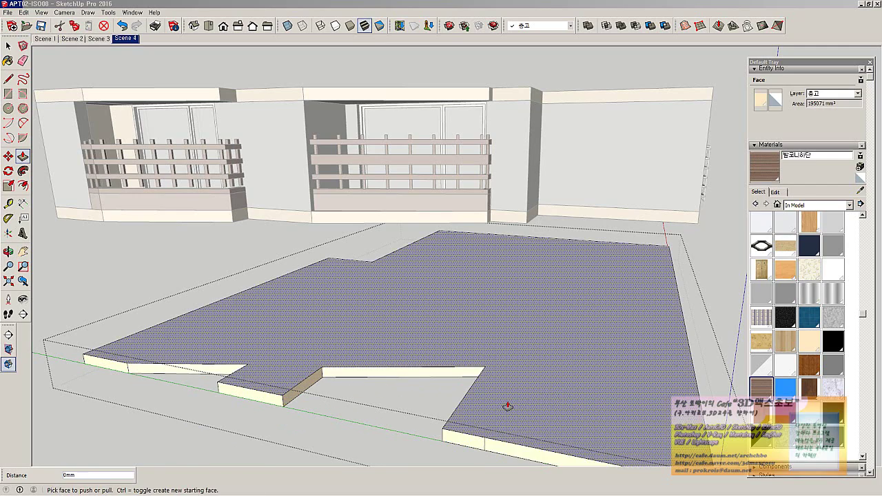
Draw rectangles on the slab's top face to cover the two balcony recesses
middle_drag(508, 405, 338, 434)
key(r)
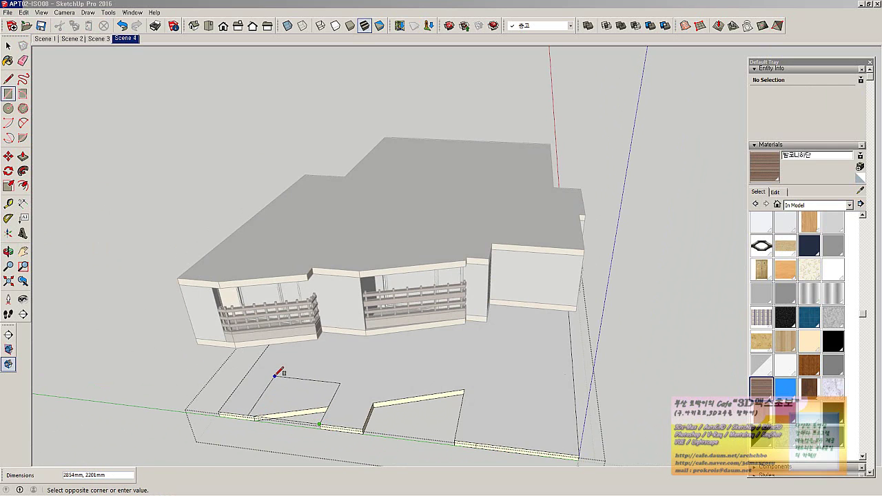
click(380, 367)
Draw a rectangle about 2910 by 1340 mm over the smaller balcony recess on the slab's underside
middle_drag(393, 379, 512, 216)
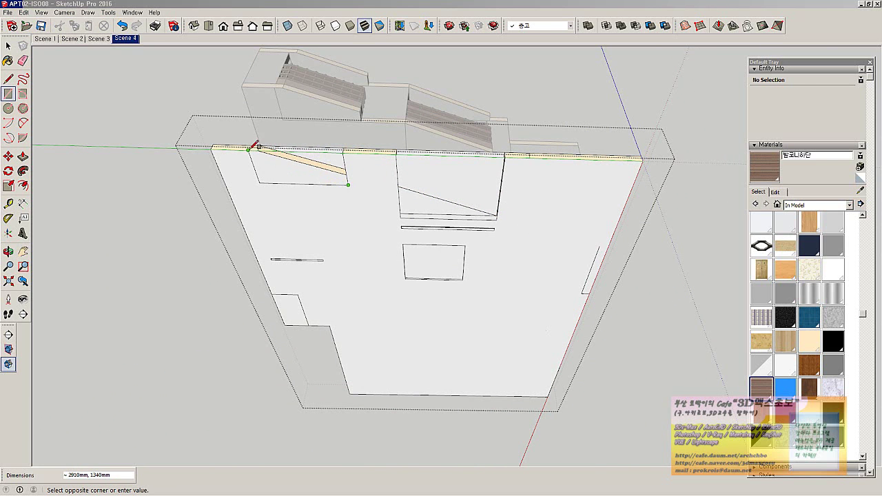
middle_drag(326, 184, 328, 172)
Try to erase the leftover lines around the larger balcony recess on the slab's underside
key(e)
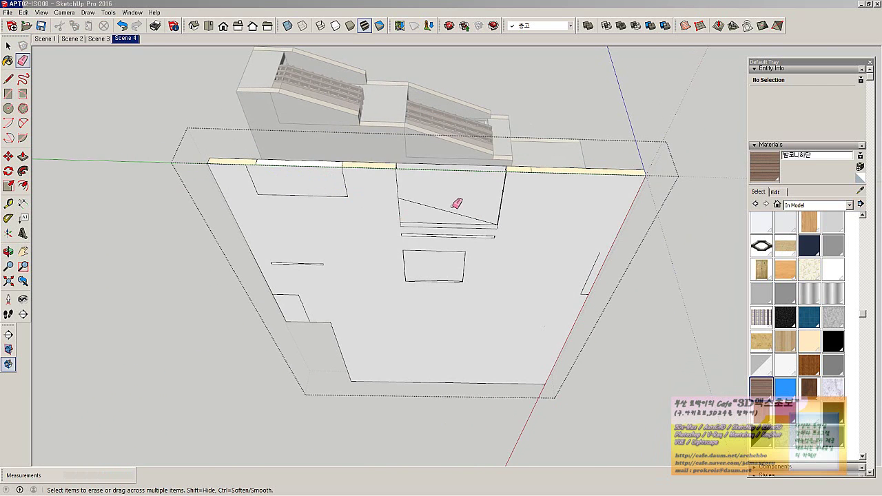
drag(487, 230, 506, 222)
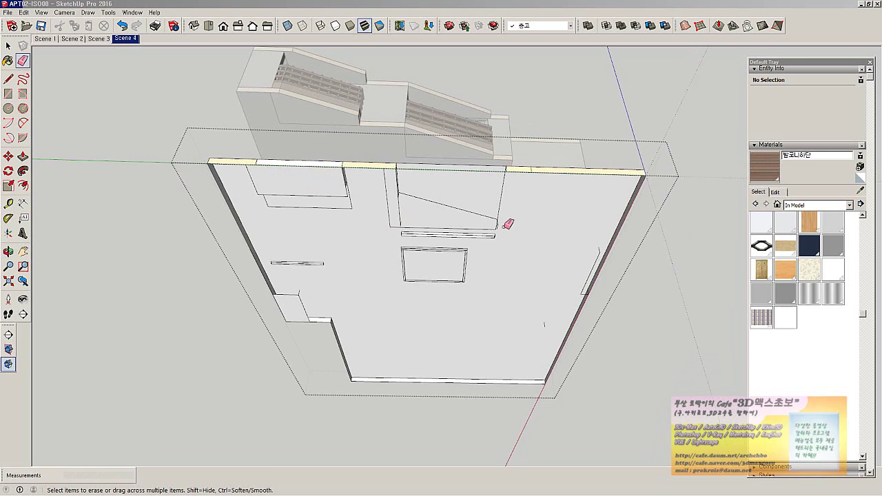
mouse_move(505, 222)
middle_down()
mouse_move(470, 273)
mouse_move(483, 303)
mouse_move(494, 252)
mouse_move(492, 172)
mouse_move(521, 218)
mouse_move(496, 138)
mouse_move(496, 170)
mouse_move(457, 161)
middle_up()
scroll(496, 234, up, 3)
scroll(496, 234, up, 4)
key(e)
click(486, 114)
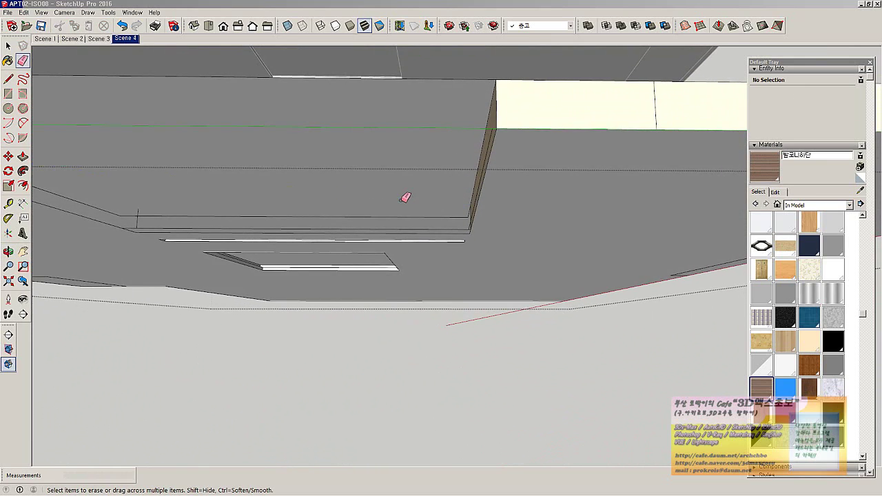
Draw a rectangle about 3420 by 2840 mm over the larger balcony recess on the slab's underside
middle_drag(428, 198, 514, 161)
key(t)
scroll(514, 161, up, 2)
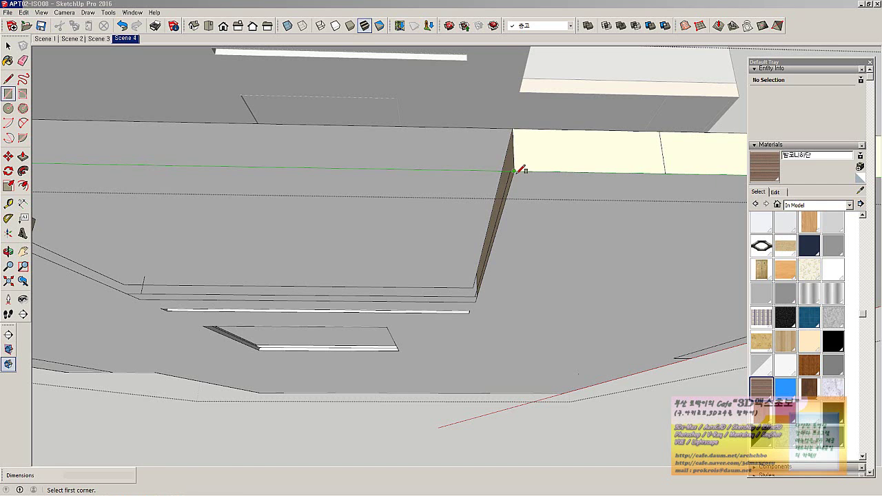
click(142, 297)
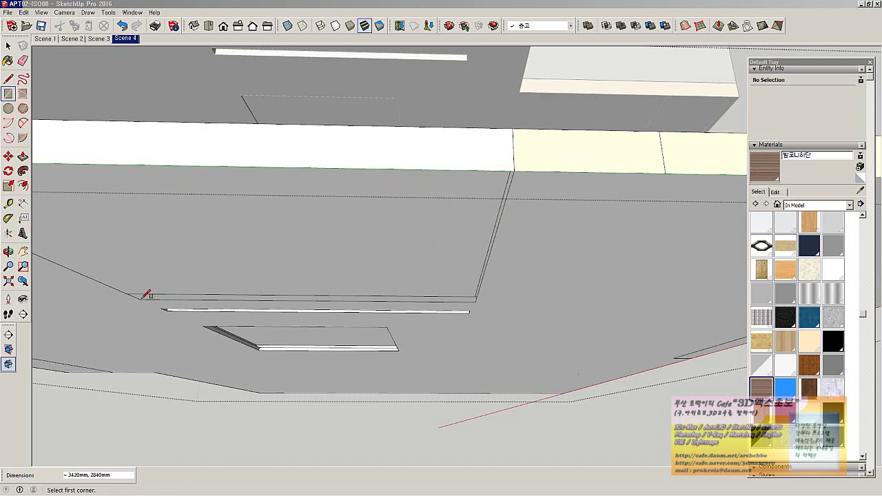
Erase the leftover double line along the inner edge of the filled larger recess on the underside
middle_drag(211, 292, 417, 244)
key(e)
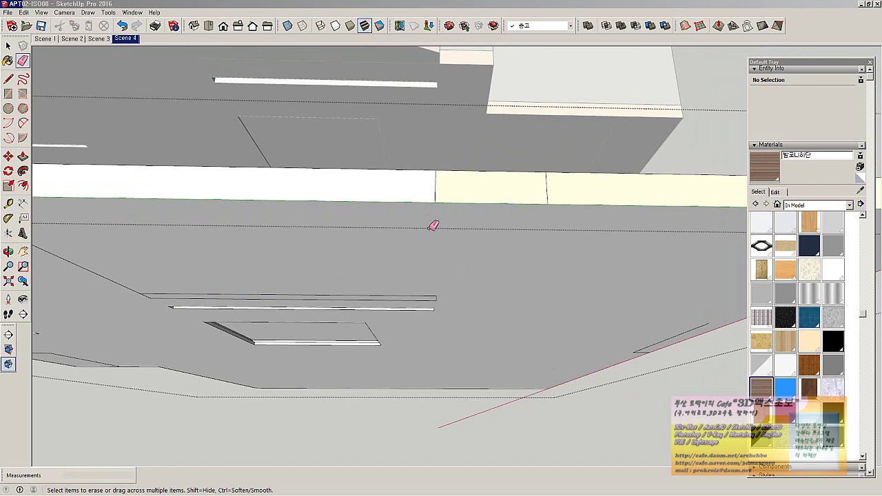
click(430, 297)
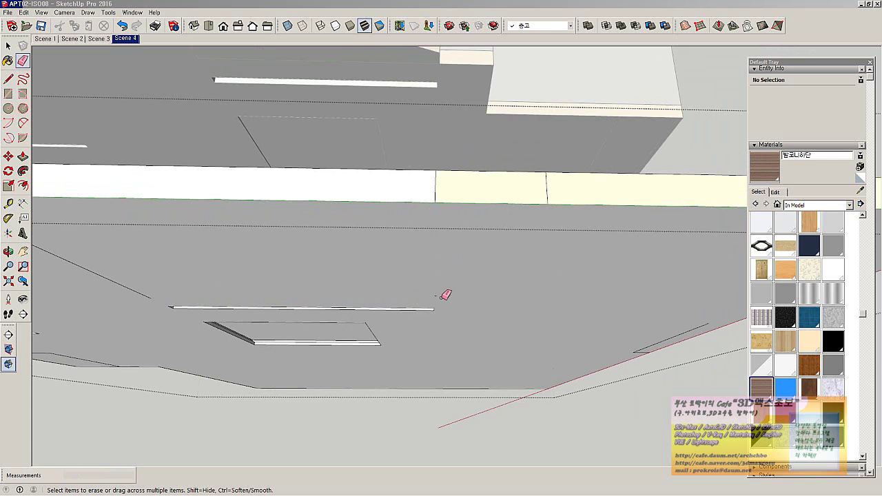
Erase the remaining balcony recess outlines and the leftover lines beside the corner notch on the slab's underside
scroll(148, 292, down, 2)
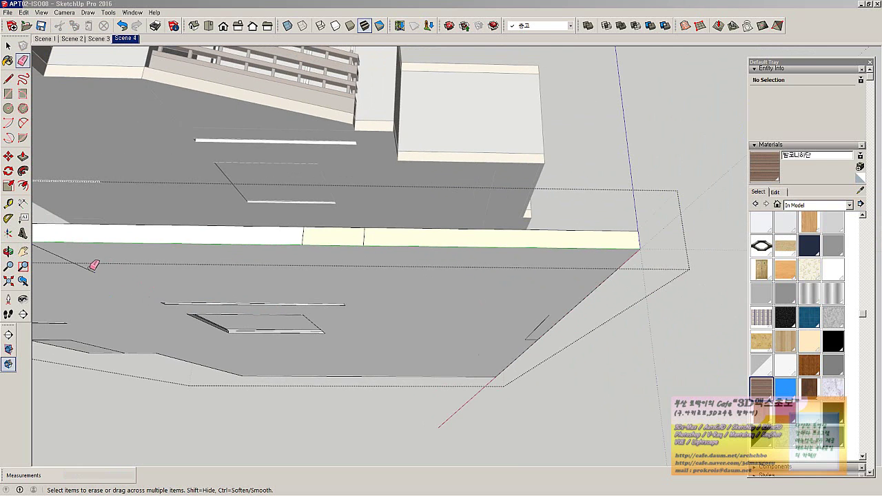
scroll(168, 313, down, 2)
middle_drag(178, 303, 323, 291)
right_click(323, 290)
click(345, 296)
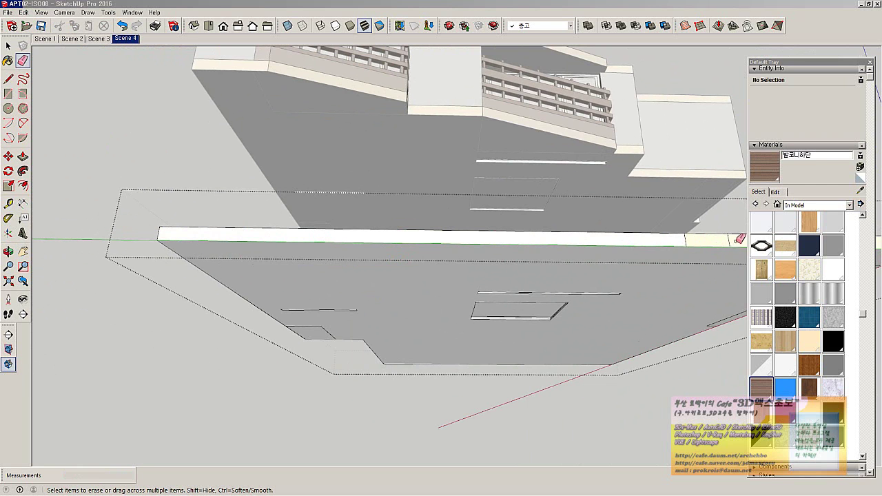
middle_drag(519, 311, 306, 193)
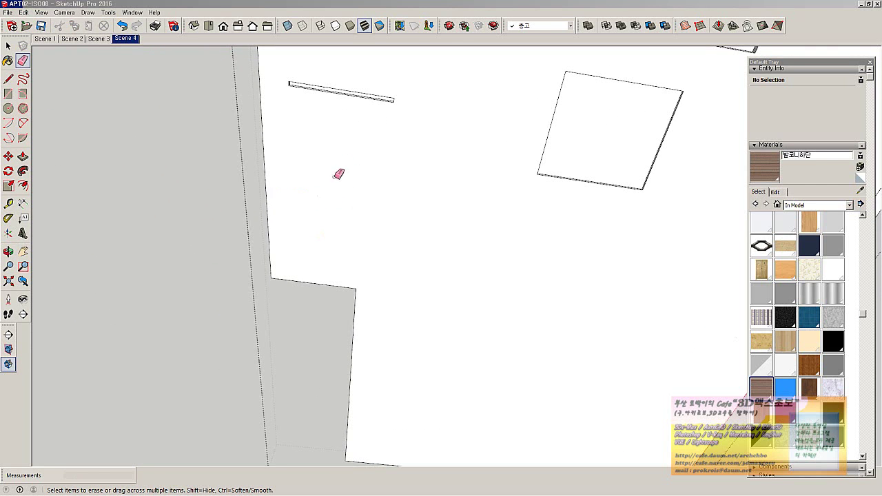
Bring the short narrow slot flush with the slab's underside and erase its outline
scroll(376, 86, up, 5)
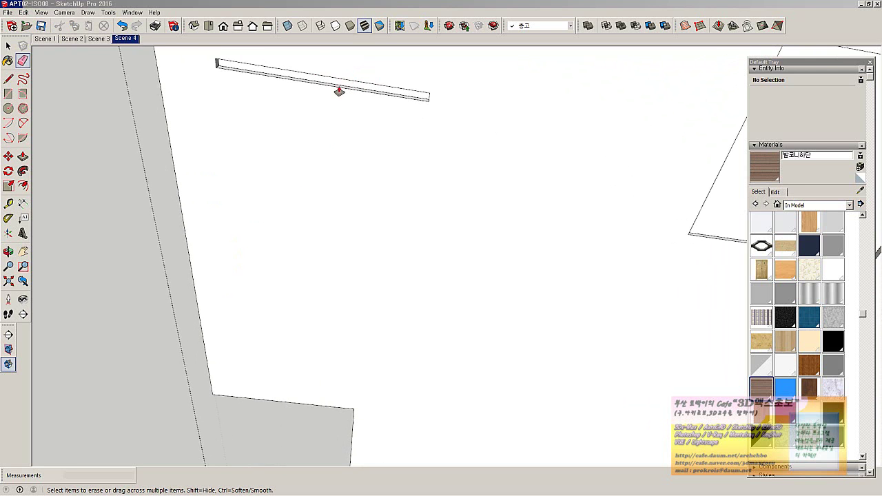
click(256, 72)
click(258, 79)
key(e)
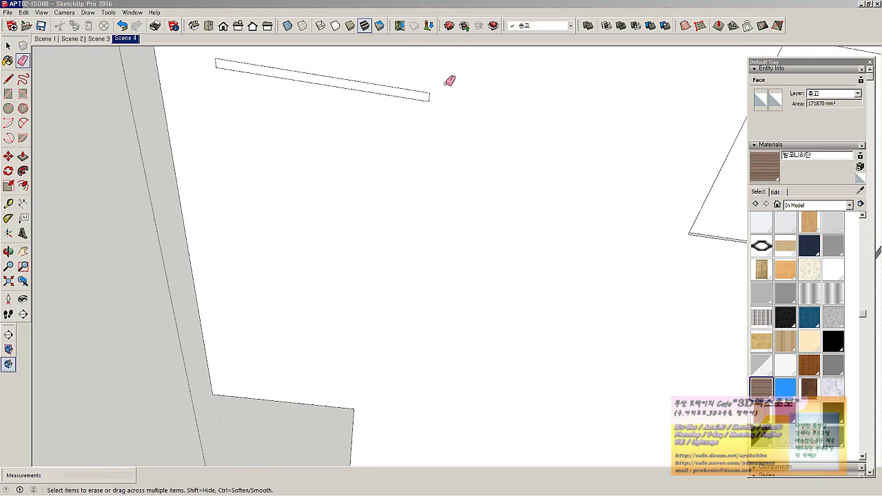
click(220, 64)
scroll(488, 195, down, 5)
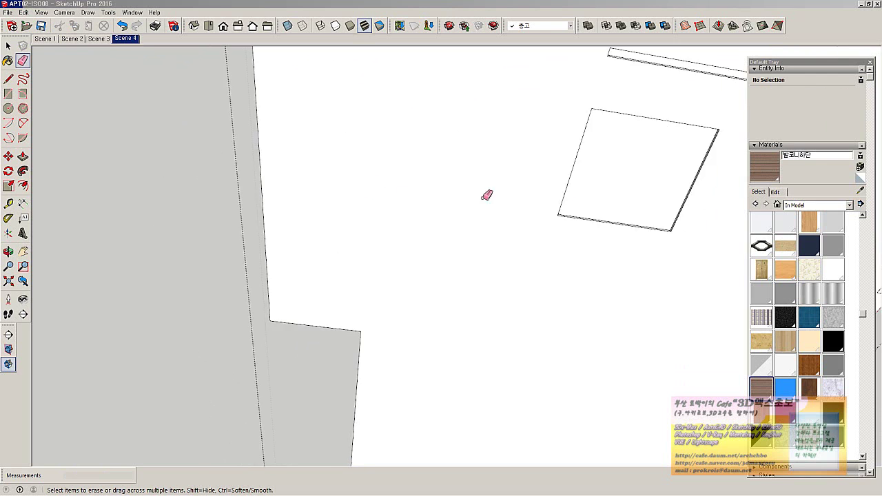
Push the adjoining side faces at one corner of the underside's square recess by 70 mm
middle_drag(488, 195, 556, 238)
scroll(566, 222, up, 3)
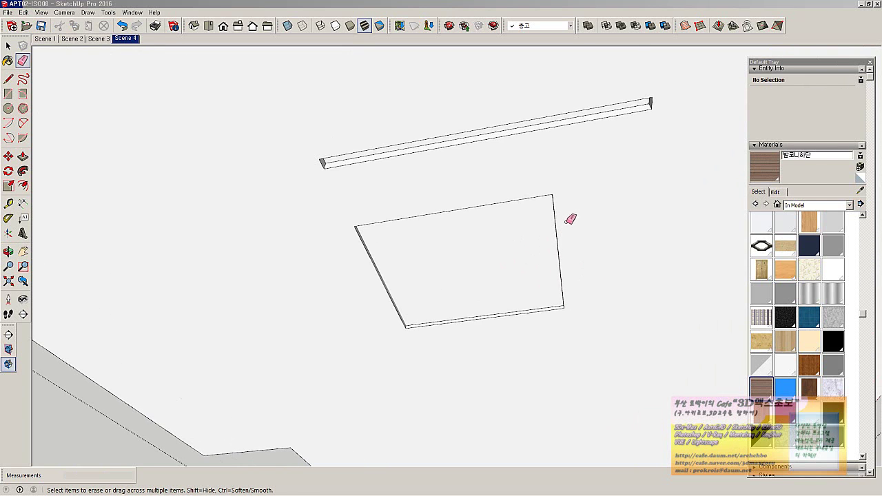
key(r)
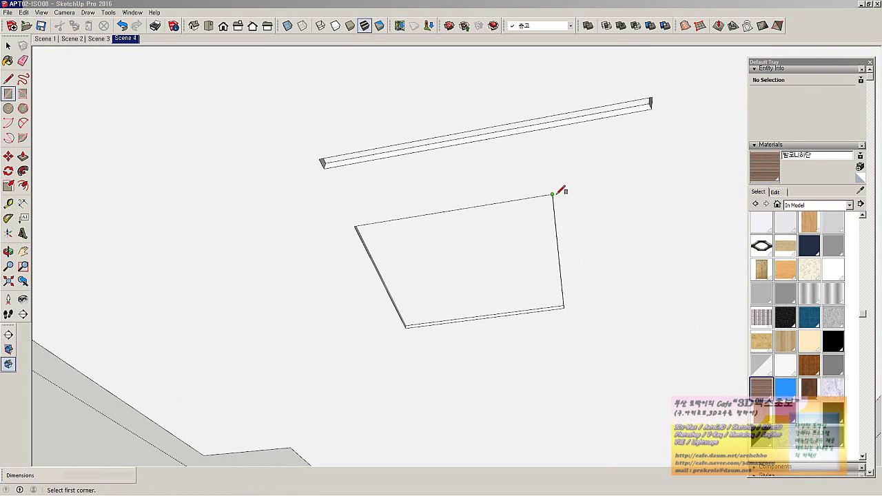
key(space)
click(516, 242)
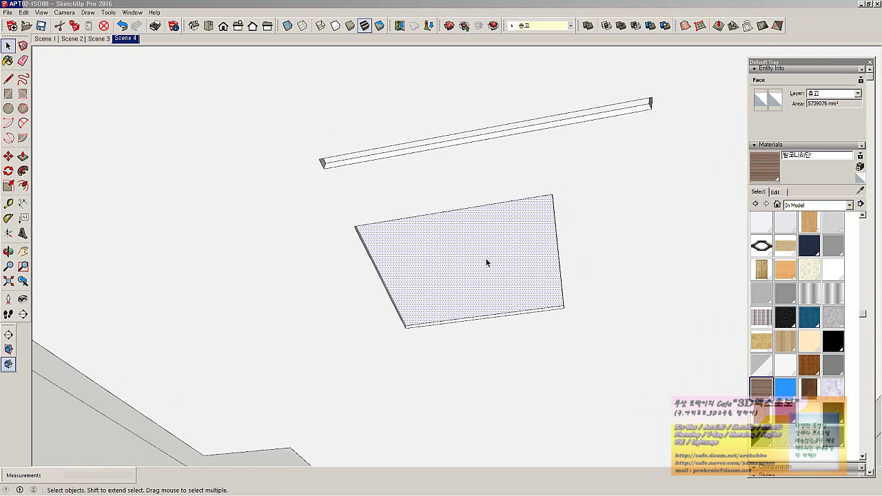
middle_drag(487, 262, 361, 363)
scroll(464, 297, up, 5)
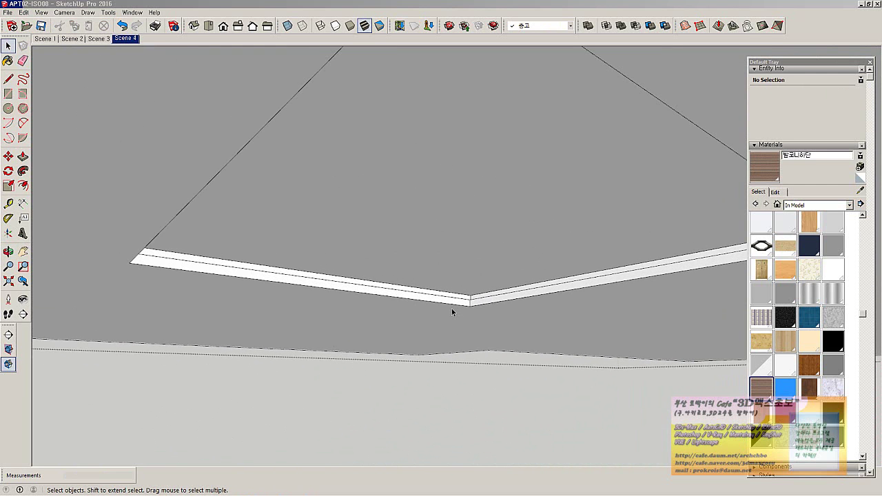
key(p)
double_click(464, 301)
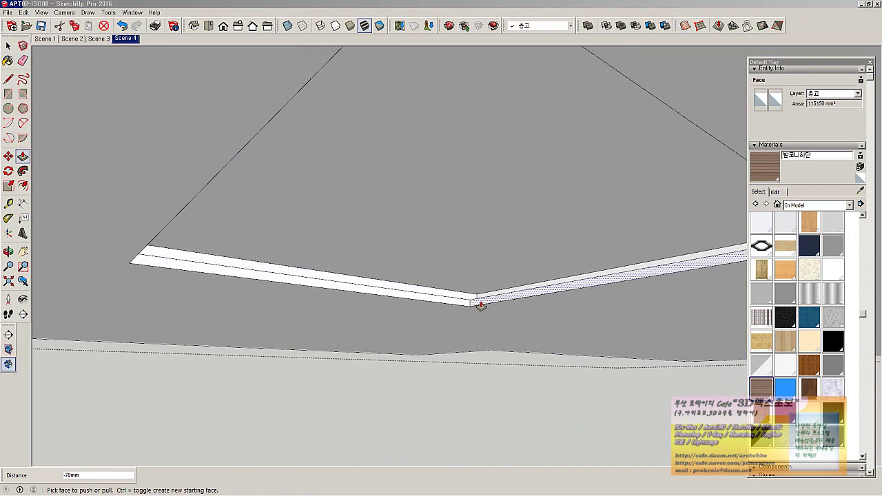
click(491, 299)
click(478, 310)
Push the remaining side faces of the square recess by 70 mm
middle_drag(478, 310, 800, 305)
middle_drag(637, 319, 389, 345)
right_click(549, 316)
click(575, 319)
click(574, 319)
click(182, 348)
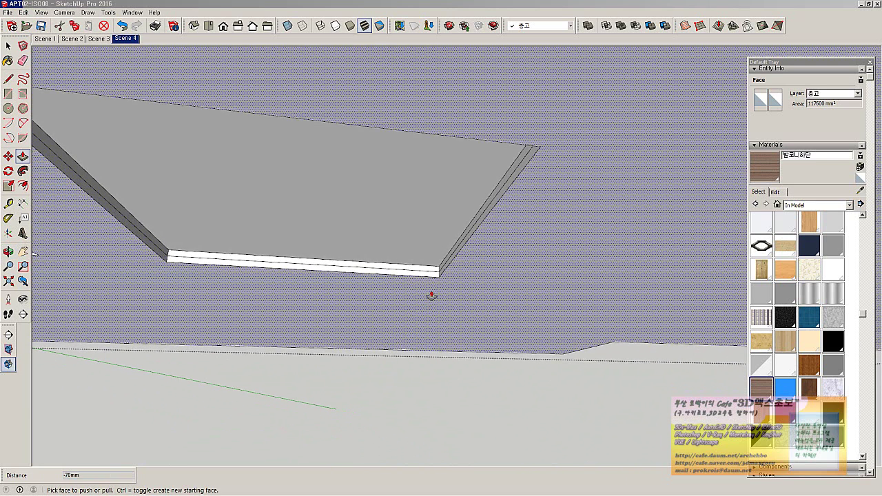
Cover the square recess with a corner-to-corner rectangle flush with the slab's underside and erase its outline
key(r)
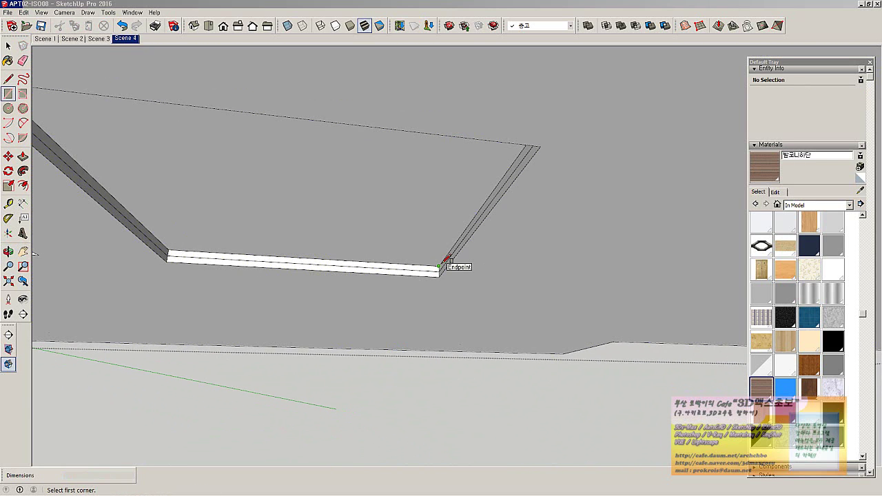
scroll(447, 260, down, 2)
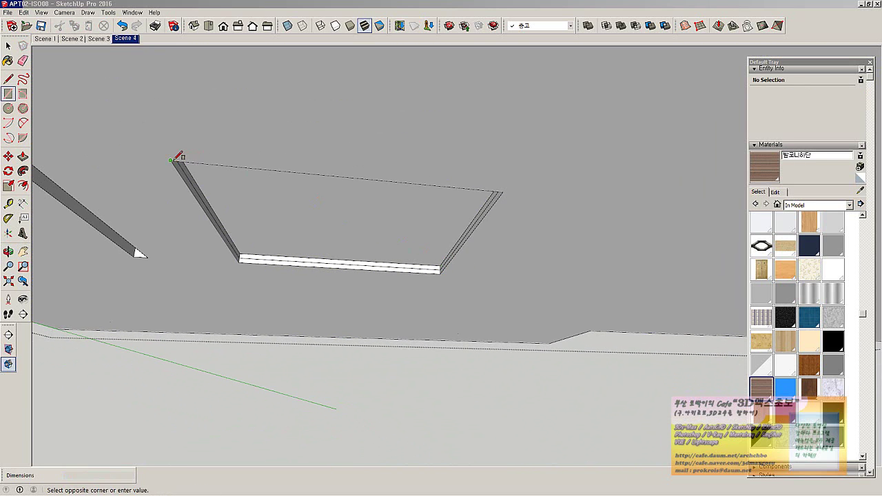
click(441, 274)
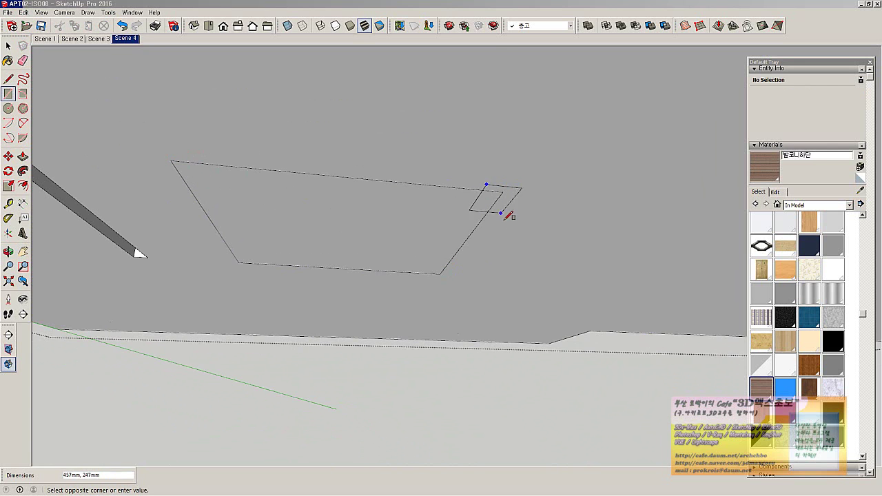
key(e)
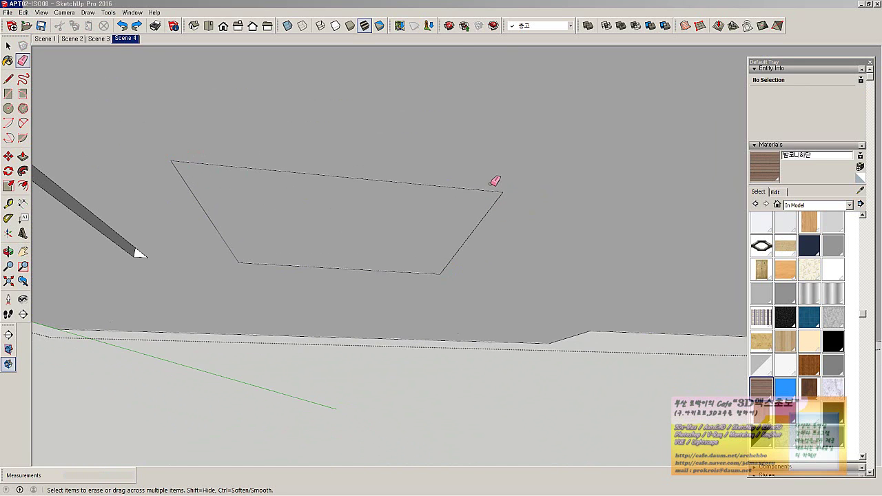
drag(492, 181, 502, 196)
scroll(201, 232, down, 2)
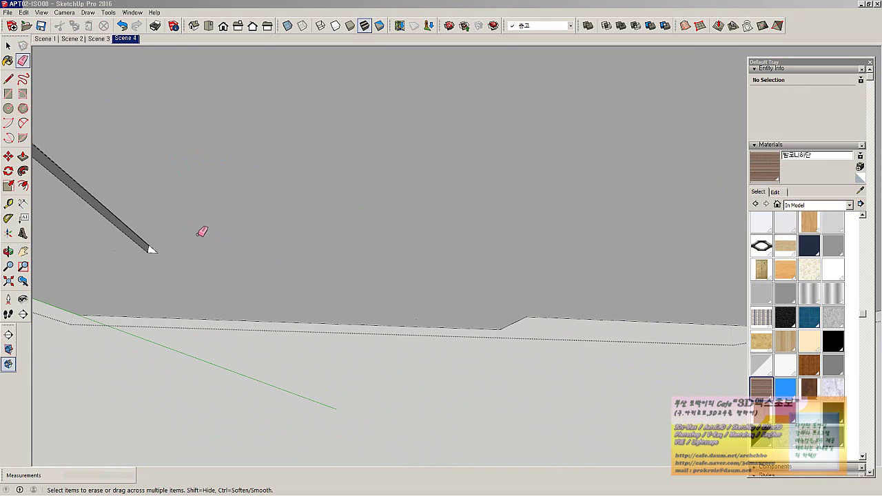
Push the last narrow slot's inner face 100 mm flush with the slab's underside and erase its outline
key(r)
drag(207, 240, 387, 238)
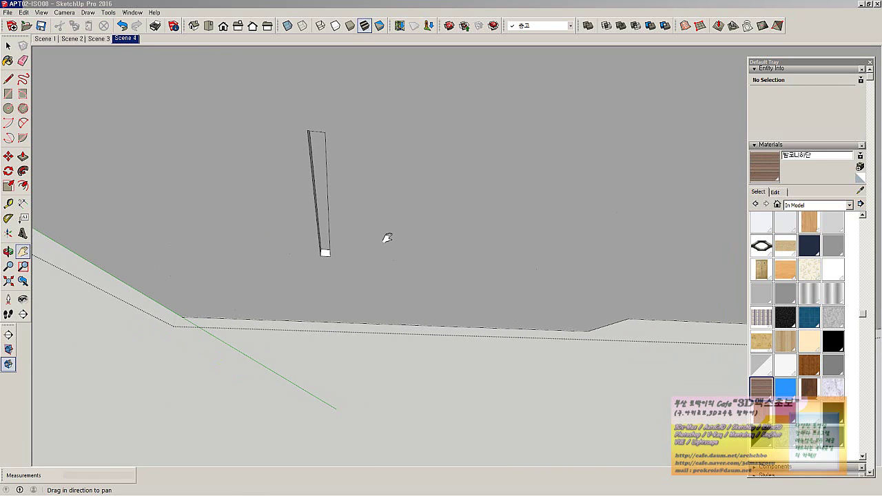
key(p)
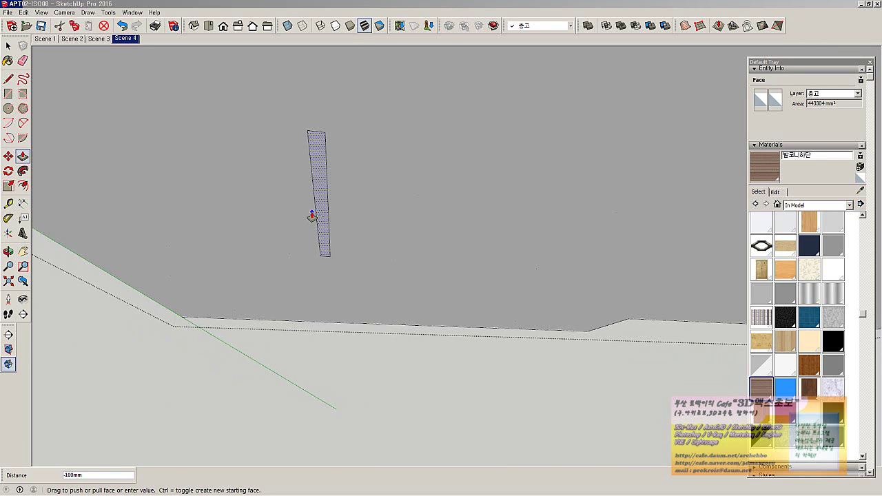
key(e)
mouse_move(308, 226)
middle_down()
mouse_move(363, 274)
mouse_move(478, 213)
mouse_move(524, 209)
mouse_move(494, 197)
middle_up()
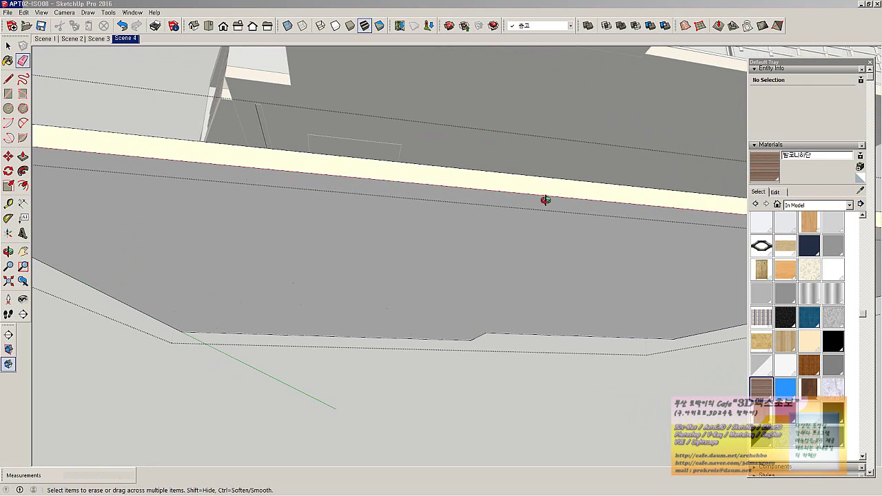
Erase the leftover line on top of the ground slab and leave the slab group
mouse_move(545, 200)
middle_down()
mouse_move(379, 402)
mouse_move(455, 273)
mouse_move(362, 181)
mouse_move(570, 298)
mouse_move(542, 241)
middle_up()
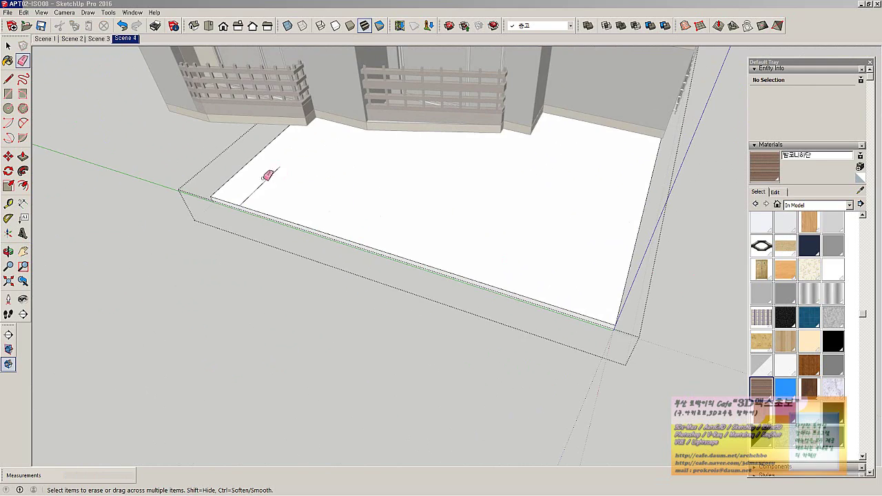
scroll(459, 228, down, 5)
middle_drag(459, 228, 614, 248)
key(space)
click(613, 248)
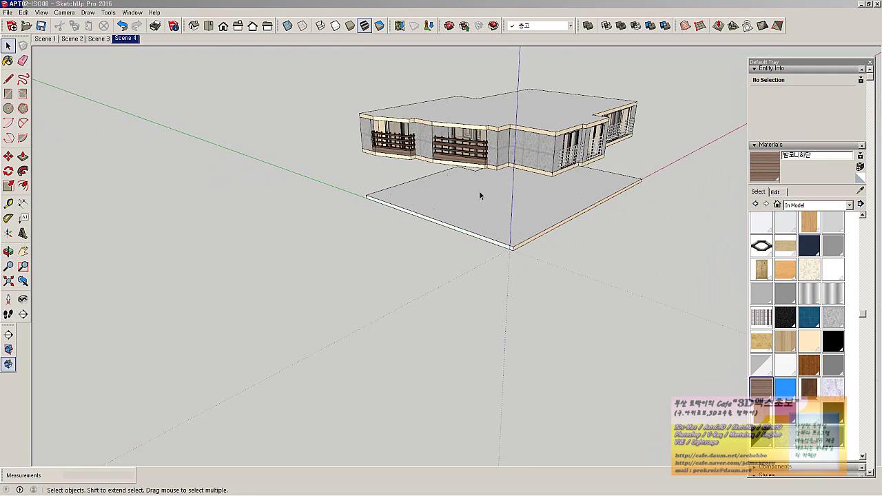
Open the ground slab group and pull its stepped-back side face out 2060 mm, flush with the adjoining side
click(480, 192)
middle_drag(480, 193, 427, 260)
scroll(318, 256, up, 2)
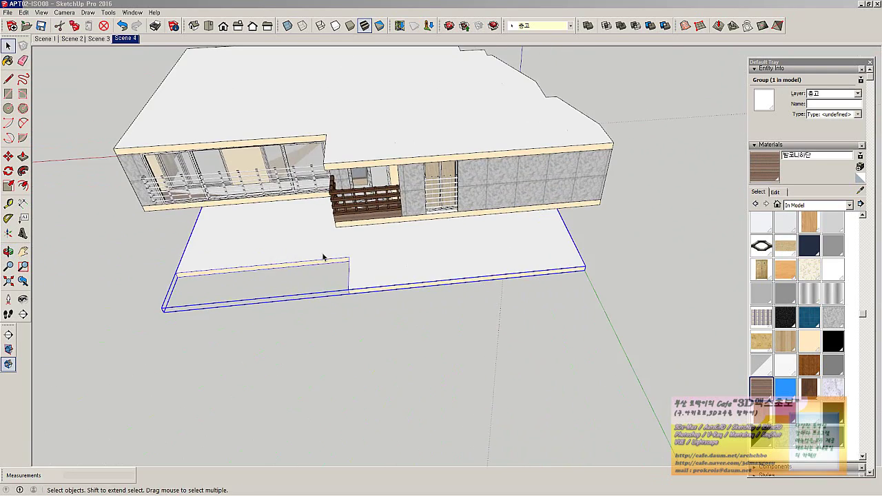
double_click(323, 259)
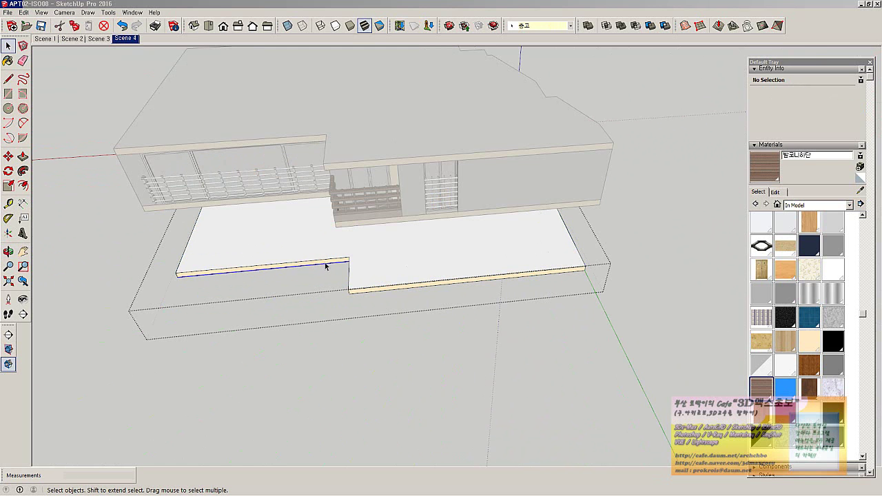
click(326, 265)
scroll(327, 263, up, 3)
key(p)
click(332, 263)
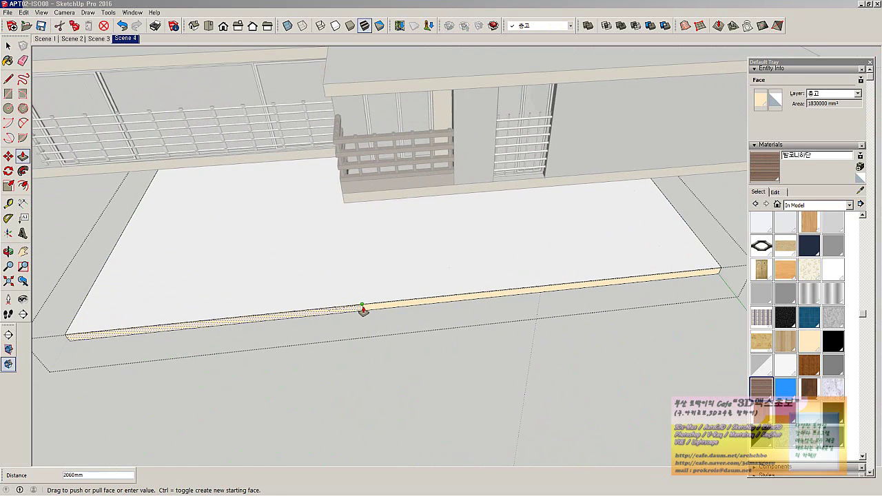
click(362, 310)
Erase the leftover seam lines where the extended part of the slab meets the adjoining side
scroll(386, 310, up, 2)
key(e)
middle_drag(362, 310, 386, 289)
scroll(419, 214, down, 5)
mouse_move(444, 235)
middle_down()
mouse_move(405, 274)
mouse_move(232, 251)
mouse_move(460, 250)
mouse_move(372, 293)
mouse_move(315, 228)
mouse_move(289, 242)
mouse_move(365, 207)
mouse_move(423, 230)
middle_up()
scroll(372, 293, up, 3)
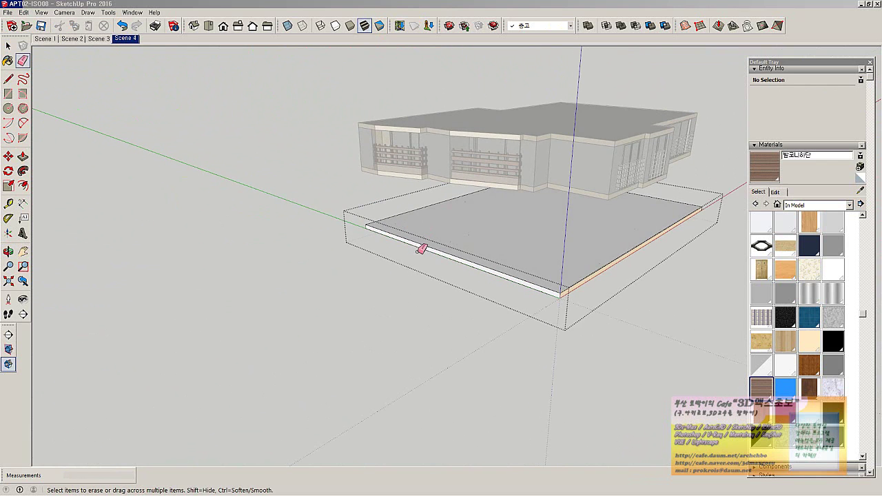
Pull the slab's cream side face along the red axis outward by 5189 mm
key(space)
key(p)
drag(421, 249, 404, 258)
middle_drag(436, 255, 700, 243)
middle_drag(455, 201, 526, 233)
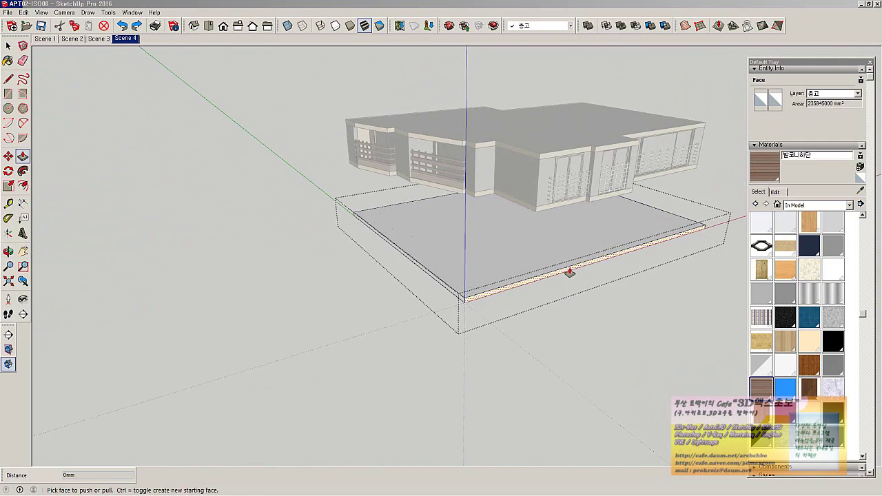
drag(569, 273, 661, 306)
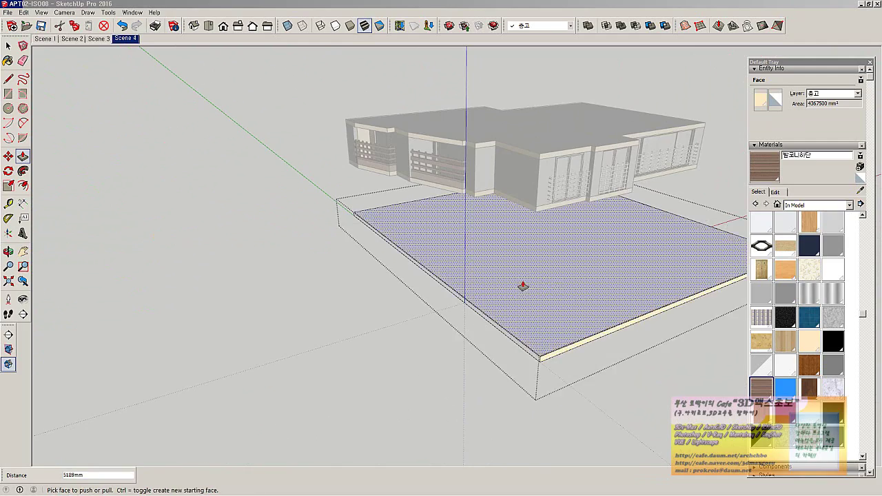
middle_drag(523, 285, 319, 204)
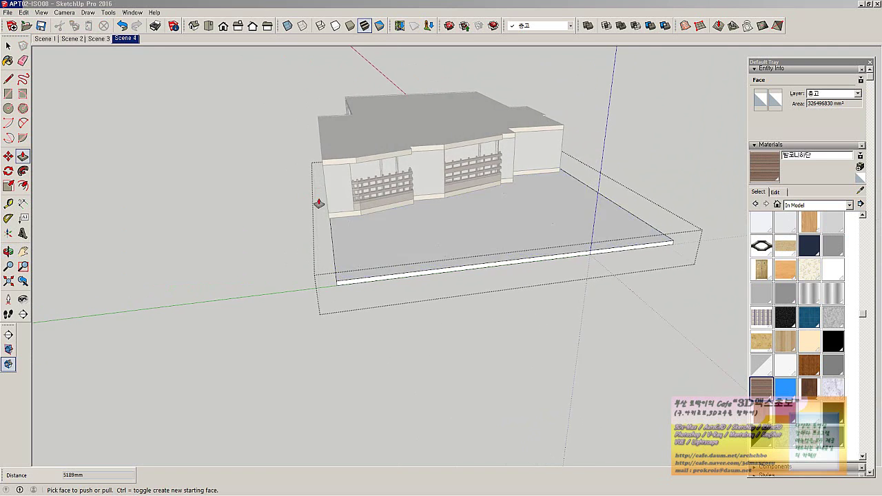
Place a vertical guide line through the building's bottom corner where the end wall meets the first balcony
scroll(319, 203, up, 5)
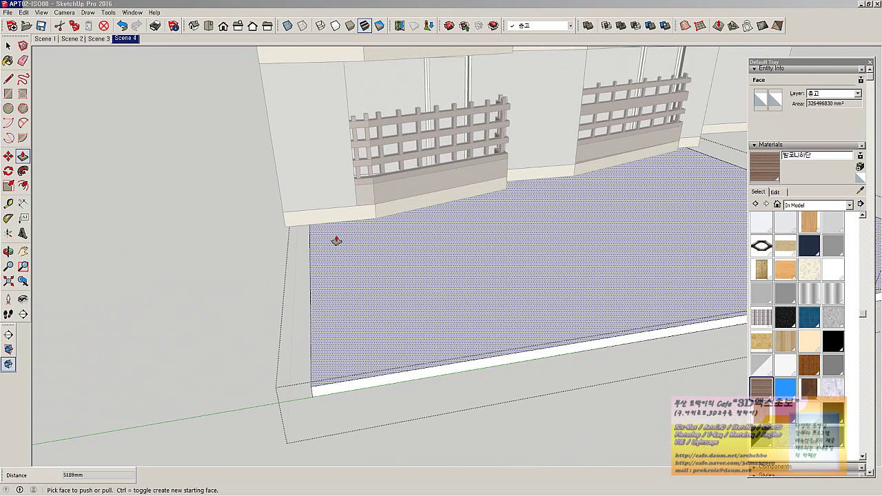
key(t)
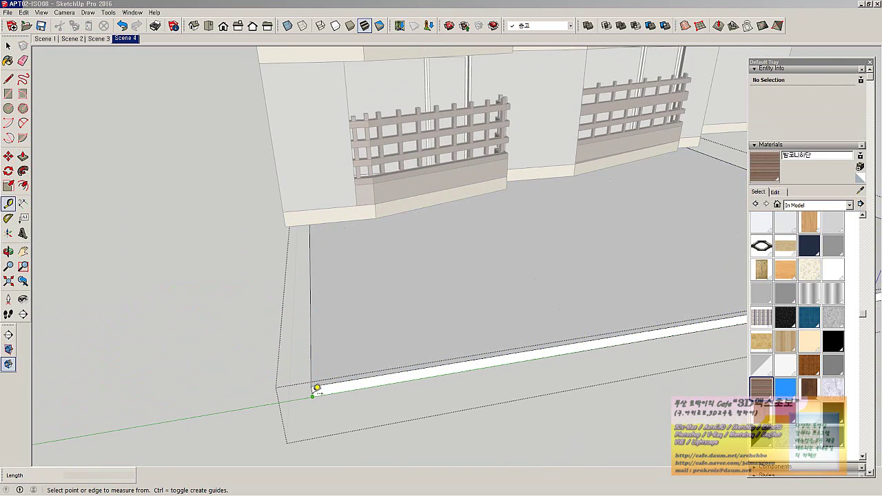
middle_drag(317, 388, 319, 385)
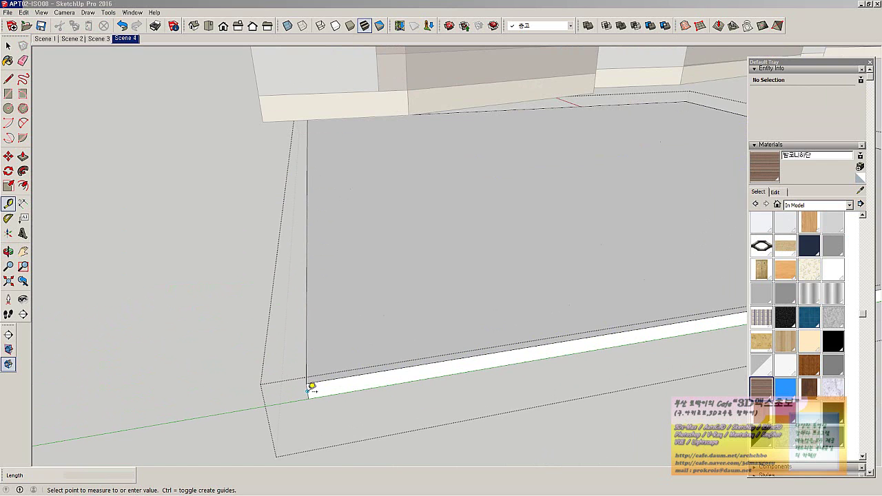
middle_drag(430, 360, 405, 278)
click(415, 205)
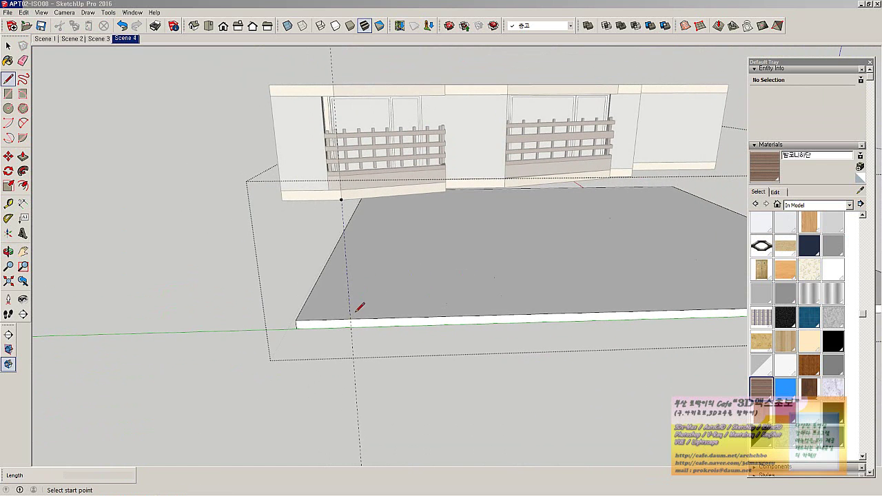
Split the slab's edge at the guide, offset this short edge and the adjoining side and rear edges inward by 700 mm, and close the strip
mouse_move(356, 323)
middle_down()
mouse_move(413, 325)
mouse_move(488, 309)
mouse_move(363, 334)
middle_up()
key(space)
click(338, 335)
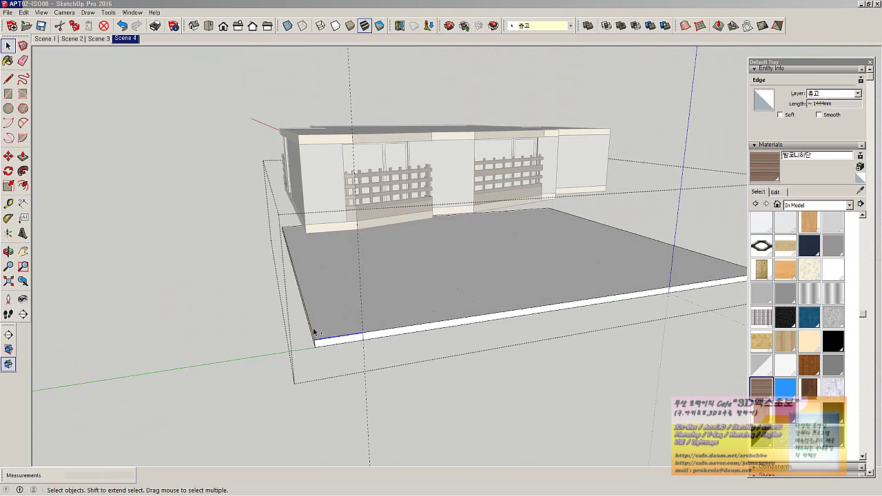
ctrl+click(314, 332)
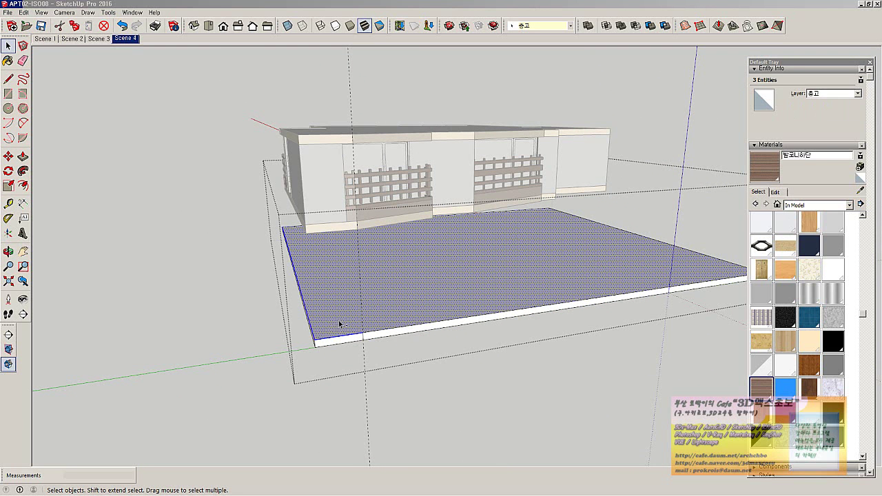
shift+click(342, 317)
middle_drag(356, 303, 378, 255)
middle_drag(544, 249, 469, 279)
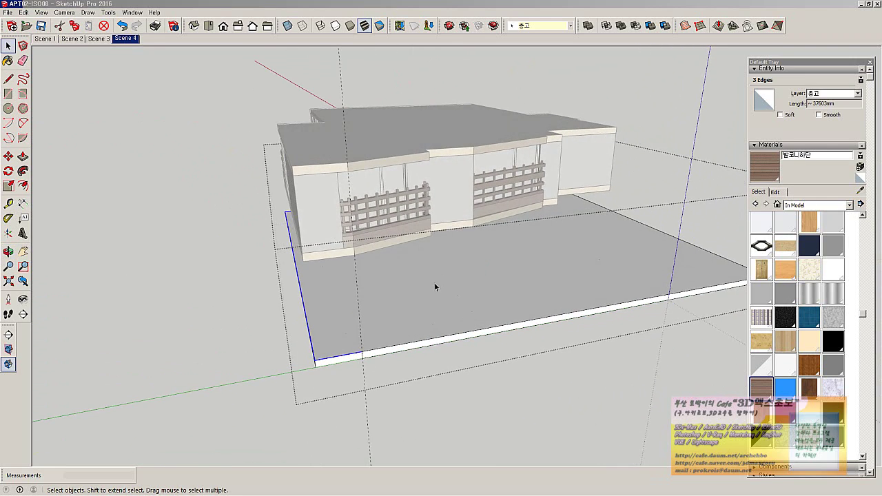
click(22, 185)
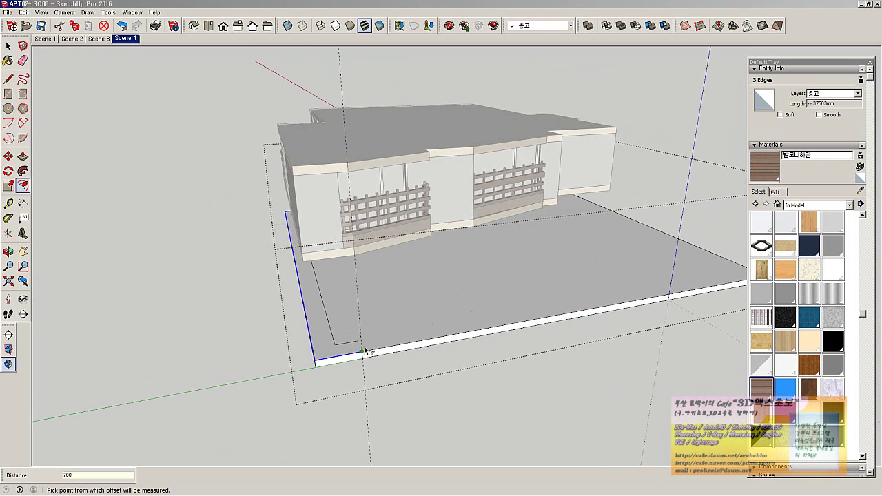
key(l)
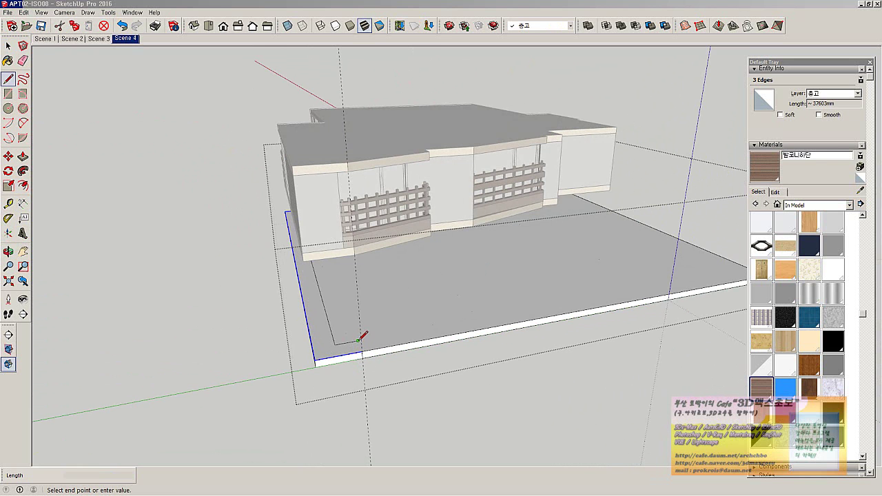
middle_drag(364, 349, 436, 345)
Extrude the offset strip along the slab's edges upward to the building's underside to form a wall
key(p)
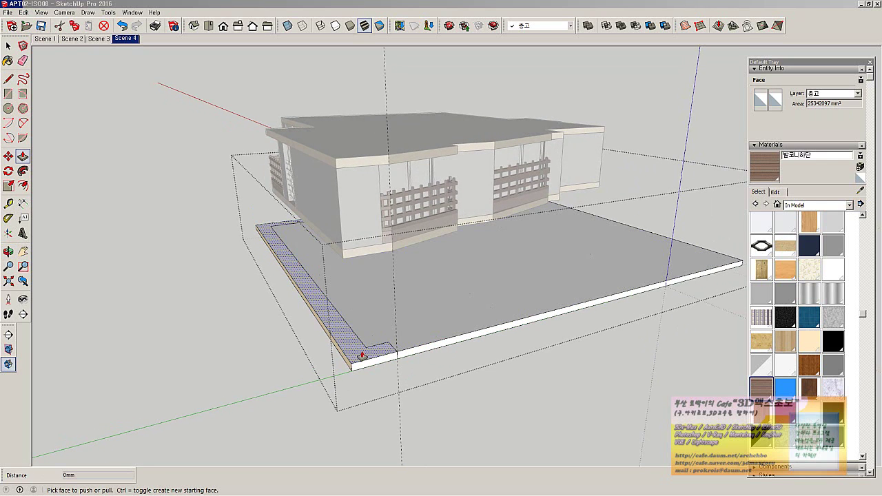
drag(361, 356, 345, 260)
middle_drag(344, 260, 588, 312)
middle_drag(493, 310, 393, 168)
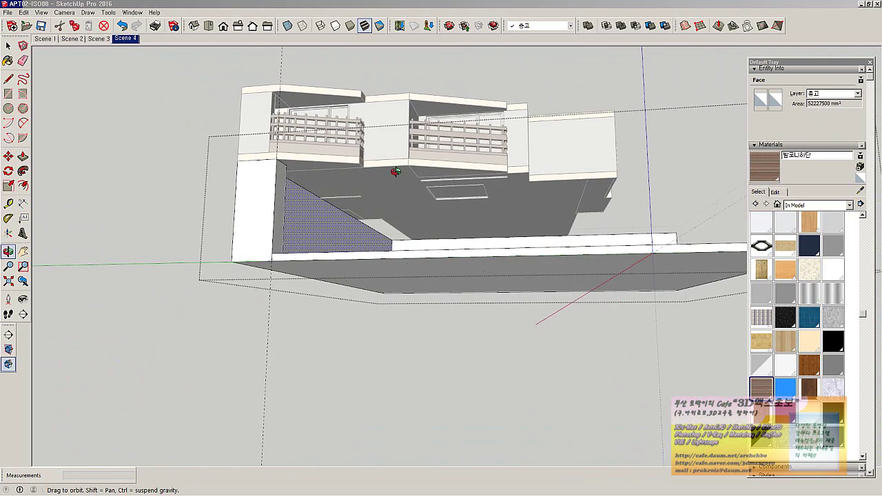
Open the building's floor slab group, cover the square recess in its underside with a rectangle and erase the outline
key(space)
click(526, 93)
click(500, 200)
scroll(467, 185, up, 5)
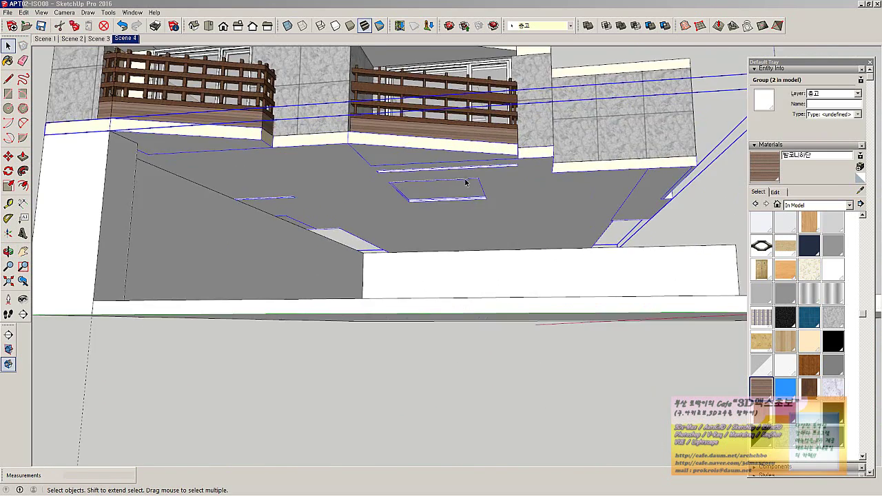
middle_drag(475, 203, 509, 197)
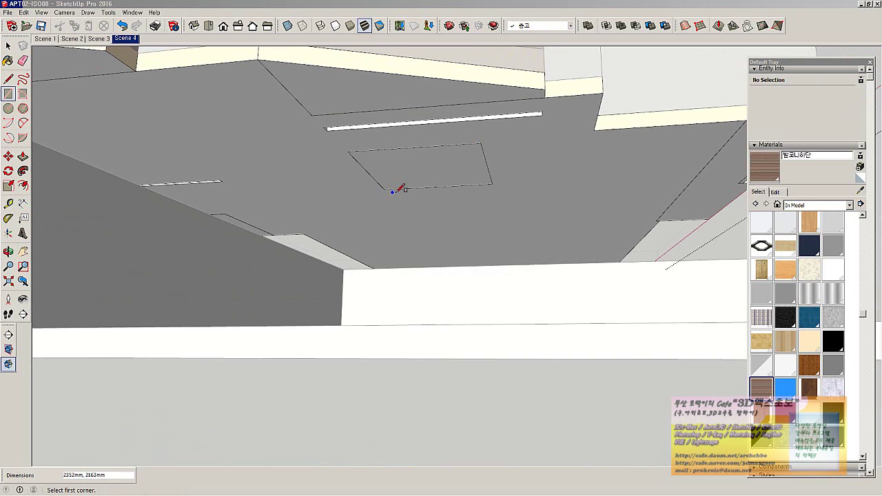
key(e)
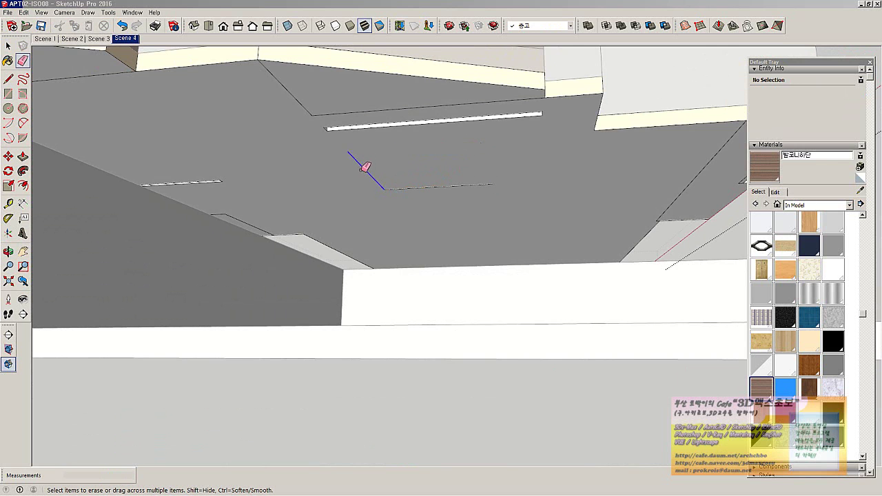
Push the short narrow slot near the side wall flush with the floor slab's underside and erase its leftover edges
mouse_move(213, 186)
middle_down()
mouse_move(269, 148)
mouse_move(352, 148)
mouse_move(351, 99)
mouse_move(356, 113)
middle_up()
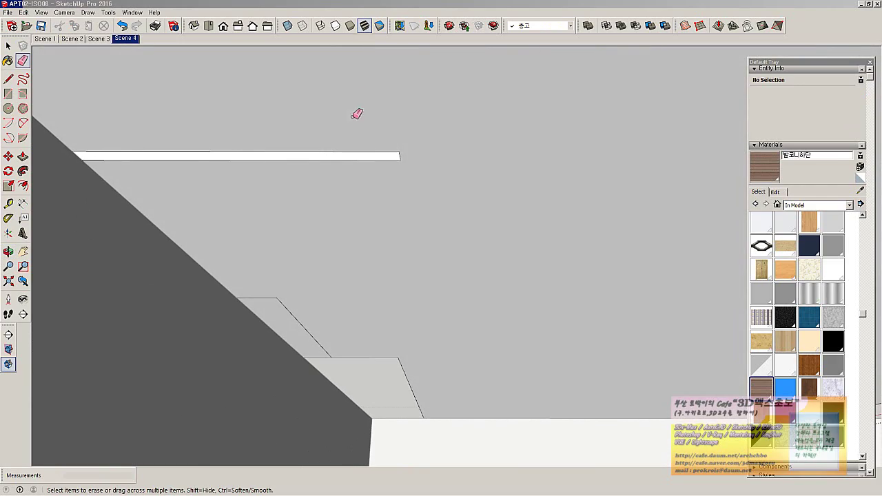
key(p)
mouse_move(392, 170)
middle_down()
mouse_move(404, 110)
mouse_move(393, 152)
middle_up()
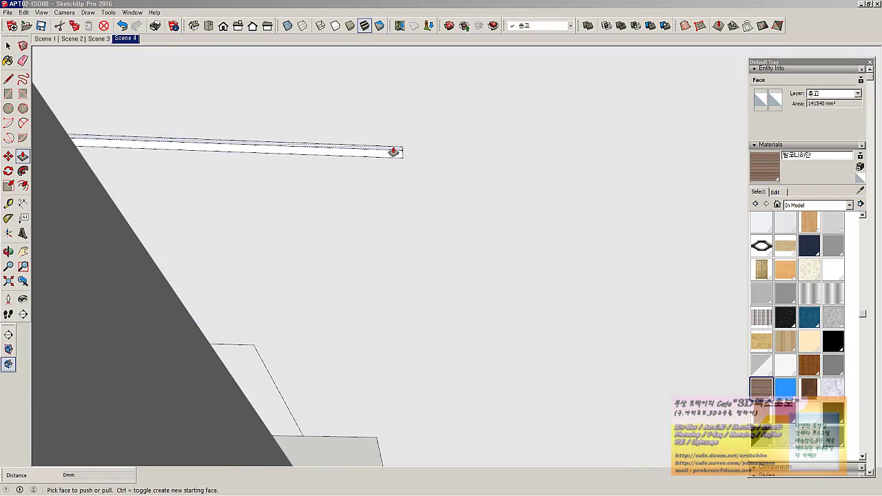
drag(393, 152, 406, 155)
key(e)
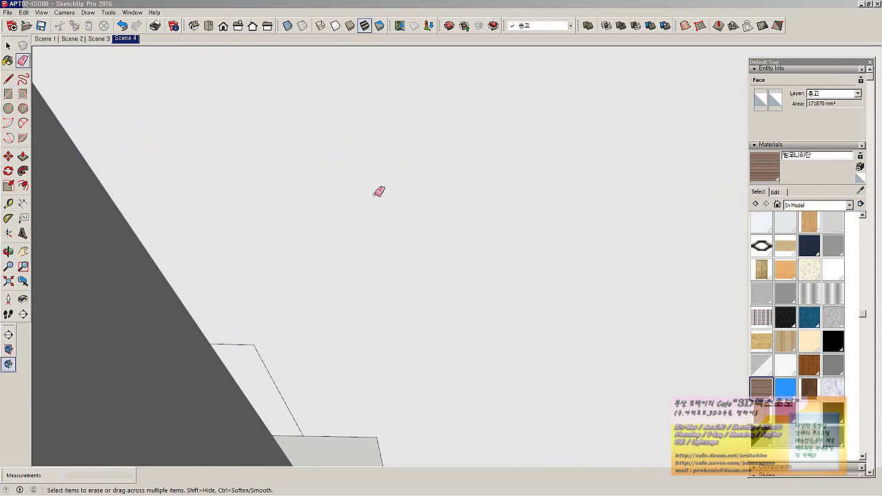
Erase the leftover outline edges beside the side wall on the floor slab's underside
middle_drag(379, 192, 281, 335)
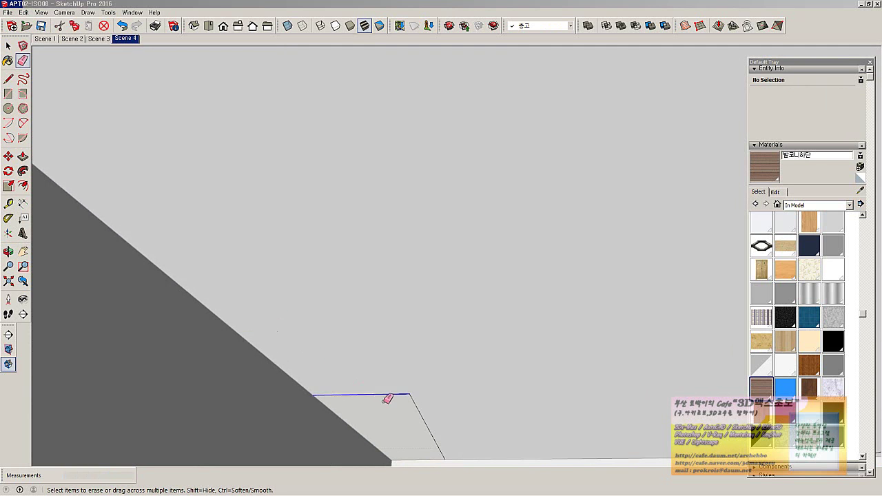
click(388, 399)
mouse_move(413, 399)
middle_down()
mouse_move(392, 394)
mouse_move(412, 370)
middle_up()
shift+middle_drag(349, 319, 342, 392)
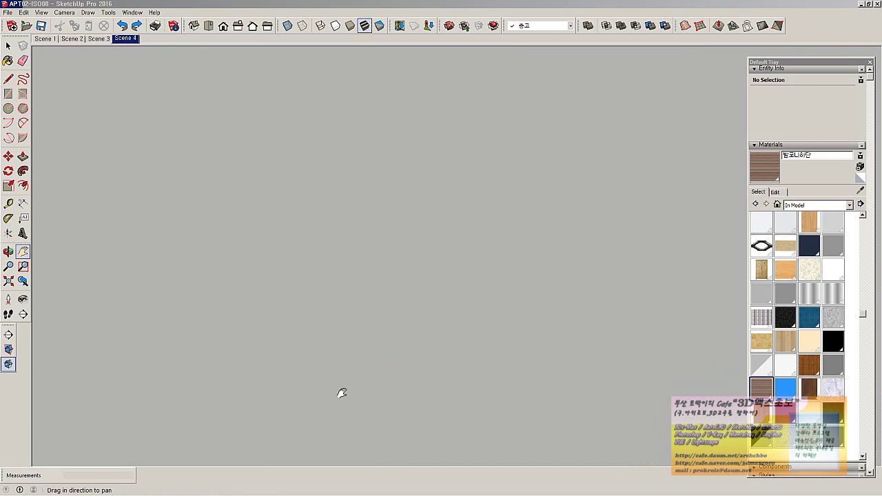
Push the remaining long narrow slot near the balconies flush with the slab's underside and erase its outline
click(9, 281)
middle_drag(264, 281, 423, 211)
scroll(436, 187, up, 5)
scroll(461, 165, up, 2)
mouse_move(461, 166)
middle_down()
mouse_move(505, 144)
mouse_move(496, 155)
mouse_move(261, 97)
mouse_move(282, 128)
middle_up()
key(r)
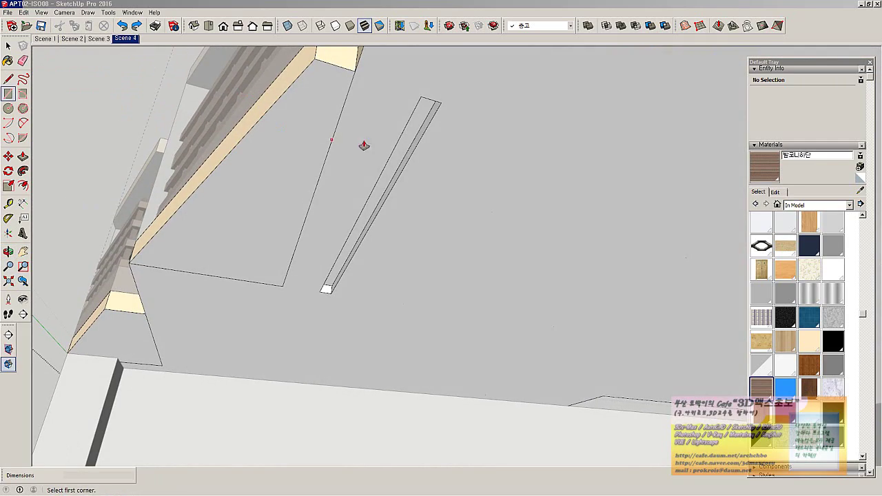
key(p)
click(411, 140)
click(421, 151)
middle_drag(421, 151, 441, 181)
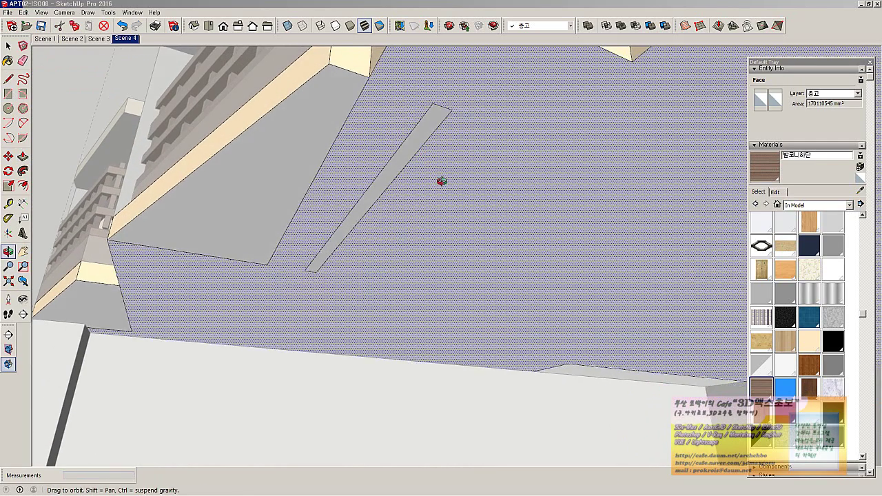
key(e)
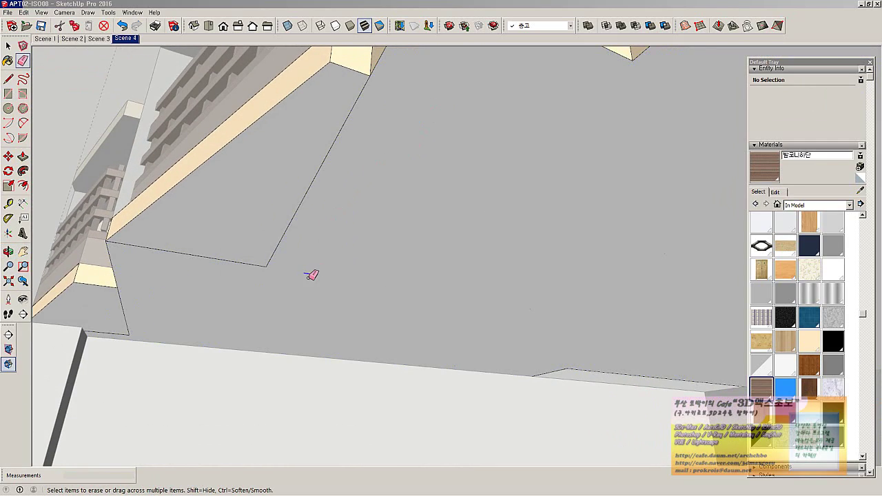
Erase the remaining balcony outline edges across the floor slab's underside
mouse_move(310, 273)
middle_down()
mouse_move(333, 227)
mouse_move(316, 199)
middle_up()
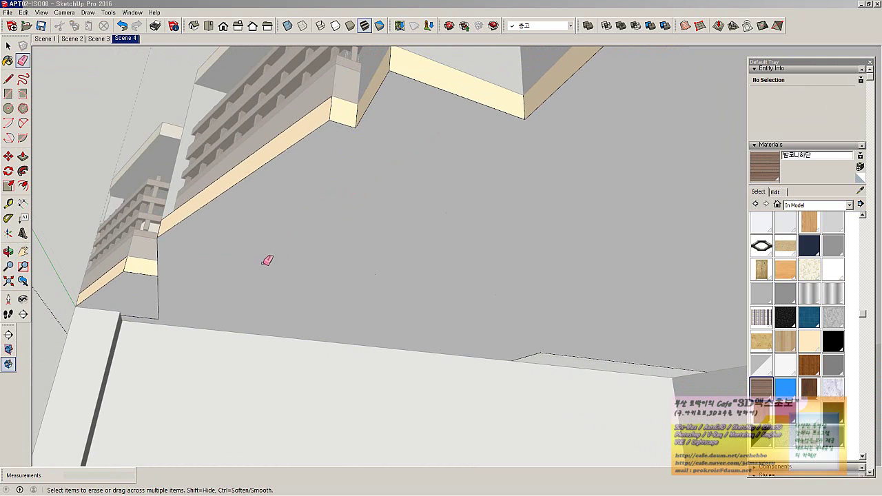
mouse_move(221, 246)
middle_down()
mouse_move(237, 258)
mouse_move(281, 262)
mouse_move(273, 246)
middle_up()
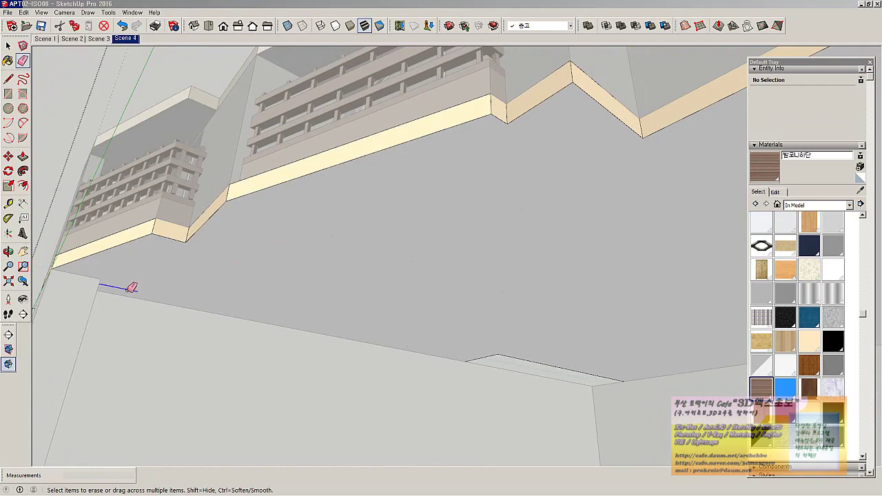
scroll(207, 274, down, 2)
middle_drag(380, 269, 453, 364)
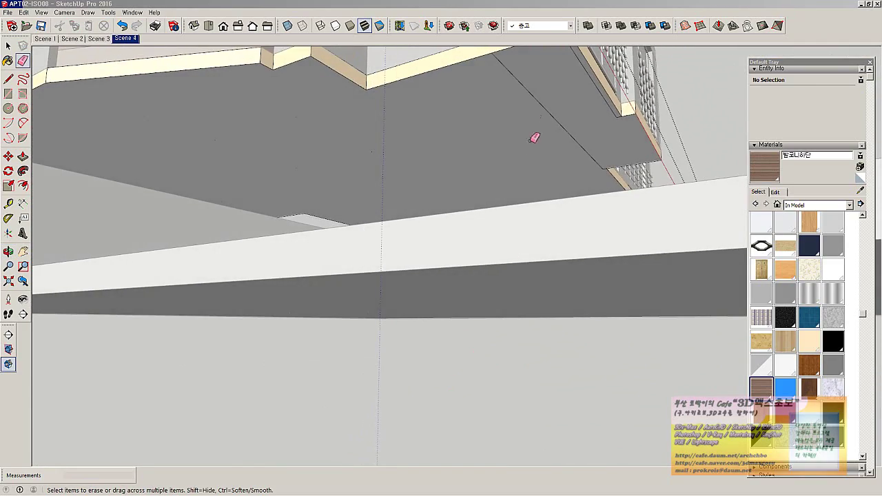
mouse_move(560, 134)
middle_down()
mouse_move(477, 181)
mouse_move(433, 164)
mouse_move(521, 169)
mouse_move(567, 199)
mouse_move(625, 172)
mouse_move(517, 166)
middle_up()
scroll(497, 171, down, 1)
scroll(473, 171, up, 3)
middle_drag(355, 188, 410, 181)
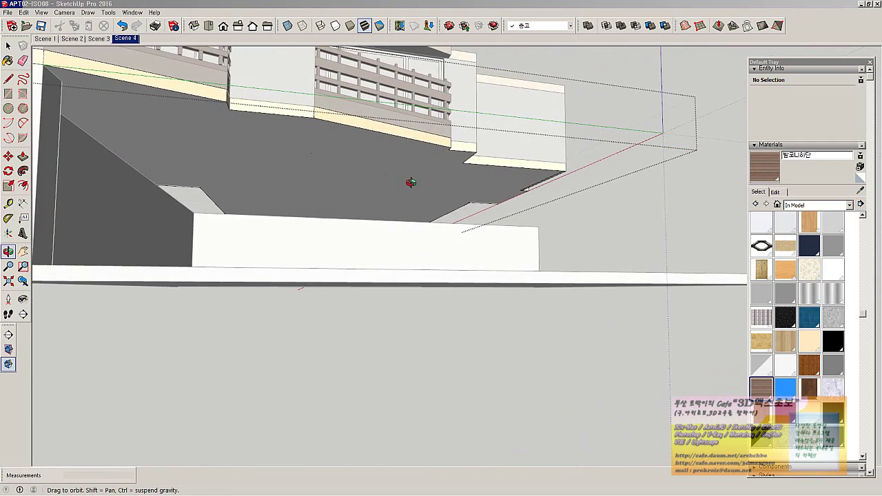
scroll(207, 205, up, 2)
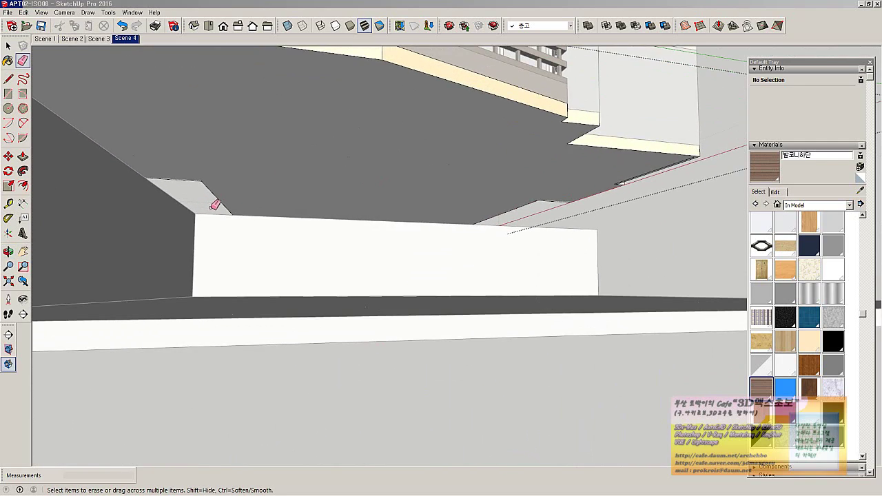
Open the ground slab and wall group and cover the gap between the wall top and building with a rectangle about 6620 by 1360 mm
key(r)
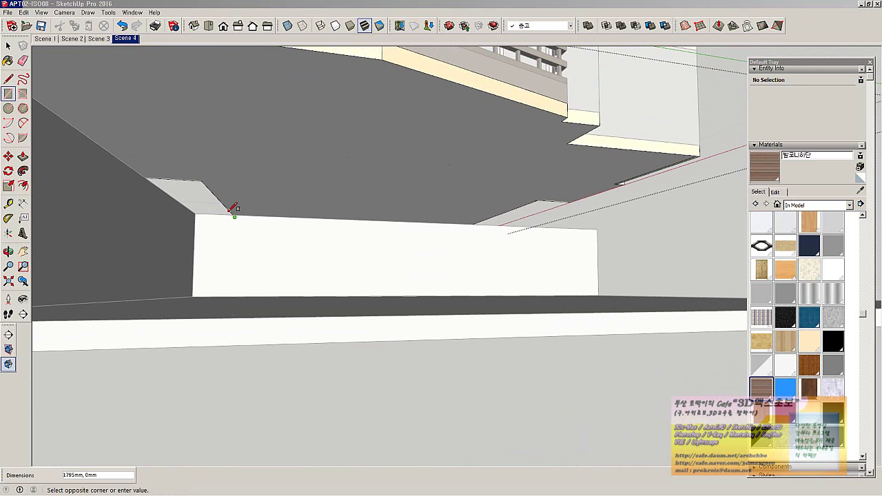
middle_drag(220, 198, 206, 178)
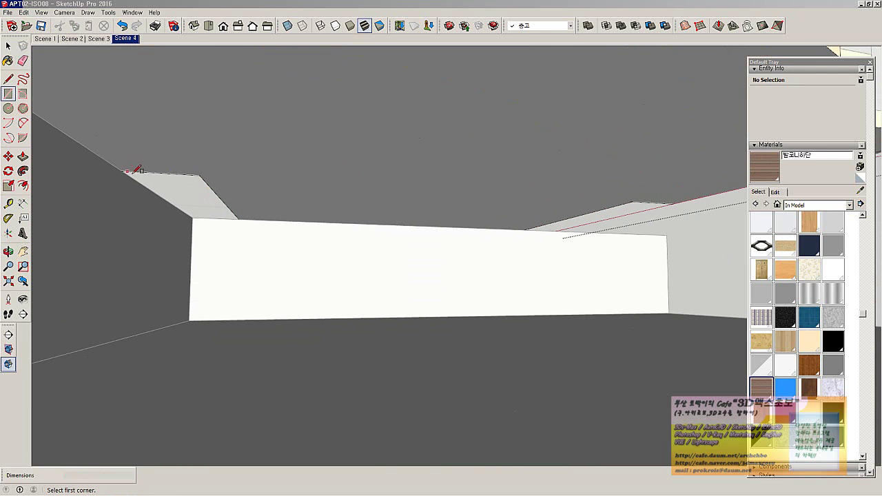
click(191, 274)
key(r)
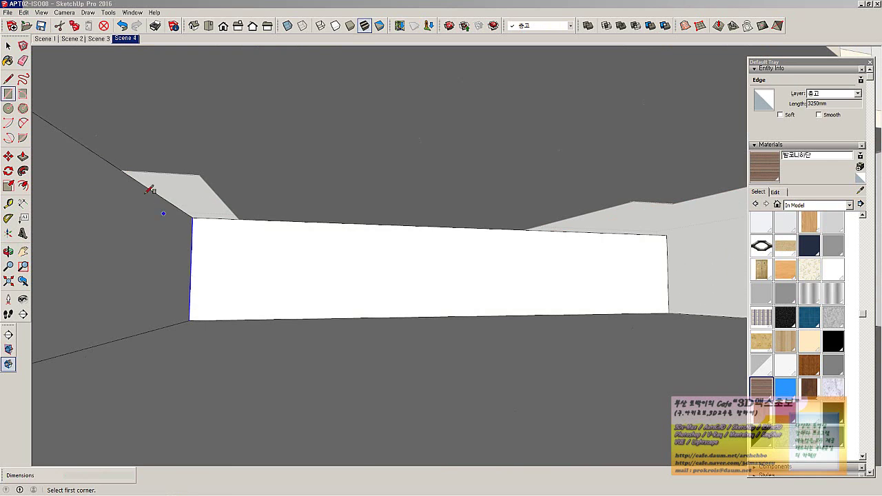
click(122, 170)
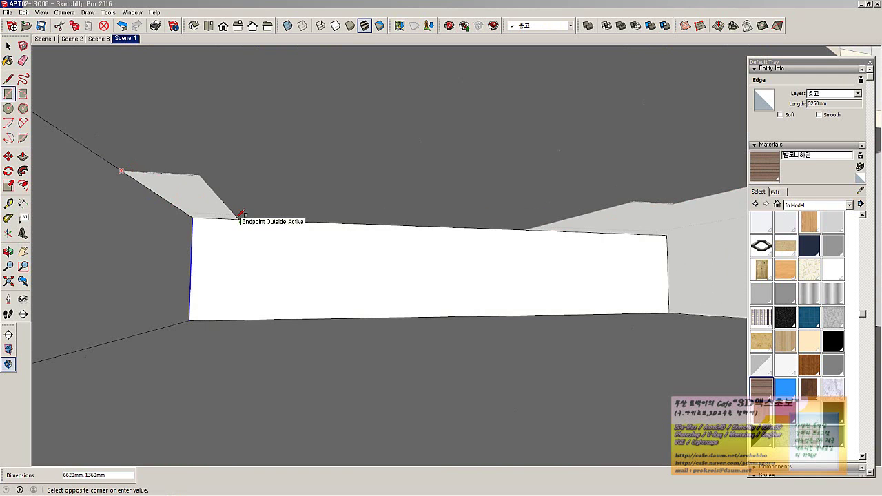
scroll(241, 216, up, 3)
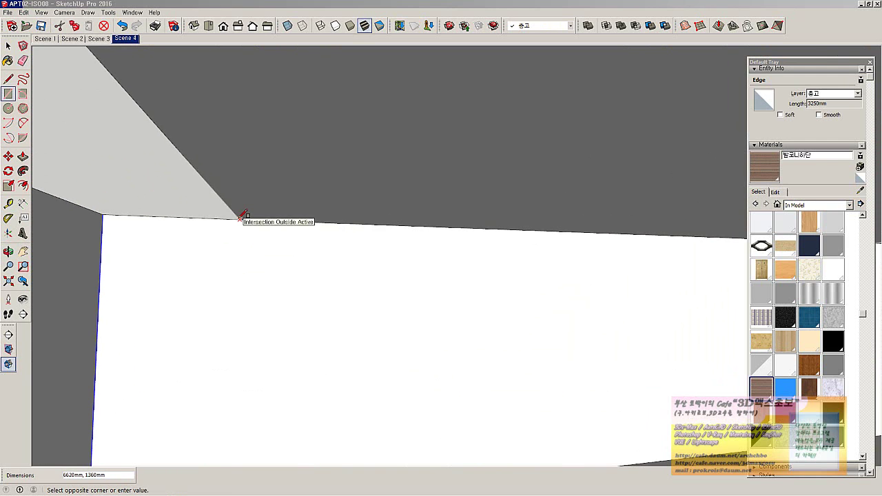
scroll(245, 220, down, 5)
Erase the edges that divide the new cover face from the wall's top face
middle_drag(248, 220, 313, 227)
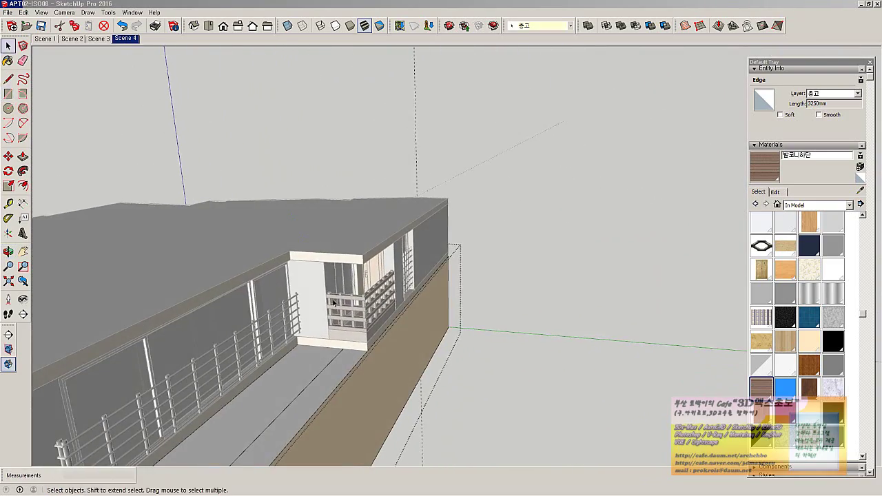
scroll(334, 303, down, 5)
middle_drag(338, 379, 246, 390)
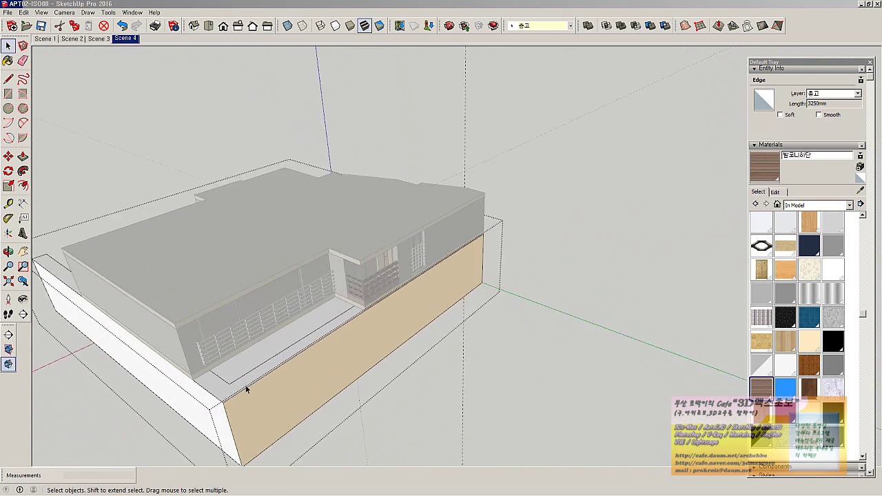
scroll(241, 387, up, 2)
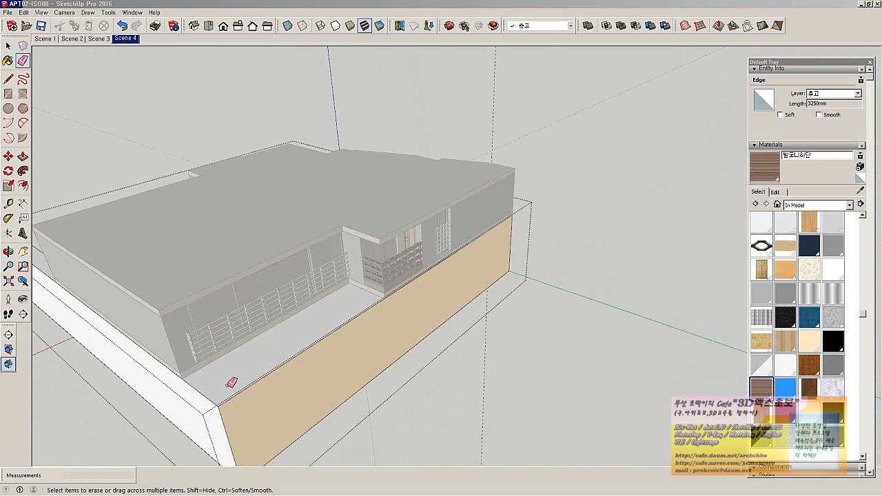
Select the wall's top face and examine from several angles where it meets the building's underside
middle_drag(400, 357, 395, 276)
scroll(396, 276, up, 15)
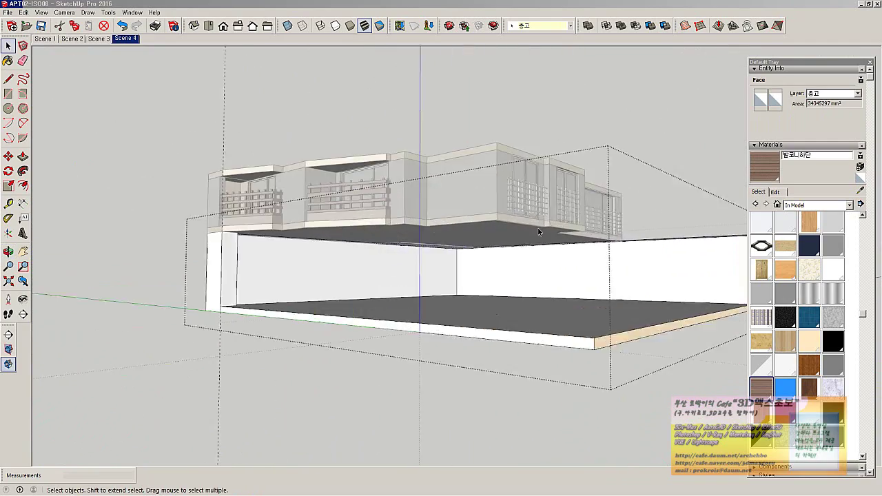
scroll(420, 212, down, 12)
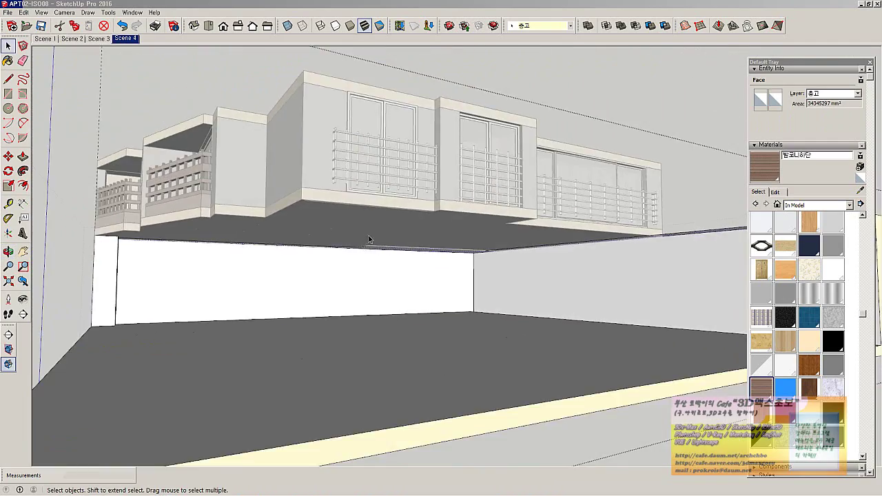
middle_drag(513, 248, 436, 363)
middle_drag(554, 259, 571, 117)
scroll(512, 199, up, 10)
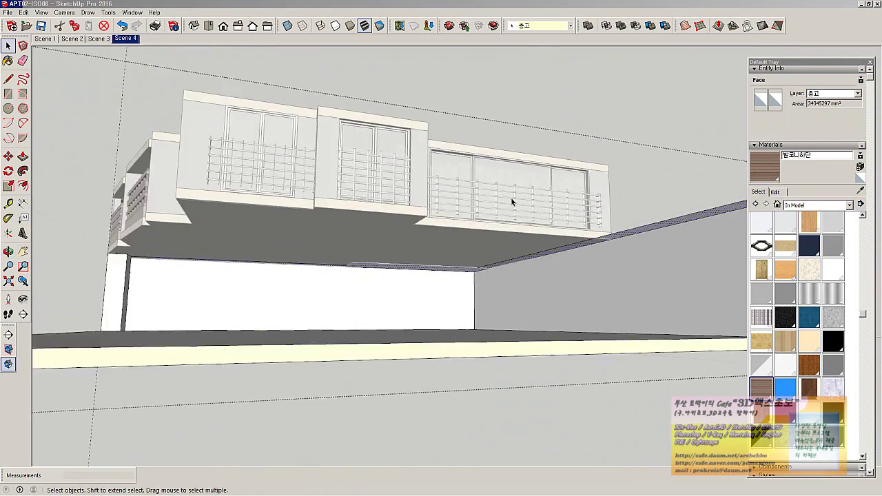
mouse_move(526, 232)
middle_down()
mouse_move(537, 201)
mouse_move(568, 186)
mouse_move(612, 216)
mouse_move(652, 276)
mouse_move(693, 253)
mouse_move(587, 321)
mouse_move(492, 346)
mouse_move(465, 321)
mouse_move(510, 258)
mouse_move(522, 263)
mouse_move(476, 301)
mouse_move(501, 275)
mouse_move(527, 321)
mouse_move(640, 354)
mouse_move(608, 373)
mouse_move(637, 318)
middle_up()
scroll(501, 273, down, 8)
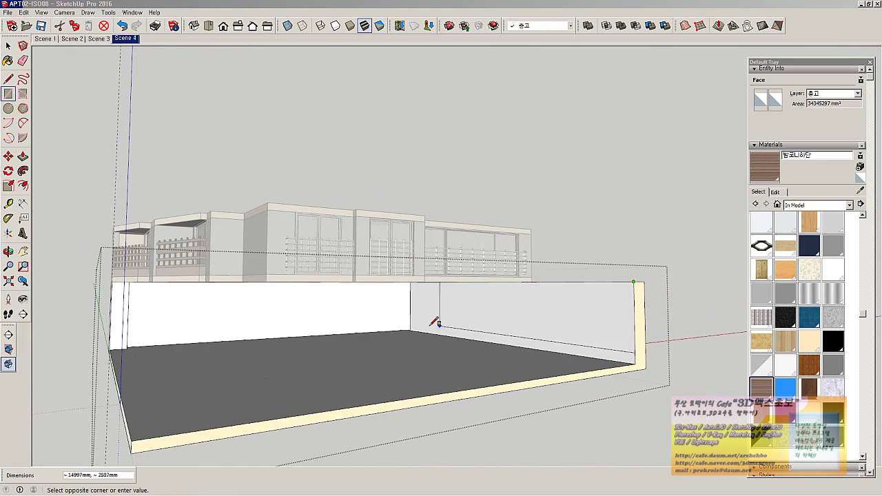
Draw a rectangle over the long wall's inner face, from its floor corner to the opposite upper corner
middle_drag(428, 325, 330, 321)
scroll(288, 330, up, 5)
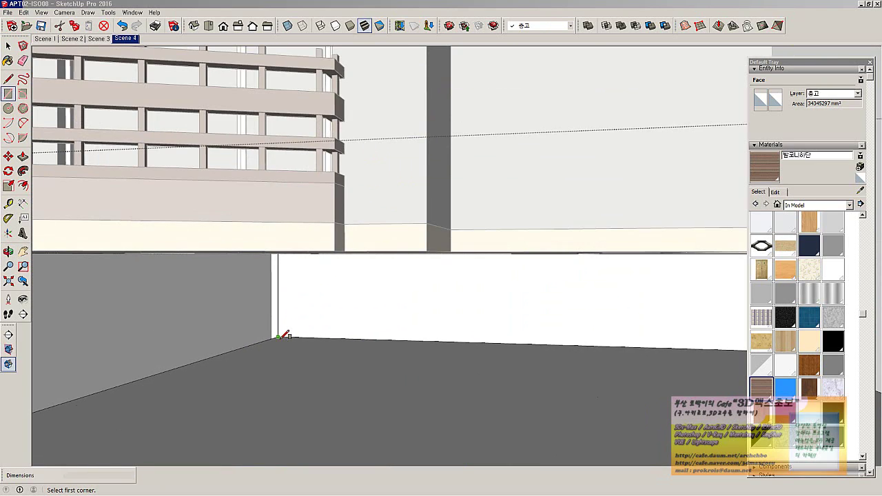
middle_drag(265, 345, 158, 262)
middle_drag(3, 313, 93, 333)
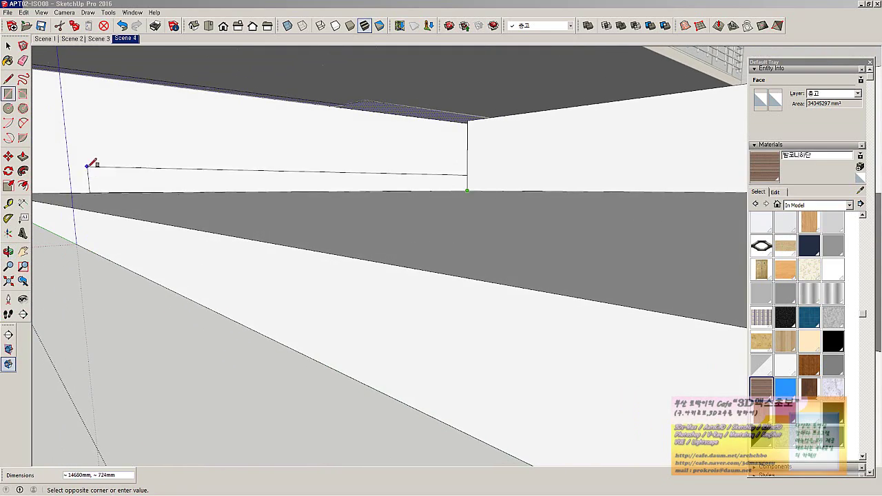
shift+middle_drag(116, 174, 112, 234)
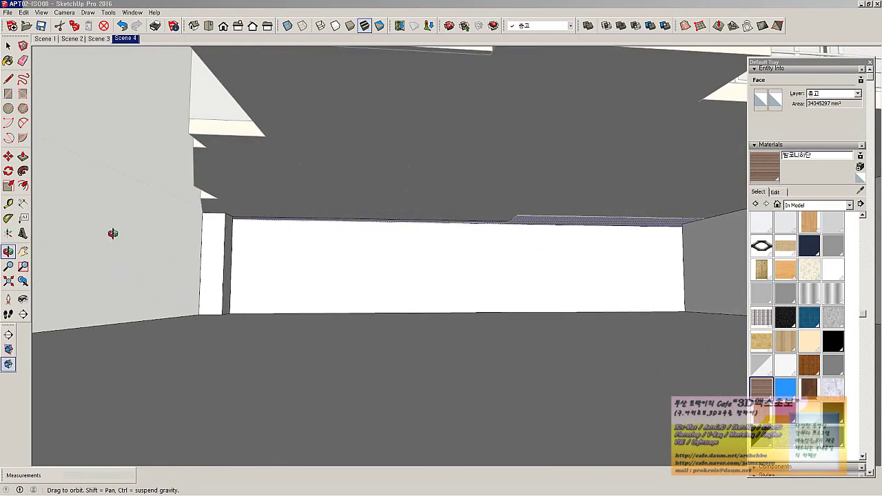
right_click(229, 244)
click(238, 248)
scroll(242, 238, up, 3)
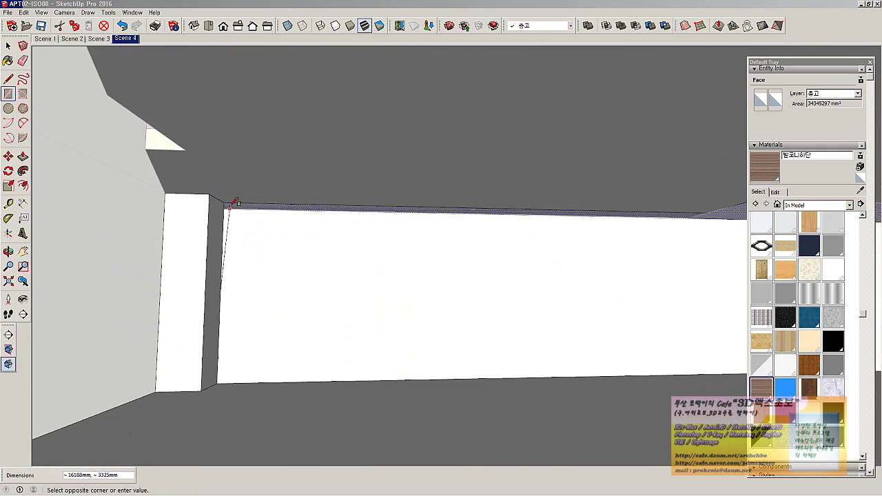
click(227, 204)
Place parallel guide lines on the ground slab below the front edges of the building's projecting balcony side
middle_drag(232, 200, 406, 216)
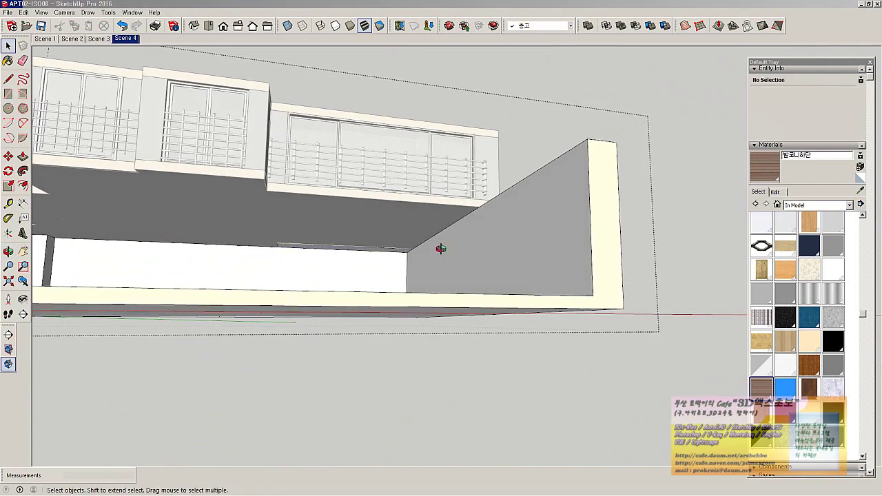
middle_drag(440, 248, 627, 258)
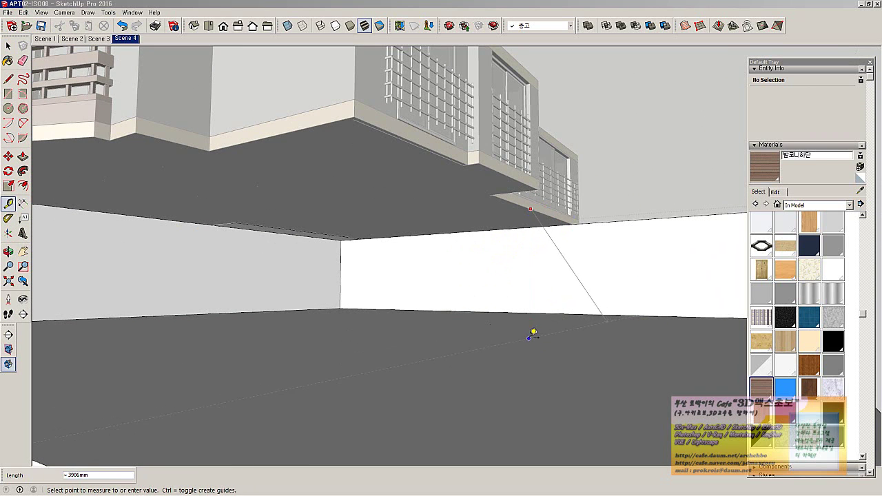
middle_drag(536, 318, 455, 149)
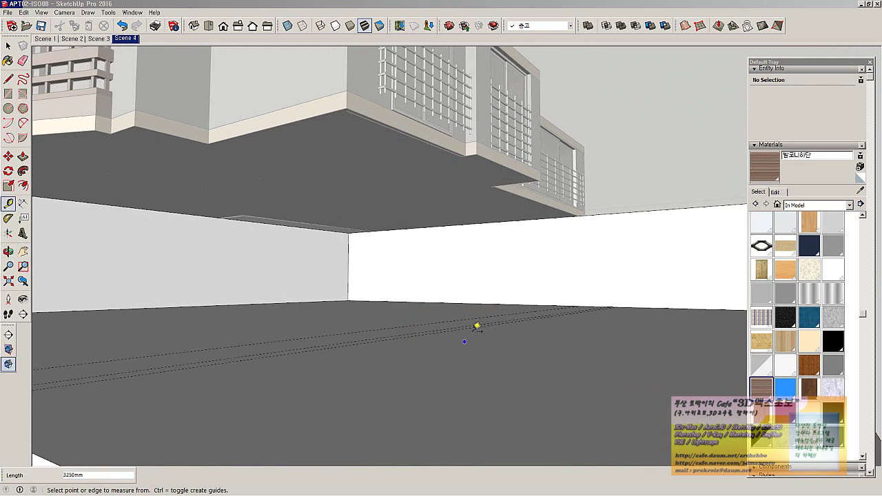
middle_drag(477, 326, 608, 337)
Draw a 500 by 500 mm square on the ground slab just in front of the building's balcony side
scroll(538, 338, up, 4)
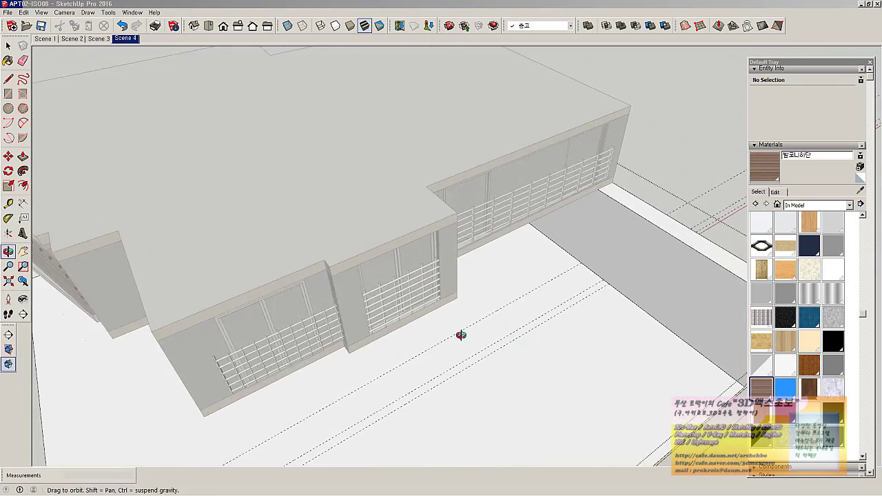
scroll(469, 304, down, 5)
scroll(429, 339, up, 4)
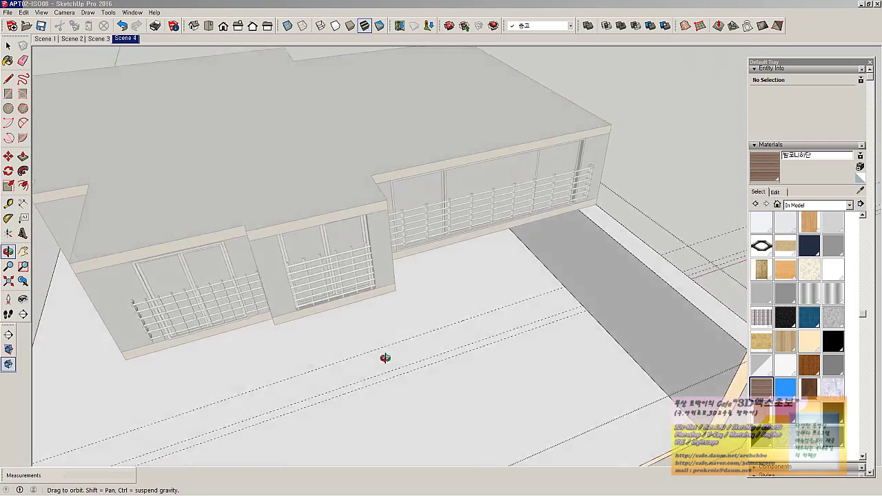
middle_drag(385, 358, 541, 252)
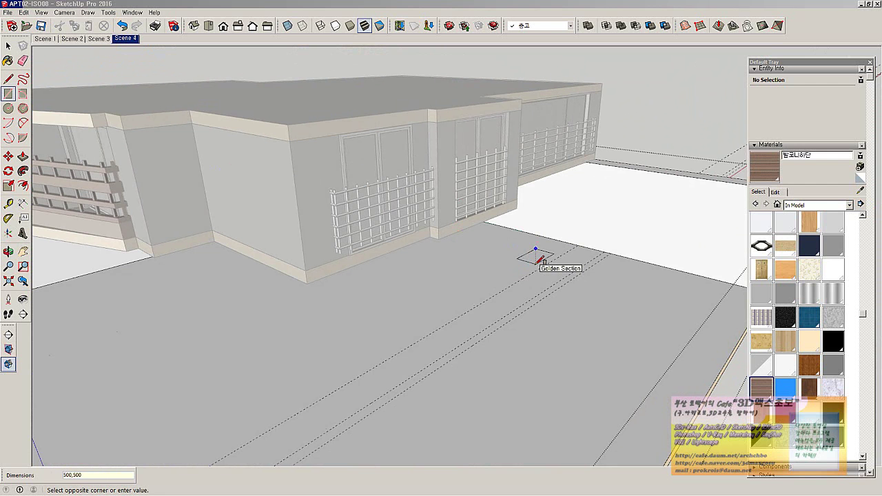
middle_drag(555, 225, 427, 342)
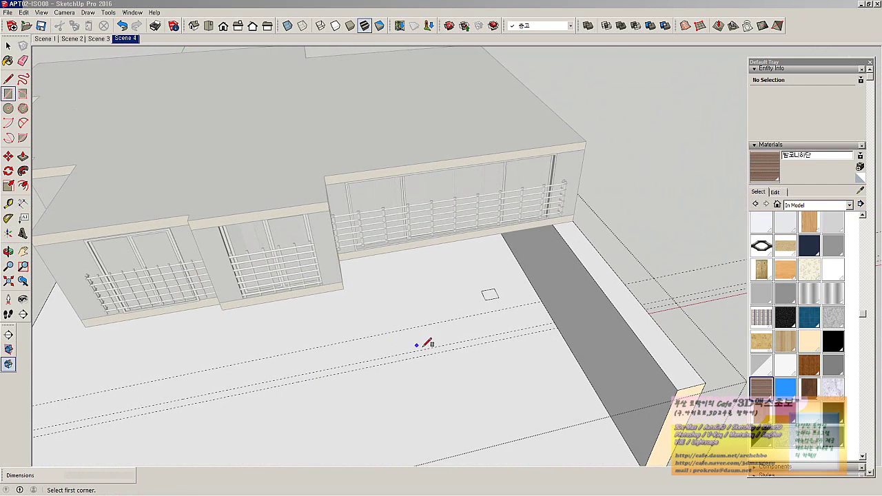
Make the square's face and edges on the ground slab into a group
right_click(490, 297)
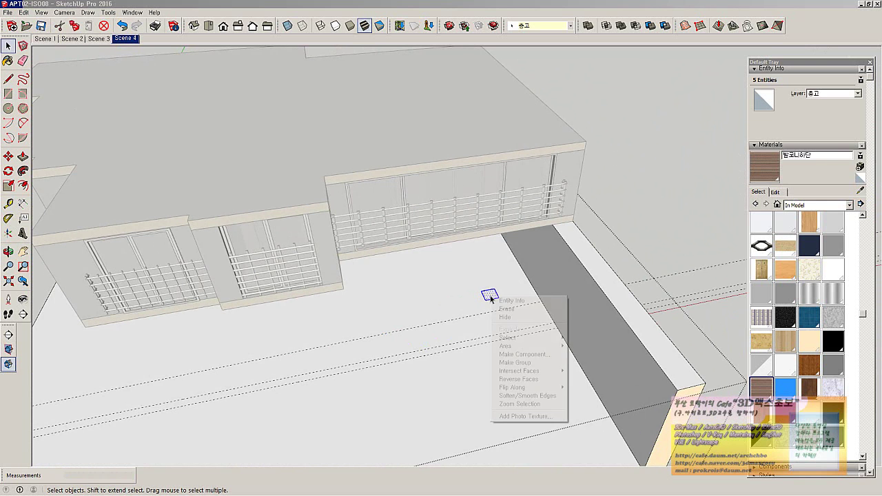
click(529, 362)
middle_drag(495, 312, 502, 288)
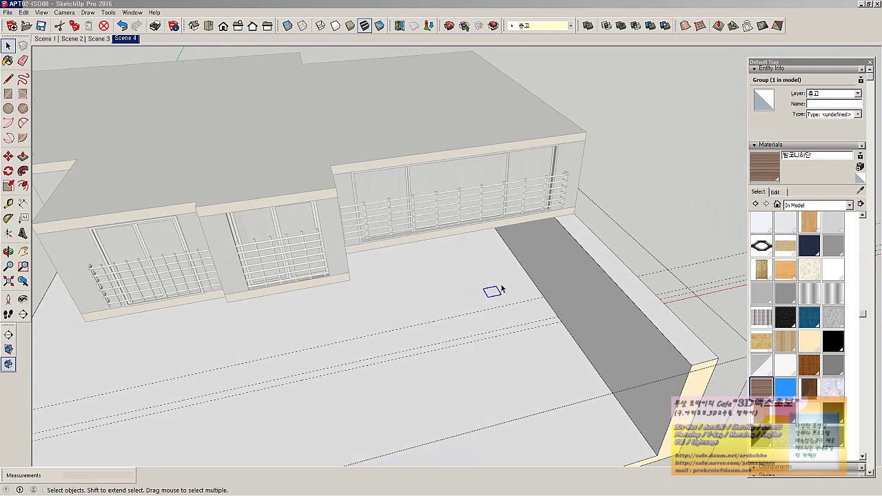
Inside the group, pull the square up 3250 mm into a column reaching the building's underside, and leave the group
double_click(493, 294)
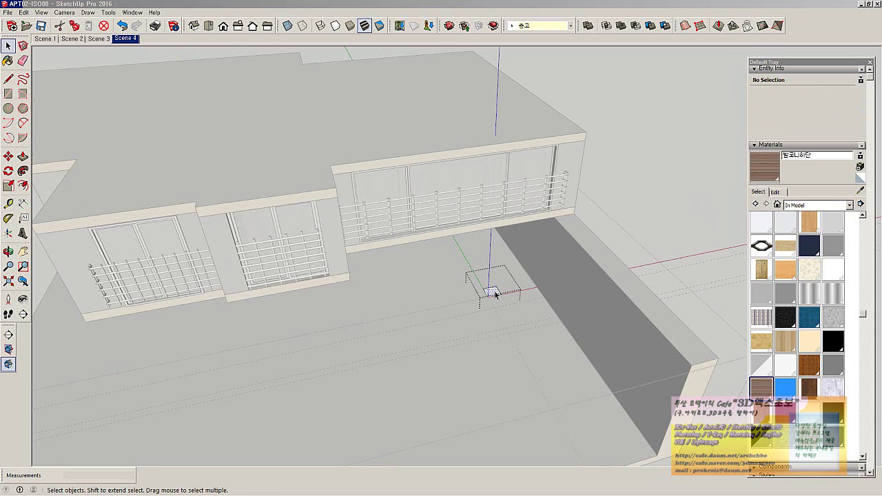
click(494, 292)
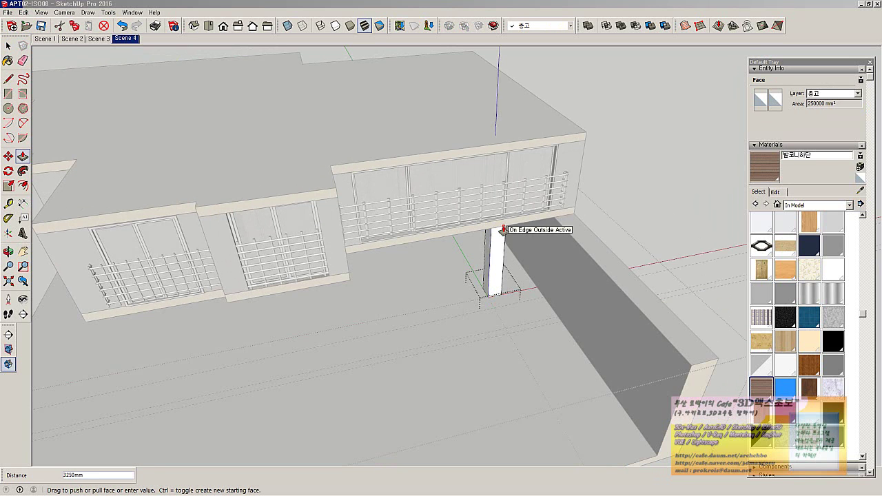
click(503, 230)
middle_drag(476, 266, 555, 215)
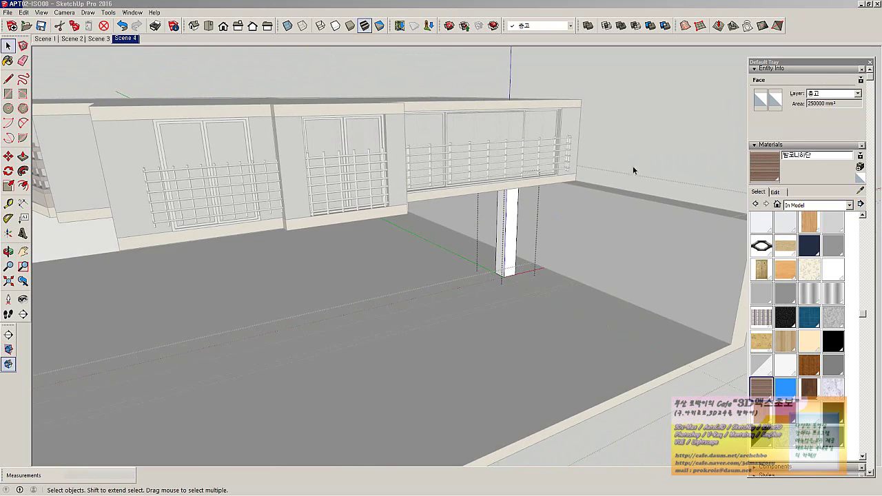
click(633, 171)
Move the column about 1150 mm along the balcony front toward the side wall
click(507, 247)
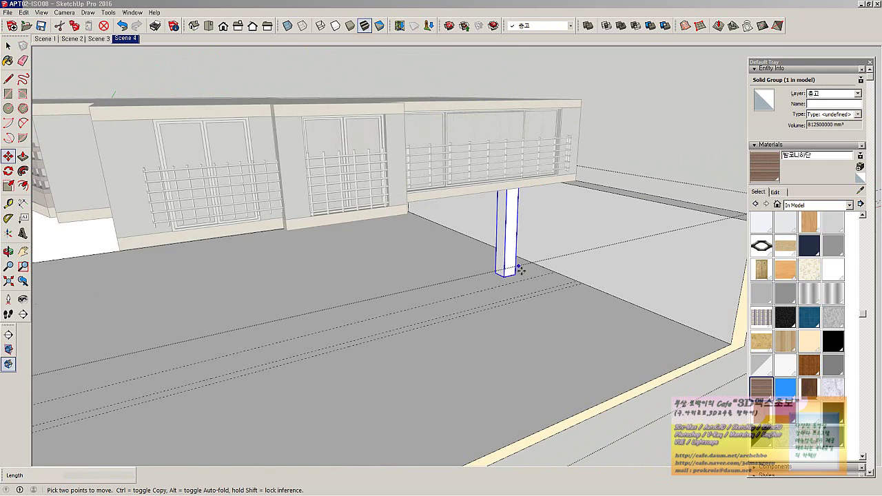
middle_drag(521, 270, 465, 286)
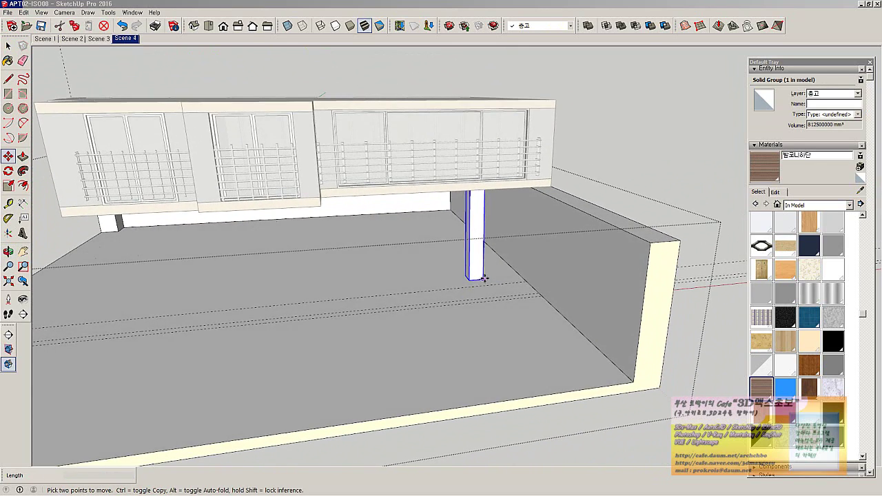
click(485, 277)
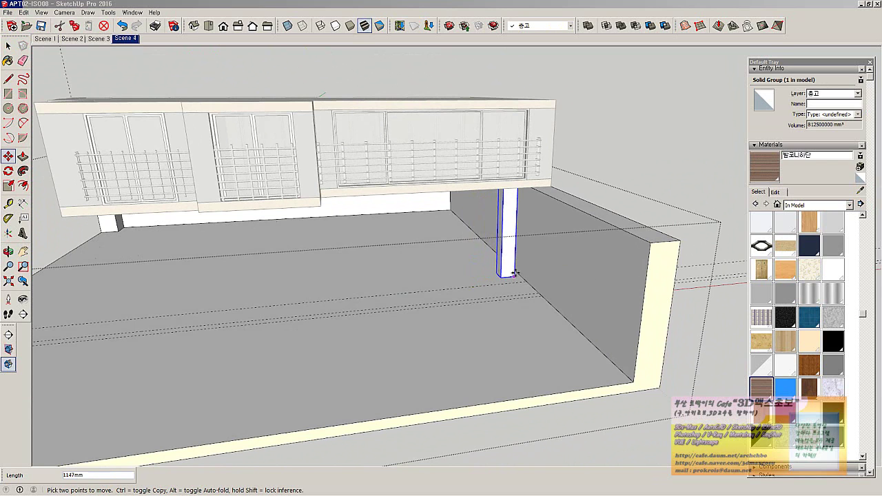
click(513, 276)
Copy the column about 5850 mm along the balcony front, under the inner corner of the projecting bay
key(ctrl)
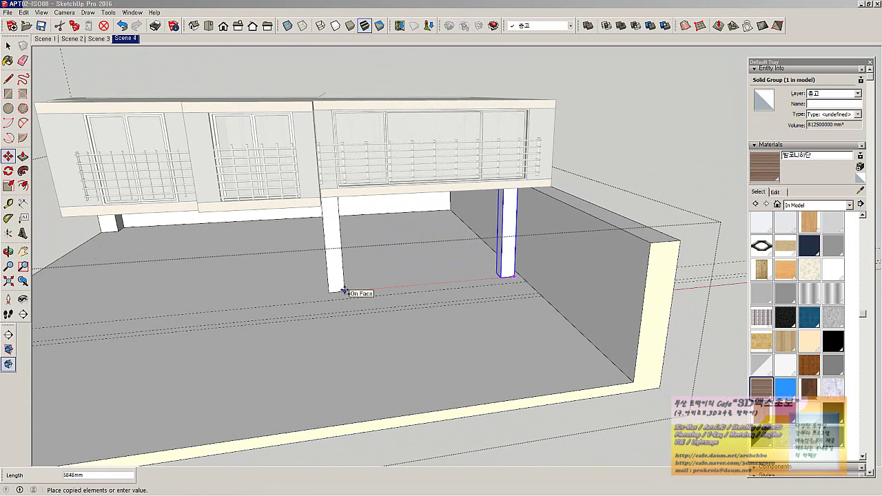
click(326, 277)
middle_drag(326, 278, 385, 298)
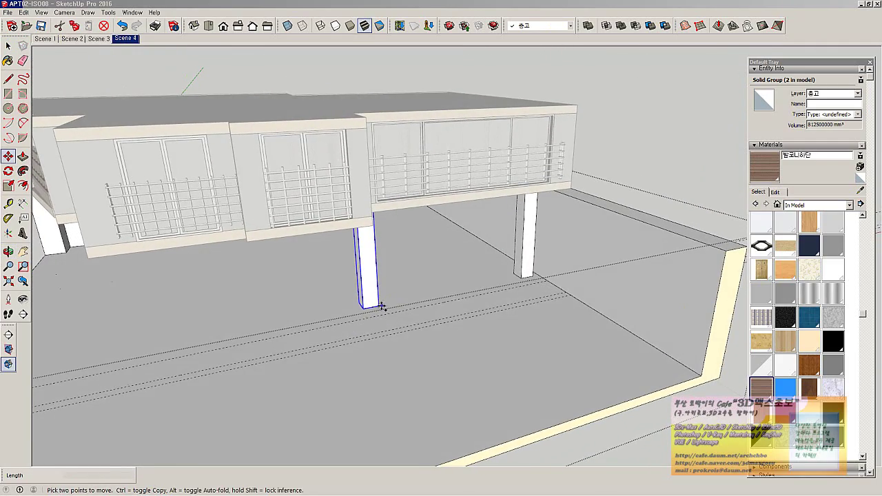
Copy the column twice more along the balcony front, first about 3190 mm away, finishing near the building's front corner
click(380, 307)
key(ctrl)
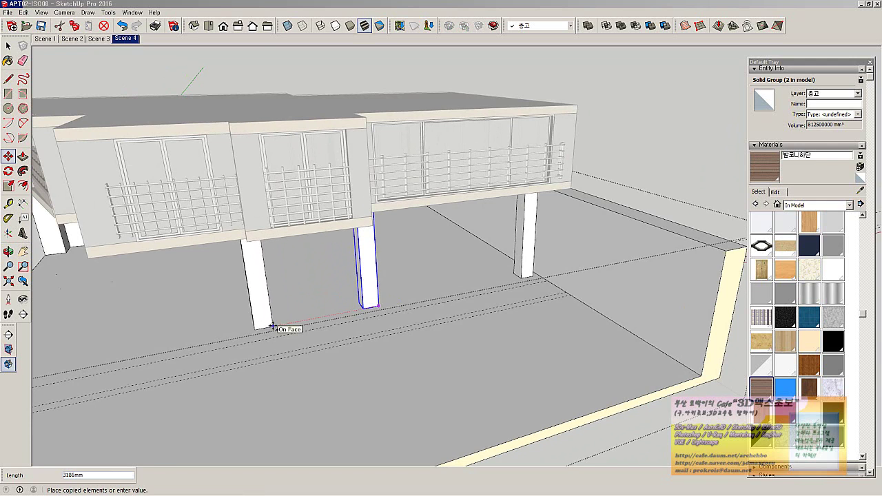
click(273, 327)
middle_drag(252, 319, 319, 297)
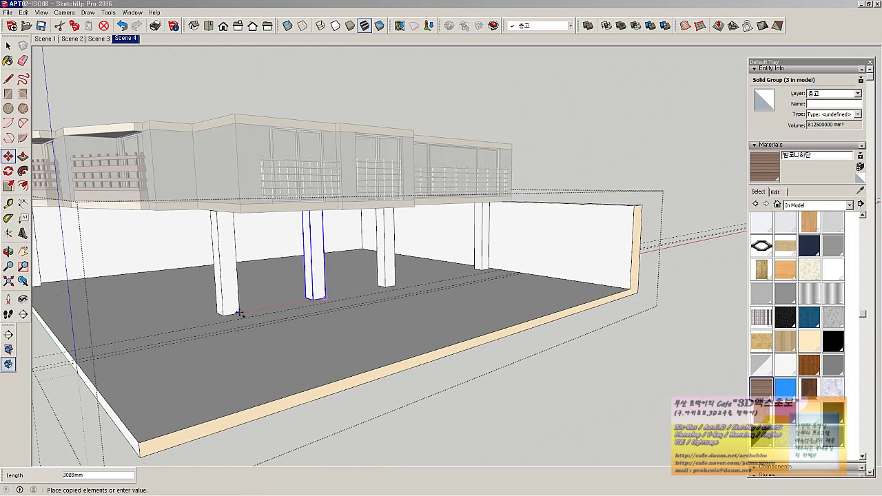
click(248, 311)
middle_drag(248, 311, 496, 237)
Copy the corner column back along the side with the slatted railings, about 3500 mm and a further 4070 mm
key(m)
click(390, 318)
key(ctrl)
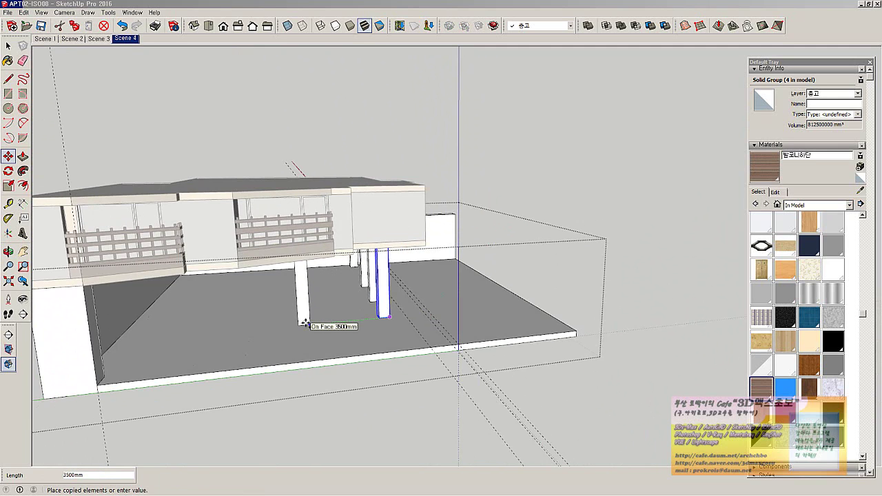
middle_drag(340, 319, 315, 334)
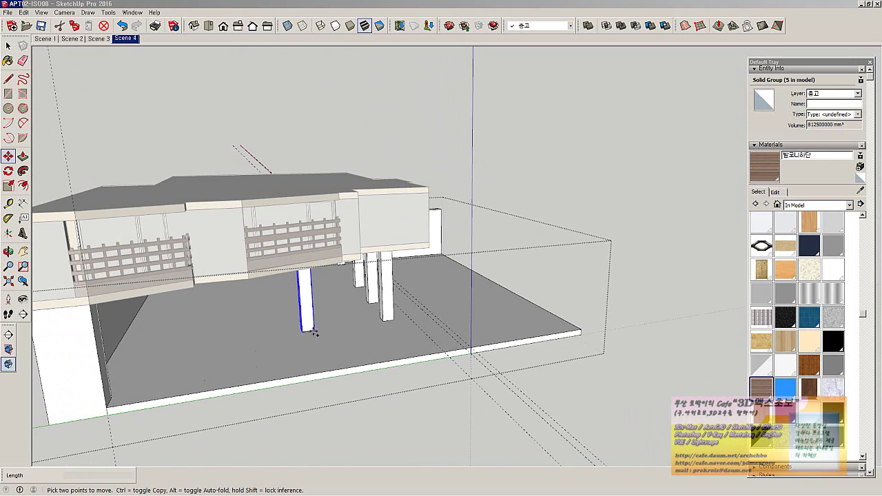
click(313, 331)
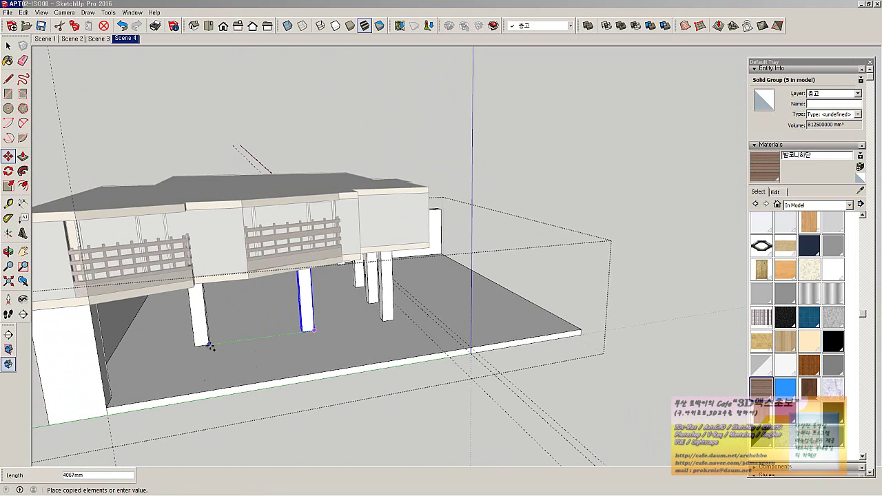
middle_drag(290, 337, 364, 276)
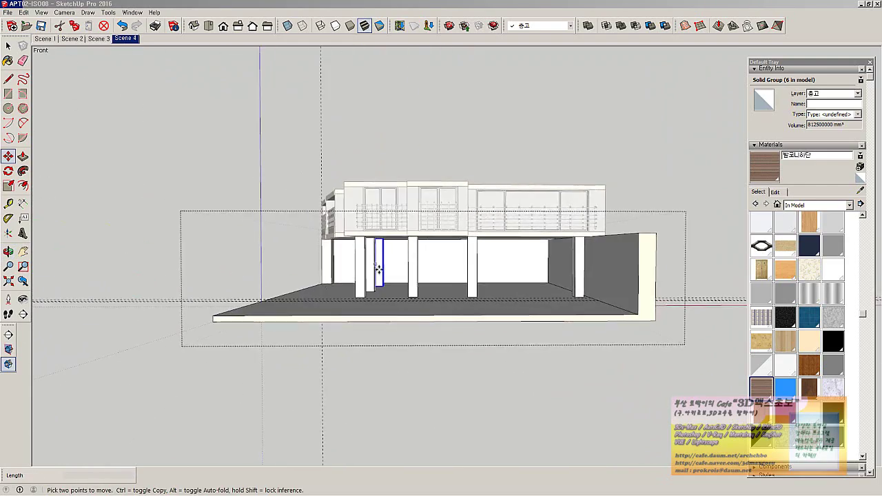
Select both columns of the slatted-railing side and move them together about 1080 mm outward along the red axis
scroll(365, 279, up, 6)
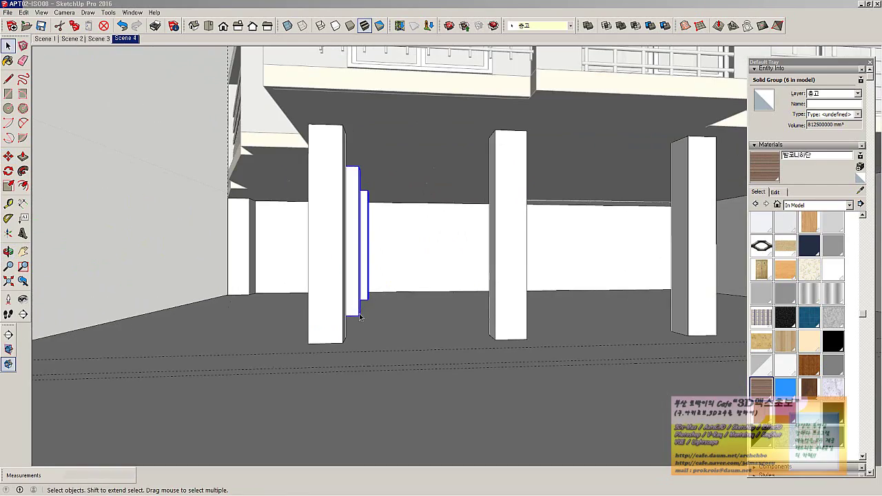
shift+click(359, 316)
middle_drag(359, 316, 404, 337)
key(m)
click(388, 341)
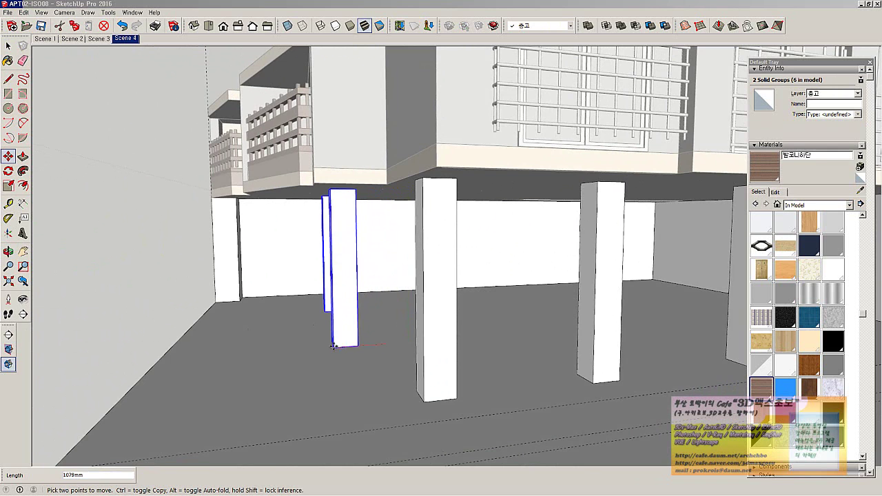
click(330, 346)
key(space)
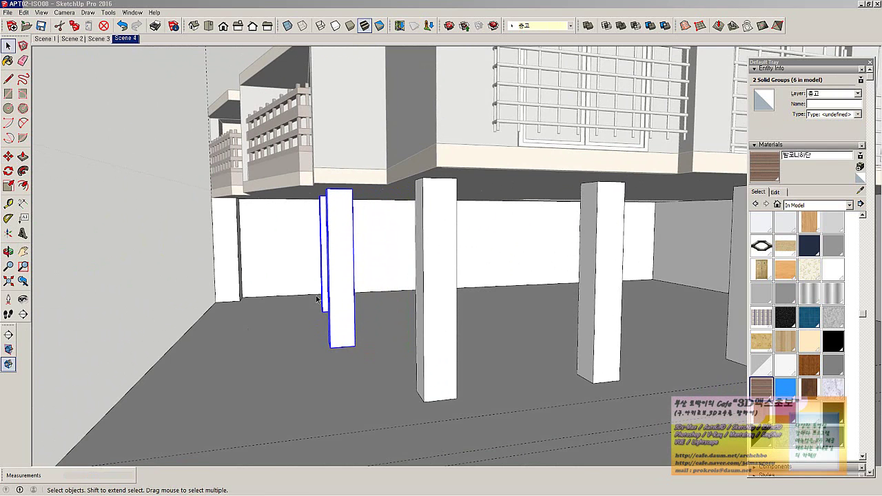
Move only the rearmost column of that side about 1575 mm further outward, beneath the rear balcony
middle_drag(330, 323, 337, 291)
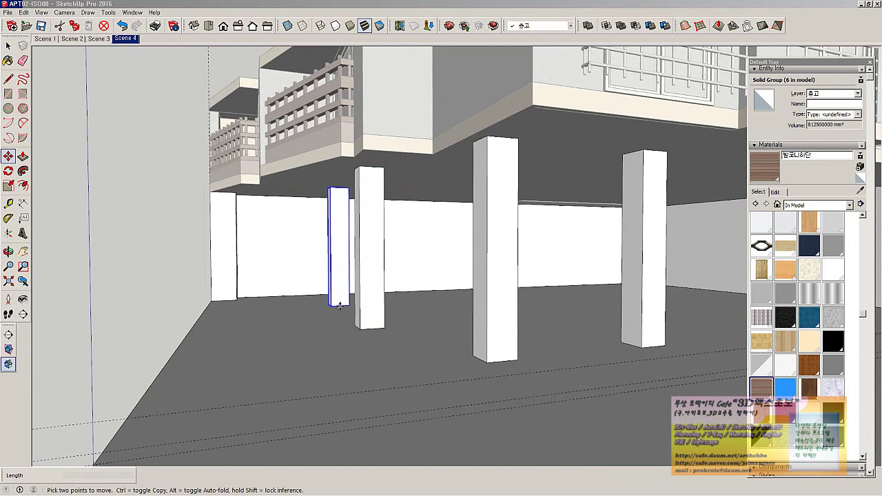
click(334, 305)
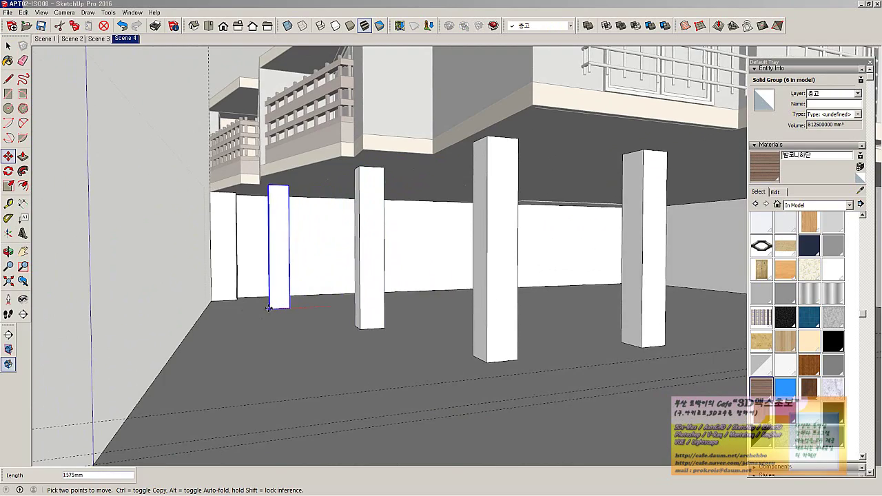
scroll(344, 332, down, 10)
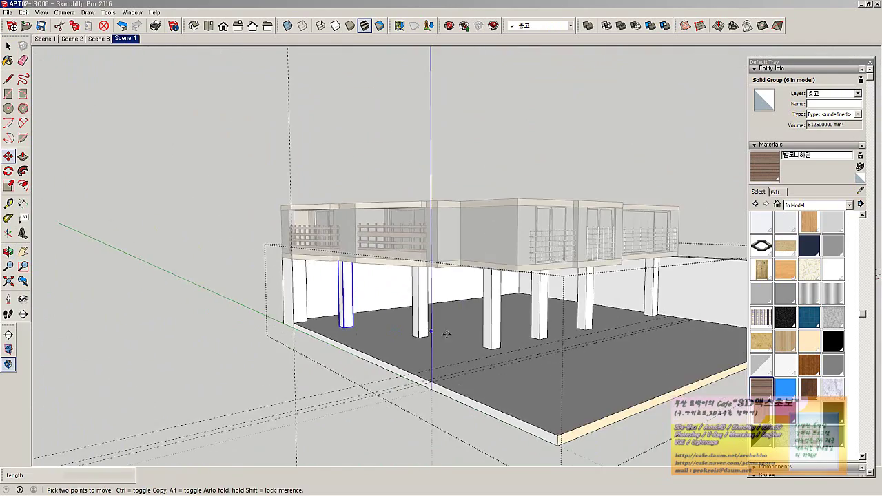
middle_drag(303, 337, 543, 323)
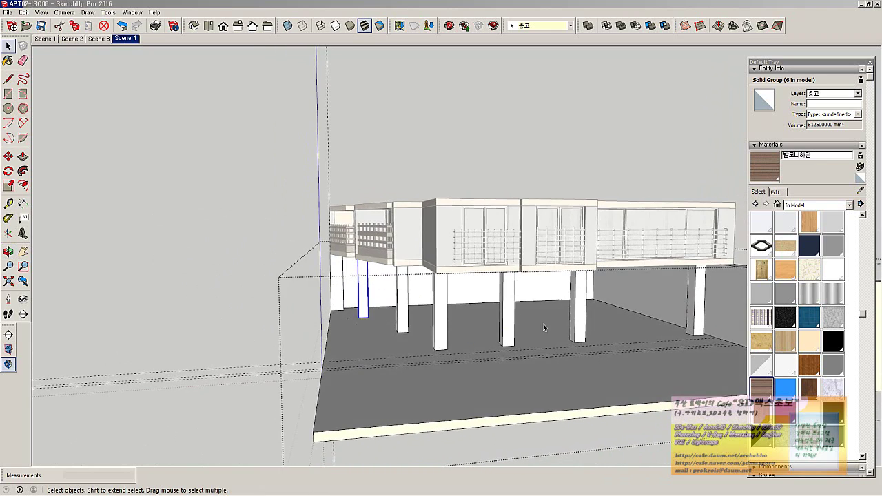
click(579, 317)
scroll(580, 314, up, 3)
scroll(582, 309, down, 3)
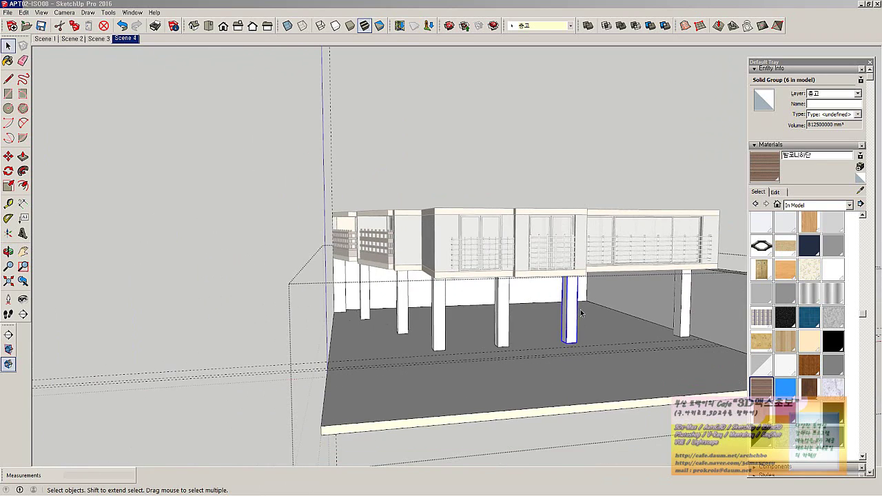
scroll(579, 314, up, 3)
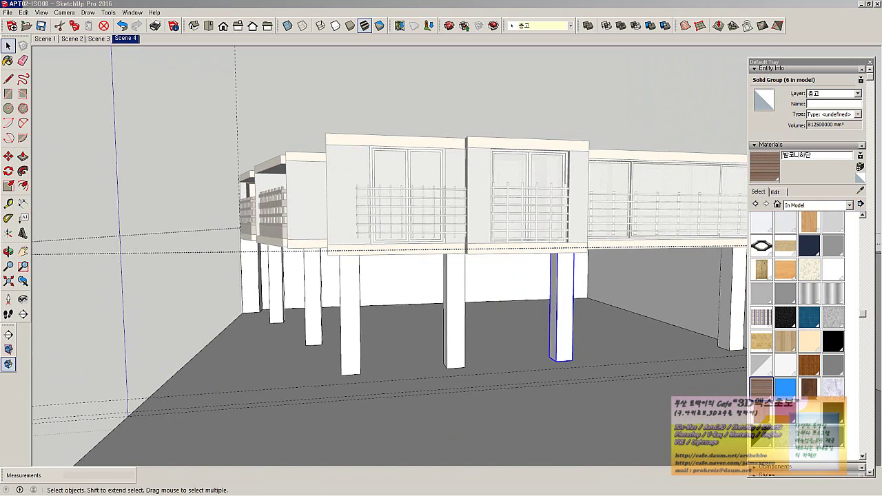
click(394, 472)
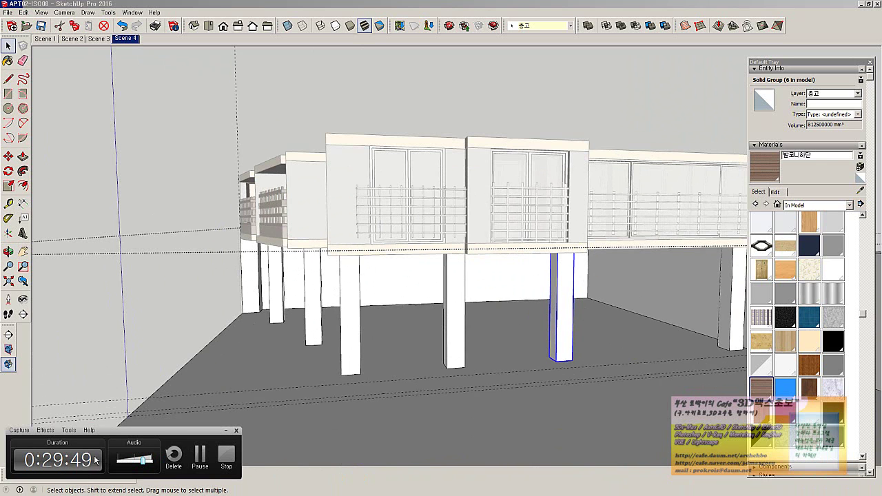